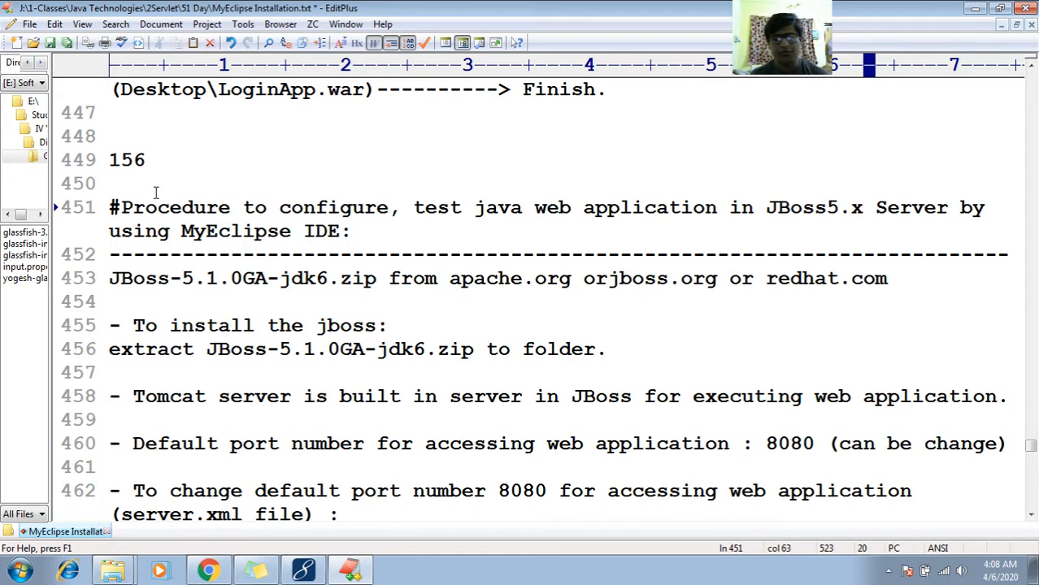
- Highlight the archive name JBoss-5.1.0GA-jdk6.zip on line 453 of the JBoss procedure notes
key("Down")
key("Down")
key("End")
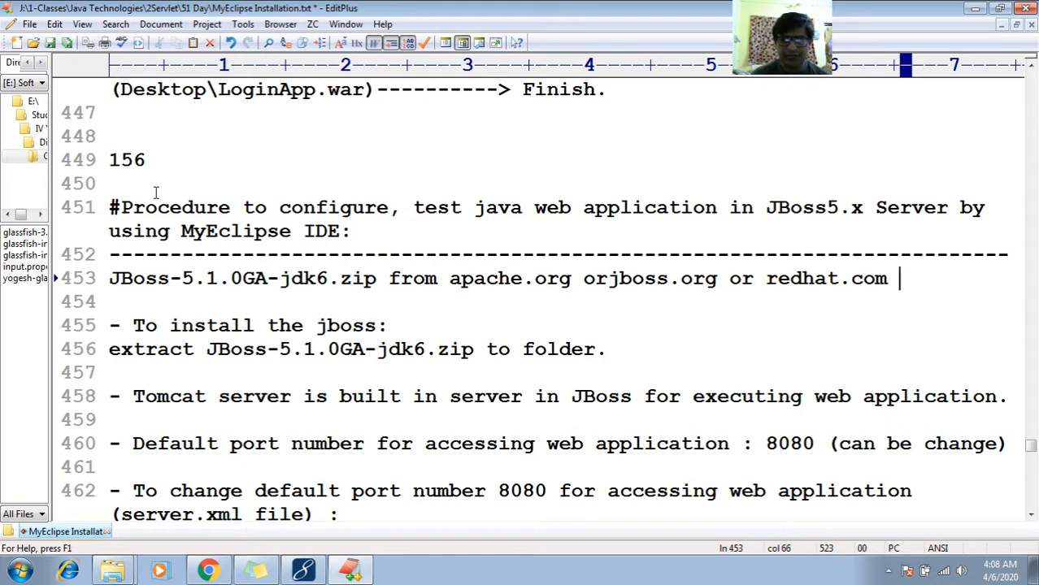
key("Home")
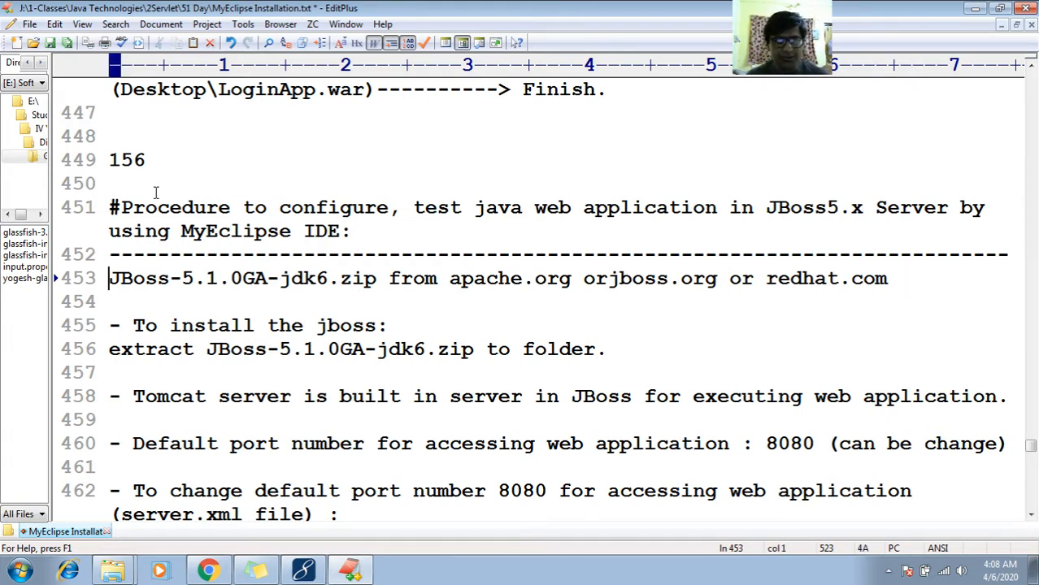
key("shift+Right")
key("shift+Right")
key("shift+Right")
key("shift+Right")
key("shift+Right")
key("shift+Right")
key("shift+Right")
key("shift+Right")
key("shift+Right")
key("shift+Right")
key("shift+Right")
key("shift+Right")
key("shift+Right")
key("shift+Right")
key("shift+Right")
key("shift+Right")
key("shift+Right")
key("shift+Right")
key("shift+Right")
key("shift+Right")
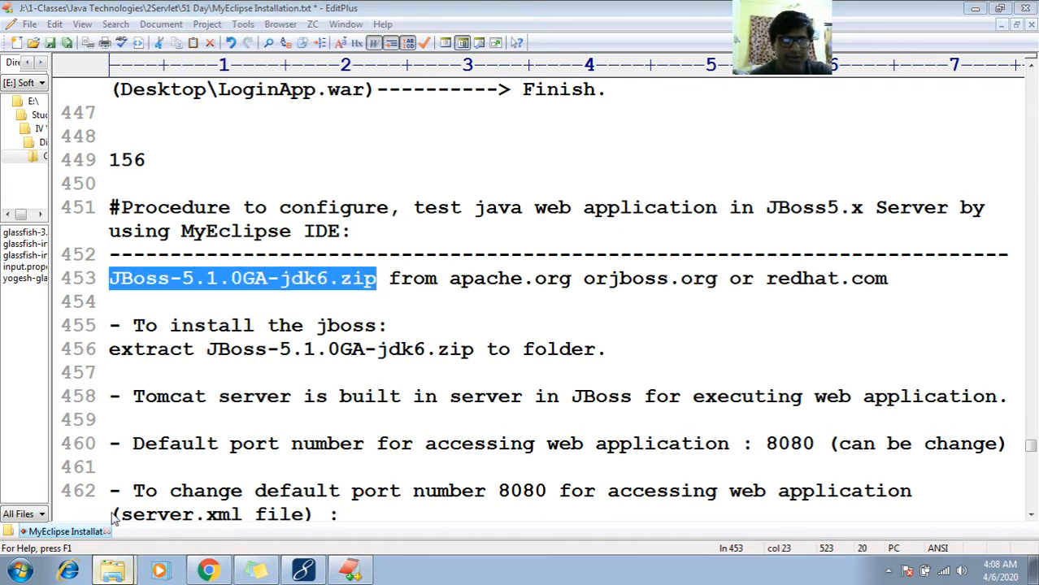
- Switch to Windows Explorer, close the Public folder window, and point out the jboss-5.1.0.GA-Support_with_jdk_6 archive in the JBOSS Server folder
left_click(113, 571)
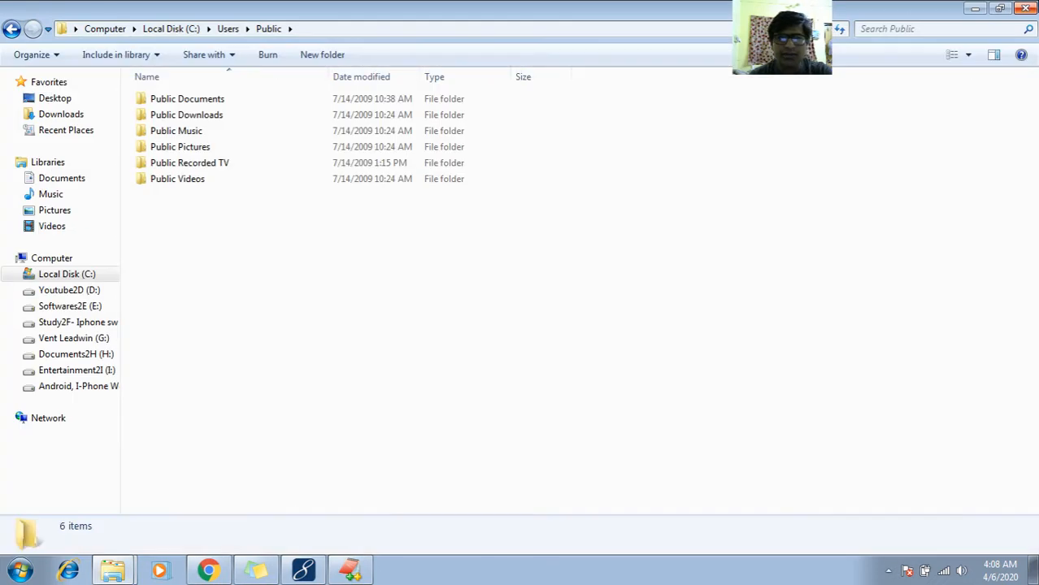
left_click(1027, 8)
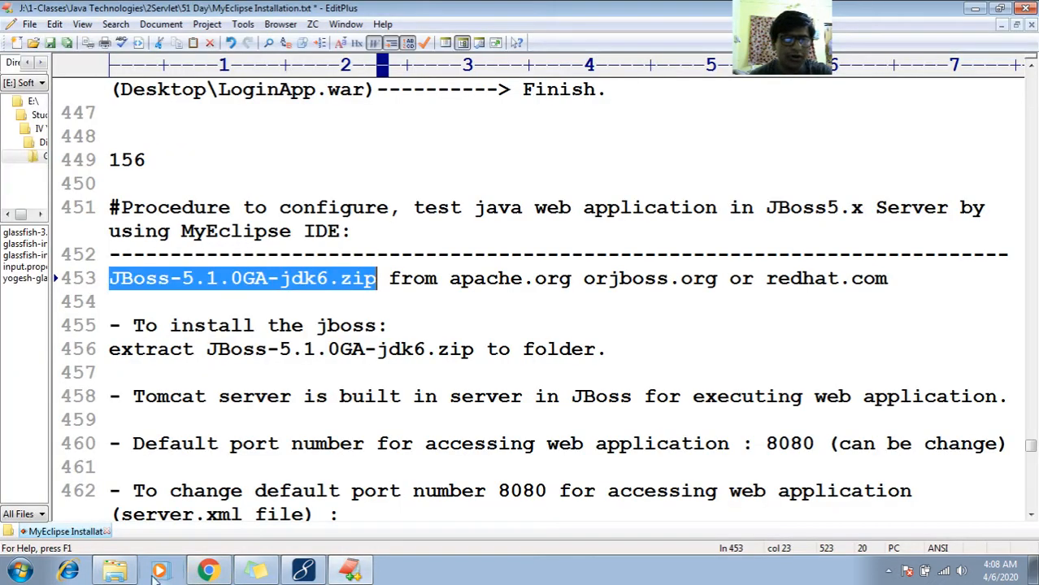
left_click(118, 571)
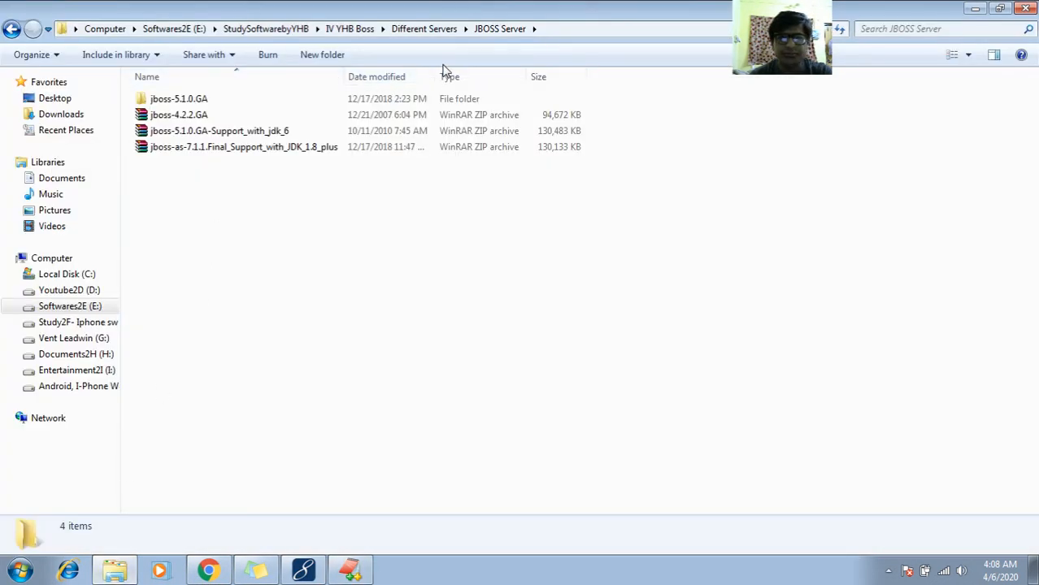
left_click(208, 136)
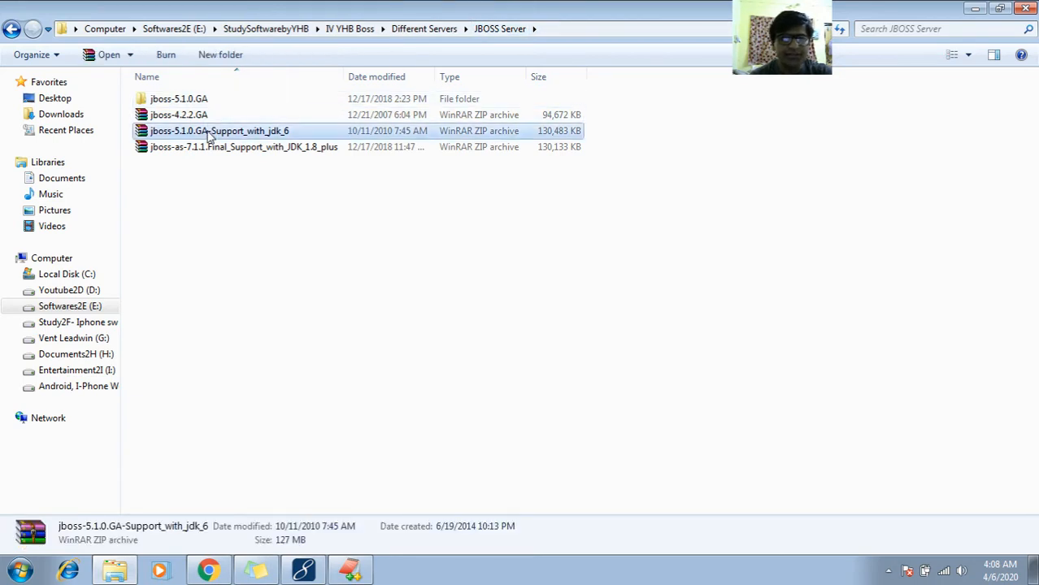
left_click(209, 134)
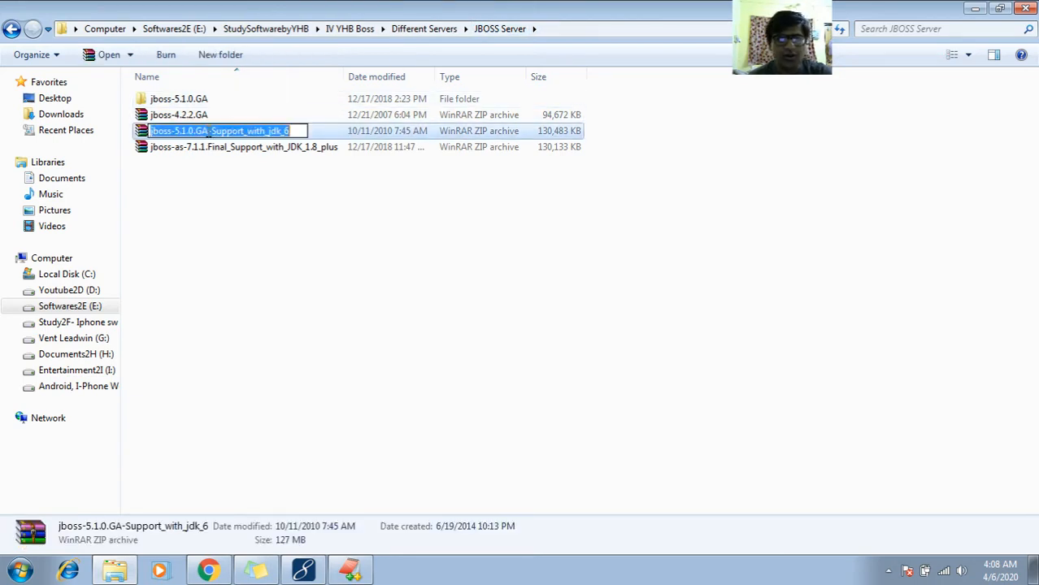
left_click(234, 277)
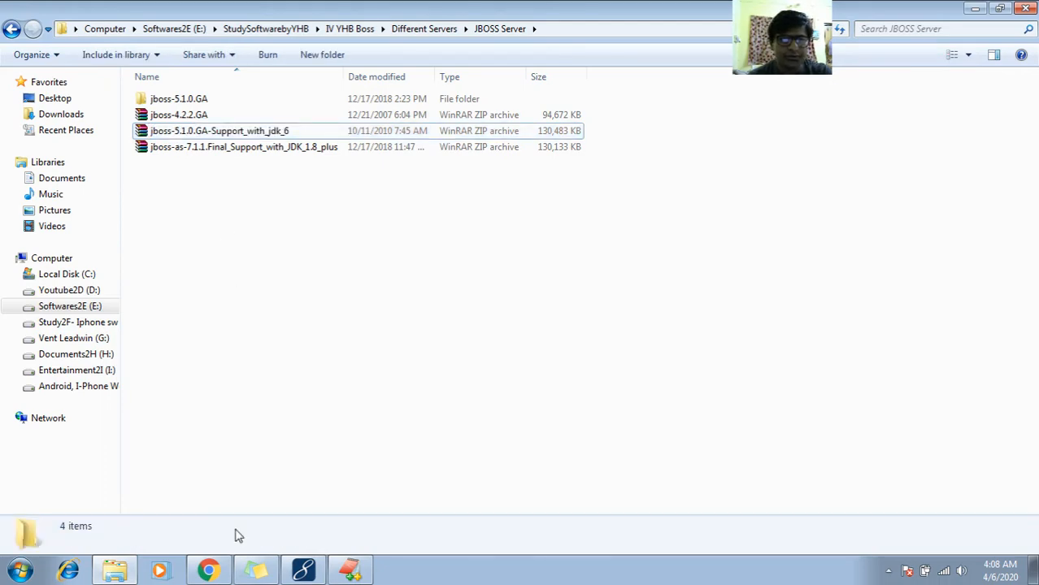
- Back in EditPlus, insert the missing space between "or" and "jboss.org" on line 453
left_click(368, 575)
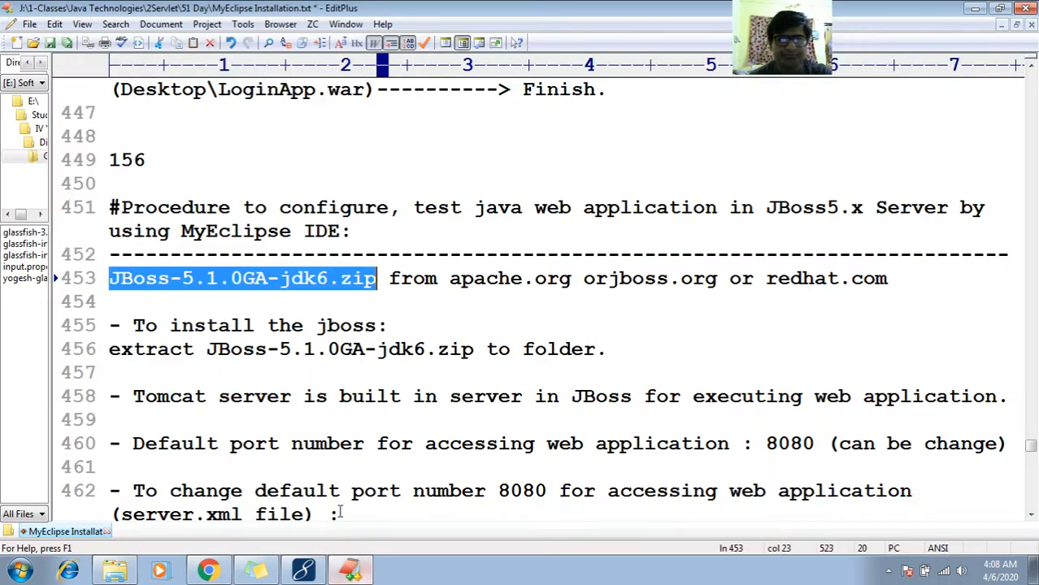
key("Home")
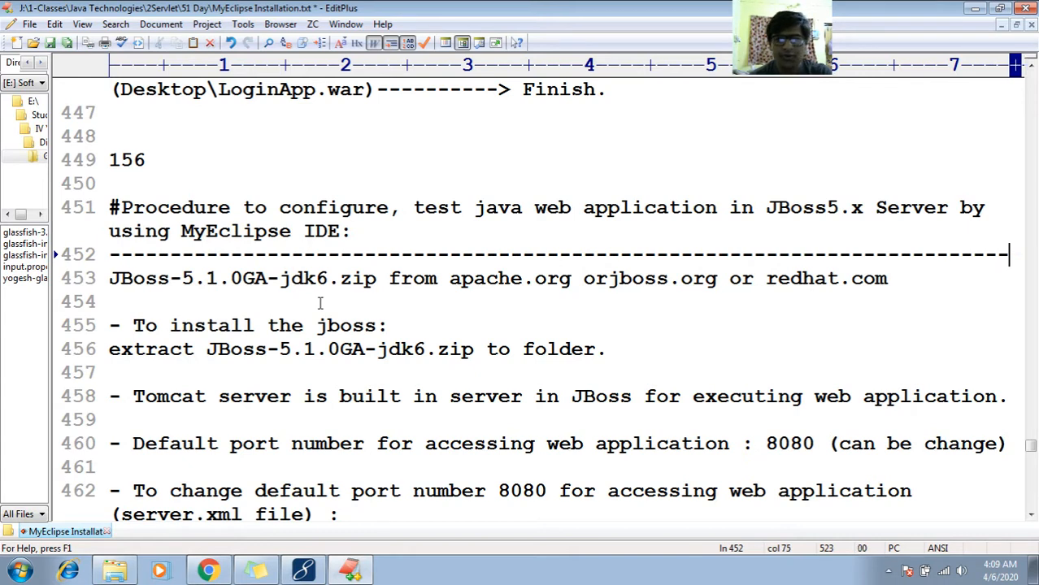
key("Right")
key("Right")
key("Right")
key("Right")
key("Right")
key("Right")
key("Right")
key("Right")
key("Right")
key("Right")
key("Right")
key("Right")
key("Right")
key("Right")
key("Right")
key("Right")
key("Right")
key("Right")
key("Right")
key("Right")
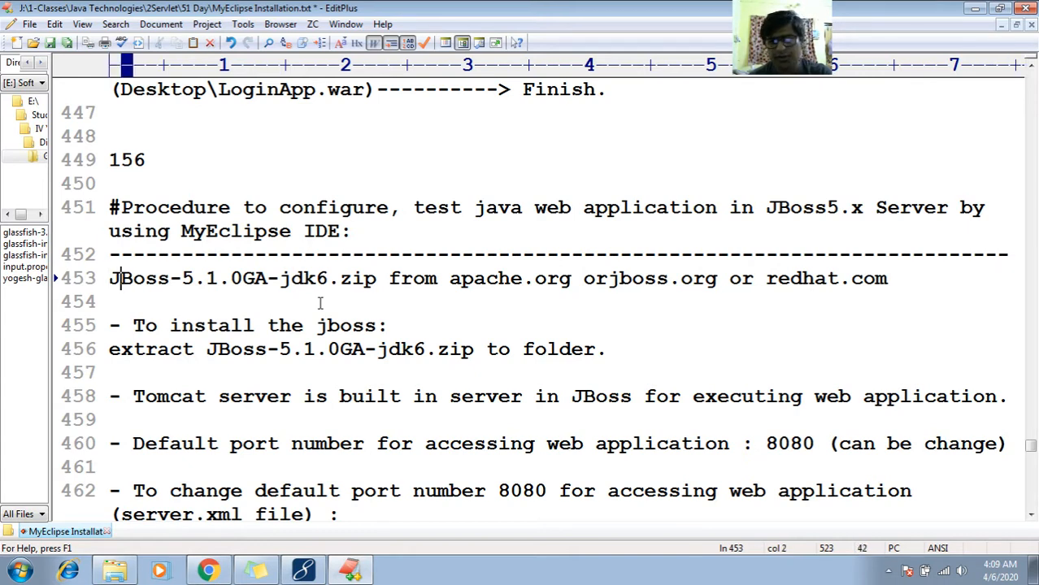
key("Left")
key("Left")
key("Right")
key("Right")
key("Right")
key("Right")
key("Right")
key("Right")
key("Right")
key("Right")
key("Right")
key("Right")
key("Right")
key("Right")
key("Right")
key("Right")
key("Right")
key("Right")
key("Right")
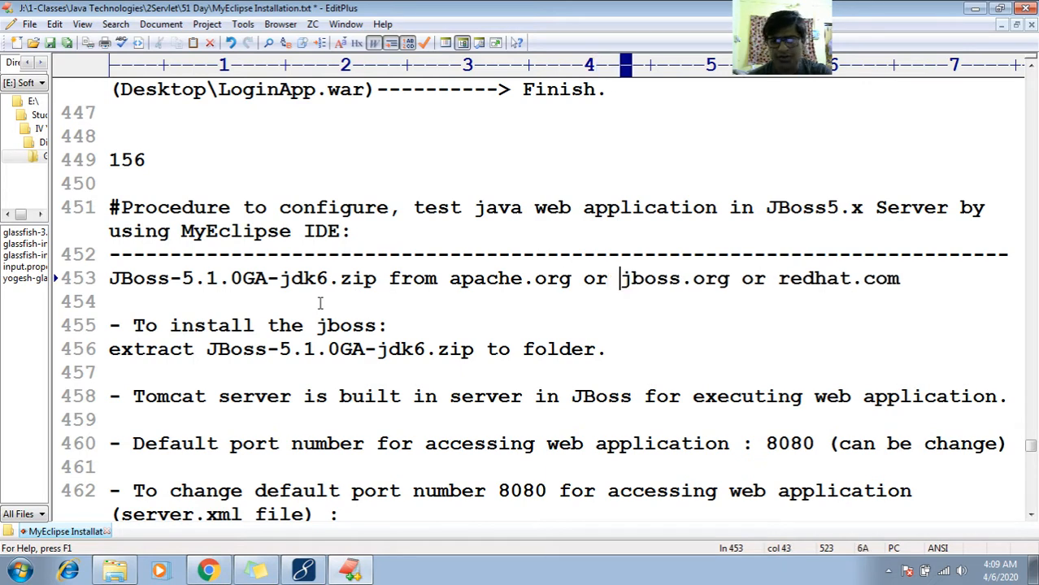
key("Right")
key("Right")
key("Right")
key("Right")
key("Right")
key("Right")
key("Right")
key("Right")
key("Right")
key("Right")
key("Right")
key("Right")
key("Right")
key("Right")
key("Right")
key("Right")
key("Right")
key("Right")
key("Right")
key("Right")
key("Right")
key("Right")
key("Right")
key("Right")
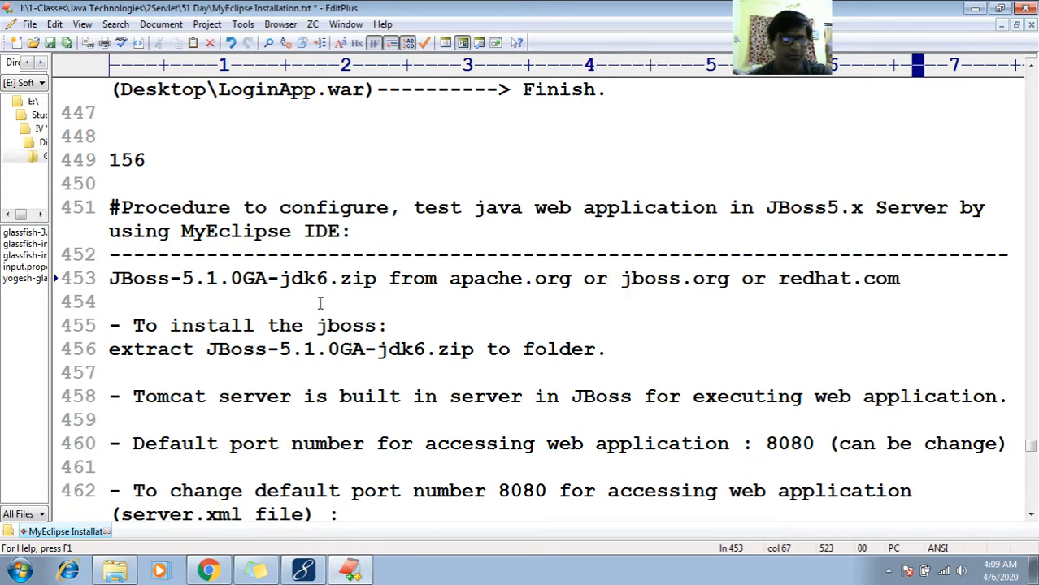
- Review the JBoss installation instruction on lines 455 and 456, highlighting the word JBoss in the archive name
key("Down")
key("Down")
key("Down")
key("Up")
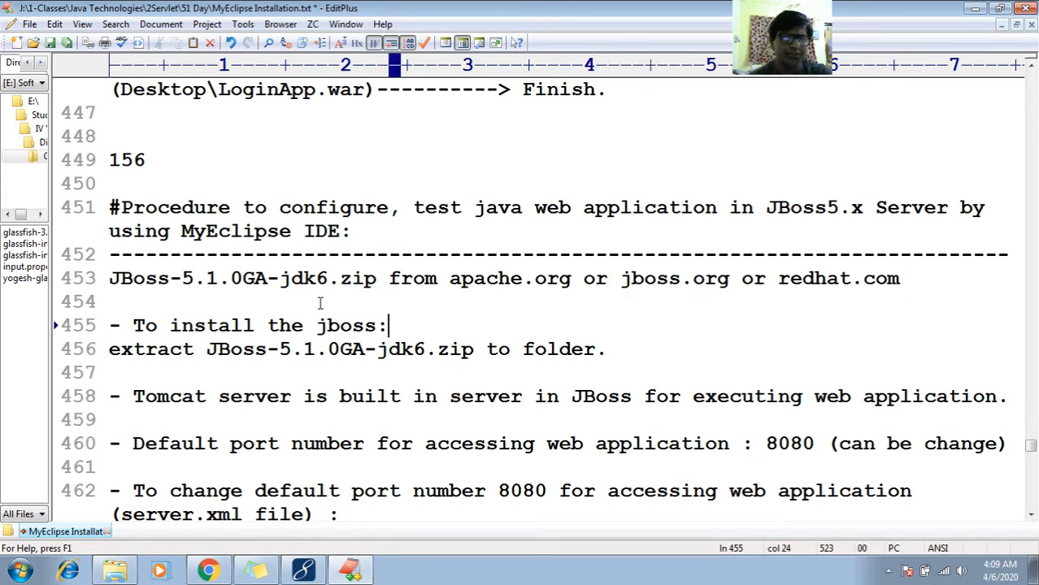
key("shift+Home")
key("Down")
key("Left")
key("Left")
key("Left")
key("Left")
key("Left")
key("Left")
key("Left")
key("Left")
key("Left")
key("Left")
key("Left")
key("Left")
key("Left")
key("Left")
key("Left")
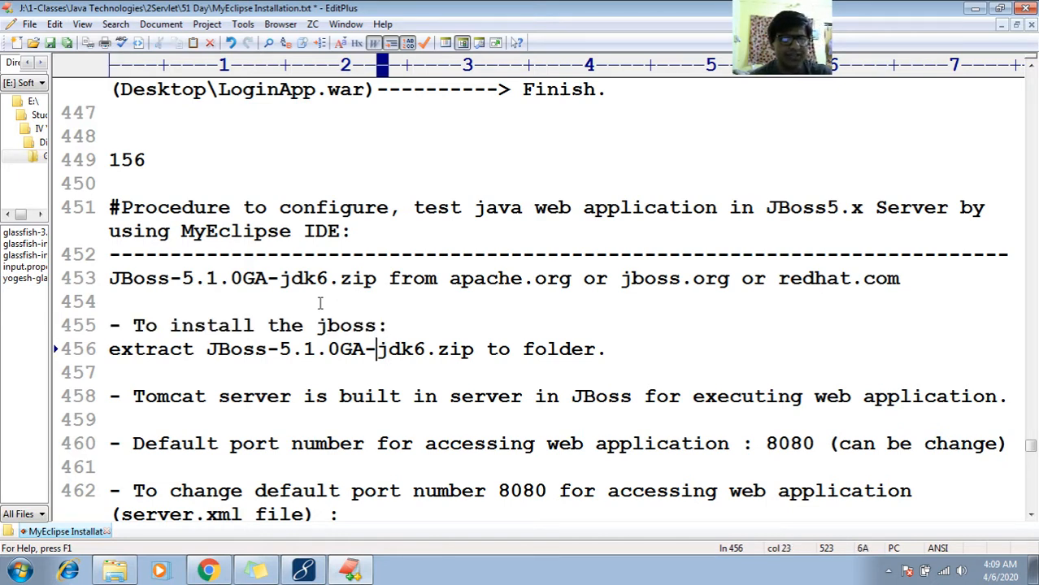
key("shift+Right")
key("shift+Right")
key("shift+Right")
key("shift+Right")
key("shift+Right")
key("shift+Right")
key("shift+Right")
key("shift+Right")
key("shift+Right")
key("shift+Right")
key("shift+Right")
key("shift+Right")
key("shift+Right")
key("shift+Right")
key("shift+Right")
key("shift+Right")
key("shift+Right")
key("shift+Right")
key("shift+Right")
key("shift+Right")
key("shift+Right")
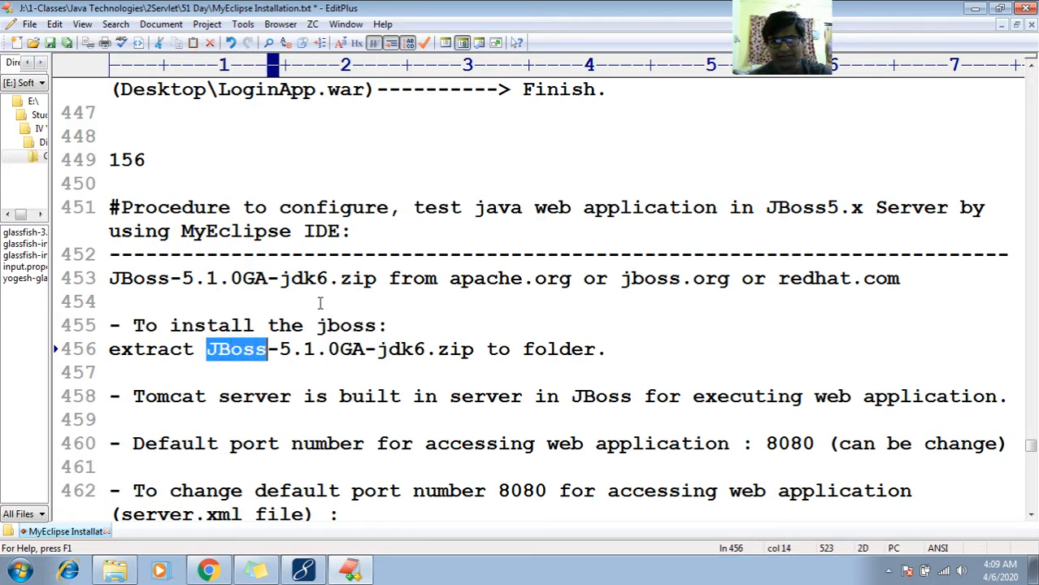
key("End")
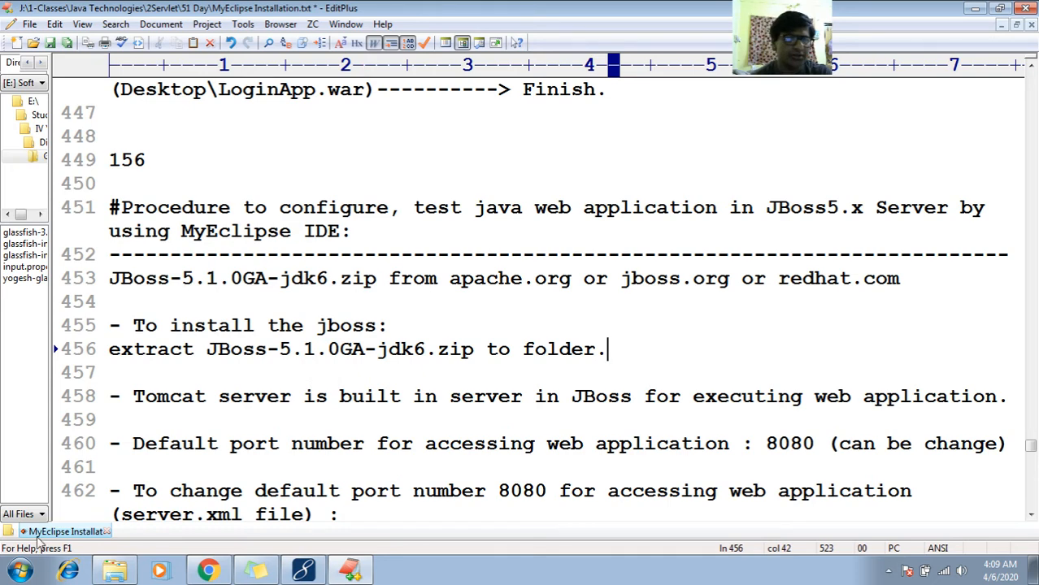
- In Windows Explorer, inspect the jboss-5.1.0.GA-Support_with_jdk_6 archive in WinRAR, close it, and open the extracted inner jboss-5.1.0.GA folder
left_click(116, 573)
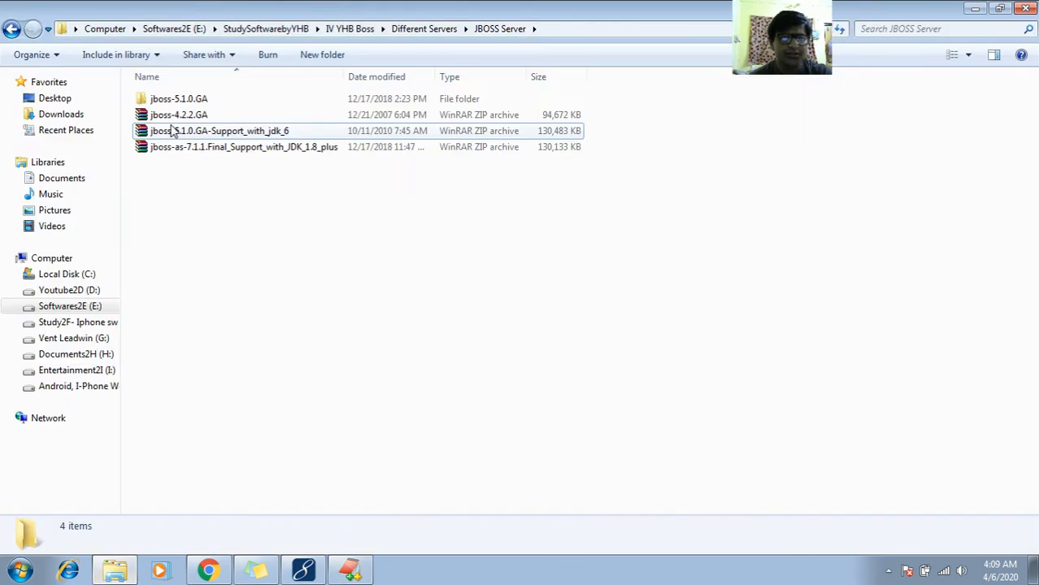
left_click(179, 138)
double_click(179, 132)
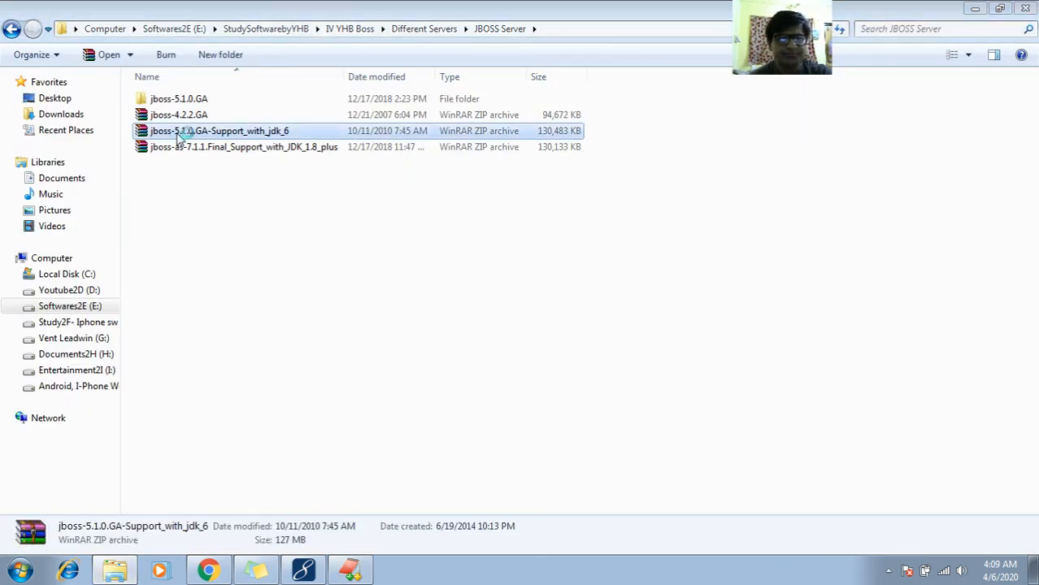
left_click(130, 146)
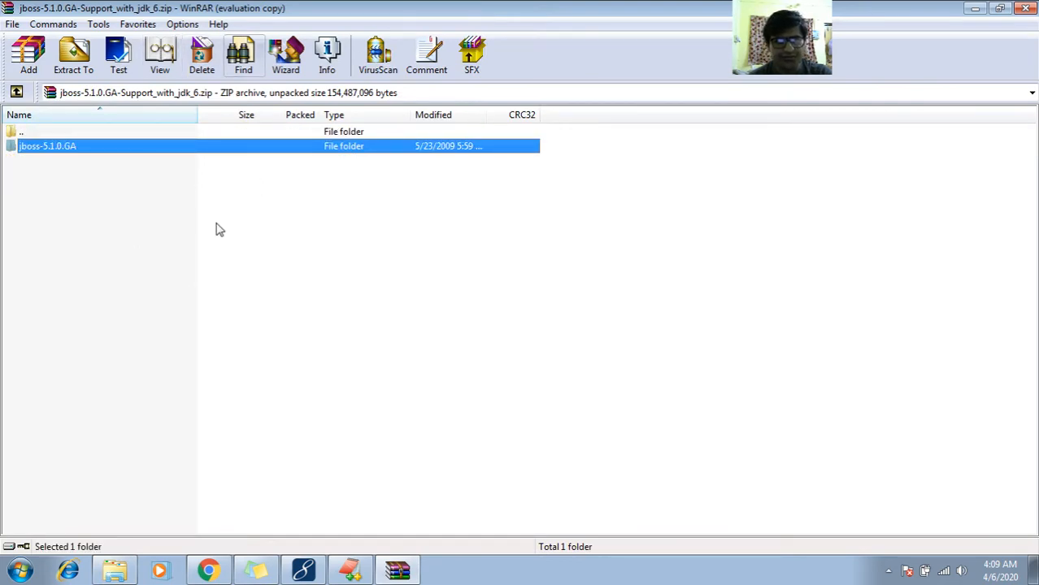
left_click(1024, 8)
double_click(217, 98)
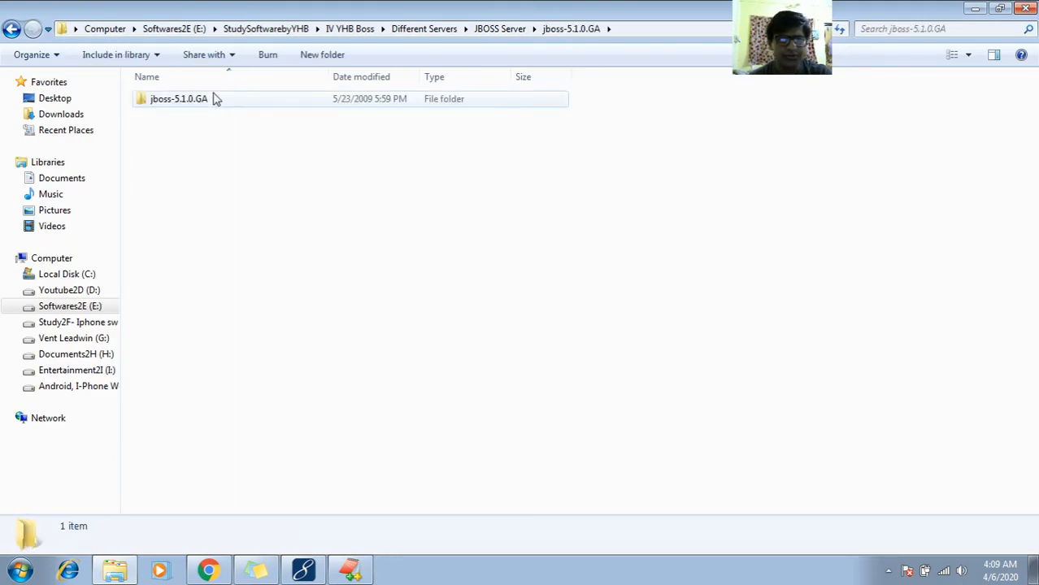
double_click(217, 98)
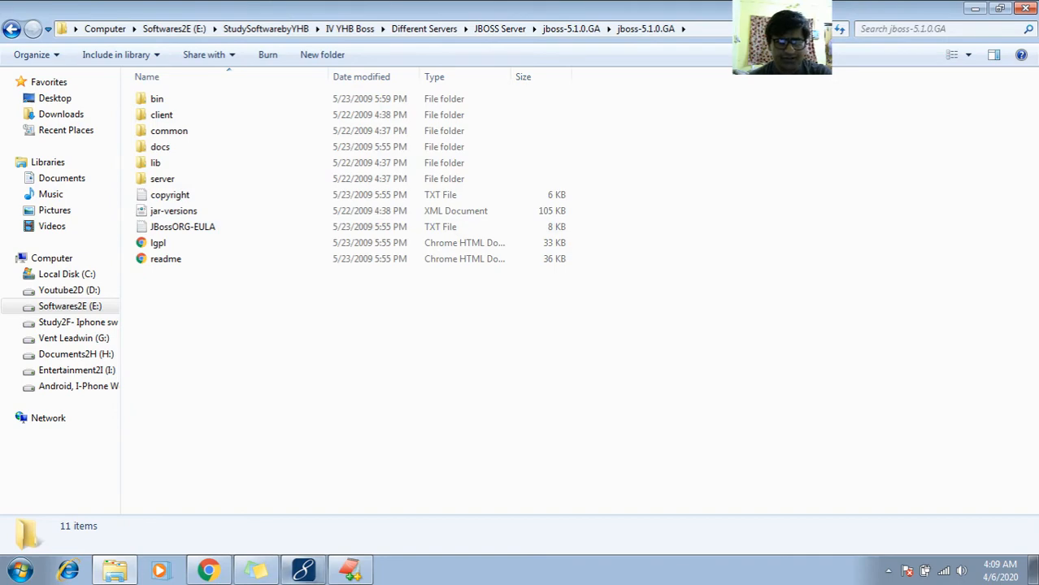
- Return to EditPlus and highlight the line 458 sentence about Tomcat being the built-in server in JBoss
left_click(350, 571)
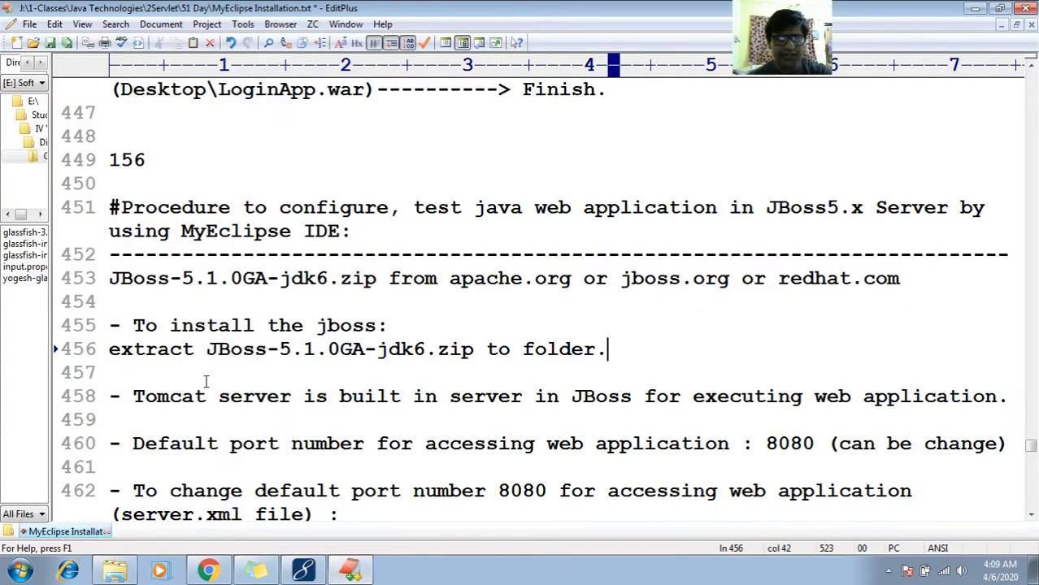
left_click(171, 396)
key("Left")
key("Left")
key("Left")
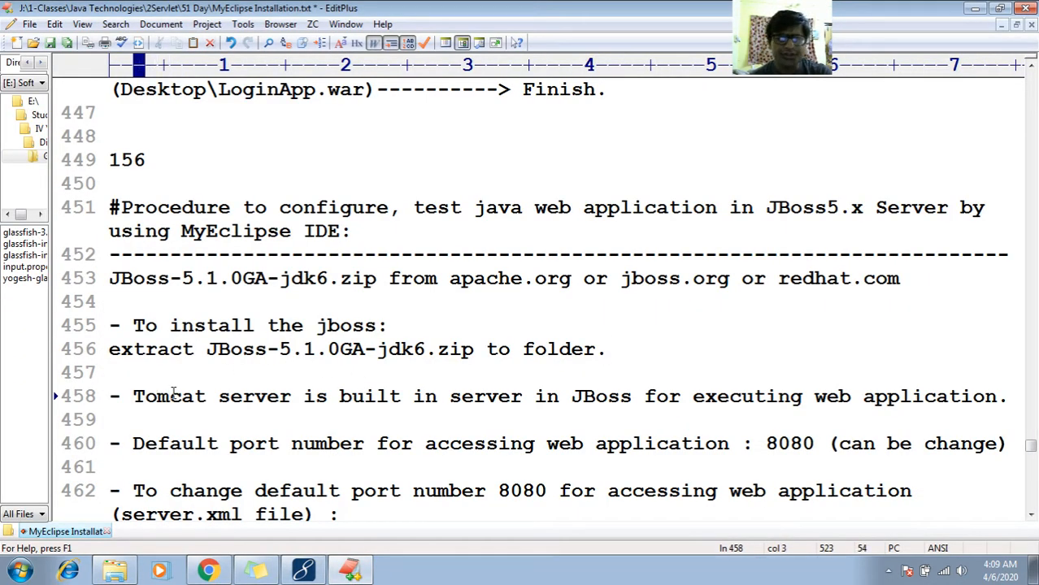
key("shift+Right")
key("shift+Right")
key("shift+Right")
key("shift+Right")
key("shift+Right")
key("shift+Right")
key("shift+Right")
key("shift+Right")
key("shift+Right")
key("shift+Right")
key("shift+Right")
key("shift+Right")
key("shift+Right")
key("shift+Right")
key("shift+Right")
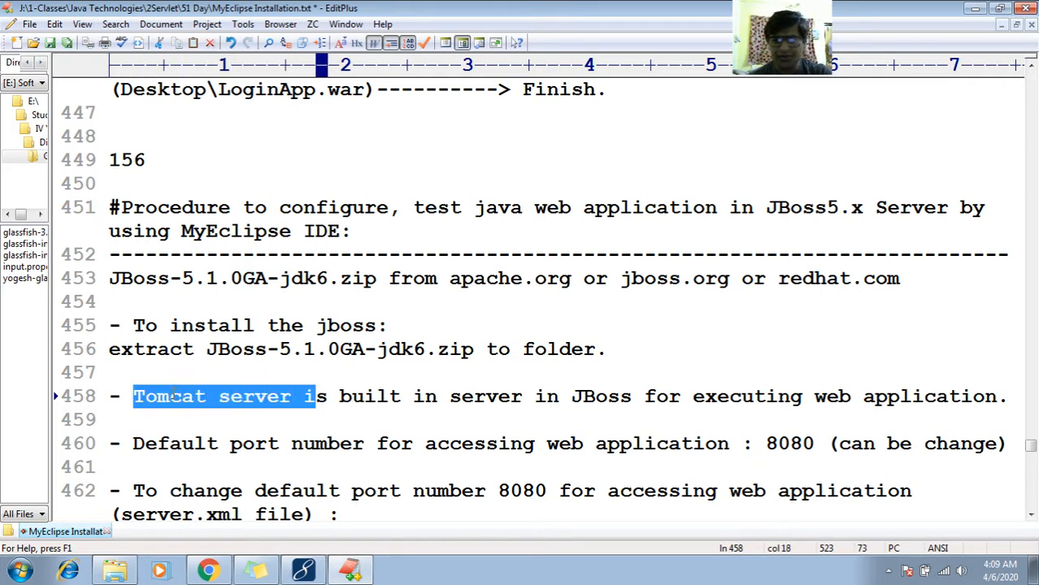
key("shift+Right")
key("shift+Right")
key("shift+Right")
key("shift+Right")
key("shift+Right")
key("shift+Right")
key("shift+Right")
key("shift+Right")
key("shift+Right")
key("shift+Right")
key("shift+Right")
key("shift+Right")
key("shift+Right")
key("shift+Right")
key("shift+Right")
key("shift+Right")
key("shift+Right")
key("shift+Right")
key("shift+Right")
key("shift+Right")
key("shift+End")
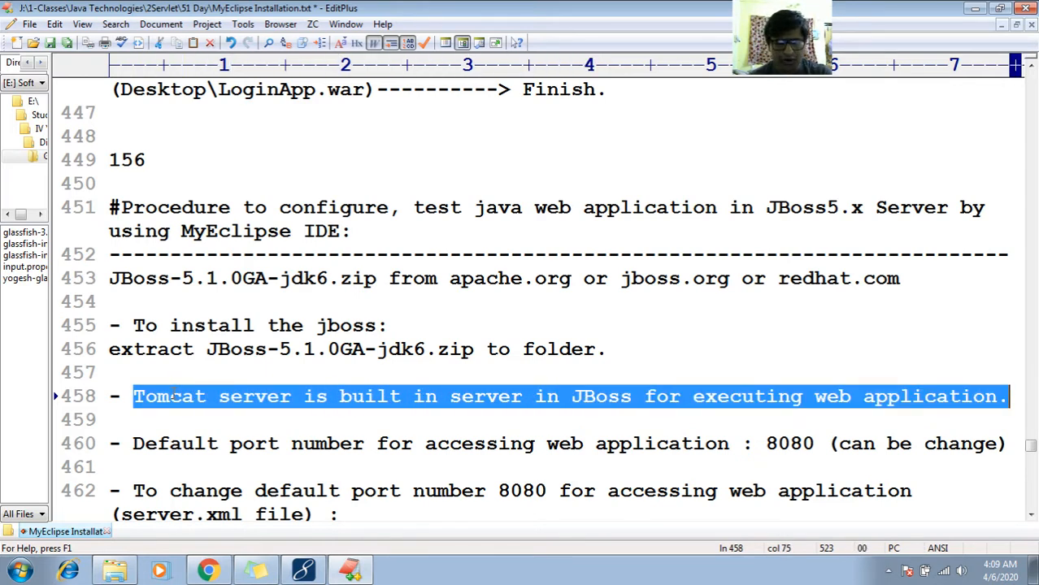
- Review the default port notes on lines 460 and 462, highlighting the port number 8080 and the server.xml file name
key("Down")
key("Down")
key("Down")
key("Down")
key("Down")
key("Down")
key("Down")
key("Down")
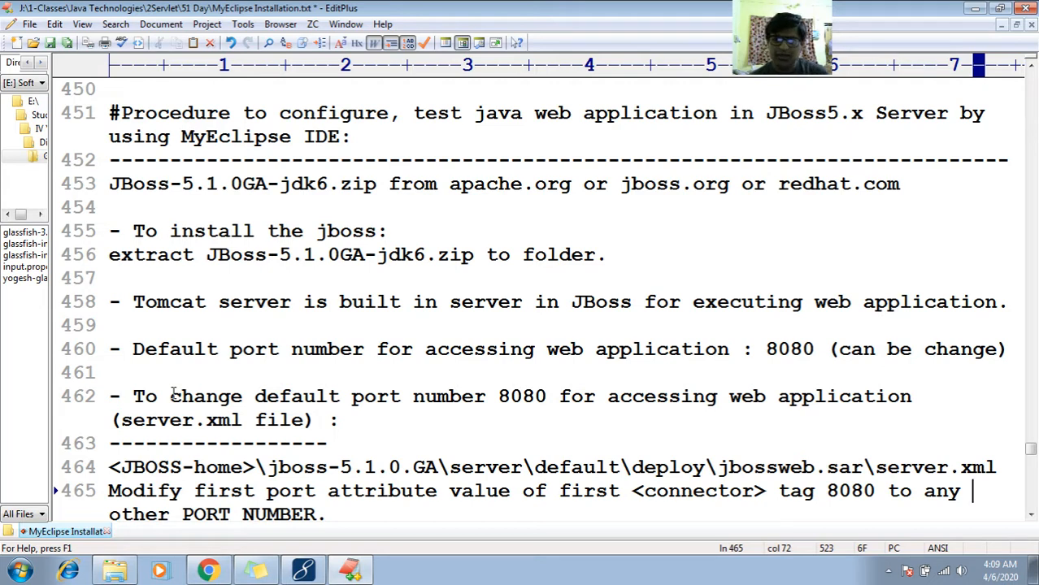
double_click(781, 350)
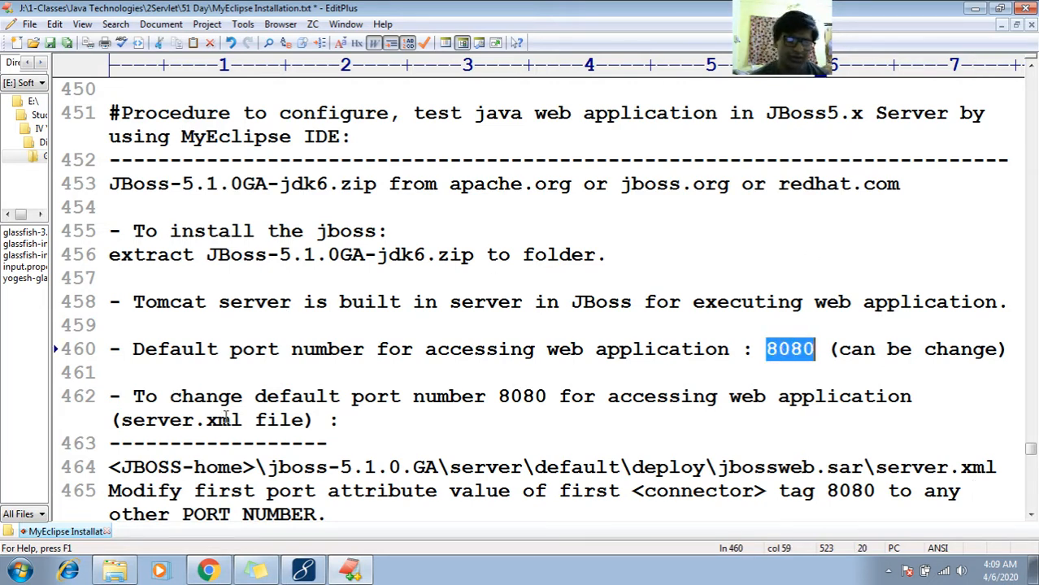
left_click(218, 420)
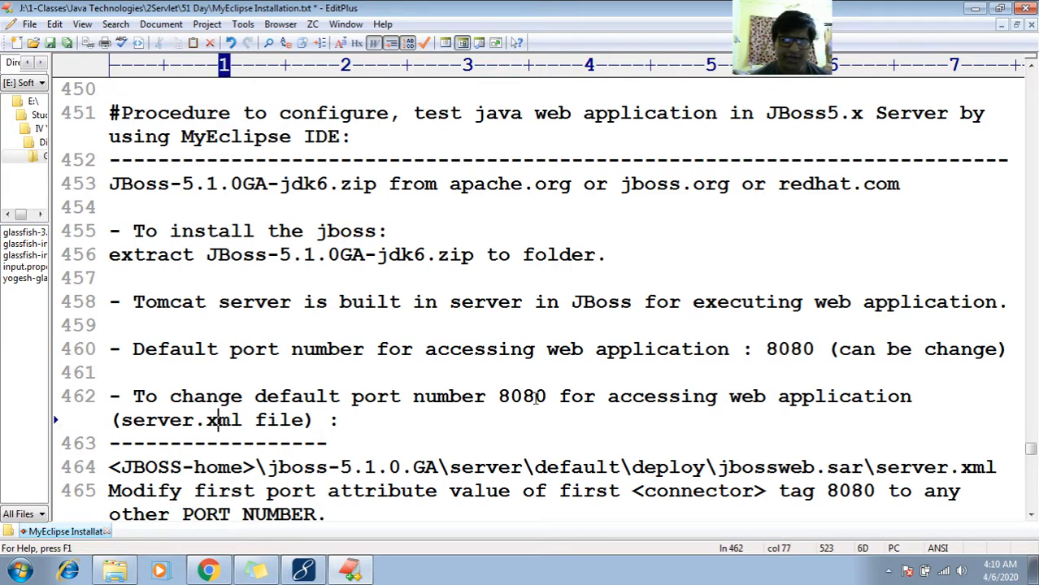
left_click(535, 397)
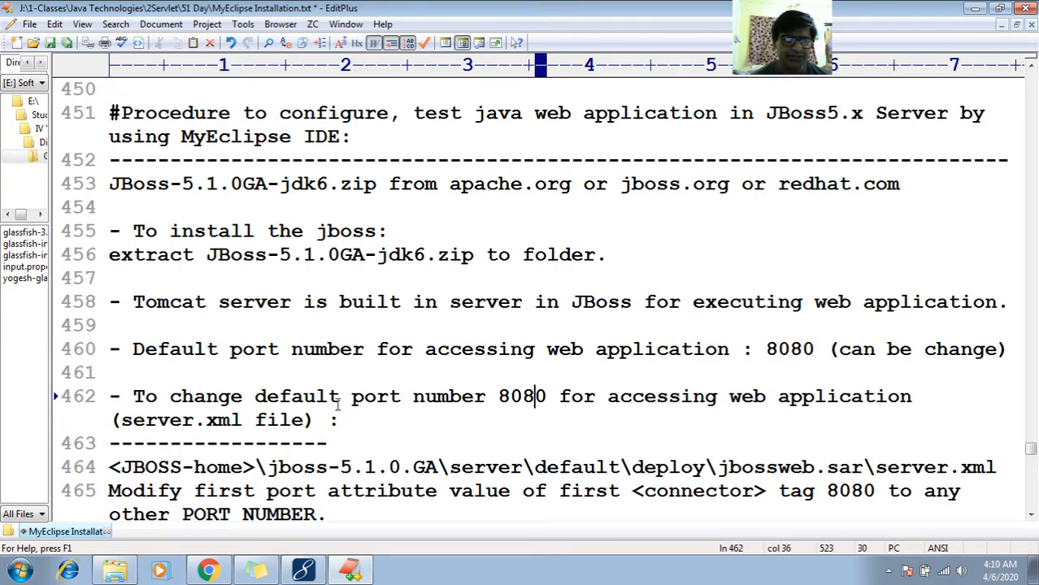
left_click(338, 398)
left_click(144, 419)
double_click(144, 421)
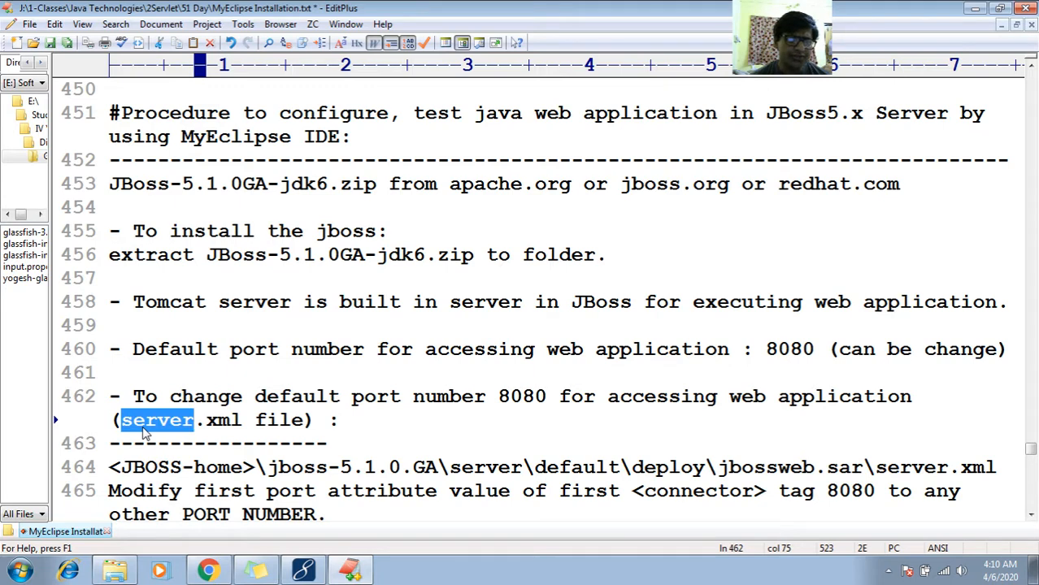
- Examine the notes below the port heading and place the cursor on the server.xml path on line 464
key("Down")
key("Down")
key("Down")
key("Down")
key("Down")
key("Down")
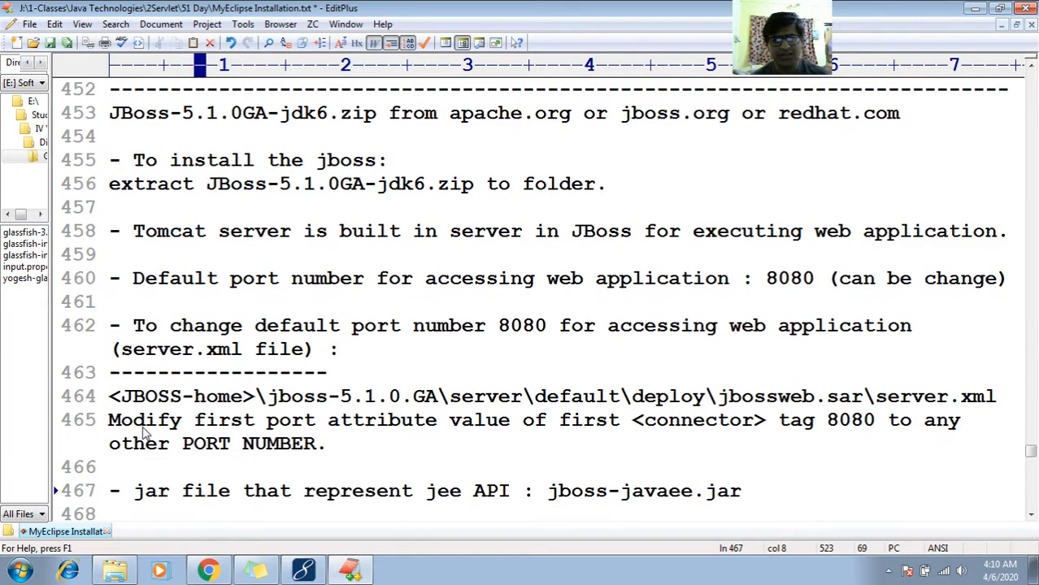
key("Up")
key("Up")
key("Up")
key("Up")
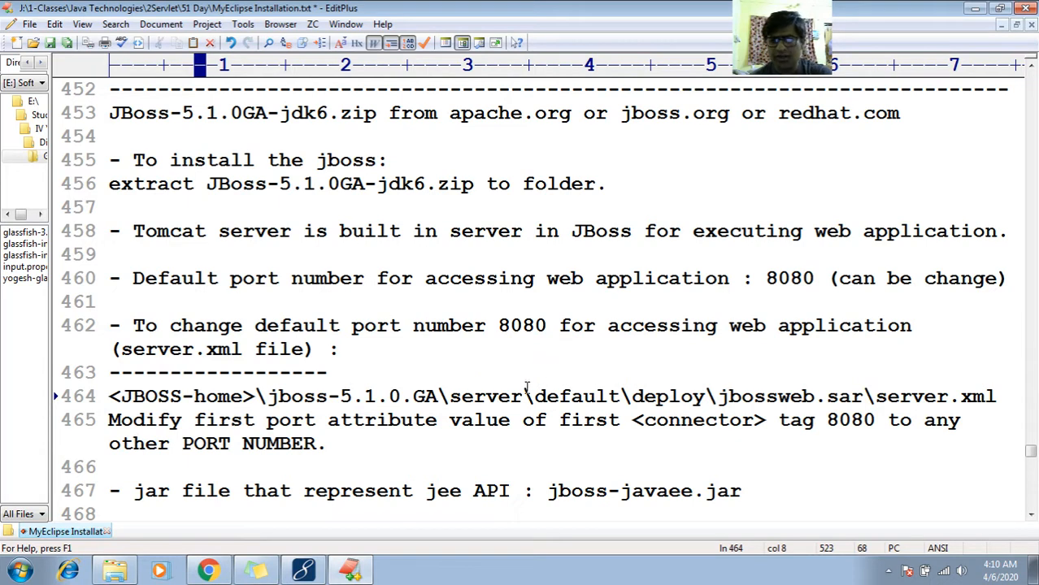
- Switch to Windows Explorer and open the server folder inside the inner jboss-5.1.0.GA folder
left_click(115, 570)
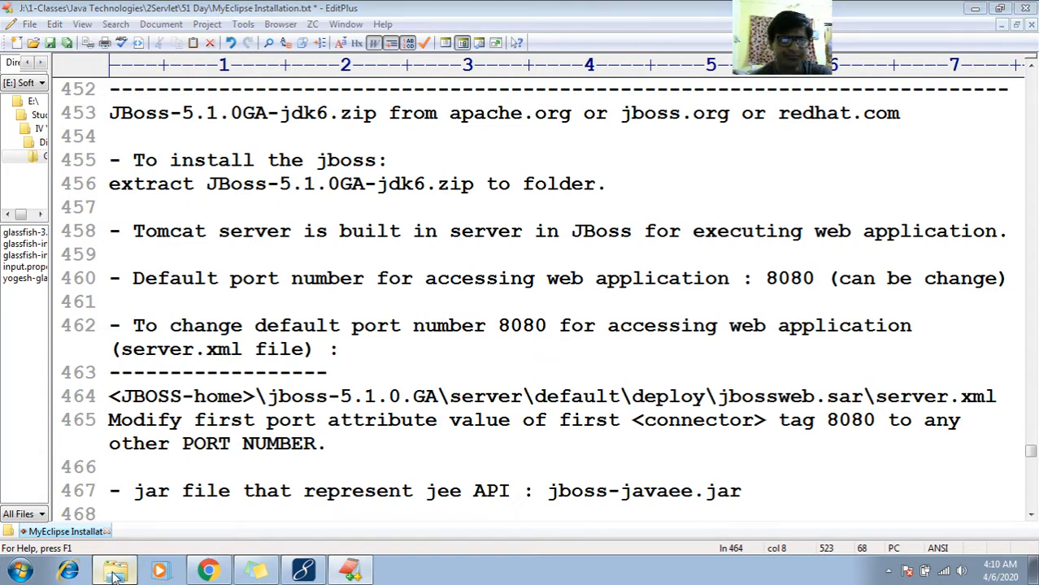
key("BackSpace")
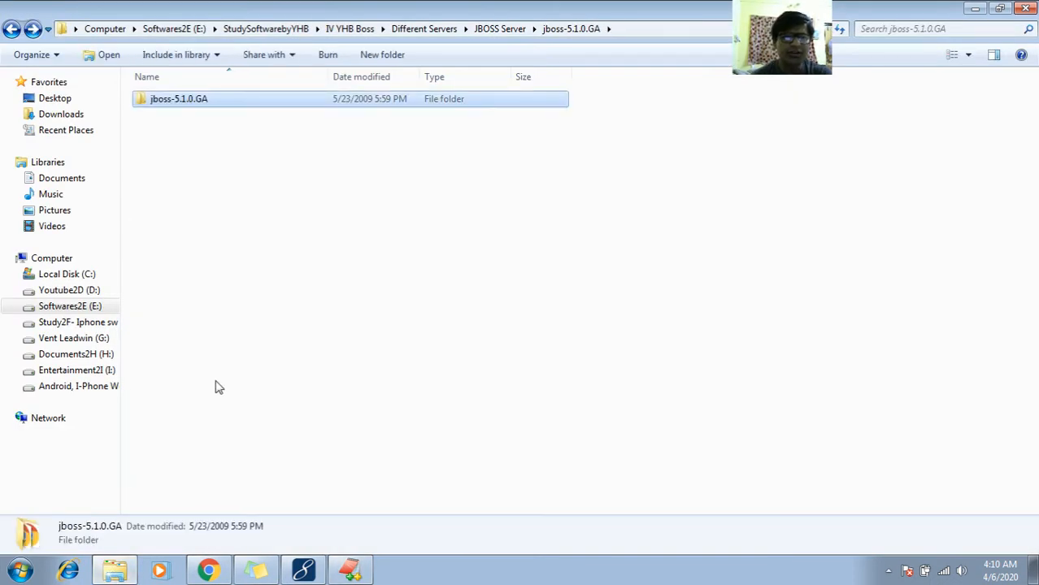
key("Return")
key("Down")
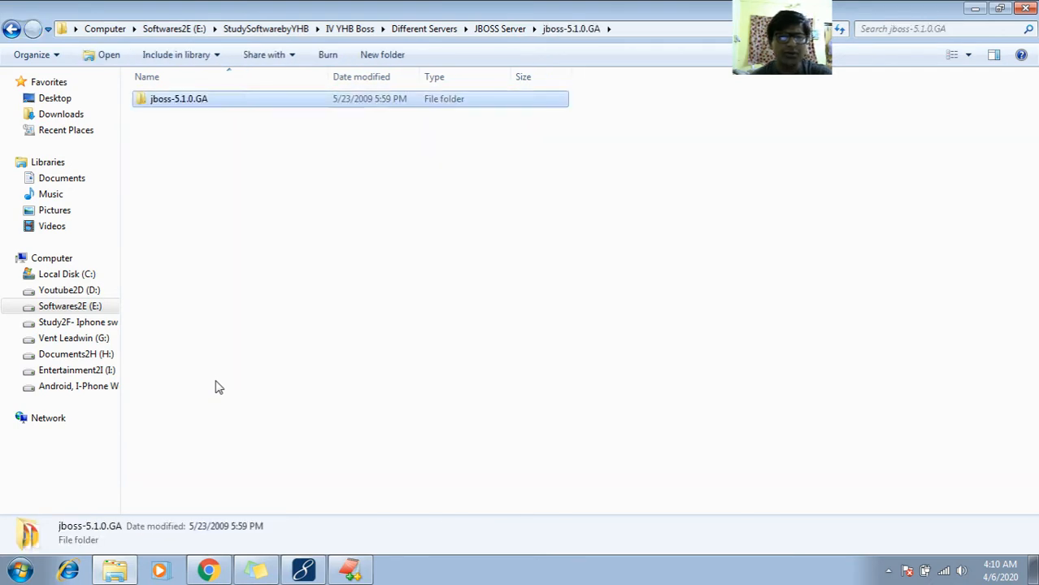
key("Return")
key("Down")
key("Down")
- Open the default server folder and look through its subfolders
key("Down")
key("Down")
key("Down")
key("Down")
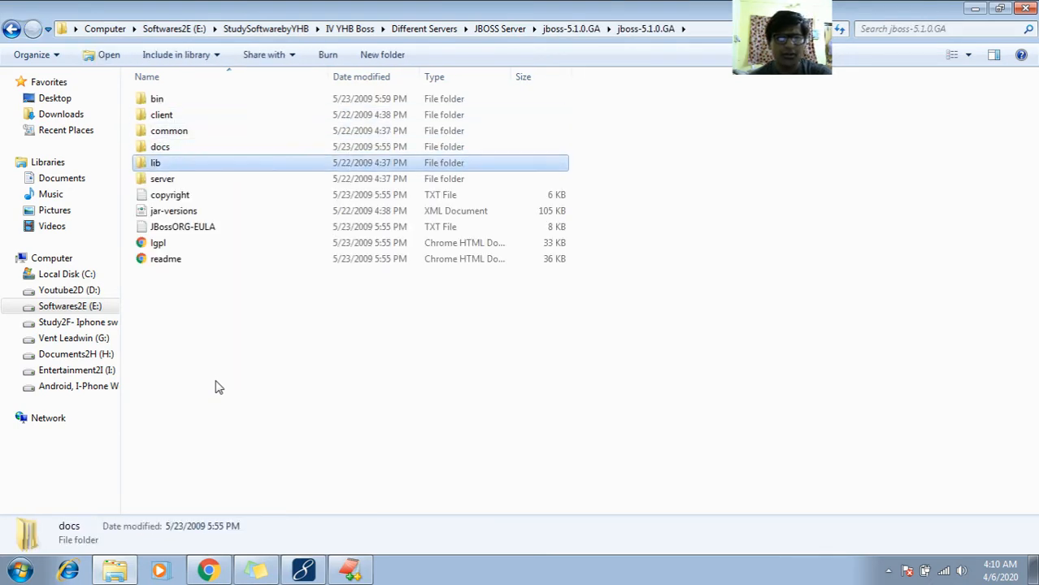
key("Return")
key("Down")
key("Down")
key("Up")
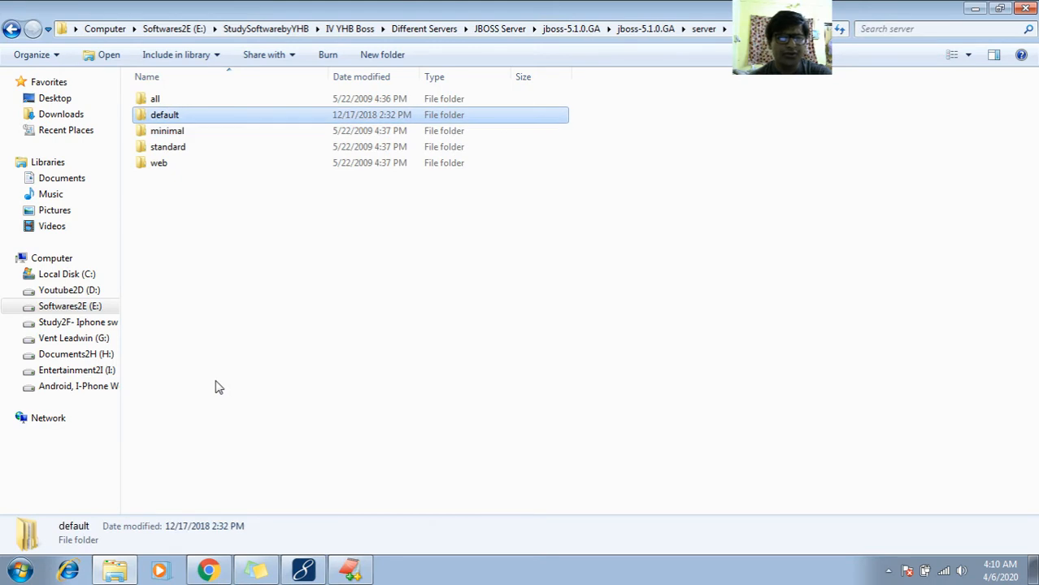
key("Return")
key("Down")
key("Down")
key("Down")
key("Down")
key("Down")
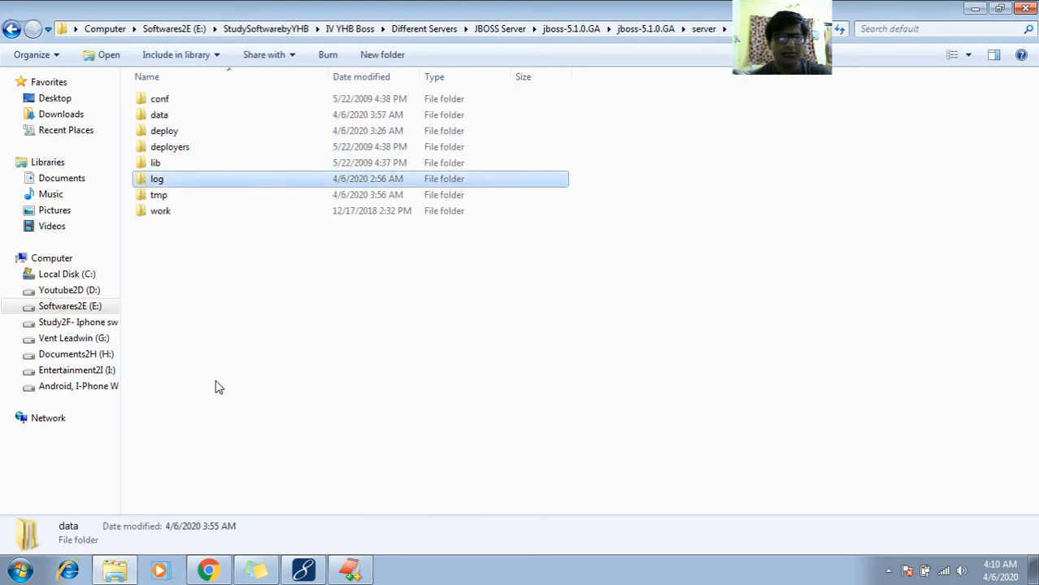
key("Up")
key("Up")
key("Up")
key("Up")
key("Down")
key("Down")
key("Down")
key("Down")
key("Up")
key("Up")
key("Up")
key("Up")
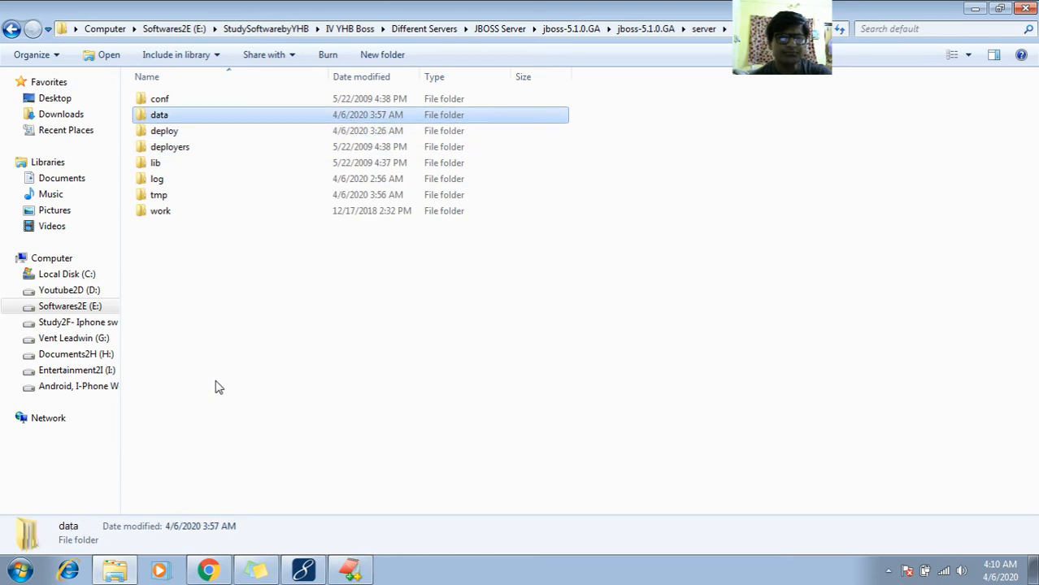
- Check the line 464 path in the EditPlus notes, and in Windows Explorer open the deploy folder and select jbossweb.sar
left_click(350, 570)
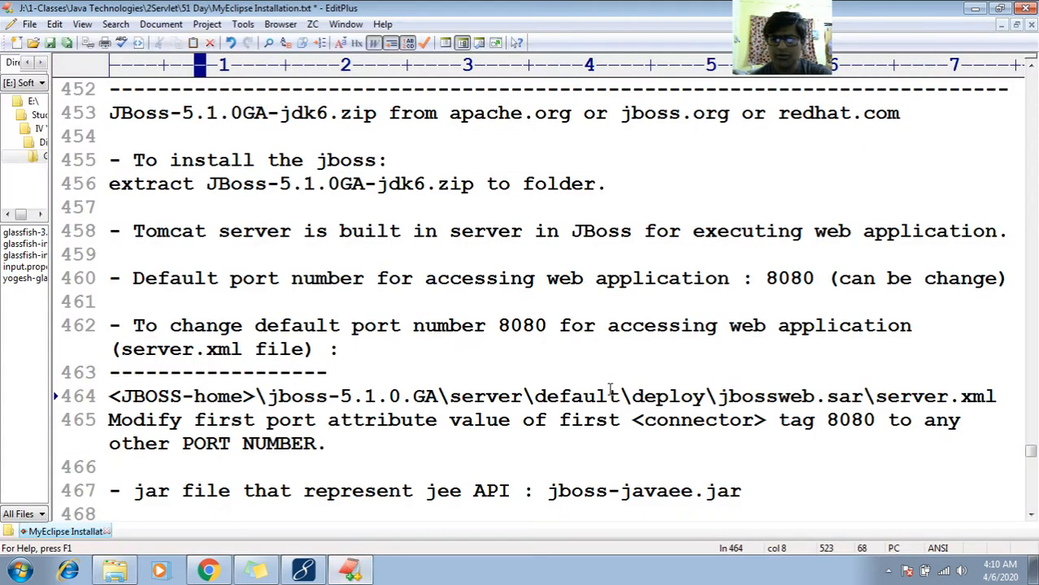
double_click(689, 407)
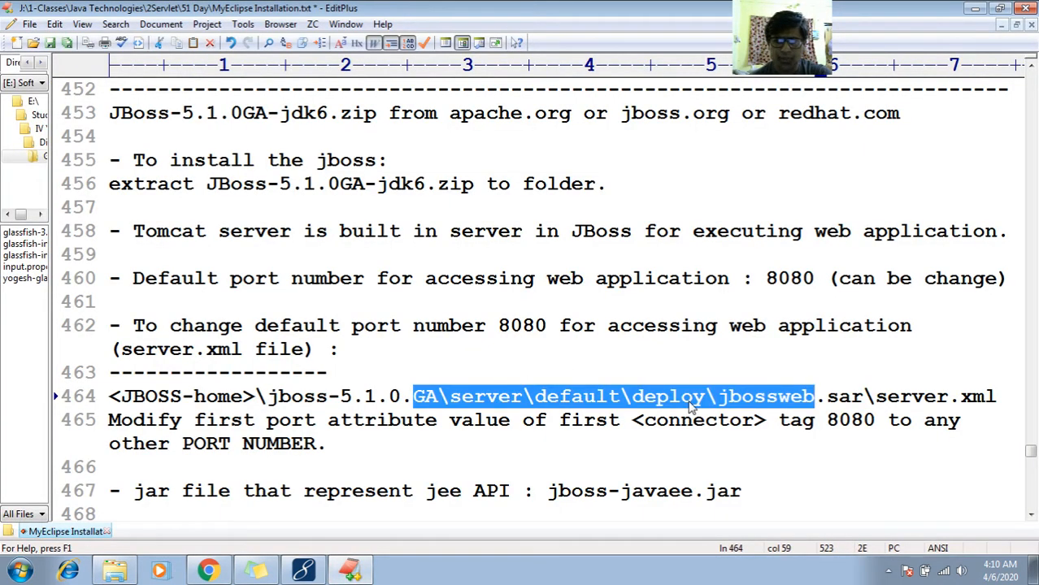
left_click(115, 572)
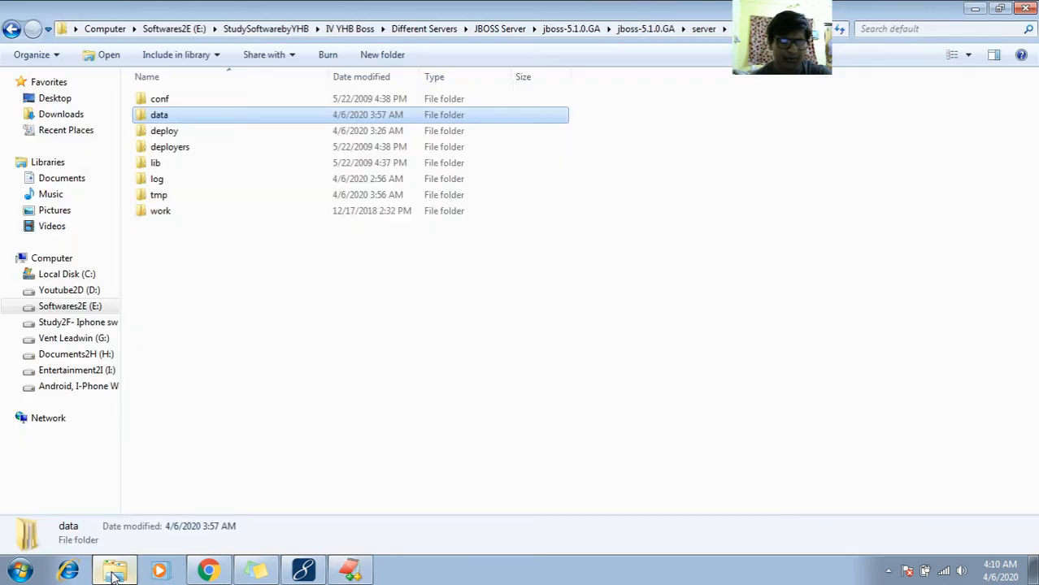
double_click(170, 135)
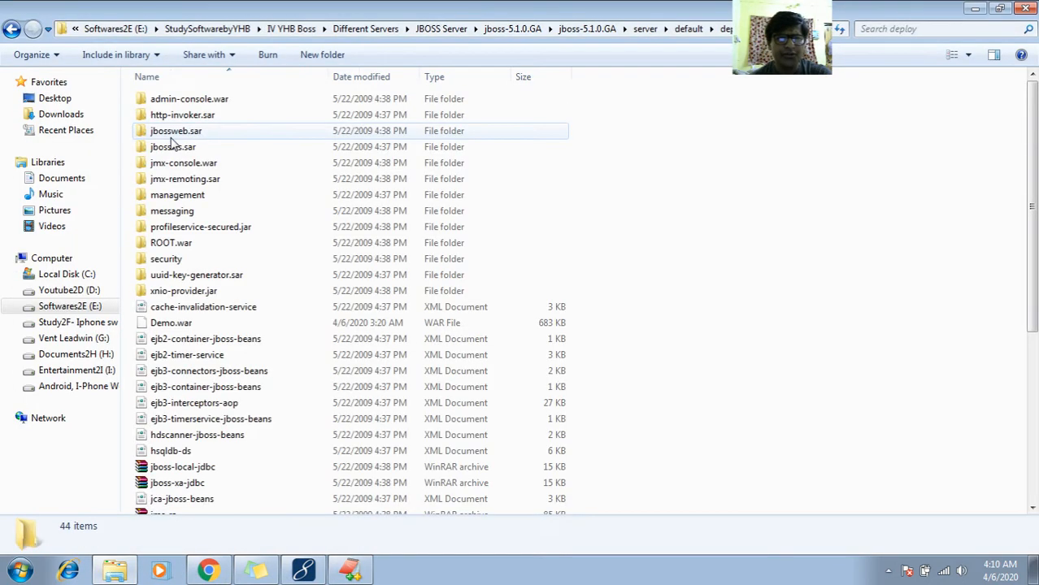
left_click(175, 132)
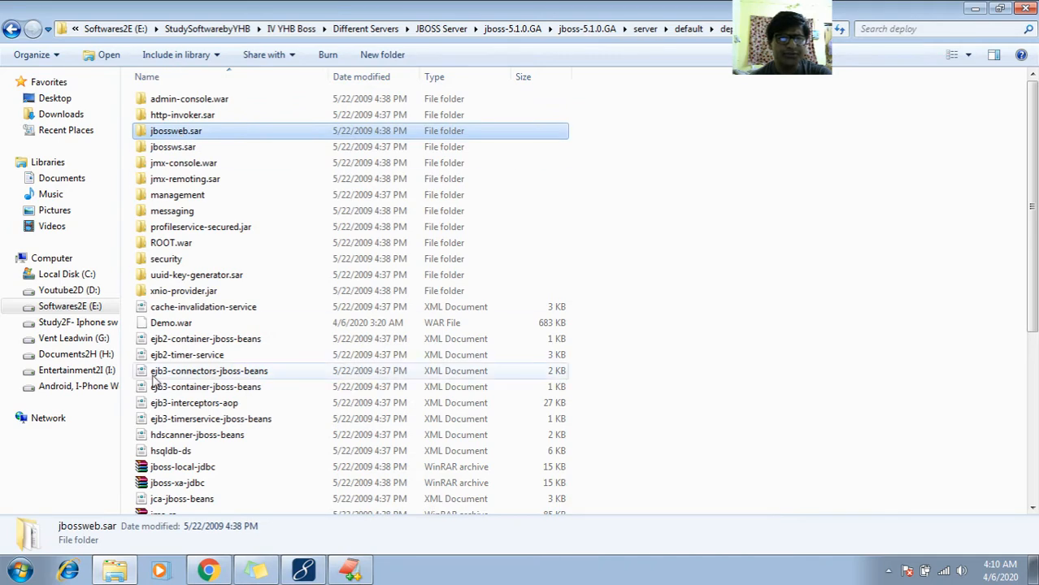
- Highlight sar\server in the line 464 path in EditPlus, and open the jbossweb.sar folder in Windows Explorer
left_click(350, 572)
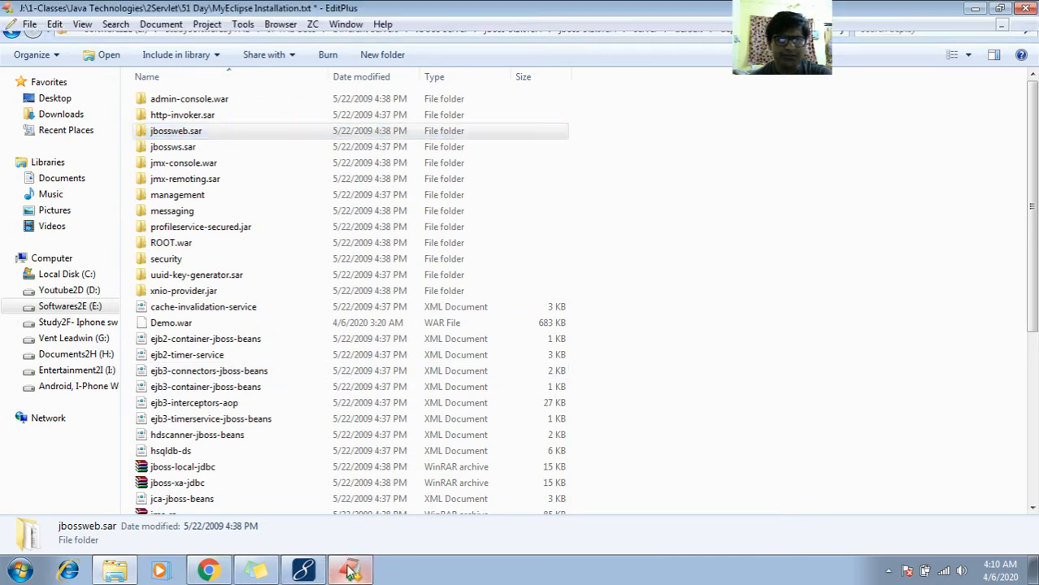
left_click(778, 396)
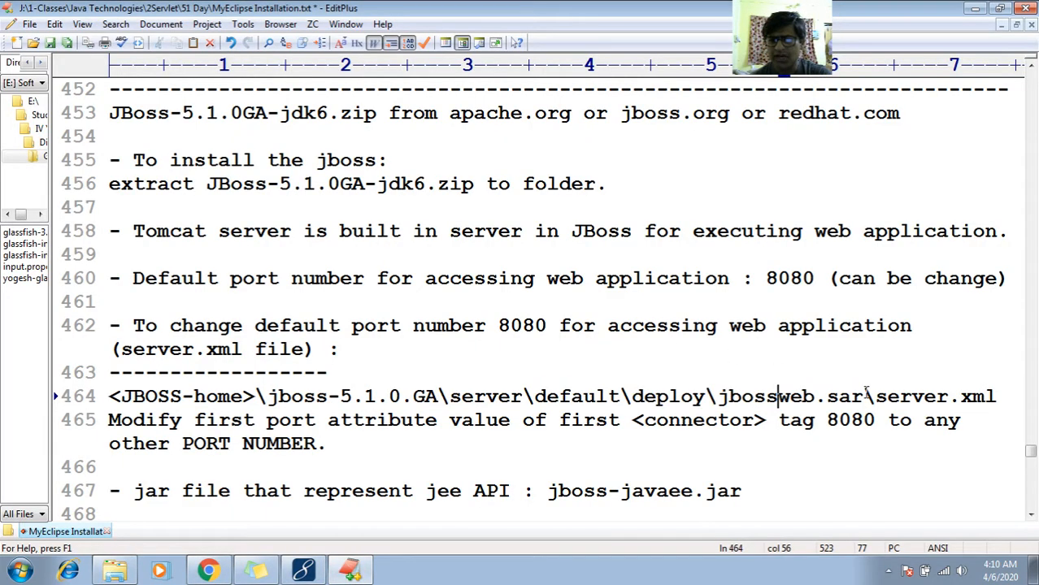
double_click(836, 396)
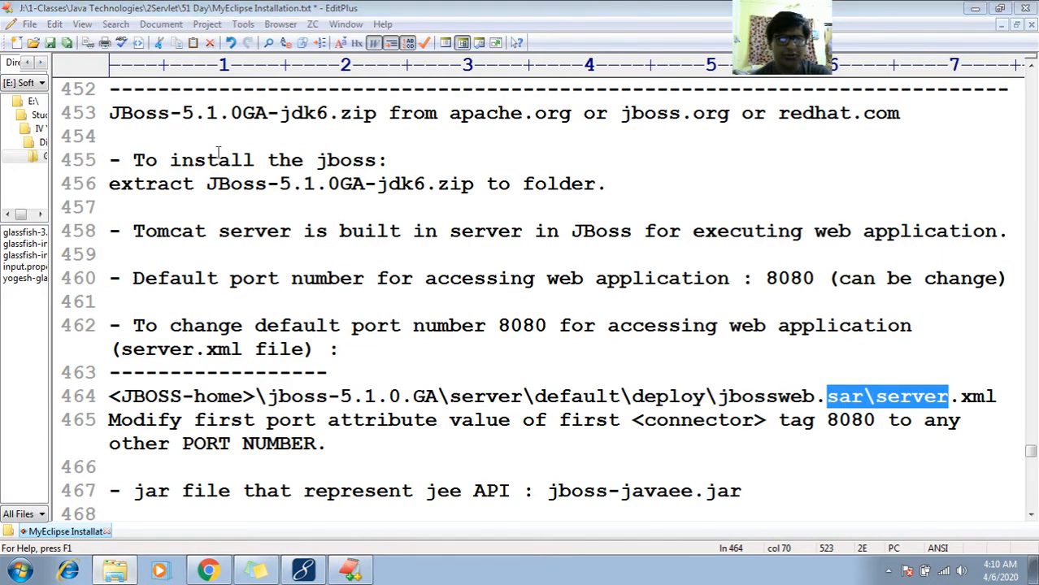
left_click(304, 262)
left_click(114, 570)
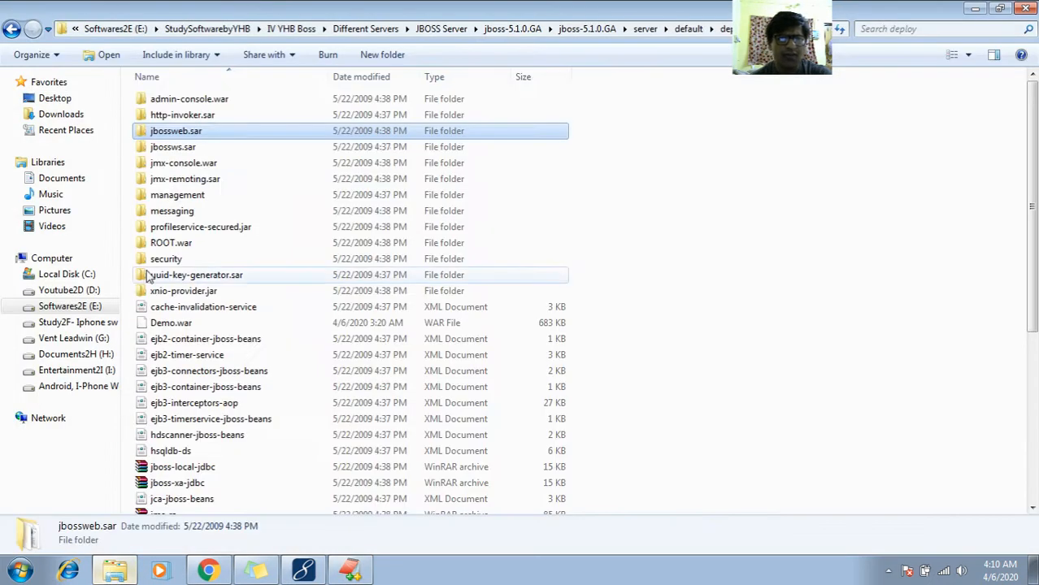
double_click(179, 133)
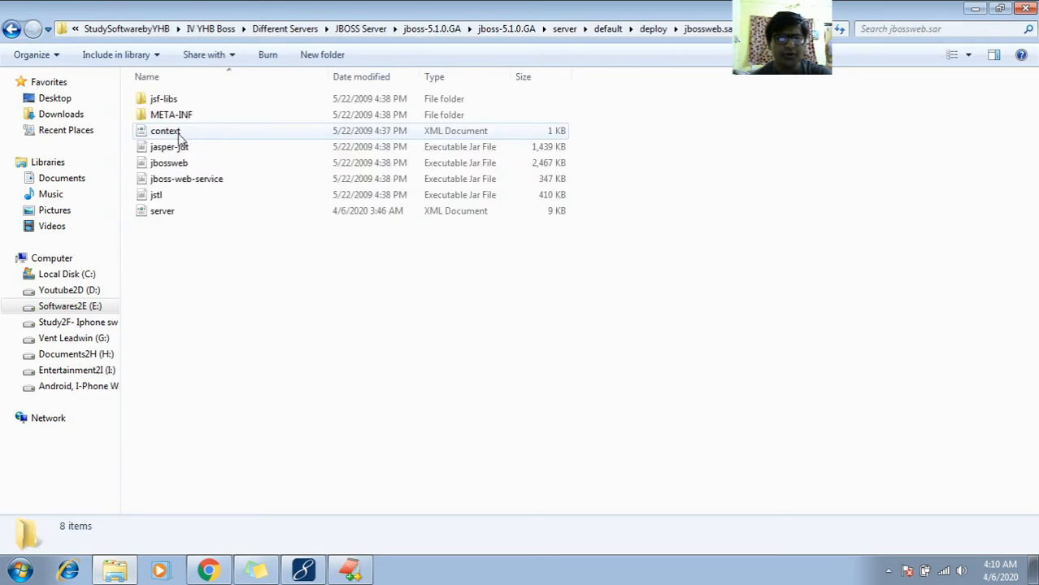
- Open the server XML file from the jbossweb.sar folder in EditPlus 3
left_click(167, 211)
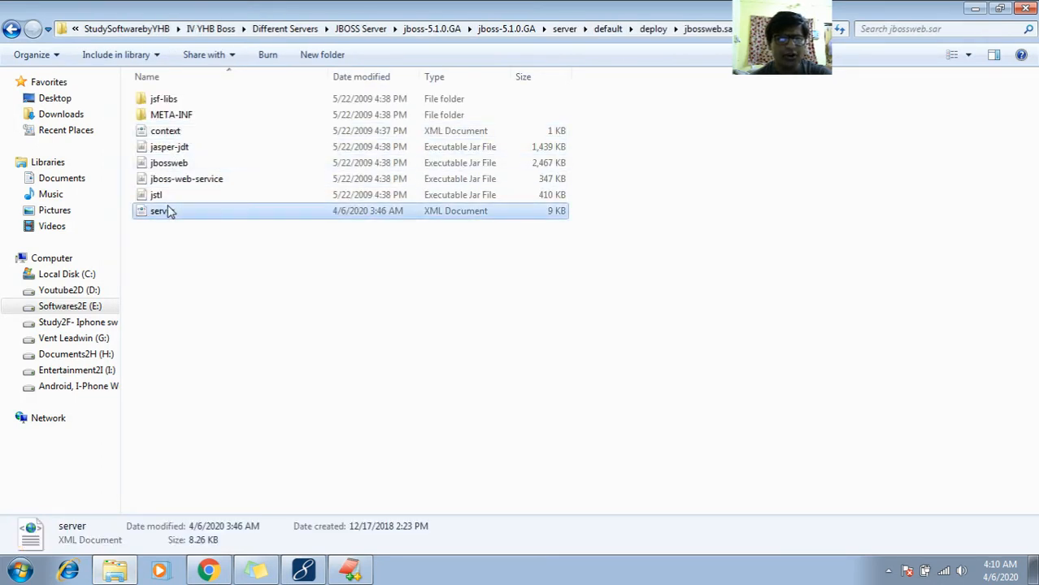
right_click(225, 211)
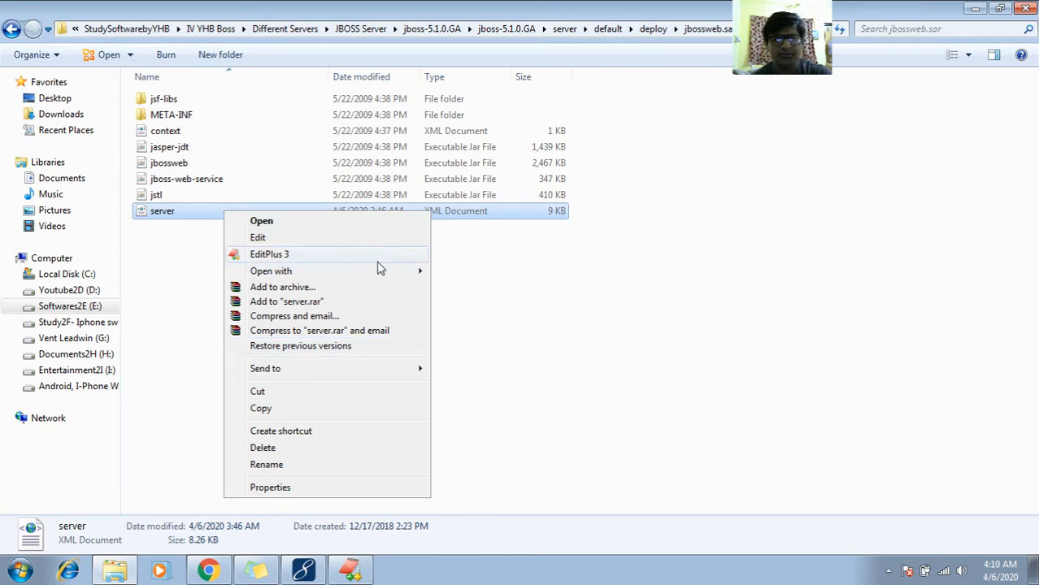
left_click(385, 255)
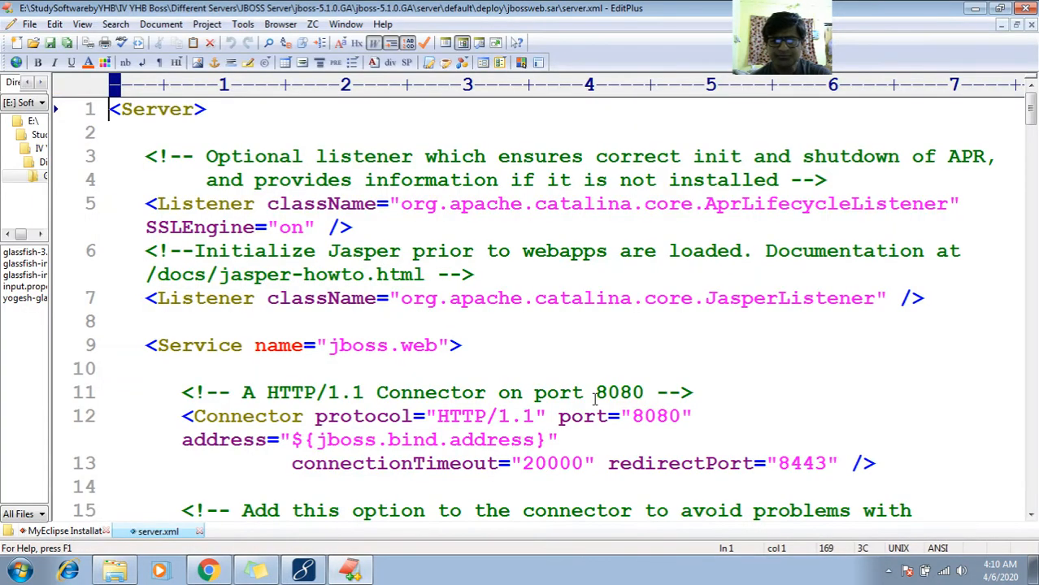
- Highlight the first Connector element on lines 12 and 13 of server.xml
left_click(187, 419)
key("shift+Down")
key("shift+Down")
key("shift+Down")
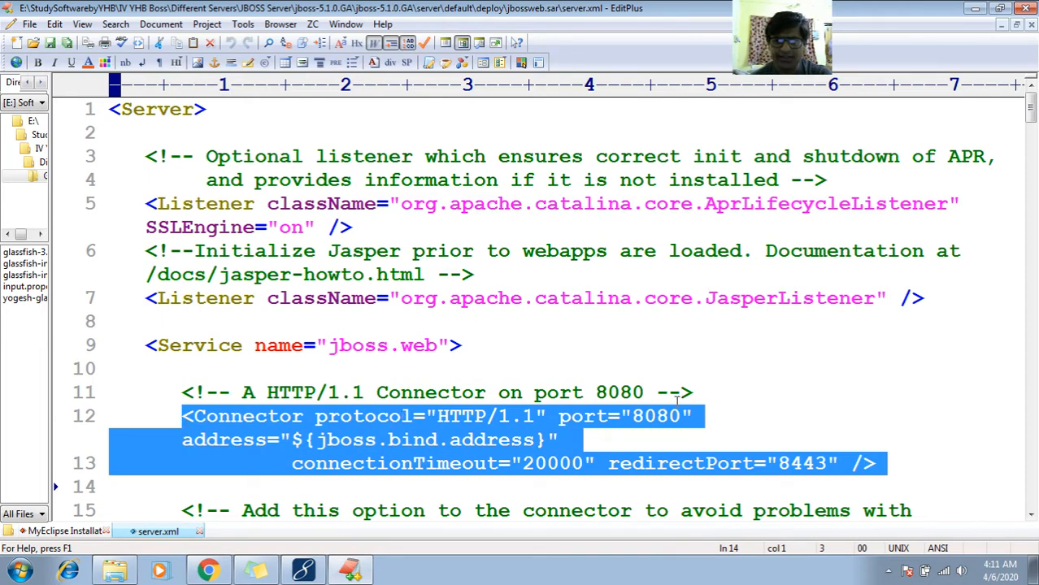
- Set the port attribute of the first Connector element to 5050
left_click(648, 419)
key("shift+Right")
key("shift+Right")
key("shift+Right")
key("shift+Right")
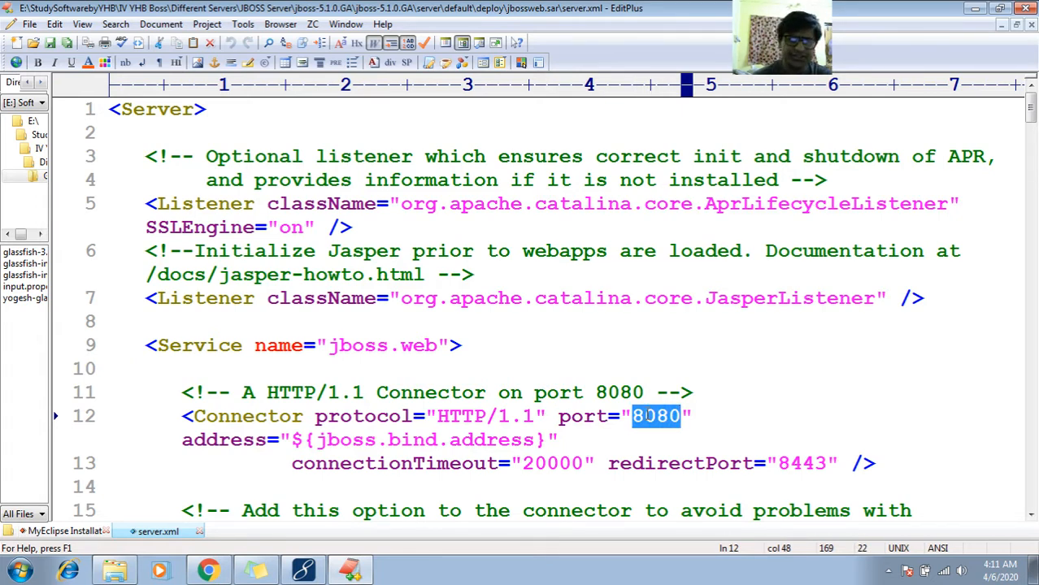
key("Delete")
type("5050")
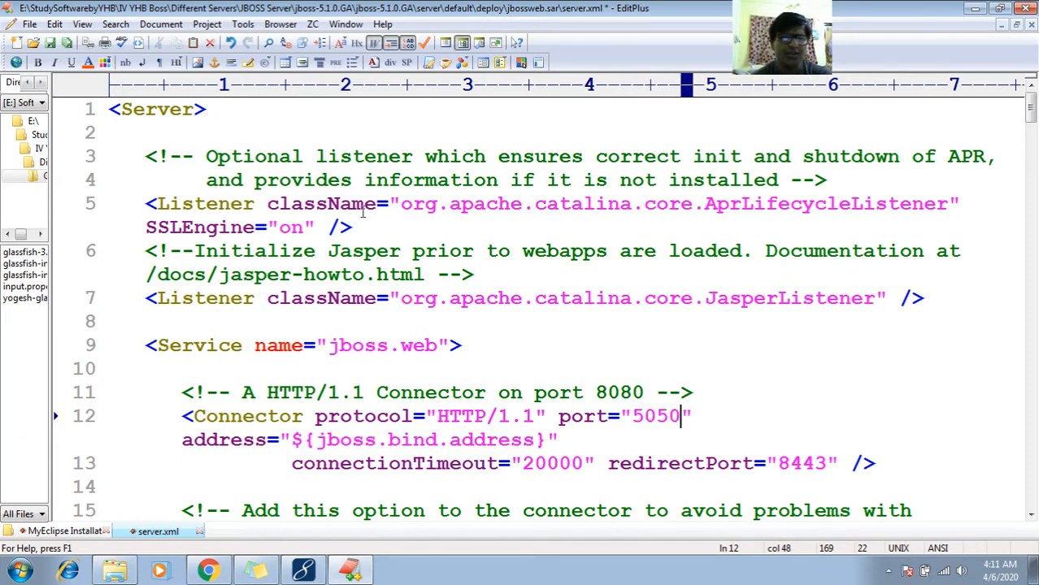
- Save server.xml and close it, returning to the MyEclipse Installation notes
left_click(29, 23)
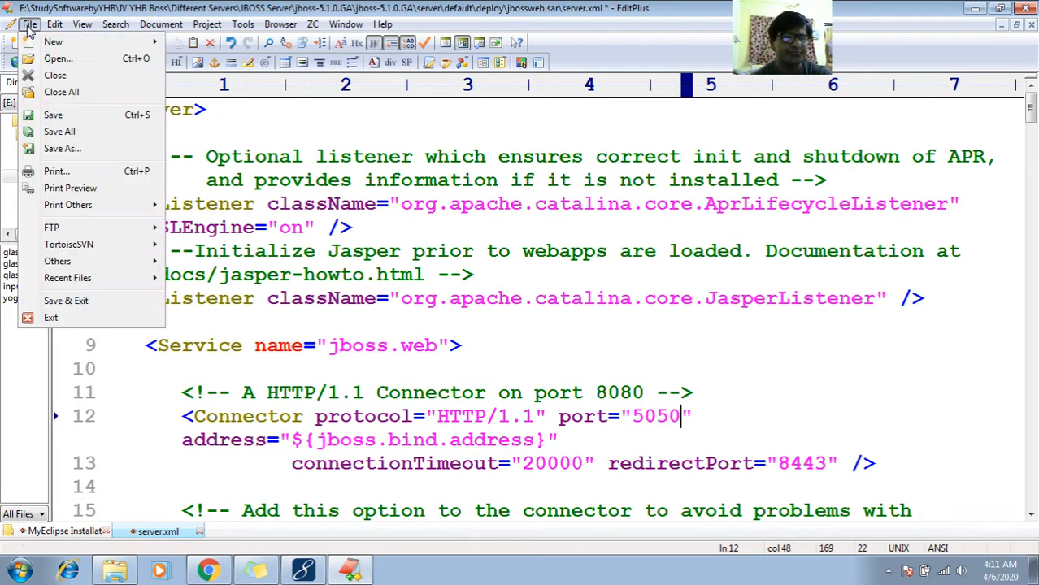
left_click(46, 116)
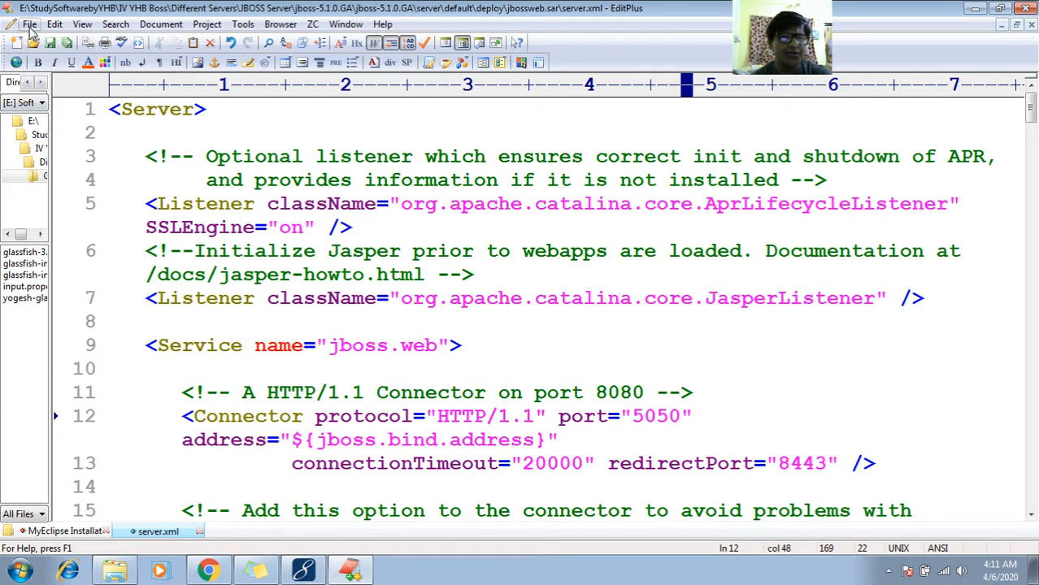
left_click(30, 24)
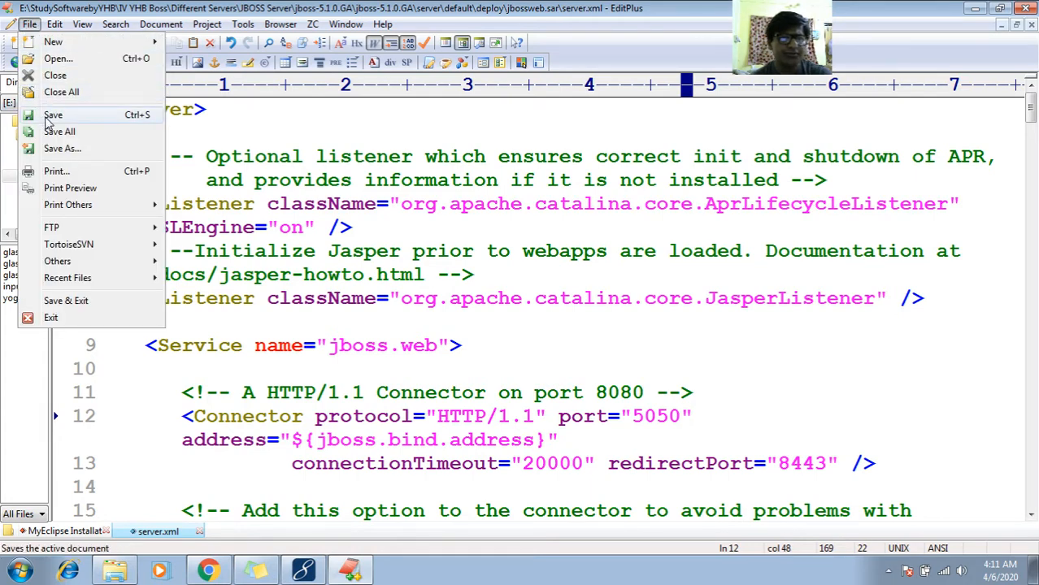
left_click(47, 119)
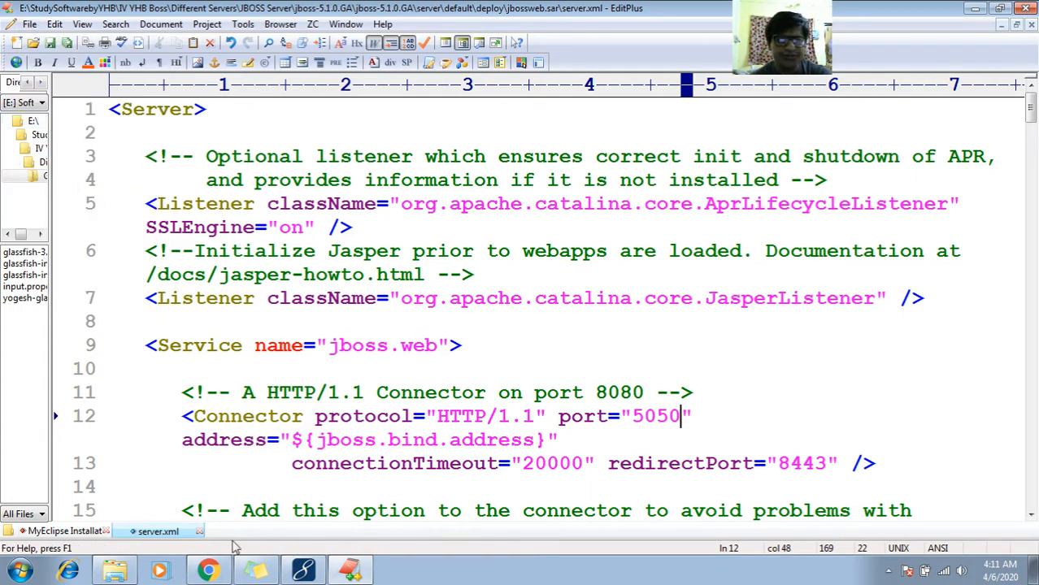
left_click(200, 532)
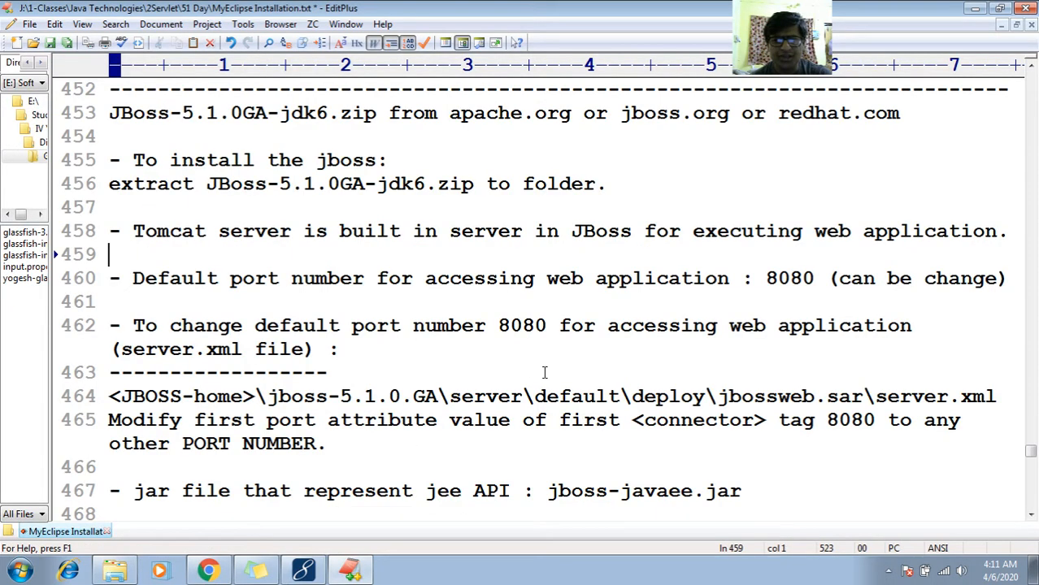
- Add "(like i changed to 5050)" after PORT NUMBER, before the full stop, in the line 465 note
left_click(456, 458)
key("Left")
key("Left")
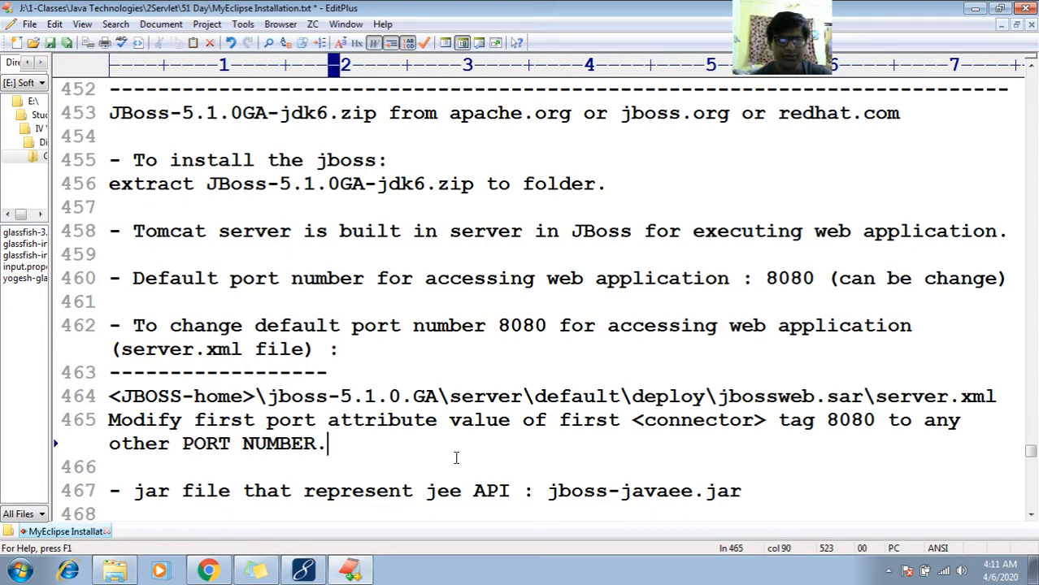
type("()")
key("Left")
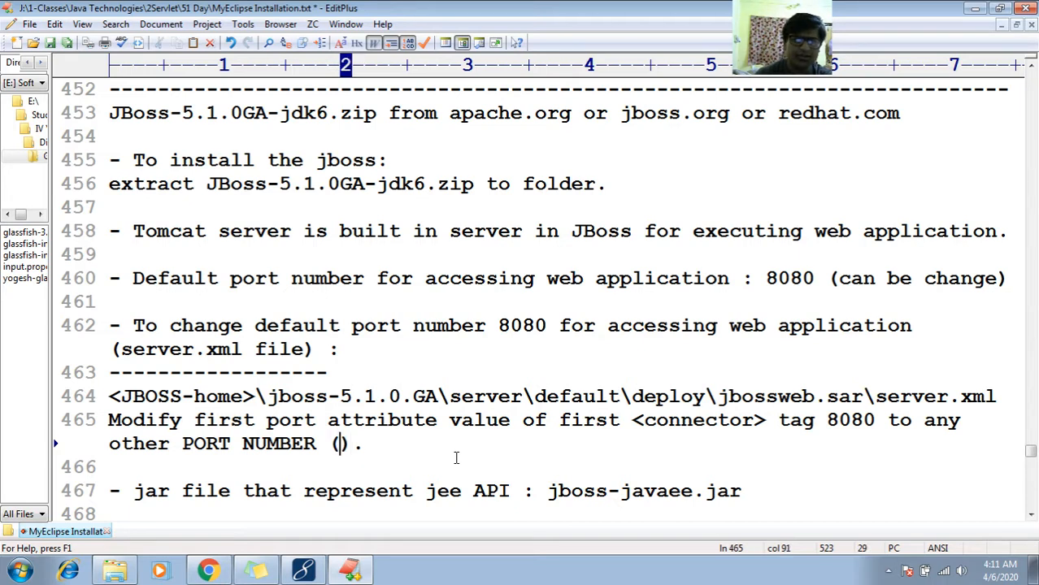
type("like ")
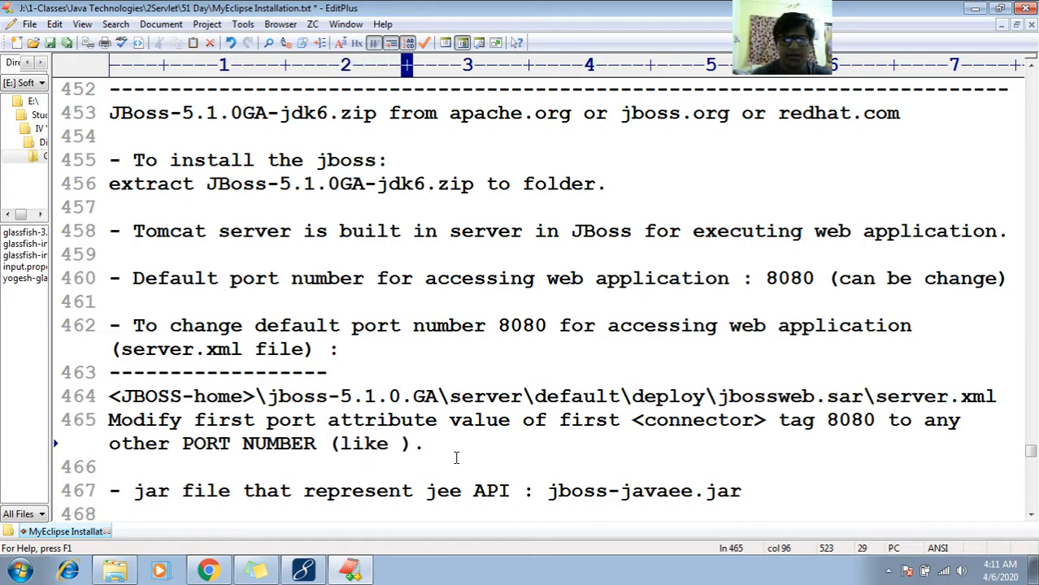
type("i changed to ")
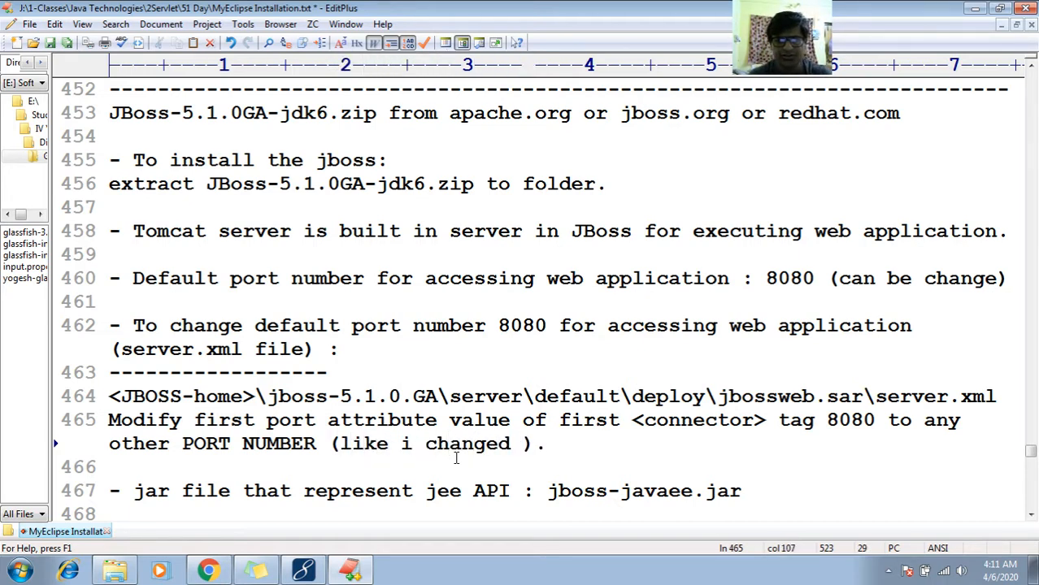
type("5050")
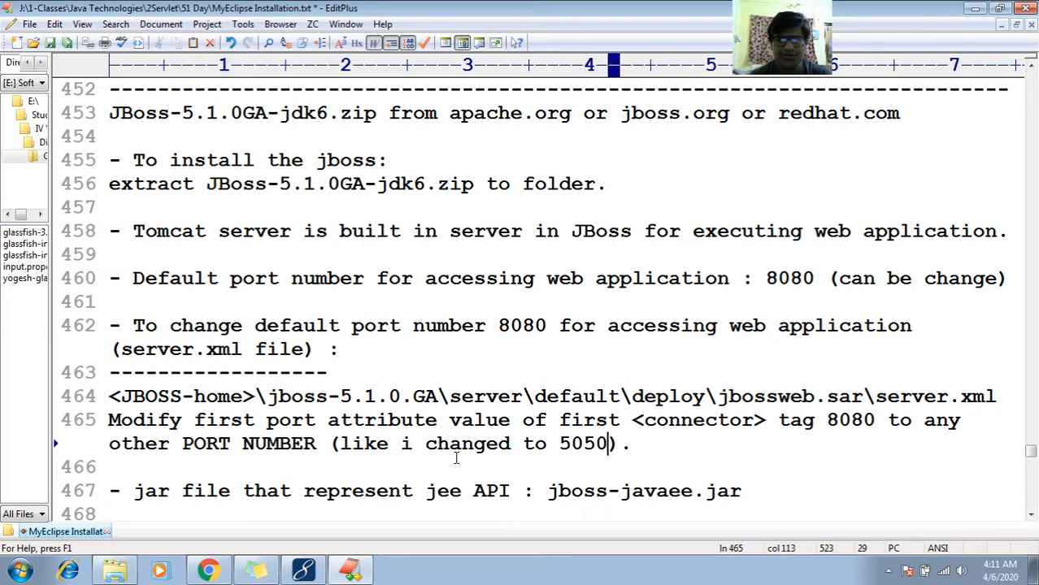
- Look over the notes below line 465 and place the cursor before the colon in the line 467 jee API jar note
key("Down")
key("Down")
key("Down")
key("Down")
key("Down")
key("Up")
key("Up")
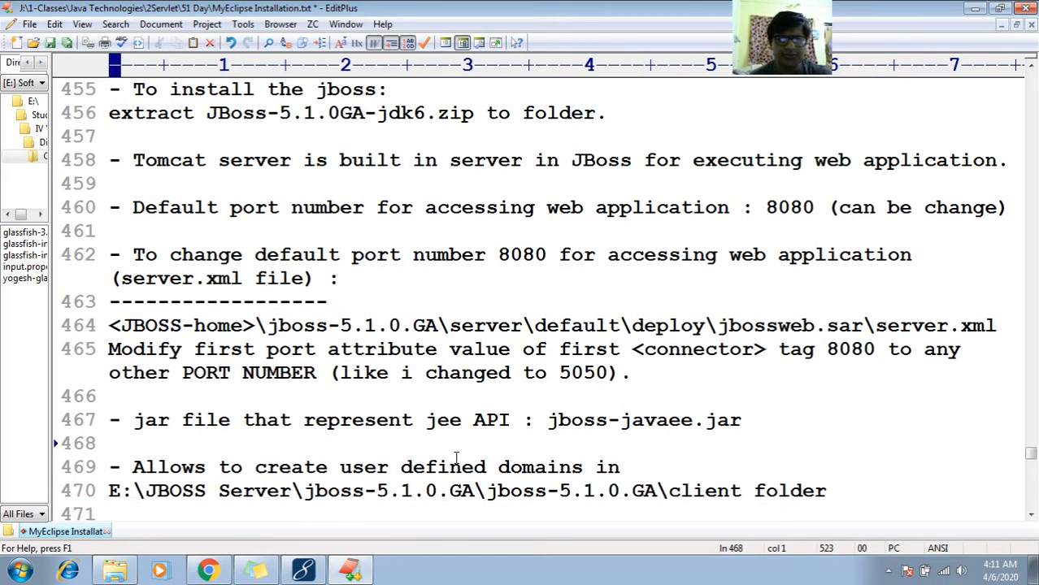
key("Up")
key("ctrl+Left")
key("ctrl+Left")
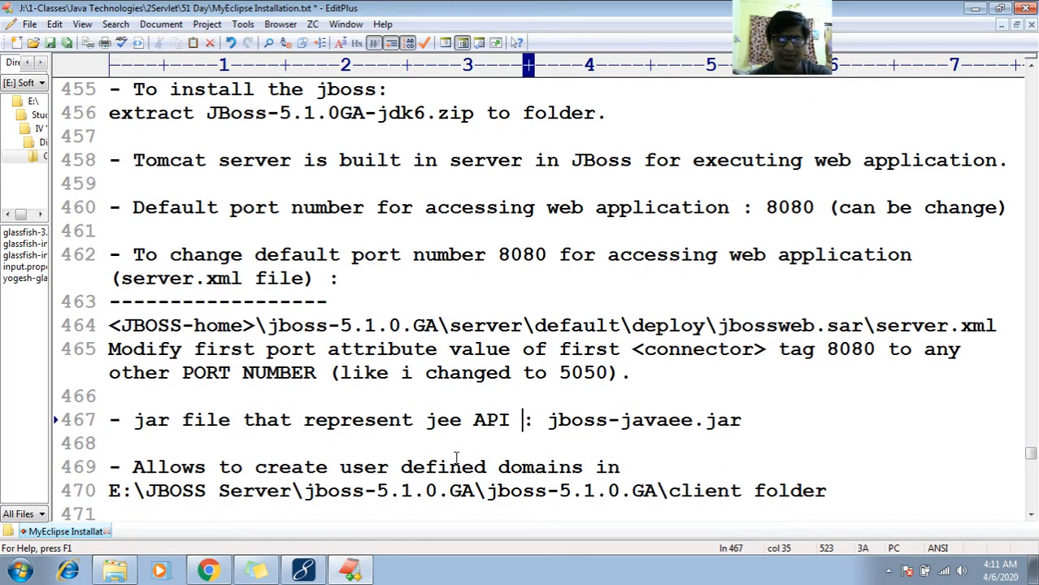
- Highlight the file name jboss-javaee.jar in the line 467 jee API note
key("Right")
key("Right")
key("shift+End")
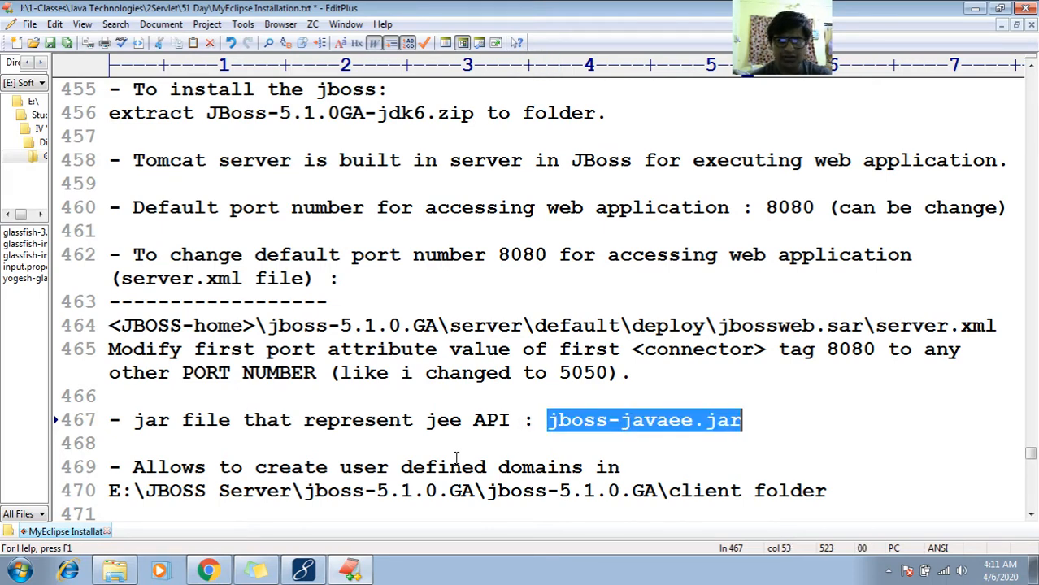
- Switch to Windows Explorer and open the lib folder inside server\default
left_click(115, 570)
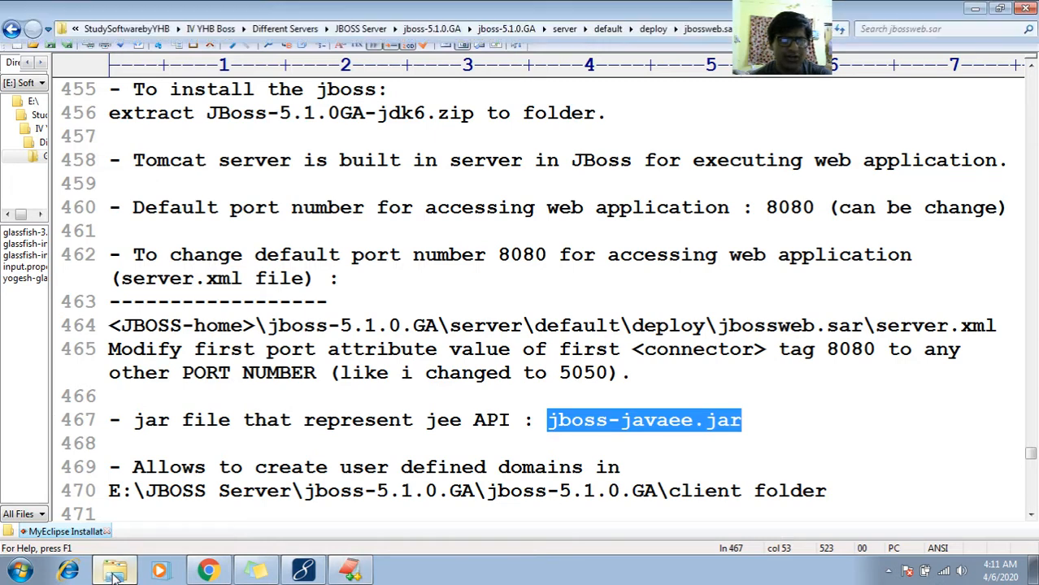
key("BackSpace")
key("BackSpace")
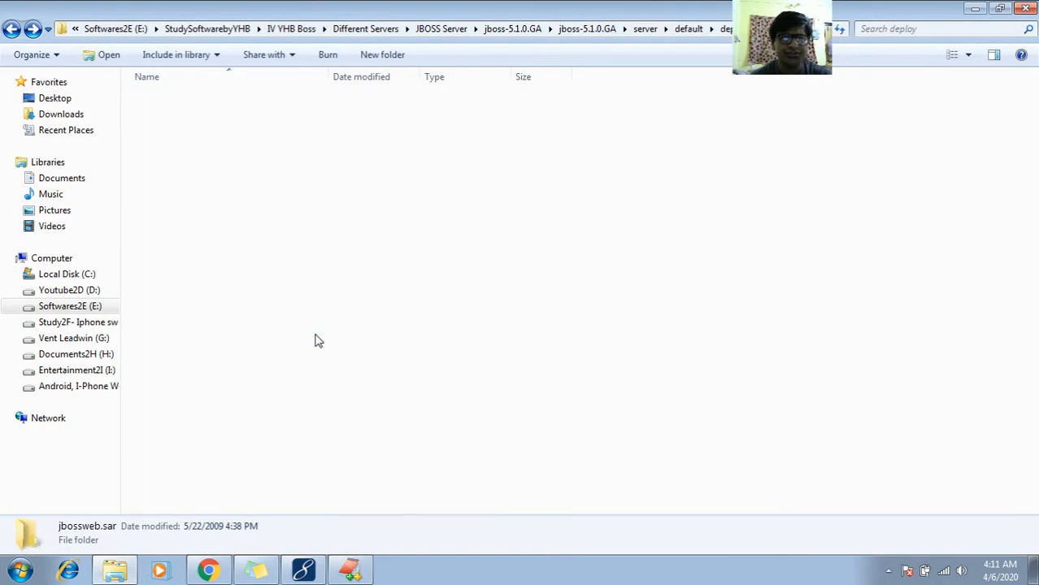
key("Down")
key("Down")
key("Return")
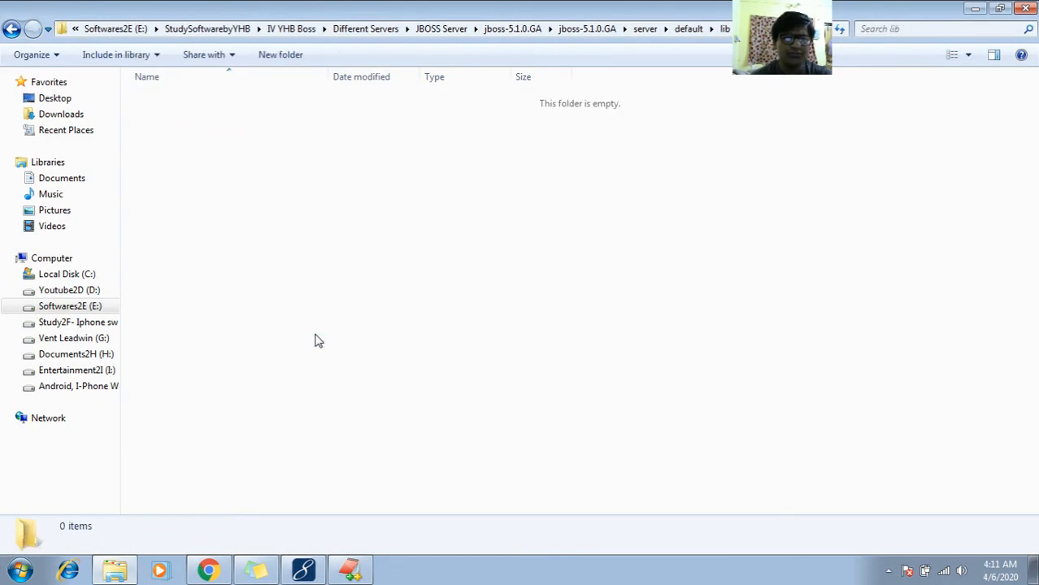
- Go back up to the inner jboss-5.1.0.GA folder and open its own lib folder
key("BackSpace")
key("BackSpace")
key("BackSpace")
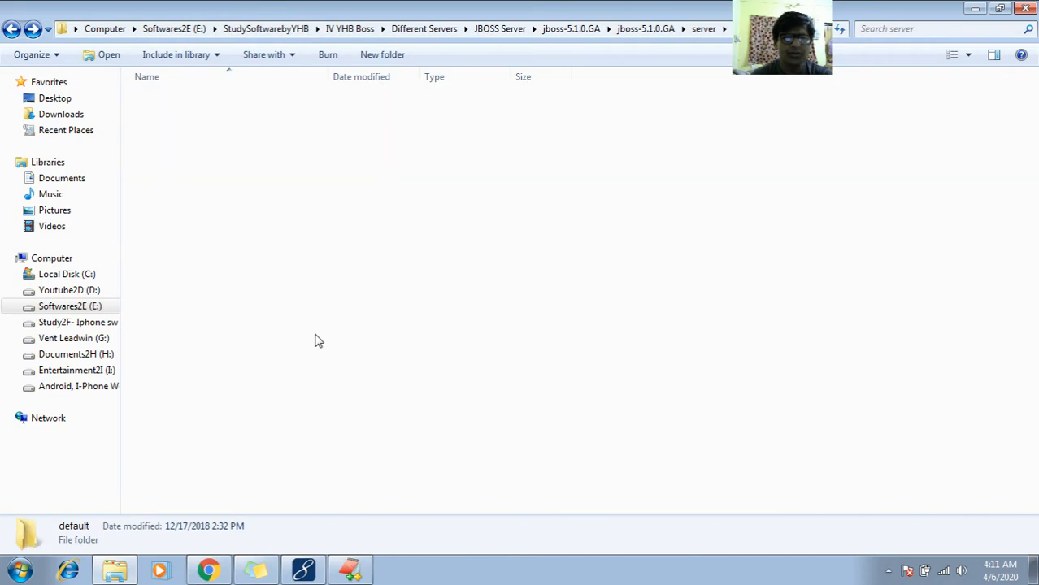
key("Up")
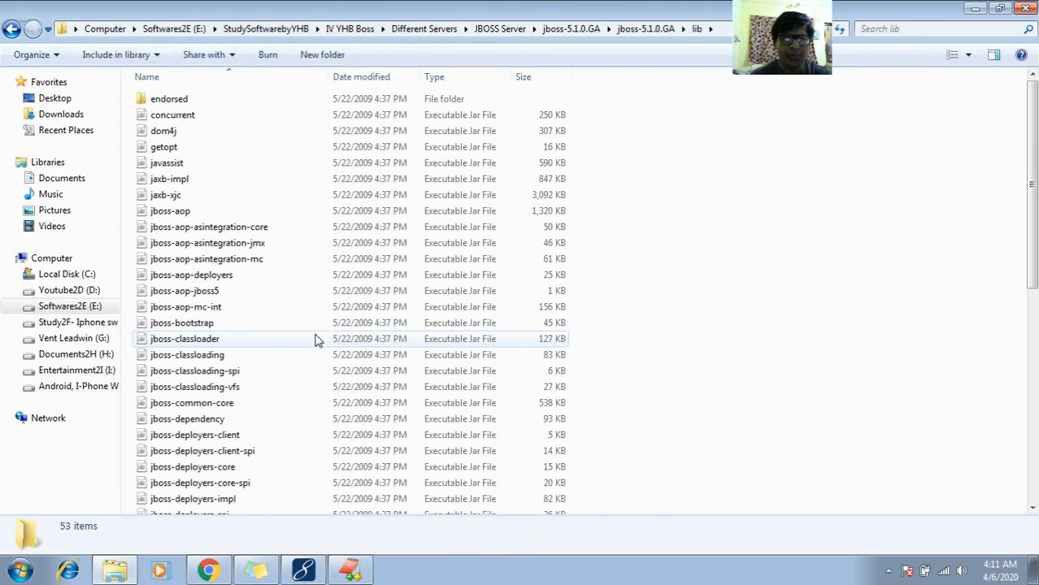
- Look through the jar files in the lib folder for jboss-javaee, and return to the inner jboss-5.1.0.GA folder
key("j")
key("Down")
key("Down")
key("Down")
key("Down")
key("Down")
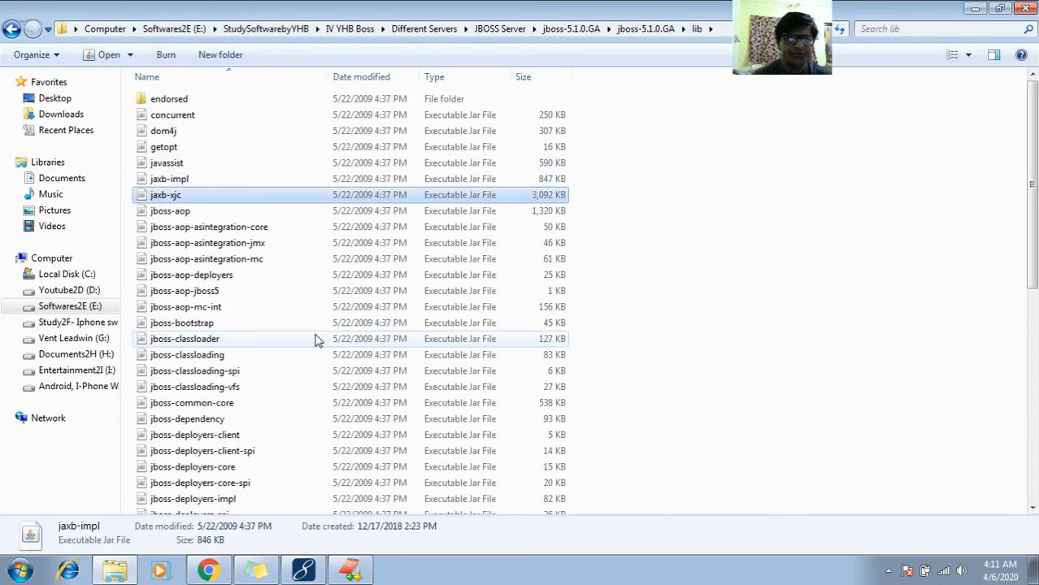
key("Down")
key("Down")
key("Down")
key("Down")
key("Down")
key("Down")
key("Down")
key("Down")
key("Down")
key("Down")
key("Down")
key("Down")
key("Down")
key("Down")
key("Down")
key("Down")
key("Down")
key("Down")
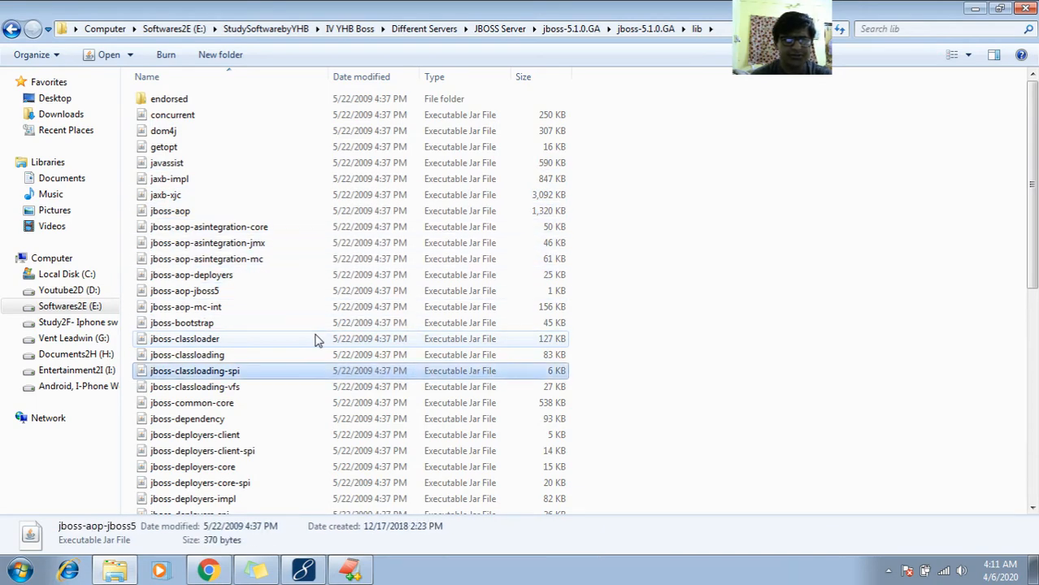
key("Down")
key("Down")
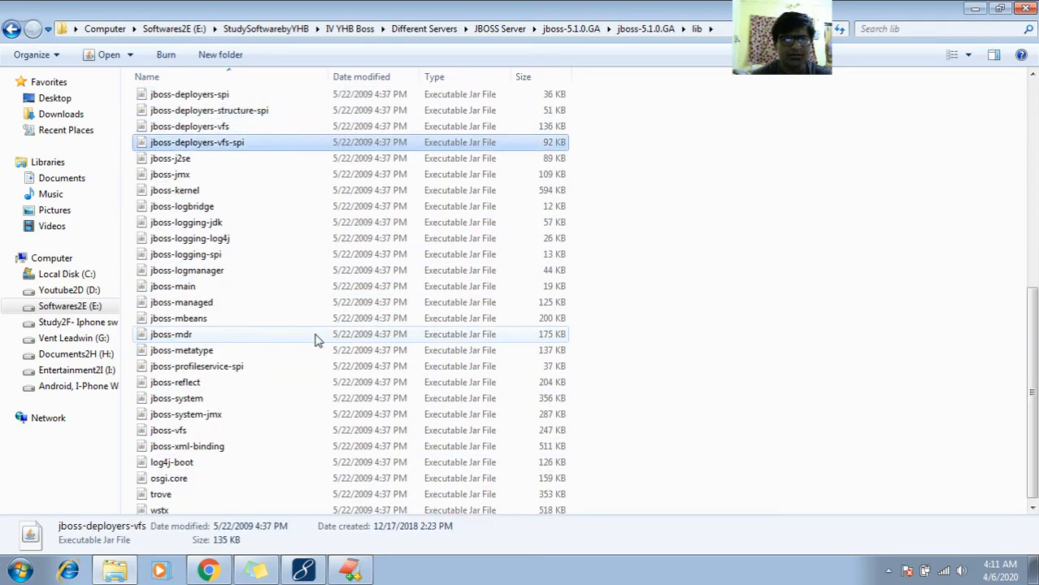
key("Down")
key("Down")
key("Down")
key("Down")
key("Down")
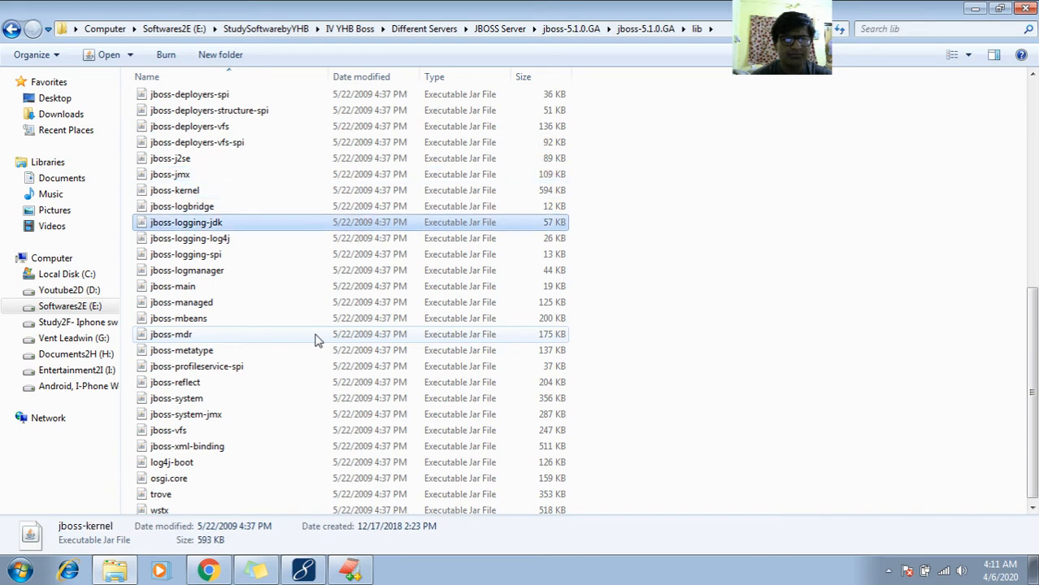
key("Up")
key("Up")
key("Up")
key("Up")
key("Up")
key("Up")
key("Up")
key("Up")
key("Up")
key("Down")
key("Down")
key("Down")
key("Down")
key("Down")
key("Down")
key("Down")
key("Down")
key("Down")
key("Down")
key("Down")
key("Down")
key("Down")
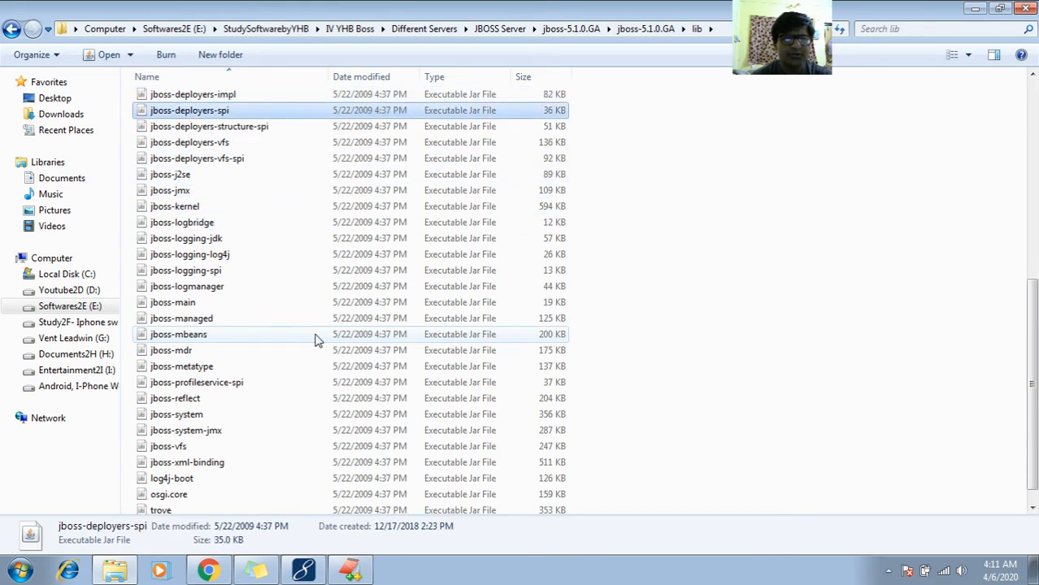
key("Down")
key("Down")
key("Down")
key("Down")
key("Down")
key("Down")
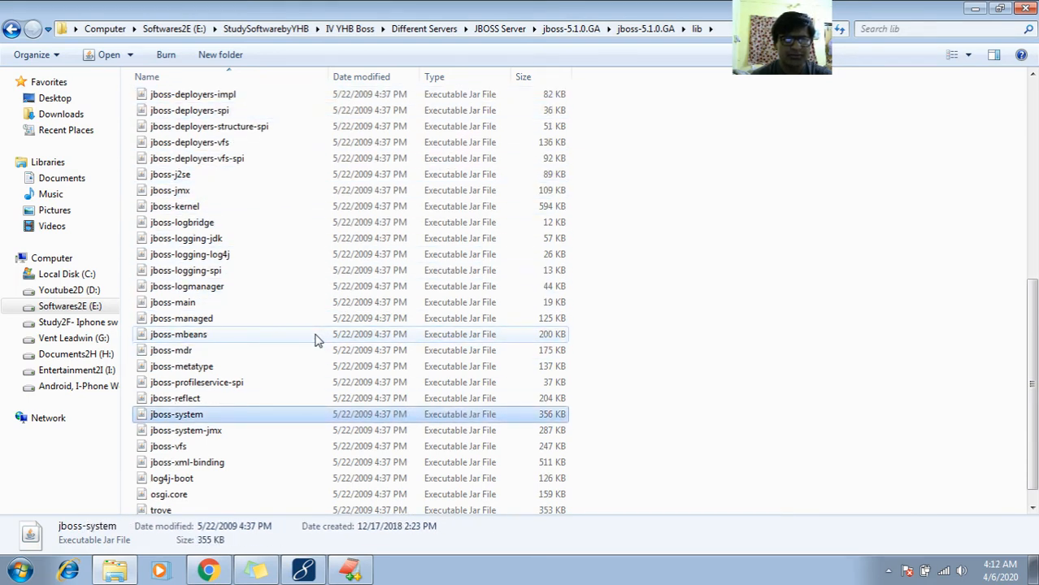
key("Up")
key("Up")
key("Up")
key("Up")
key("Up")
key("Down")
key("Down")
key("Down")
key("Down")
key("Down")
key("Down")
key("Down")
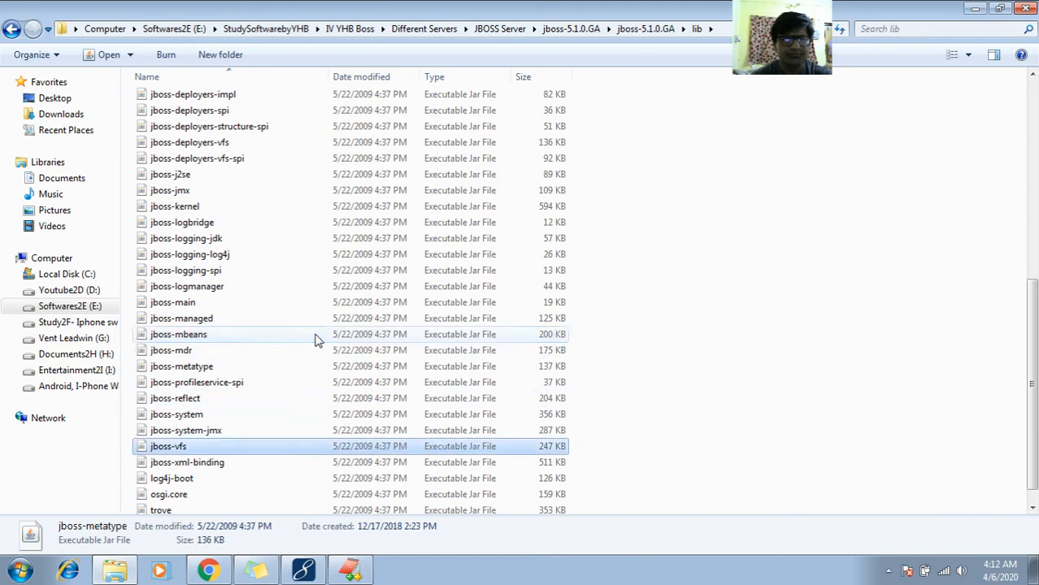
key("Down")
key("Down")
key("Down")
key("Down")
key("Down")
key("Up")
key("Up")
key("Up")
key("Up")
key("Up")
key("Up")
key("Up")
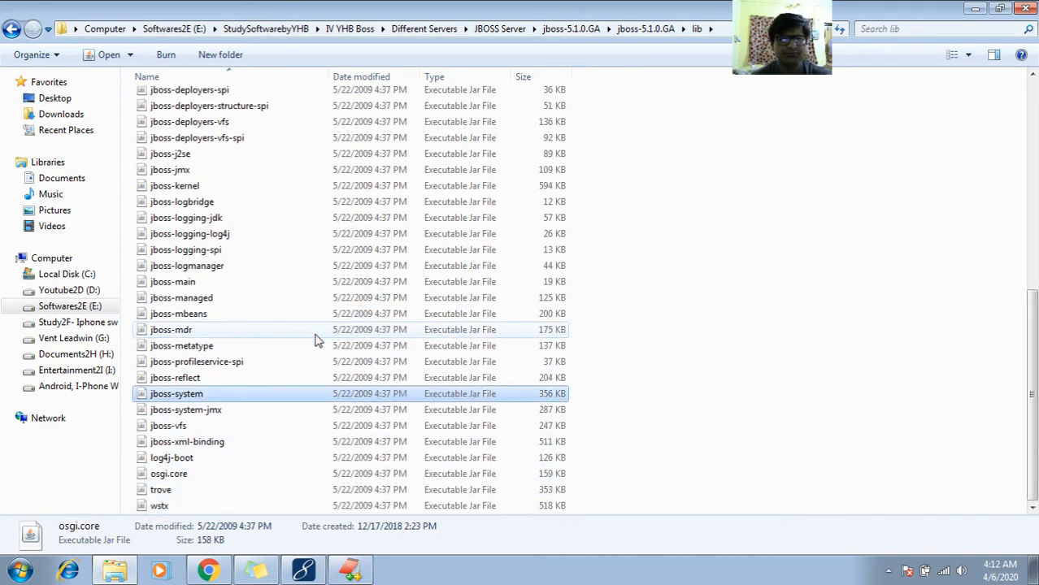
key("Up")
key("Up")
key("Up")
key("Up")
key("Up")
key("Up")
key("Up")
key("Up")
key("Up")
key("Up")
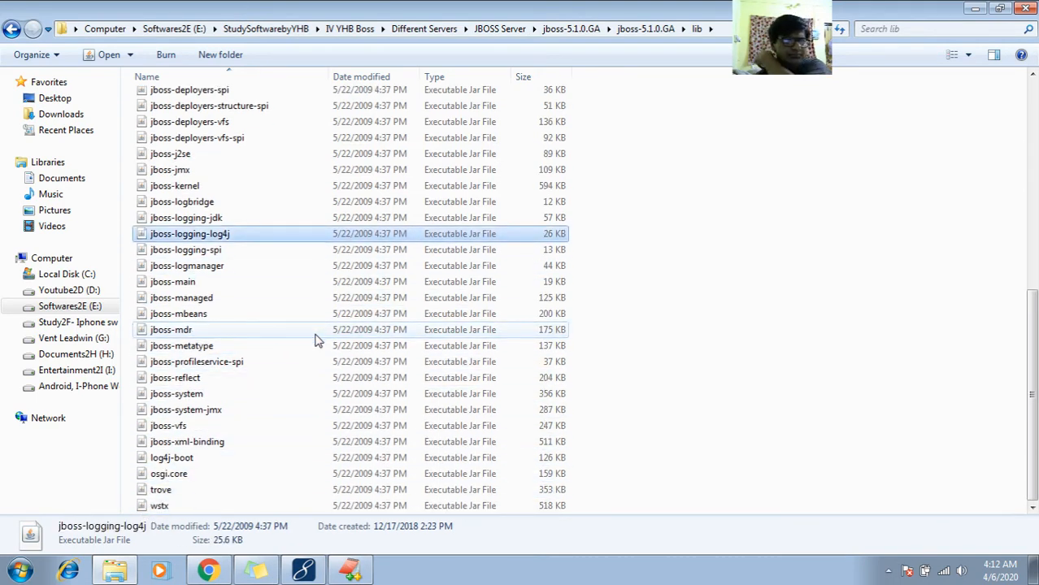
key("Up")
key("Up")
key("Up")
key("Up")
key("Up")
key("Up")
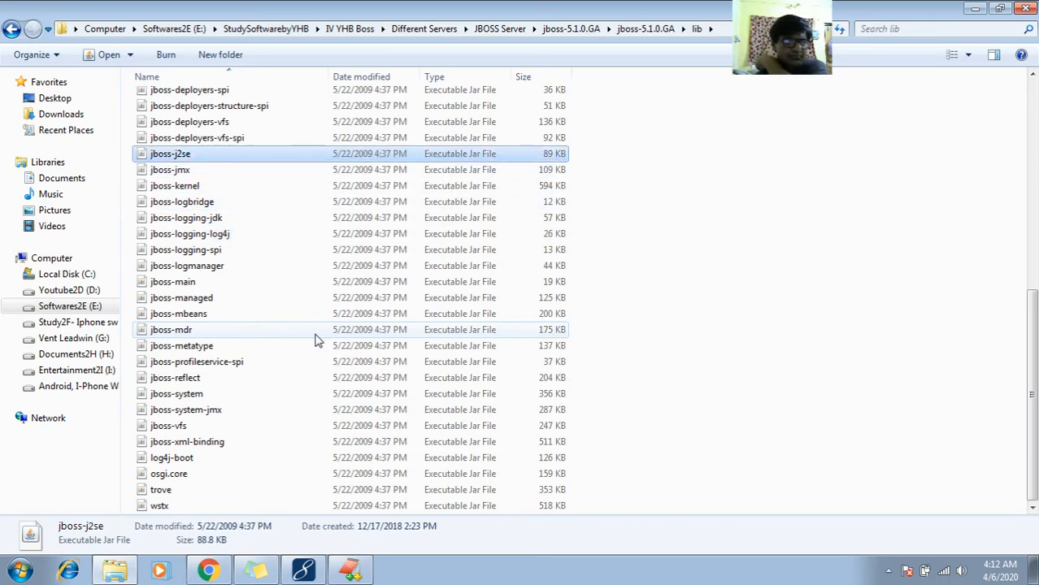
key("Up")
key("Up")
key("Up")
key("Up")
key("Up")
key("Up")
key("Up")
key("Up")
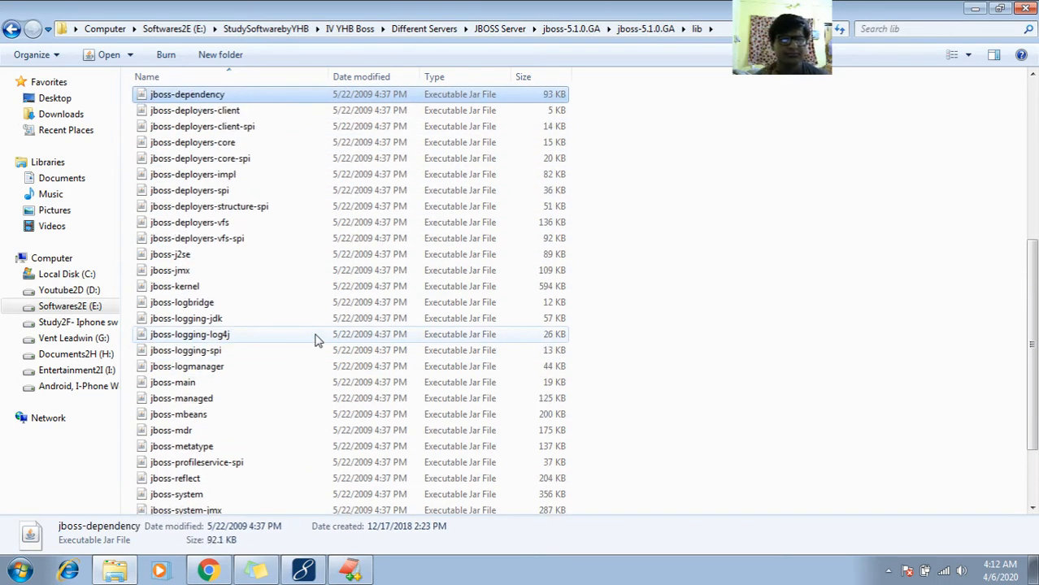
key("Down")
key("Down")
key("Down")
key("Down")
key("Down")
key("Down")
key("Down")
key("Down")
key("Down")
key("Down")
key("Down")
key("Down")
key("Down")
key("Down")
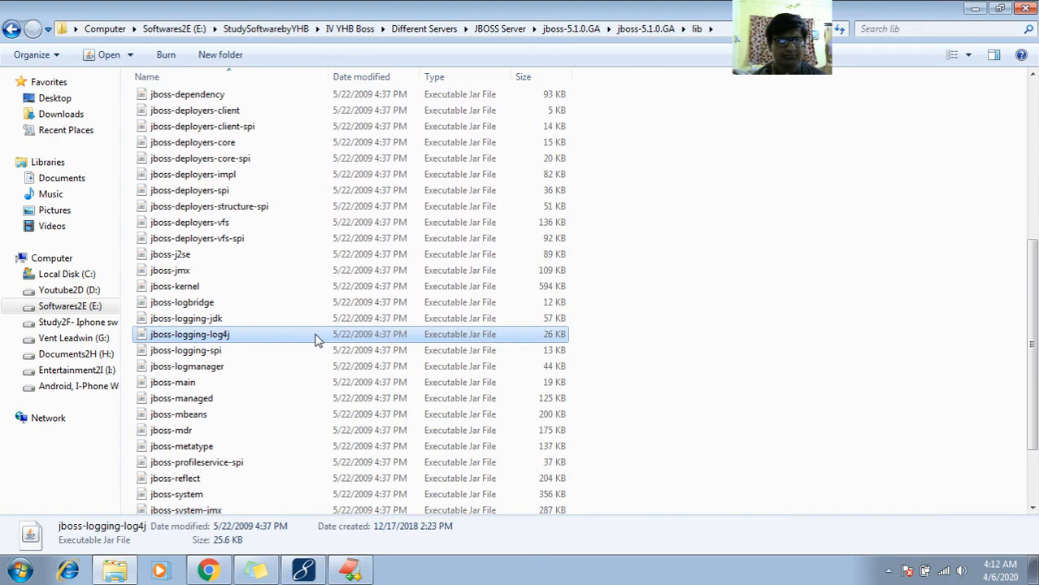
key("Down")
key("Down")
key("Up")
key("Up")
key("Up")
key("Up")
key("Up")
key("Up")
key("Up")
key("Up")
key("Up")
key("Up")
key("Up")
key("Up")
key("Up")
key("Up")
key("Up")
key("Up")
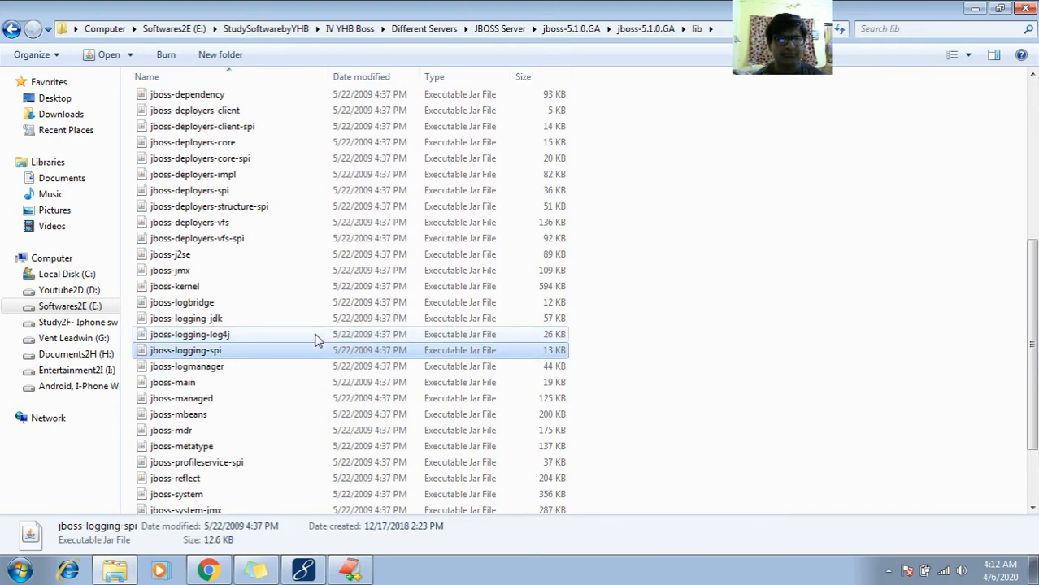
key("Up")
key("Up")
key("Up")
key("Up")
key("Up")
key("Up")
key("Up")
key("Up")
key("Up")
key("Up")
key("Up")
key("Up")
key("Up")
key("Up")
key("Up")
key("Up")
key("Up")
key("Up")
key("Up")
key("Up")
key("Down")
key("Down")
key("Down")
key("Down")
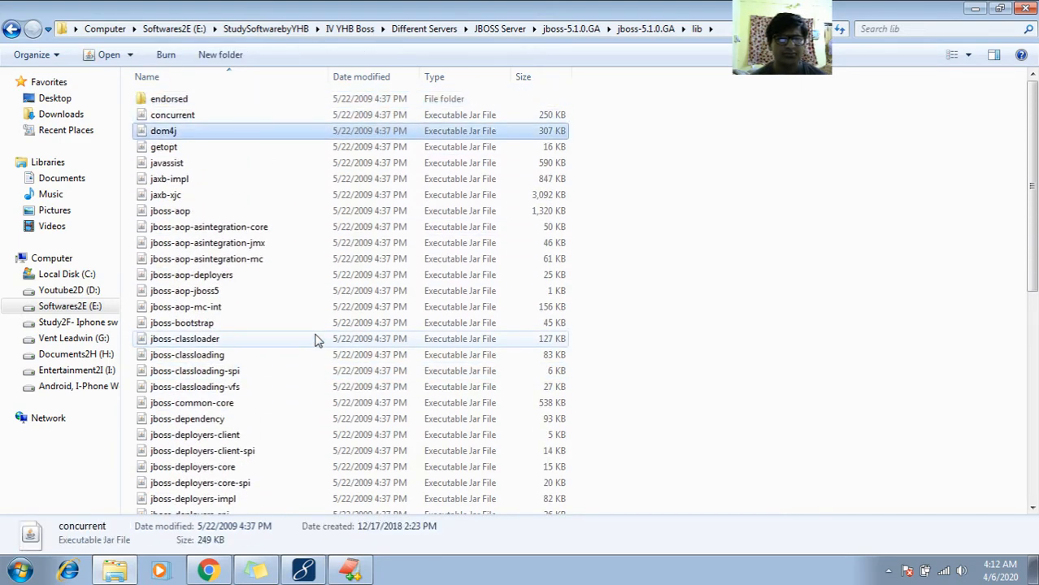
key("Up")
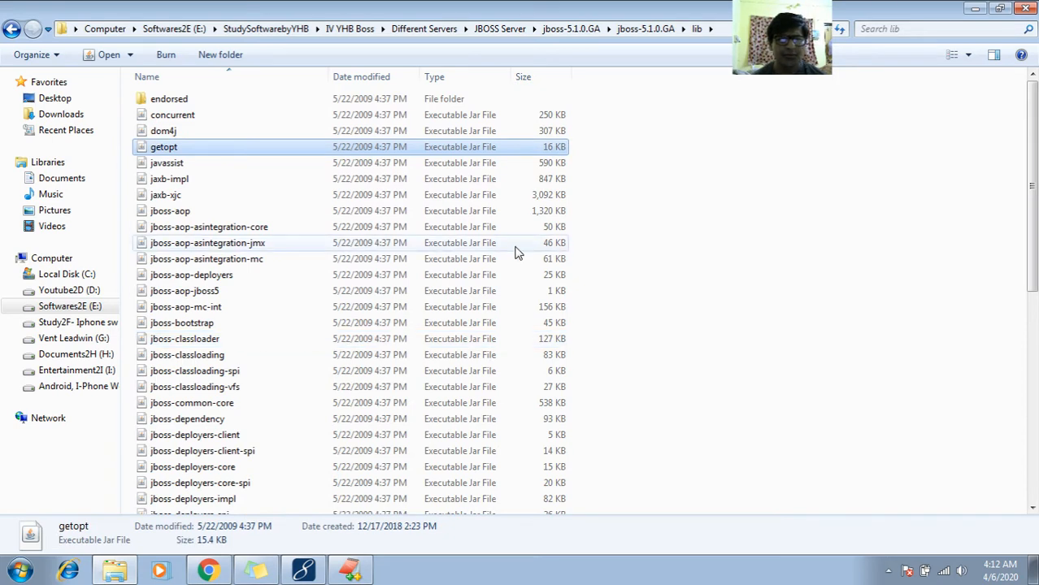
key("BackSpace")
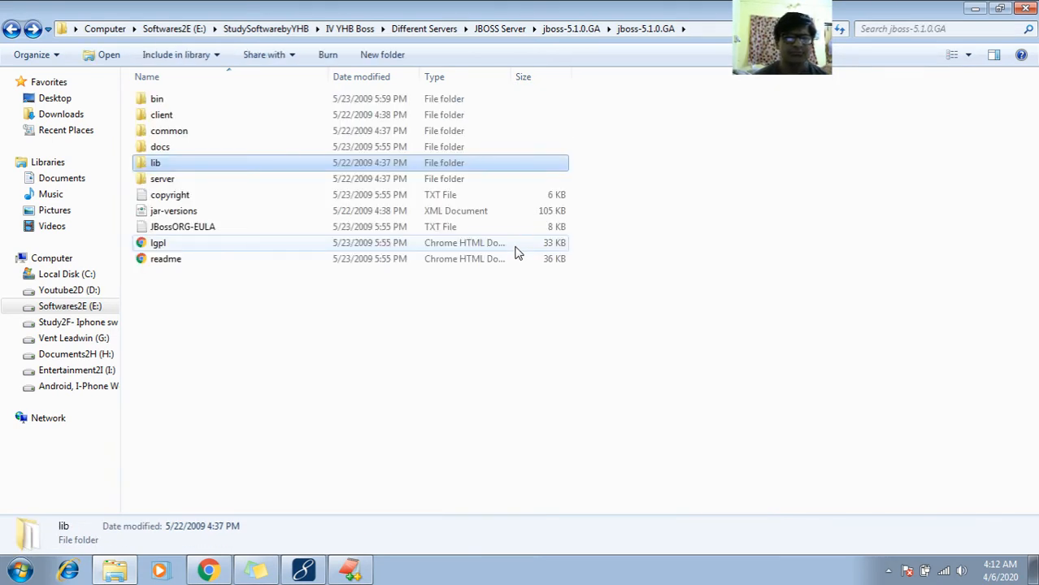
- Switch back to the EditPlus notes and highlight the line 469 user defined domains note, followed by GA\client in the line 470 path
key("alt+Tab")
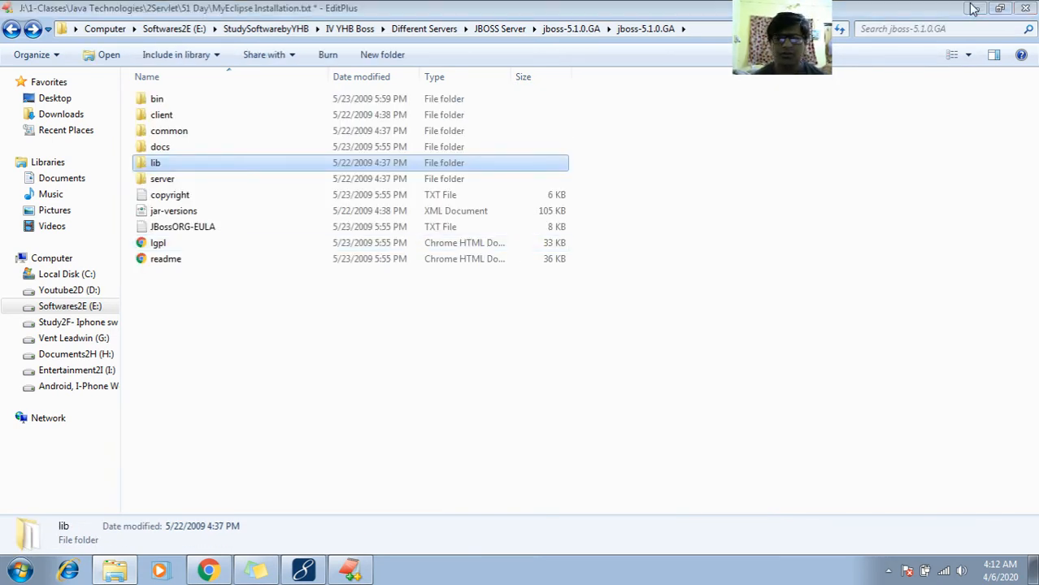
key("Down")
key("Down")
key("Down")
key("Down")
key("Down")
key("Down")
key("Down")
key("Down")
key("Down")
key("Down")
key("Down")
key("Down")
key("Down")
key("Down")
key("Down")
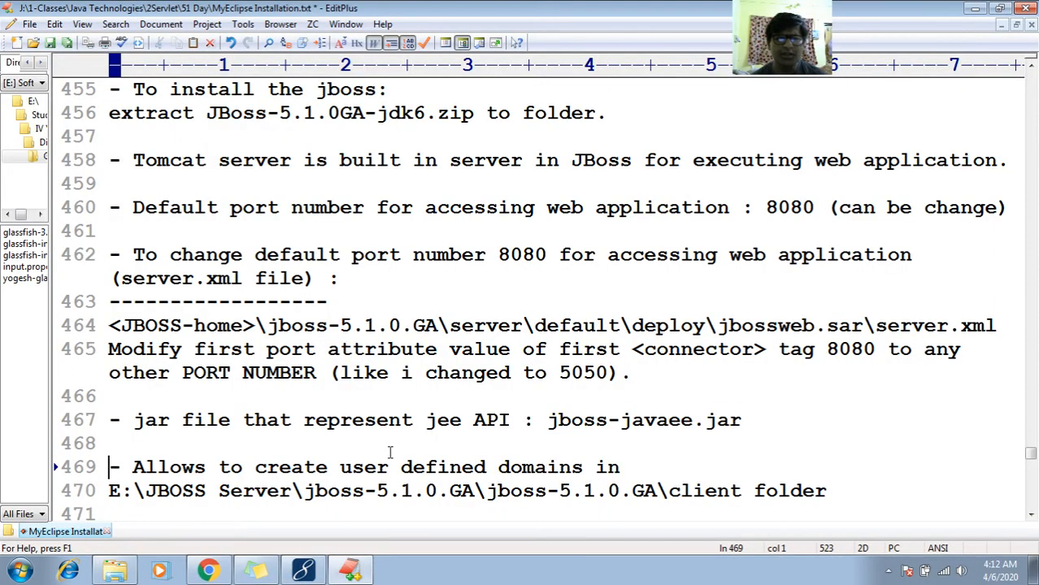
key("Up")
key("Up")
key("Up")
key("Up")
key("Up")
key("Up")
key("Up")
key("Up")
key("Up")
key("Up")
key("Up")
key("Up")
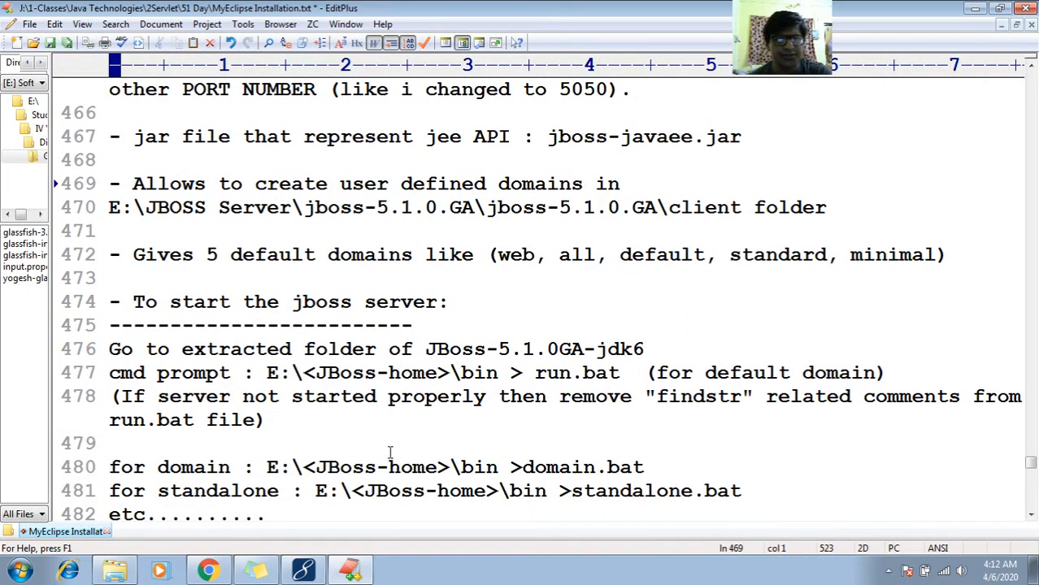
key("shift+End")
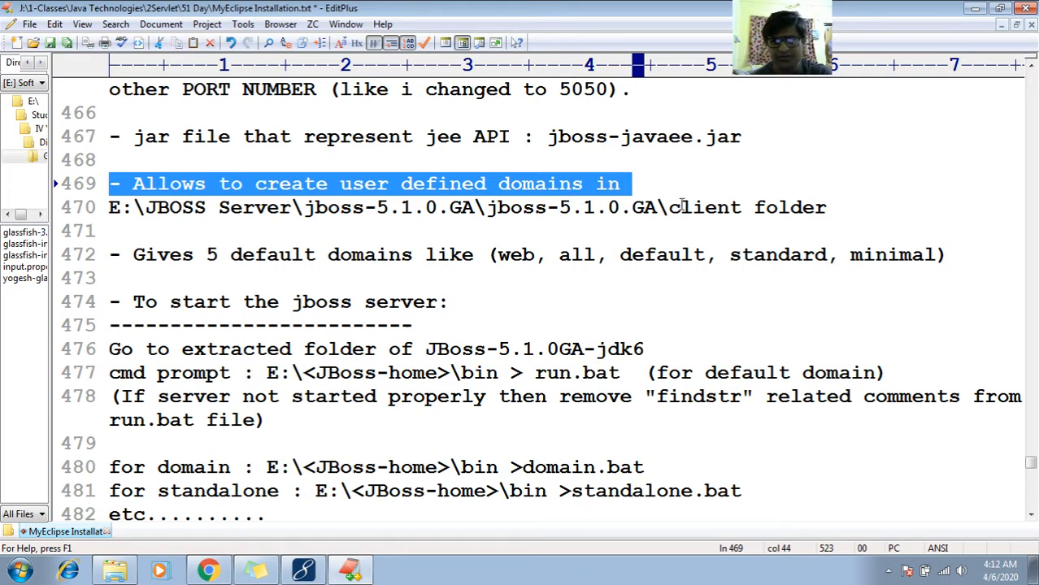
left_click(704, 207)
double_click(704, 207)
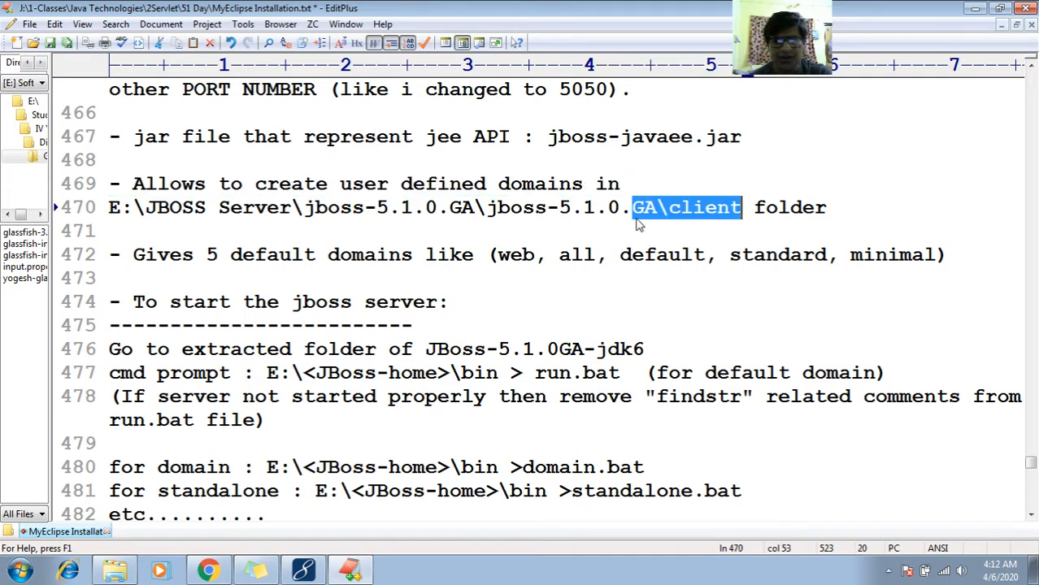
- Switch to Windows Explorer, open the client folder of jboss-5.1.0.GA and select the jboss-javaee jar file
left_click(119, 571)
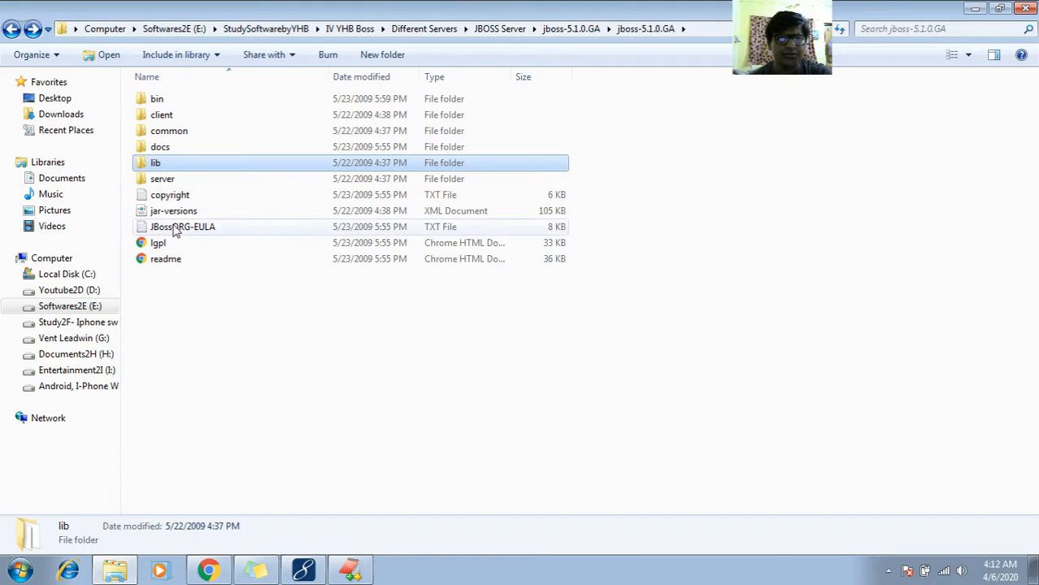
double_click(186, 119)
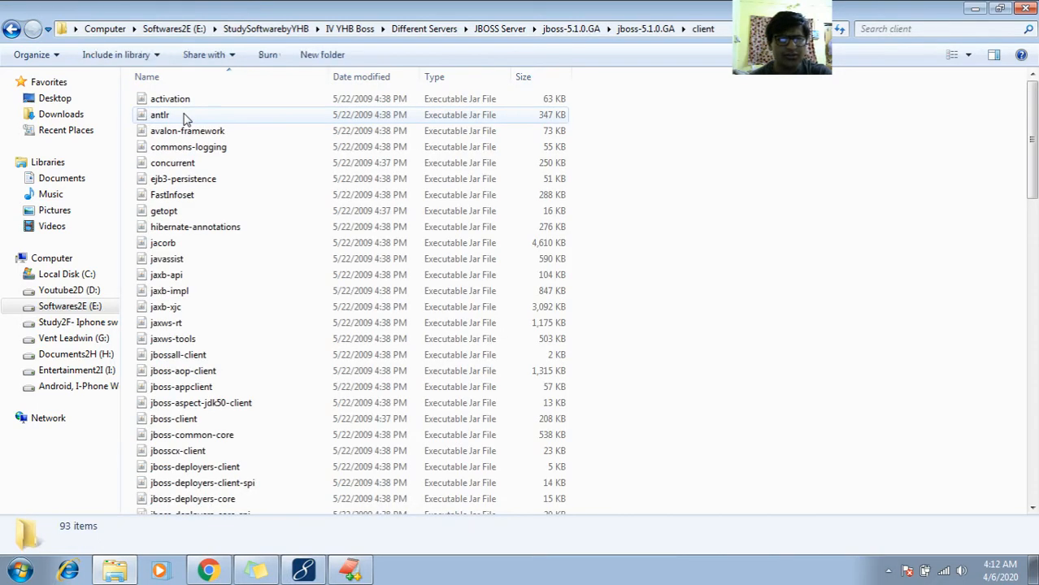
left_click(206, 247)
key("Down")
key("Down")
key("Down")
key("Down")
key("Down")
key("Down")
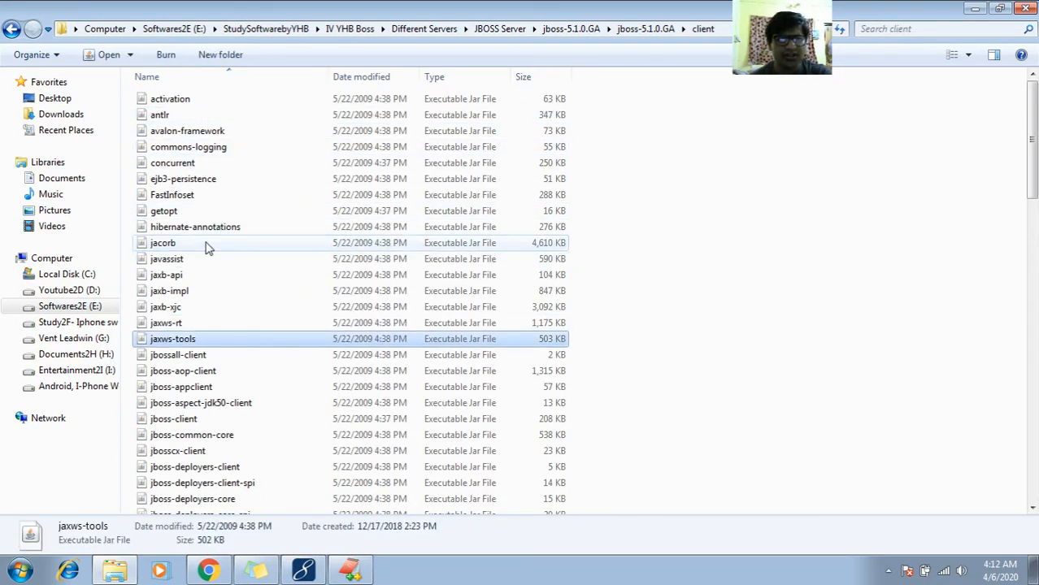
key("Up")
key("Up")
key("Down")
key("Down")
key("Down")
key("Down")
key("Down")
key("Down")
key("Down")
key("Down")
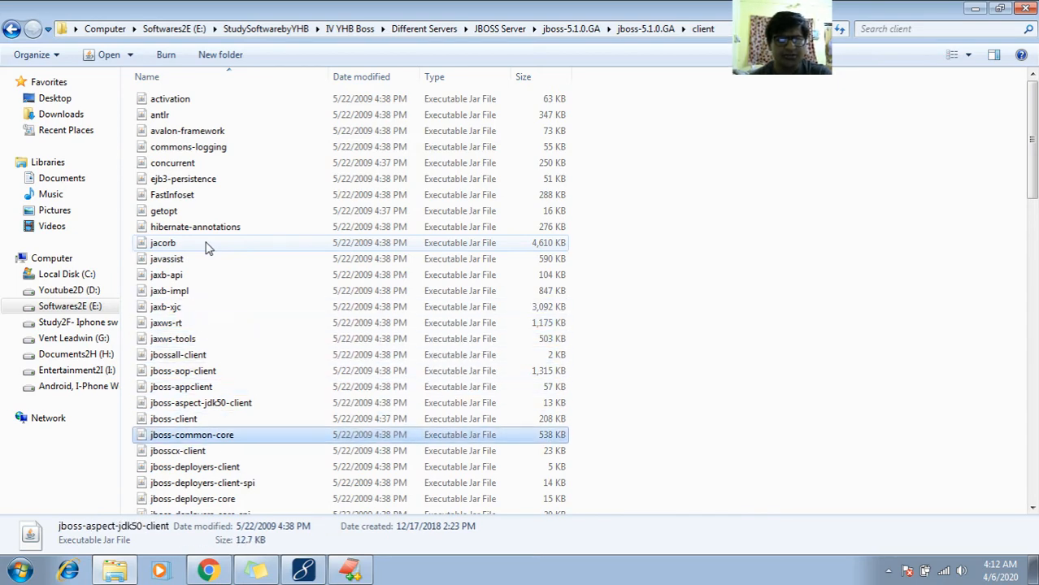
key("Down")
key("Down")
key("Down")
key("Down")
key("Down")
key("Down")
key("Down")
key("Down")
key("Down")
key("Down")
key("Down")
key("Down")
key("Down")
key("Down")
key("Down")
key("Down")
key("Down")
key("Down")
key("Down")
key("Down")
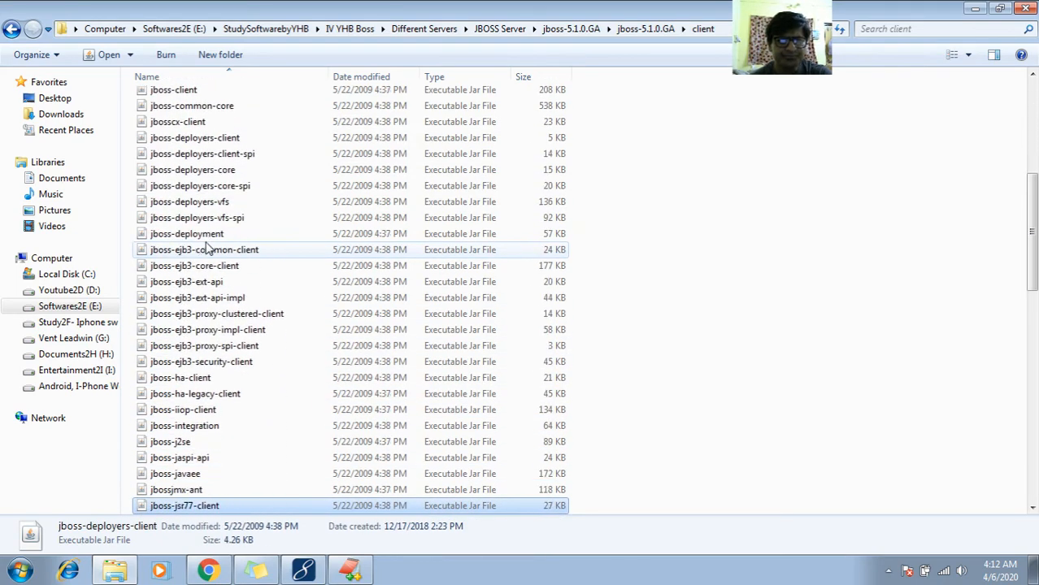
key("Up")
key("Up")
key("Up")
key("Up")
key("Up")
key("Up")
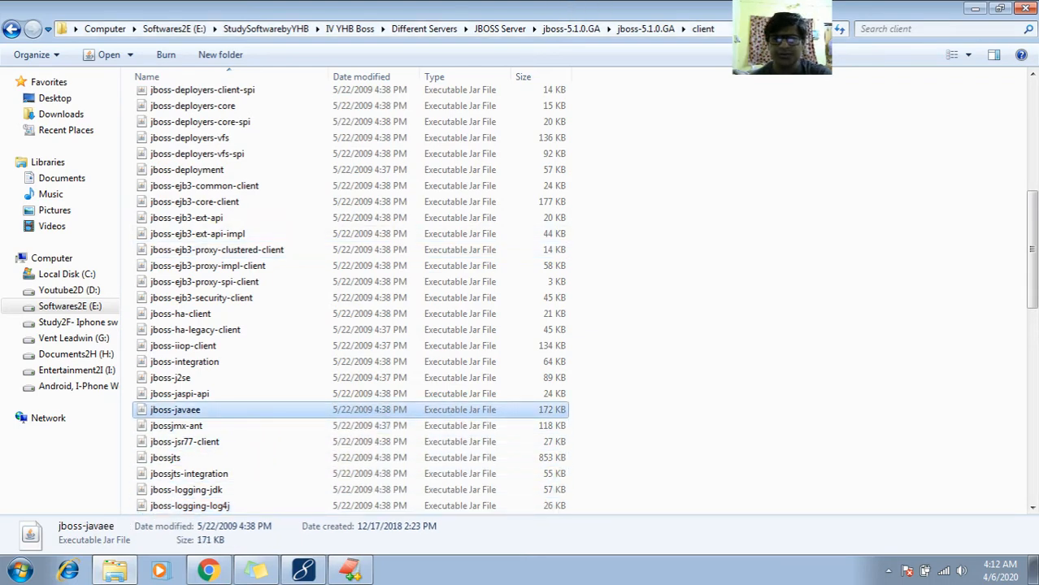
- Complete the current folder path to point at the client folder's jboss-javaee.jar and select the whole path for copying
key("alt+d")
type("\\")
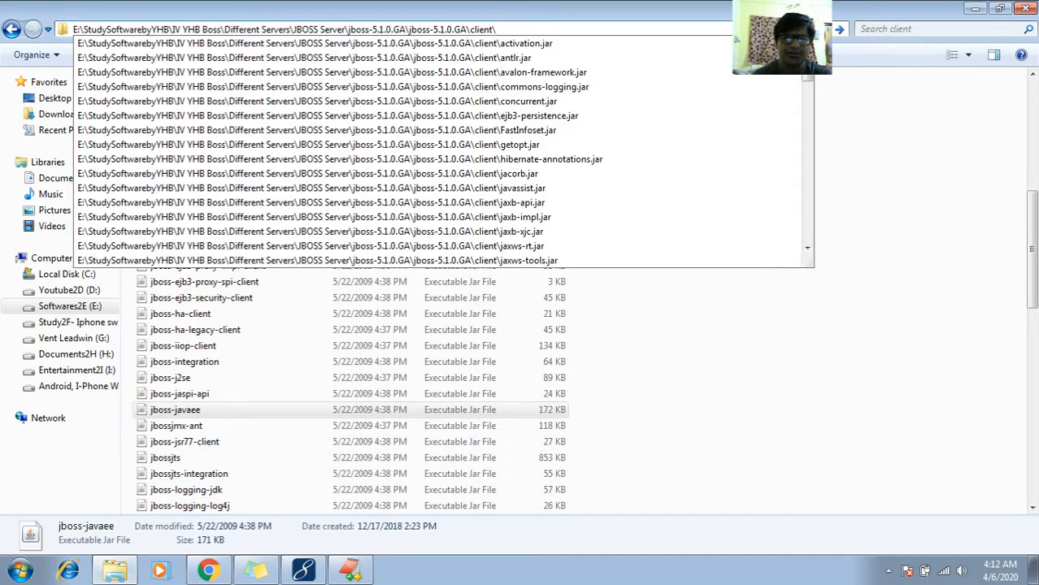
type("job")
key("BackSpace")
type("boss")
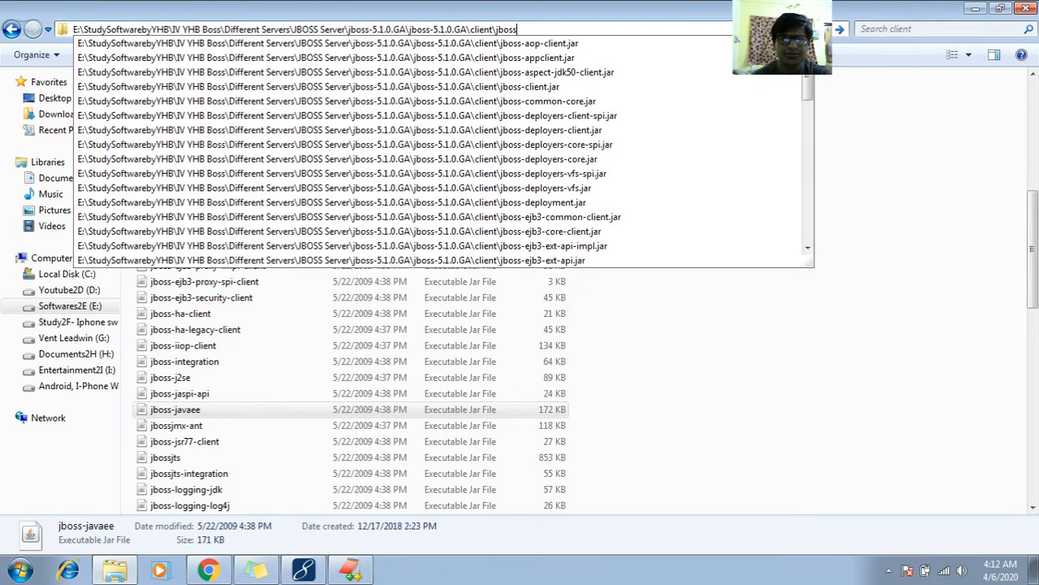
type("-je")
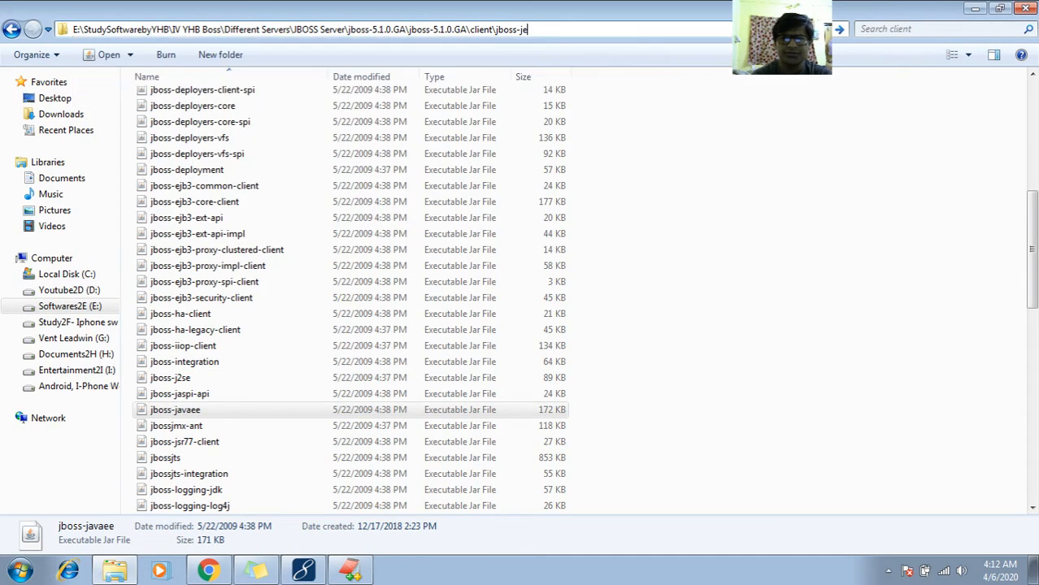
key("BackSpace")
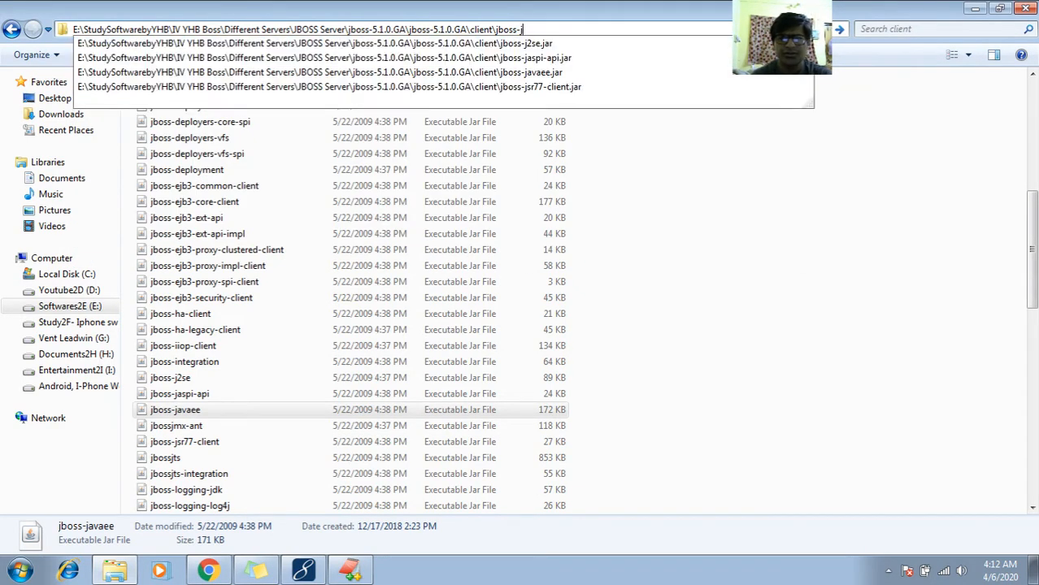
key("Down")
key("Down")
key("Down")
key("Down")
key("Up")
key("ctrl+a")
key("ctrl+c")
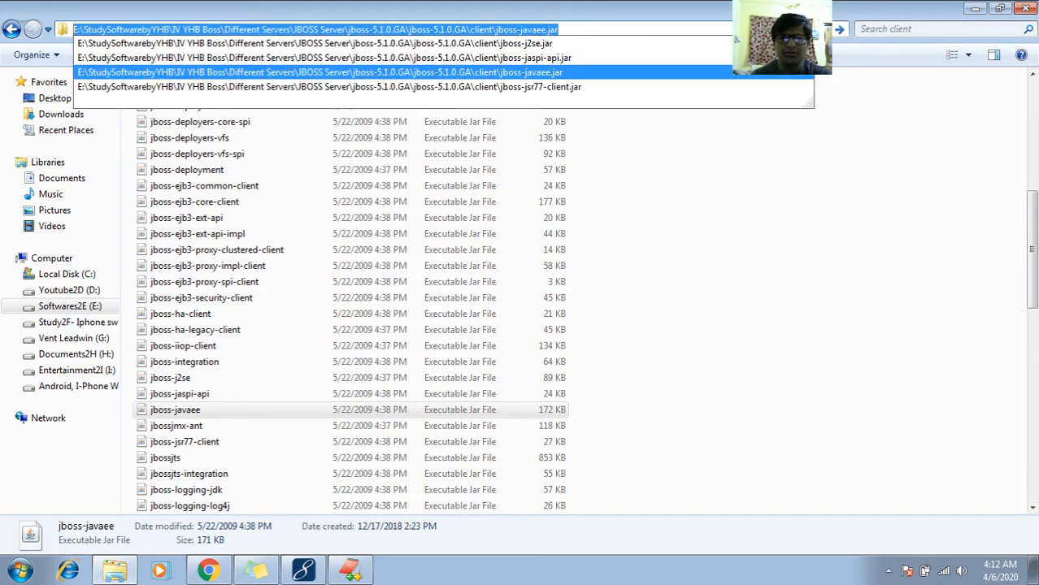
- Switch to the EditPlus notes, paste the jboss-javaee.jar path on line 468 and add blank lines below it
left_click(350, 570)
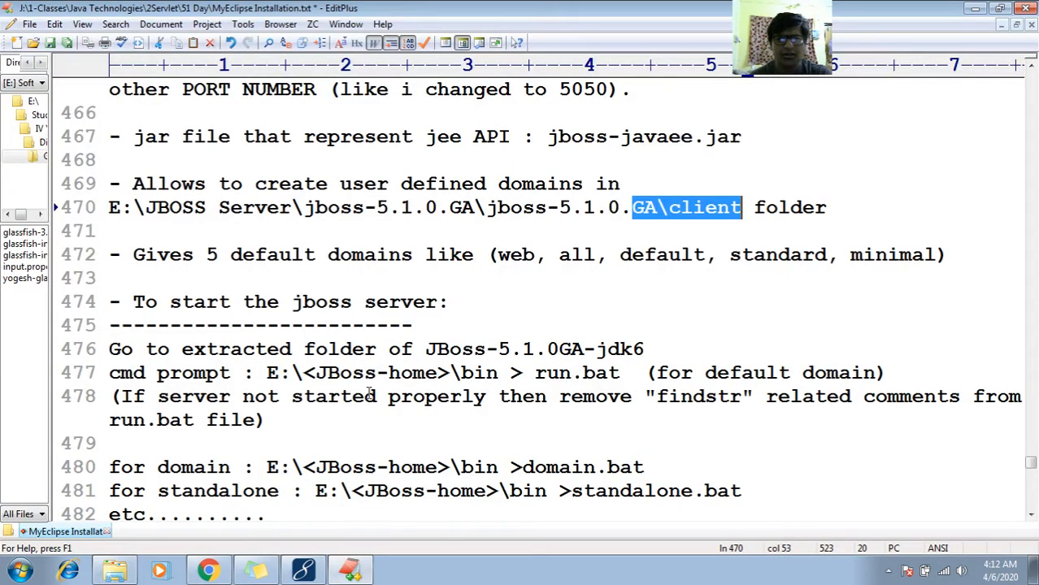
left_click(499, 165)
key("ctrl+v")
key("Return")
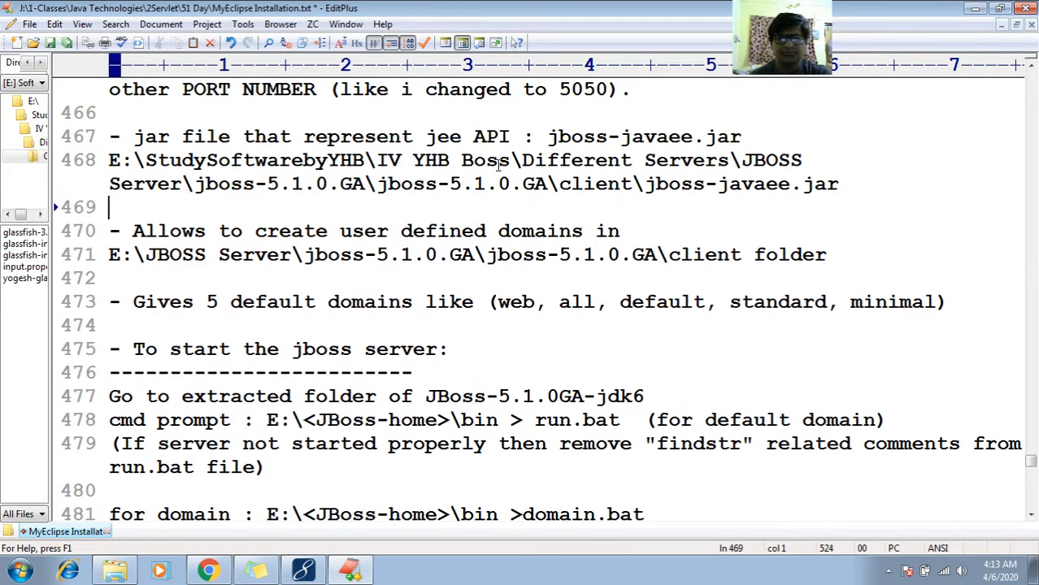
key("Return")
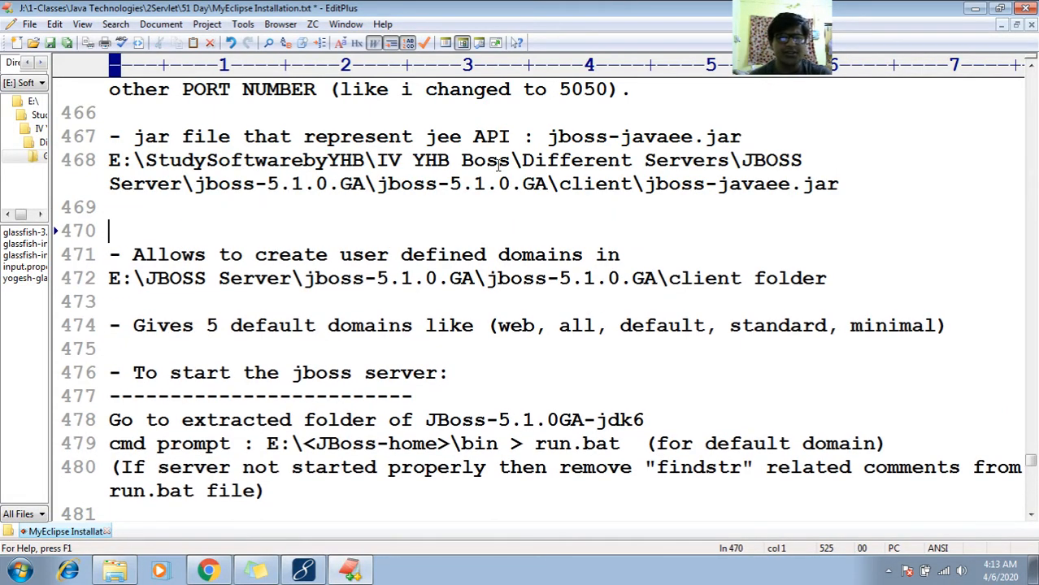
- Highlight the line 474 note on the 5 default domains and point out web, all, default, standard and minimal
key("Down")
key("Down")
key("Down")
key("Down")
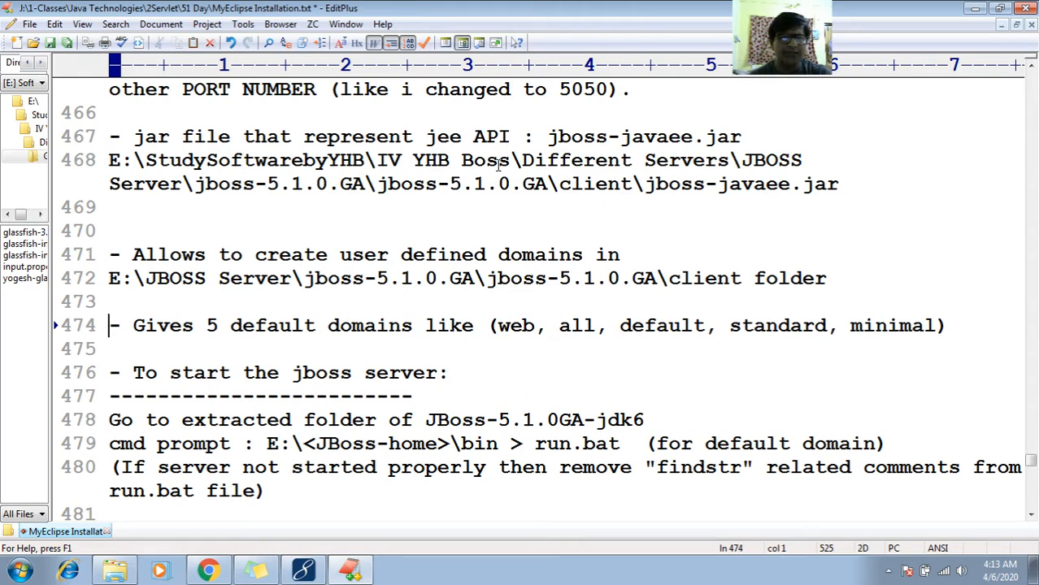
key("shift+End")
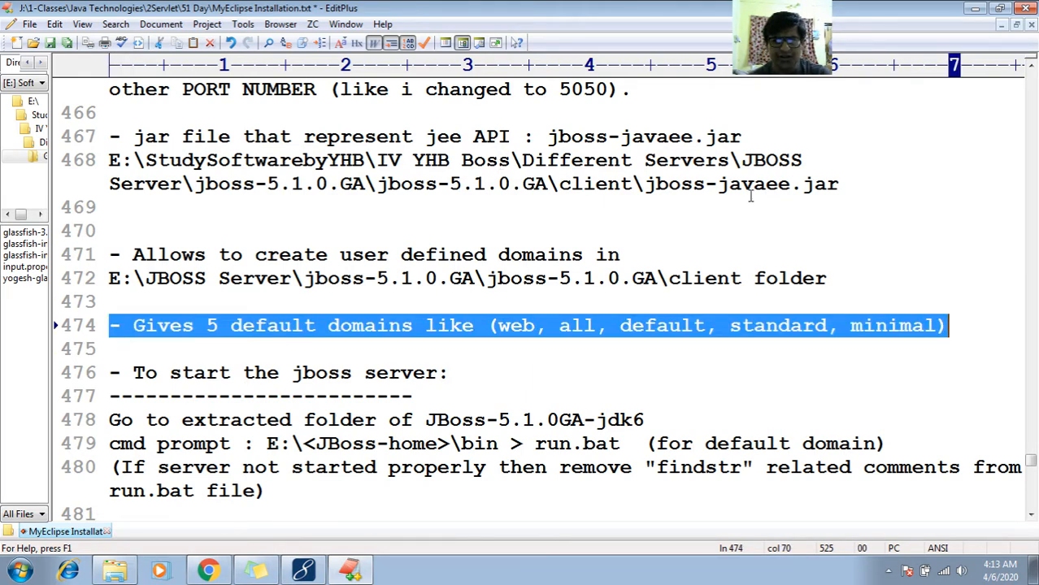
left_click(511, 325)
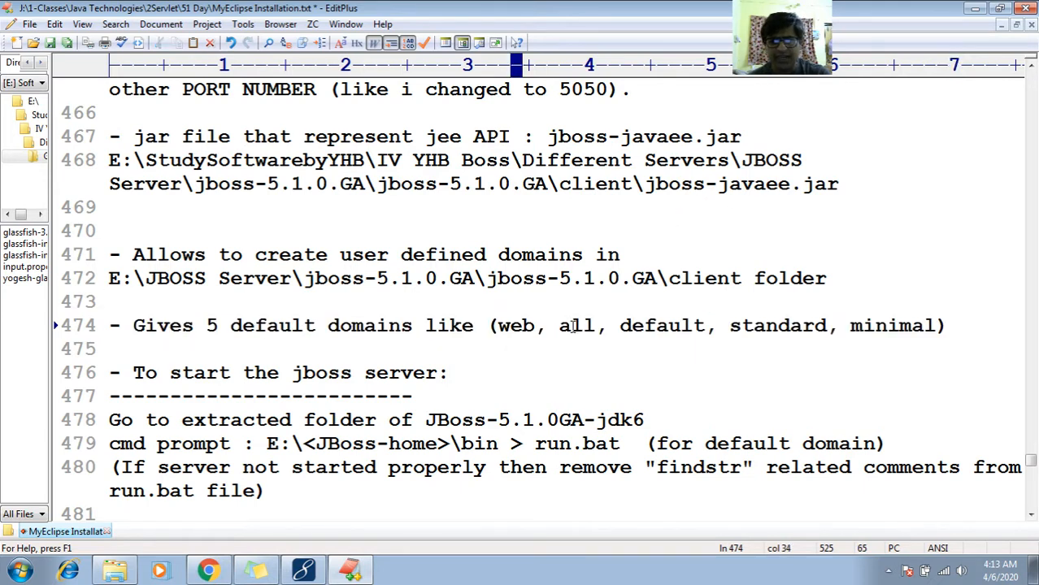
double_click(573, 325)
double_click(659, 325)
left_click(791, 327)
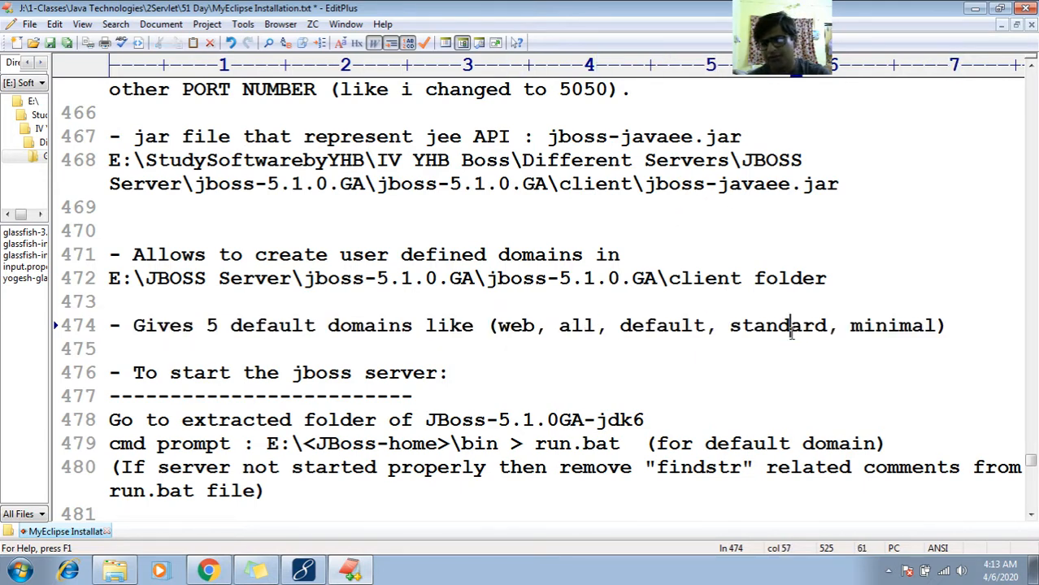
double_click(791, 327)
double_click(868, 327)
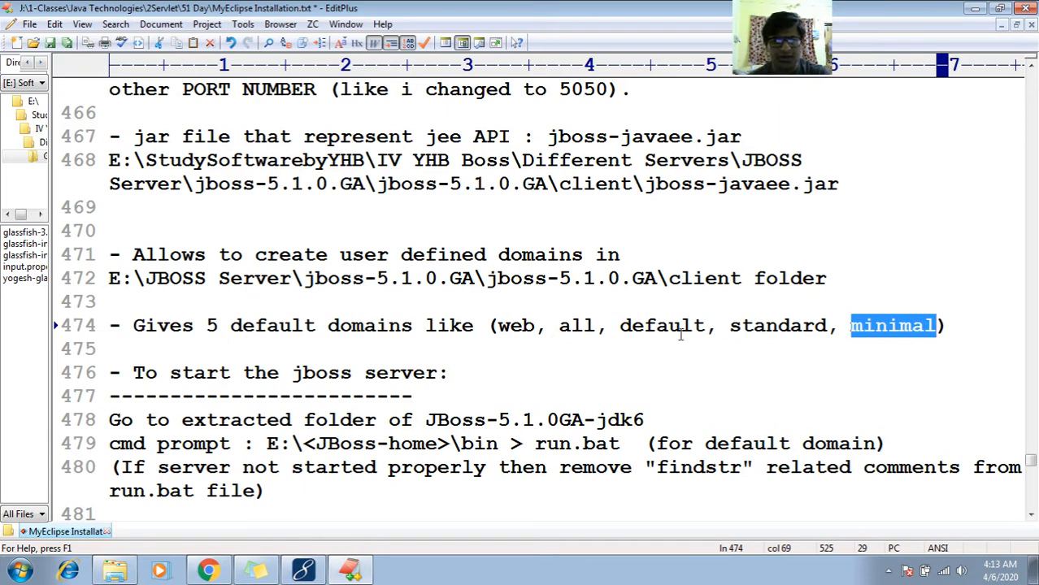
double_click(650, 325)
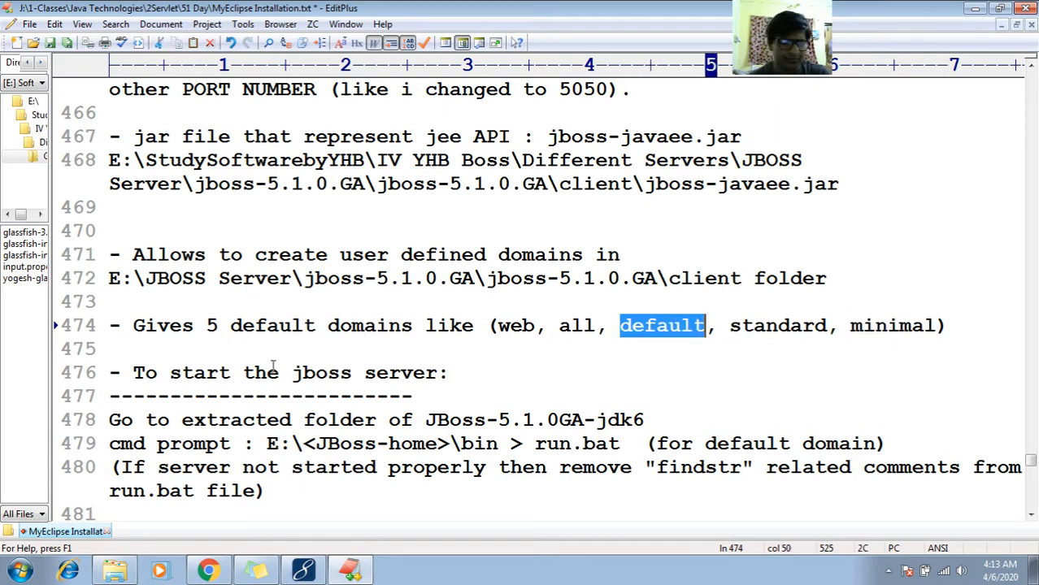
- Add a colon after JBoss-5.1.0GA-jdk6 on line 478 and insert a blank line above the cmd prompt note
left_click(274, 372)
key("Down")
key("Down")
key("Down")
key("Down")
key("Down")
key("Down")
key("Down")
key("Down")
key("Down")
key("Down")
key("Down")
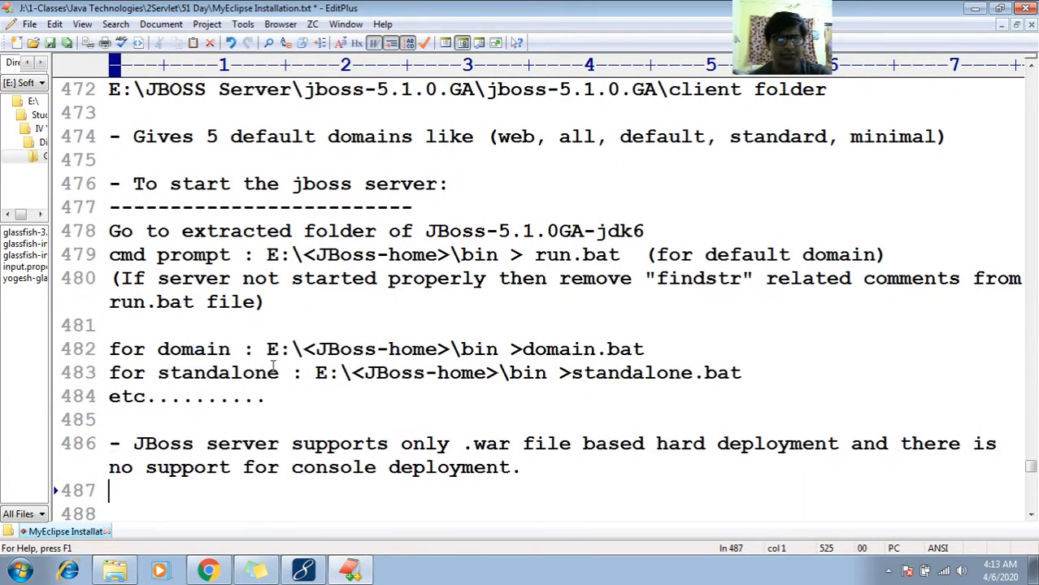
left_click(238, 254)
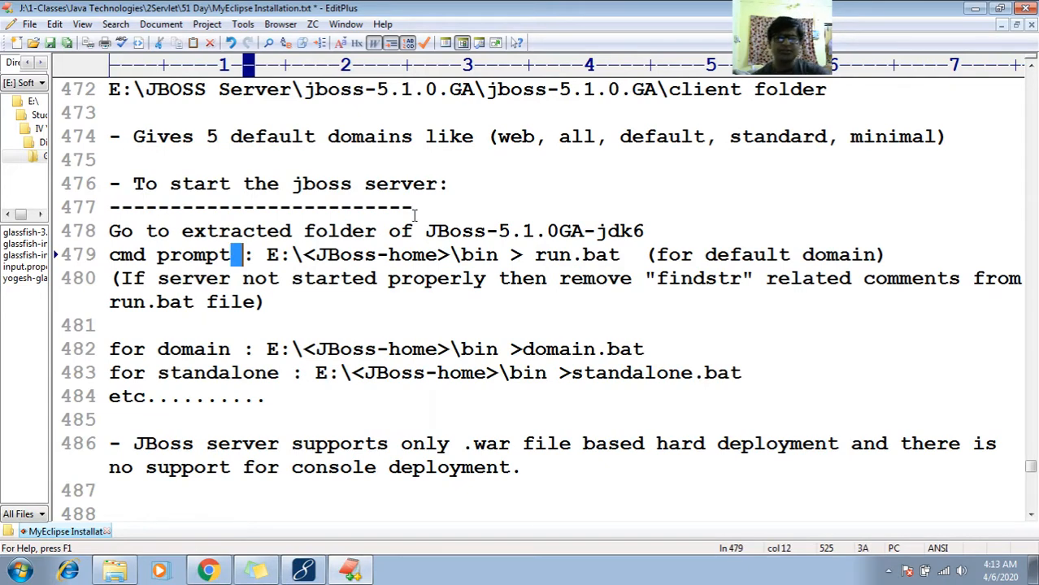
left_click(658, 233)
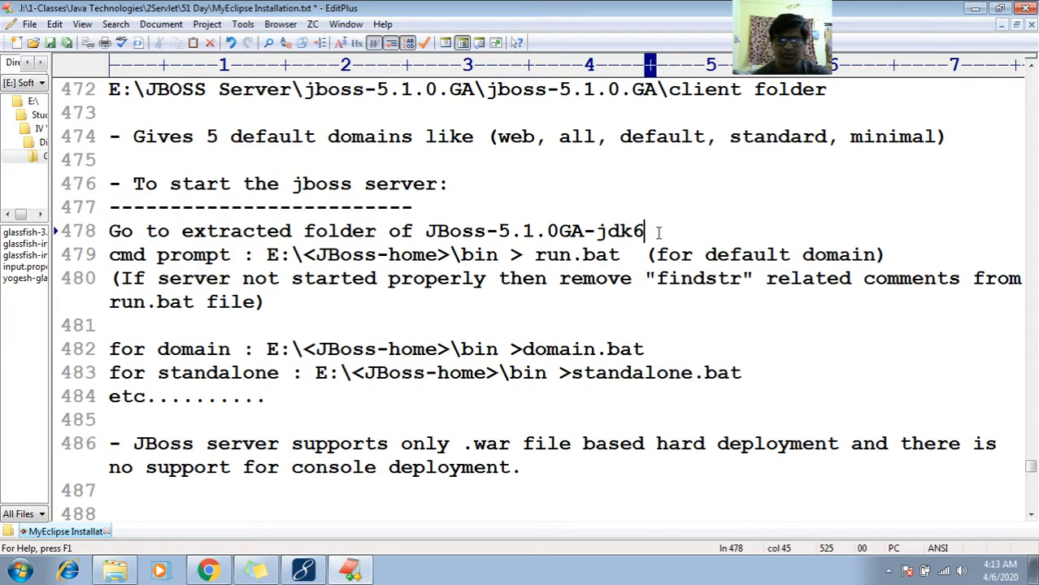
type(":")
key("Return")
key("Down")
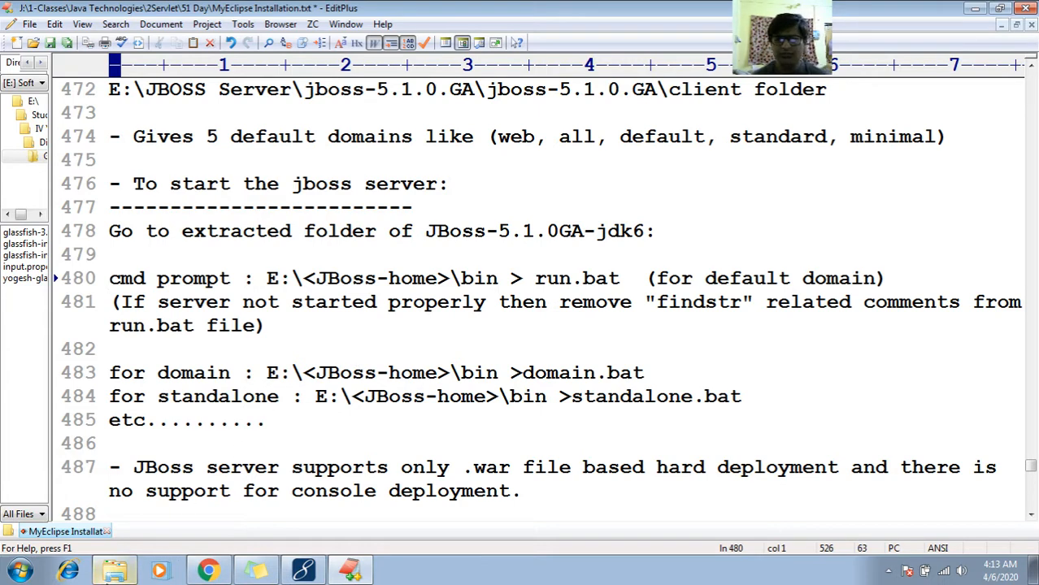
- Switch to Windows Explorer, go back up to the Different Servers folder and open its JBOSS Server folder
left_click(115, 570)
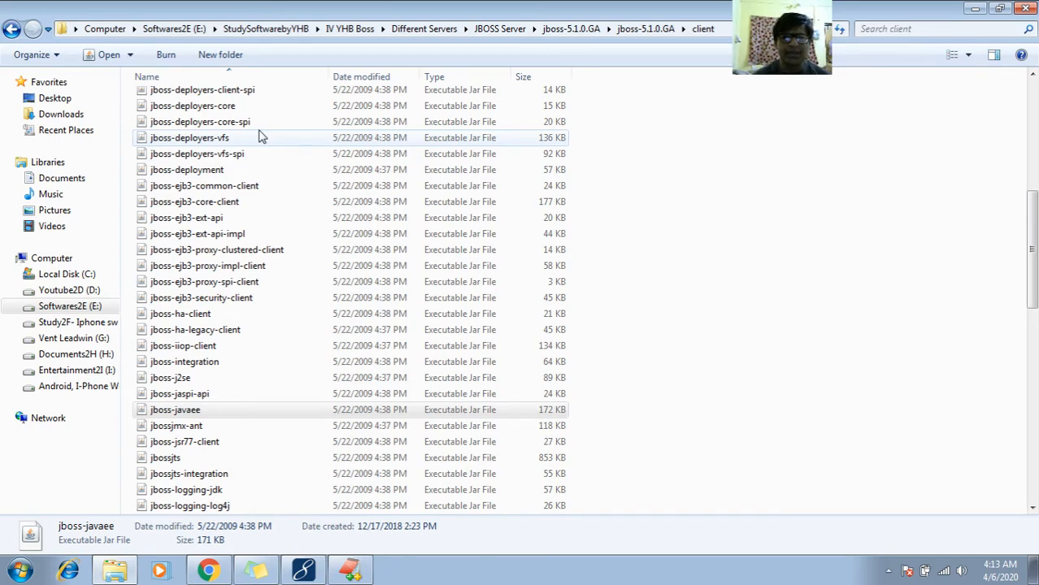
left_click(429, 202)
key("BackSpace")
key("BackSpace")
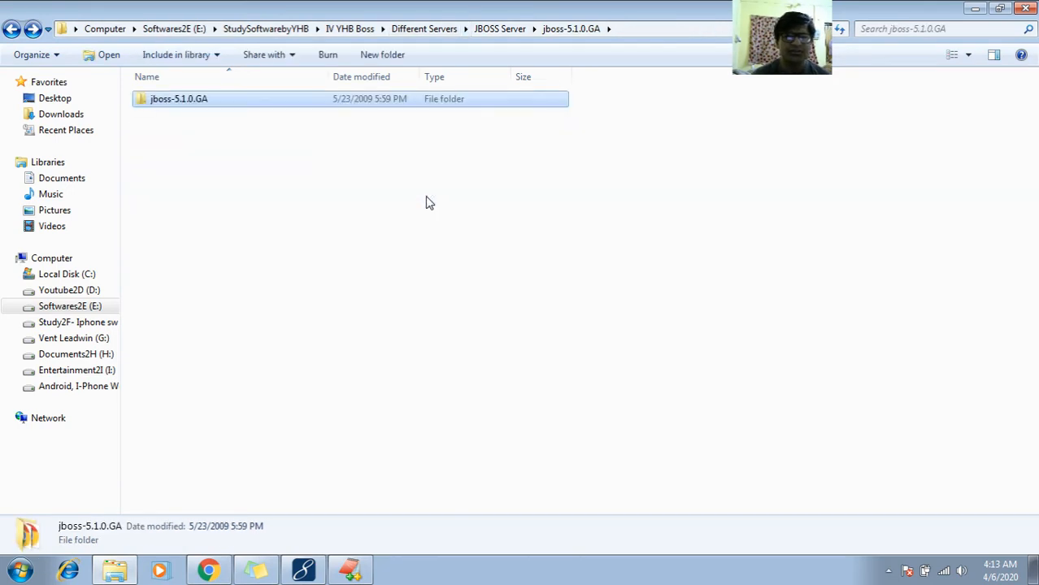
key("BackSpace")
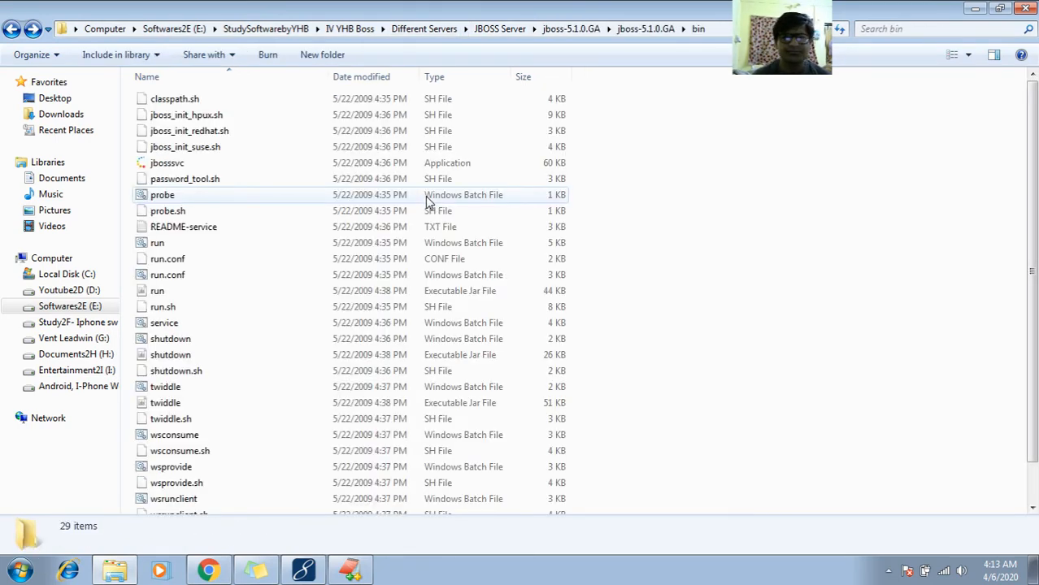
left_click(504, 30)
left_click(429, 32)
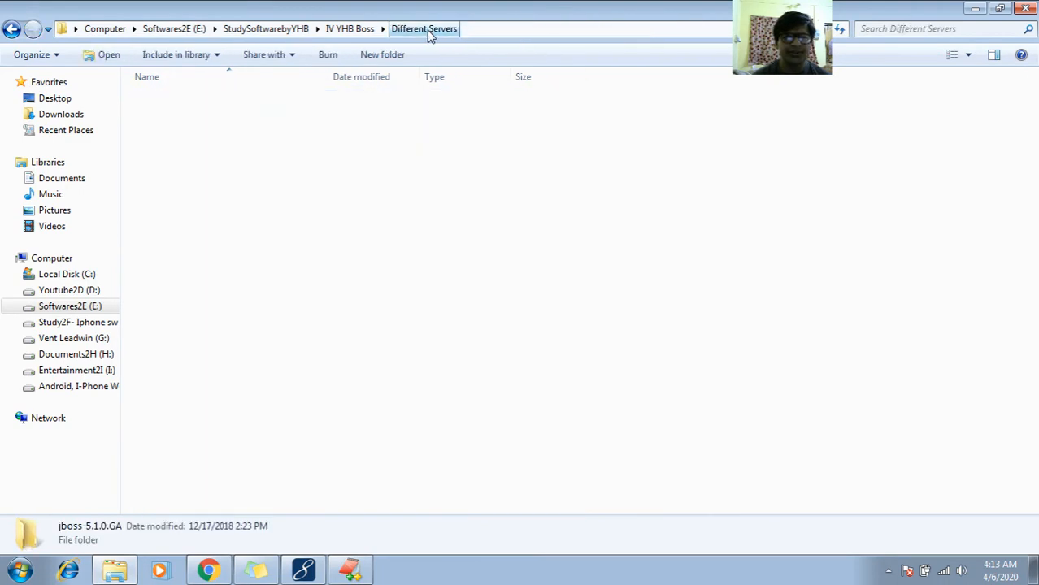
double_click(200, 163)
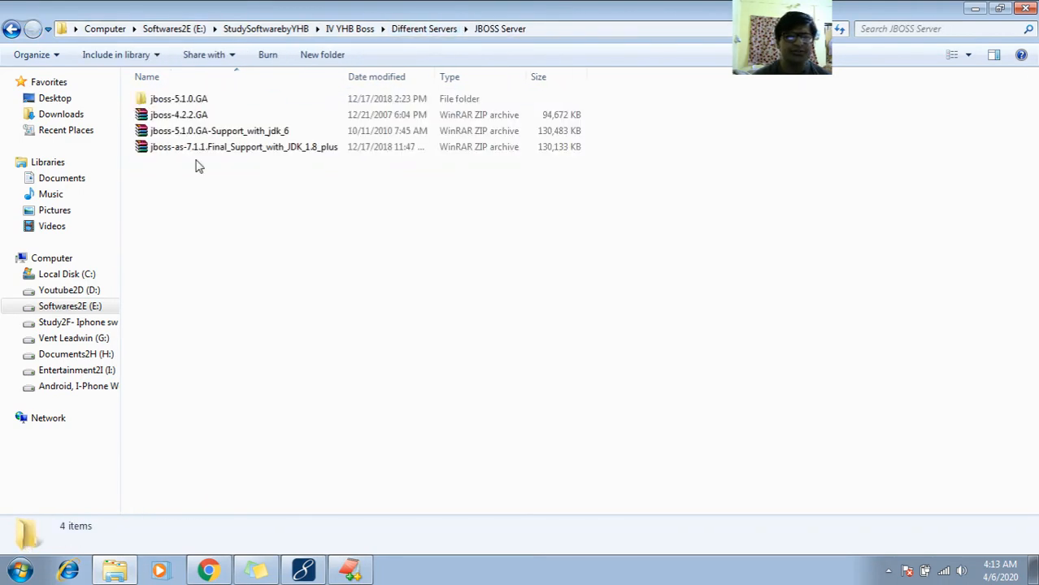
- Open the bin folder through the outer and inner jboss-5.1.0.GA folders and select the run Windows batch file
left_click(189, 101)
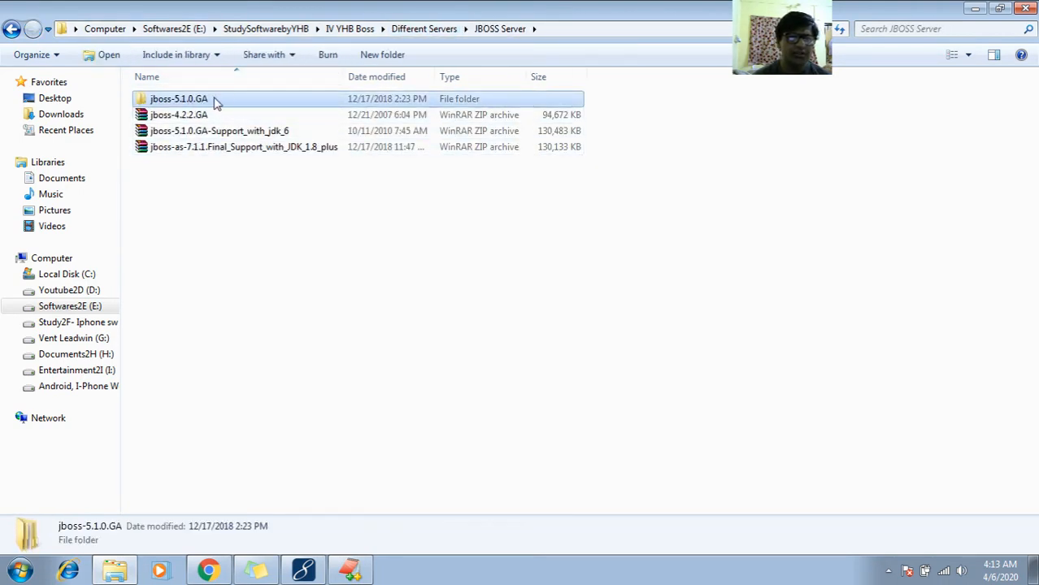
right_click(216, 100)
left_click(238, 105)
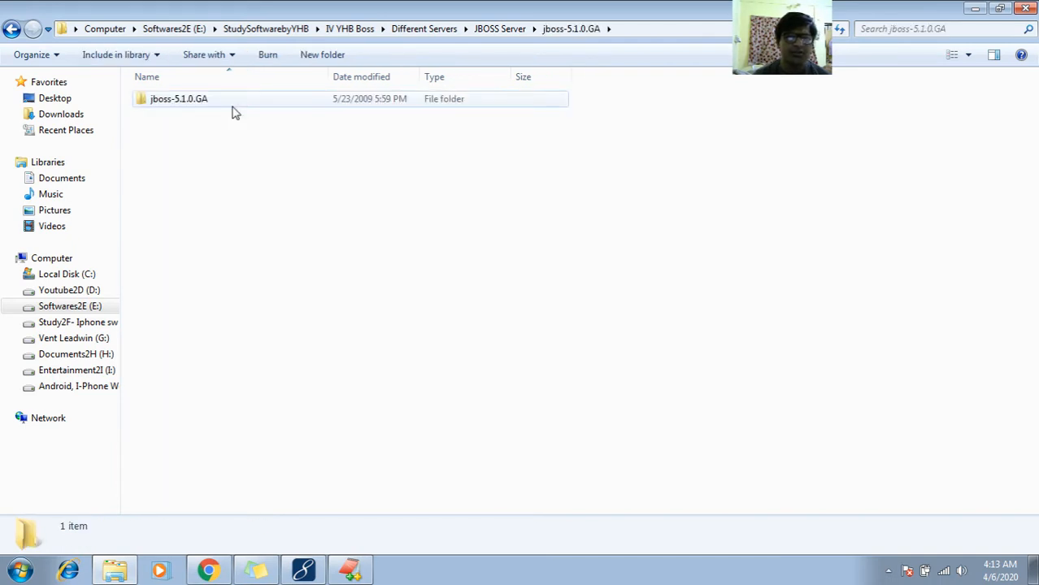
left_click(224, 103)
right_click(227, 103)
left_click(235, 108)
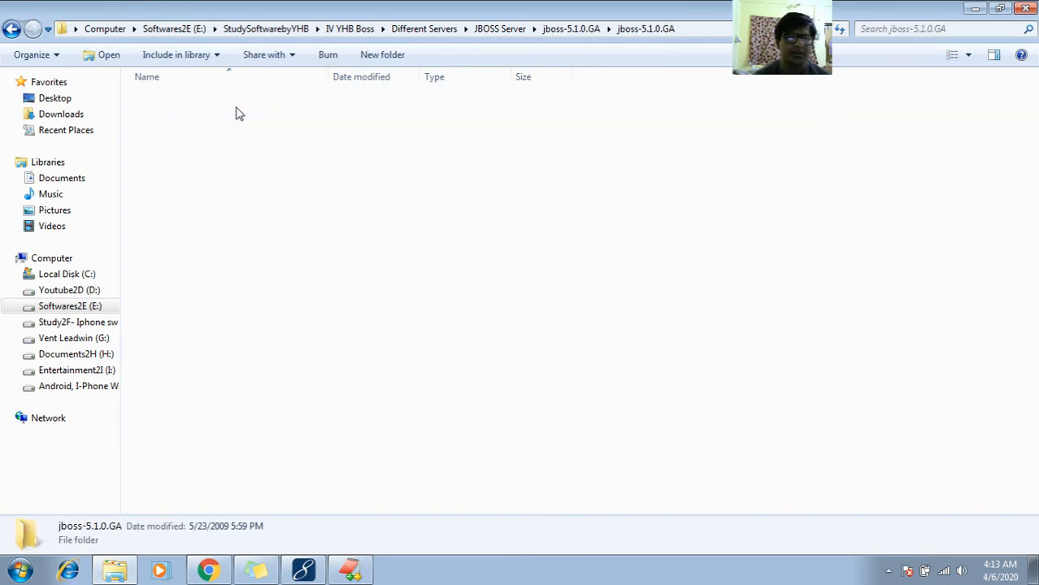
left_click(213, 106)
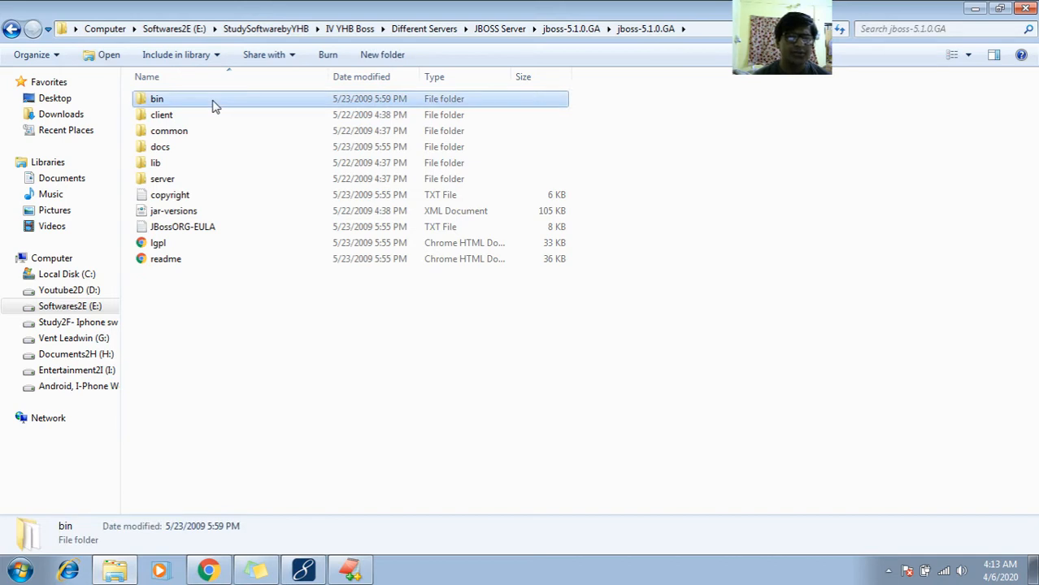
right_click(214, 106)
left_click(228, 109)
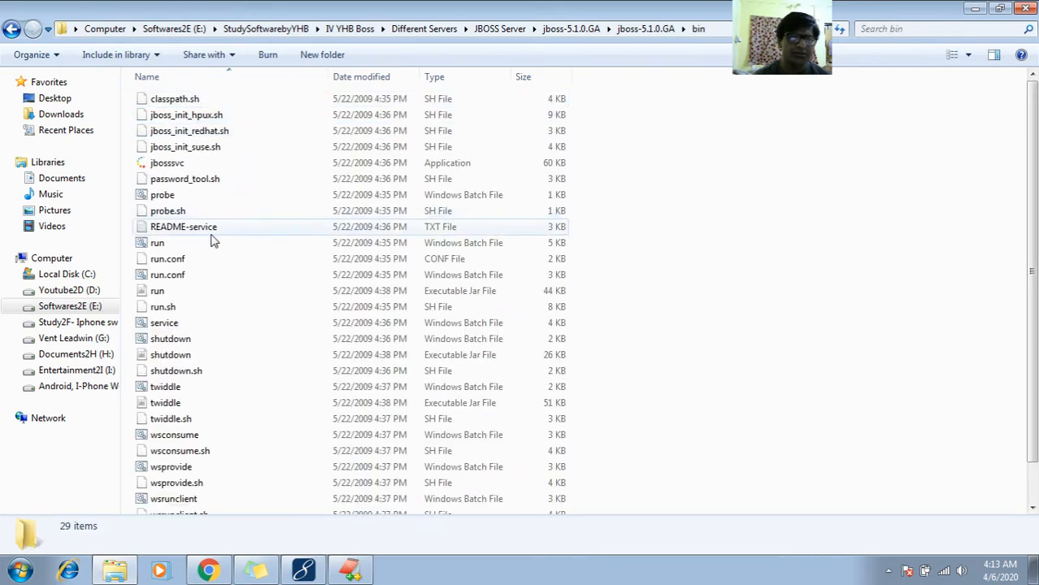
left_click(203, 257)
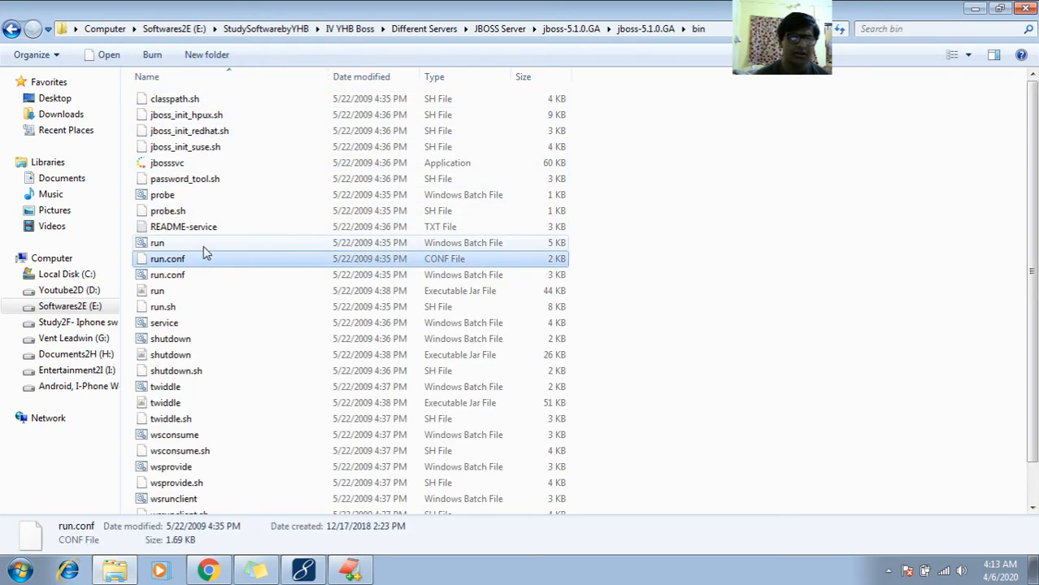
left_click(207, 245)
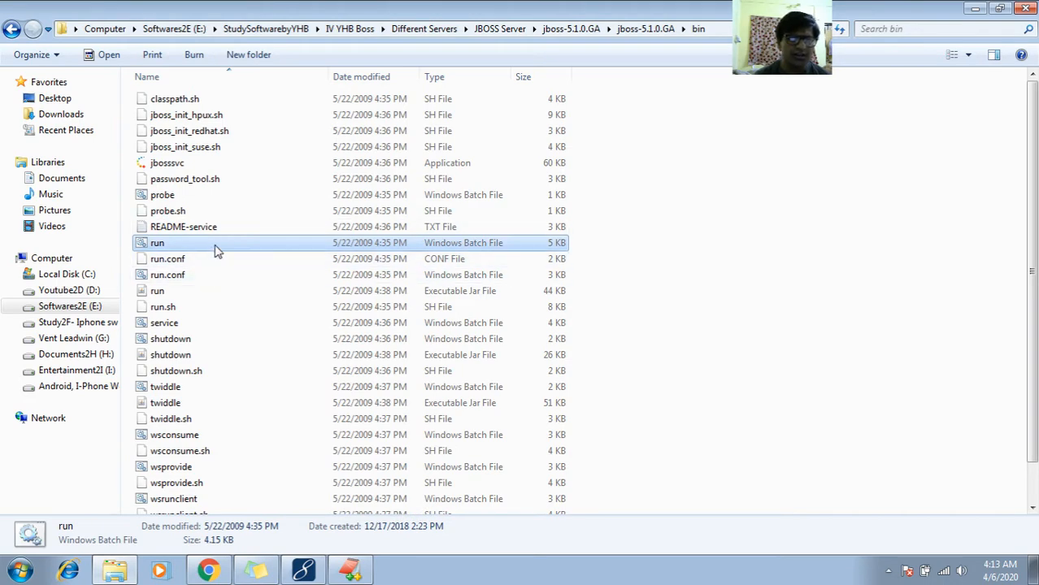
- Switch to the EditPlus notes and highlight run.bat in the line 480 cmd prompt note
left_click(303, 571)
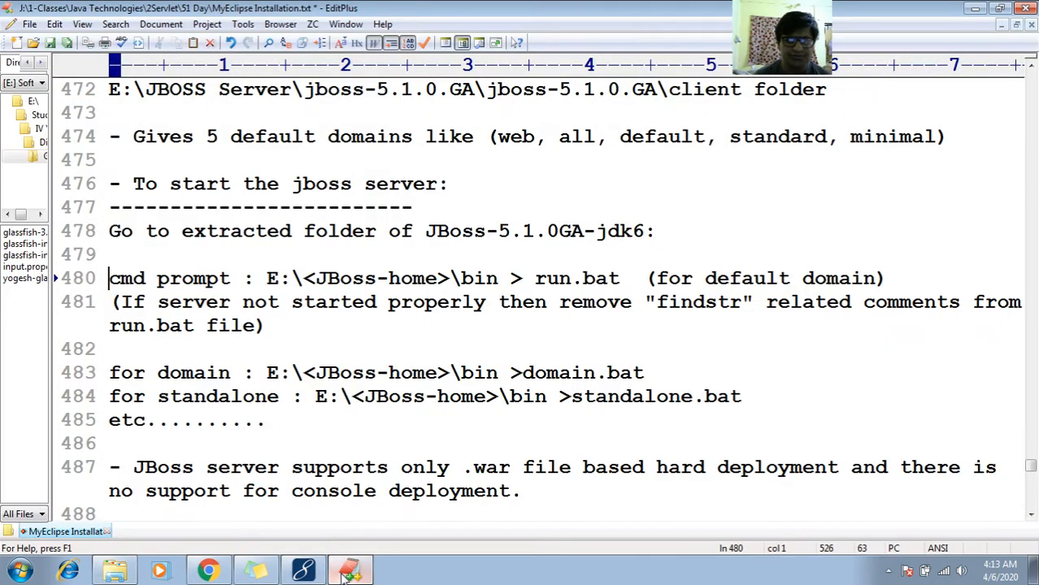
left_click(538, 278)
double_click(538, 278)
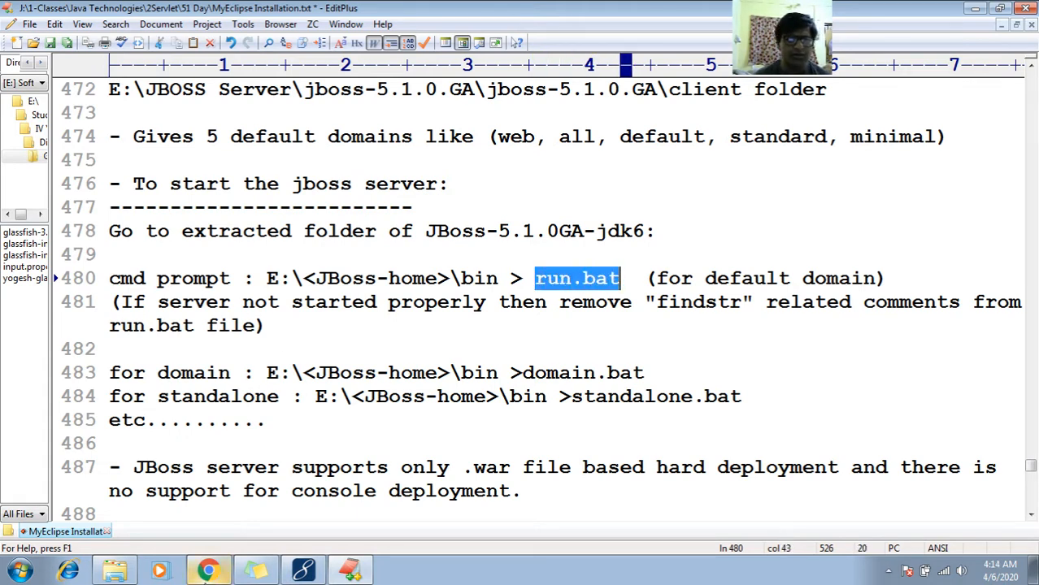
- Switch to the JBoss bin folder in Windows Explorer, open a command prompt at that location and run run.bat
left_click(208, 571)
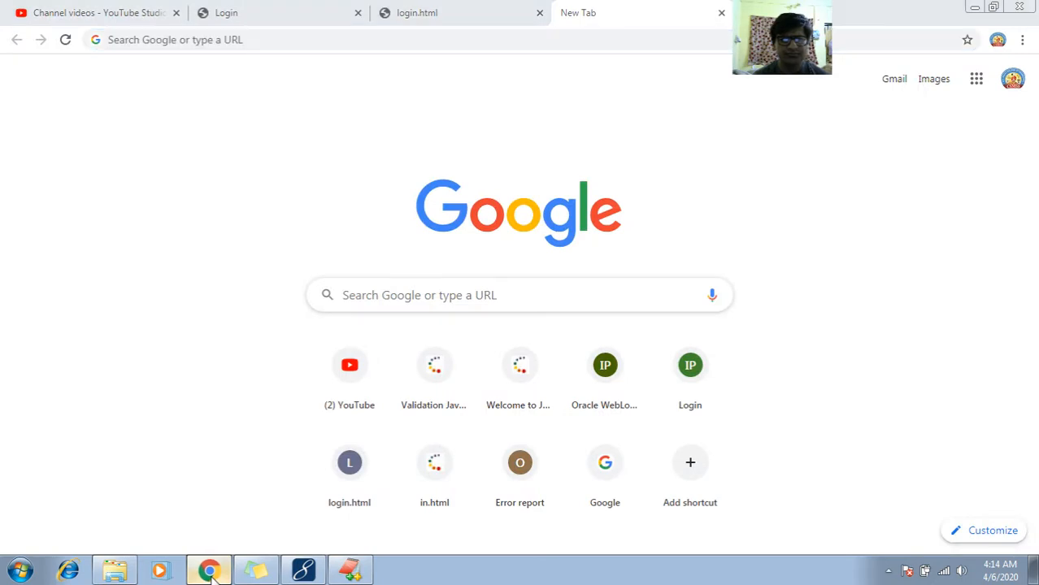
left_click(208, 571)
left_click(134, 575)
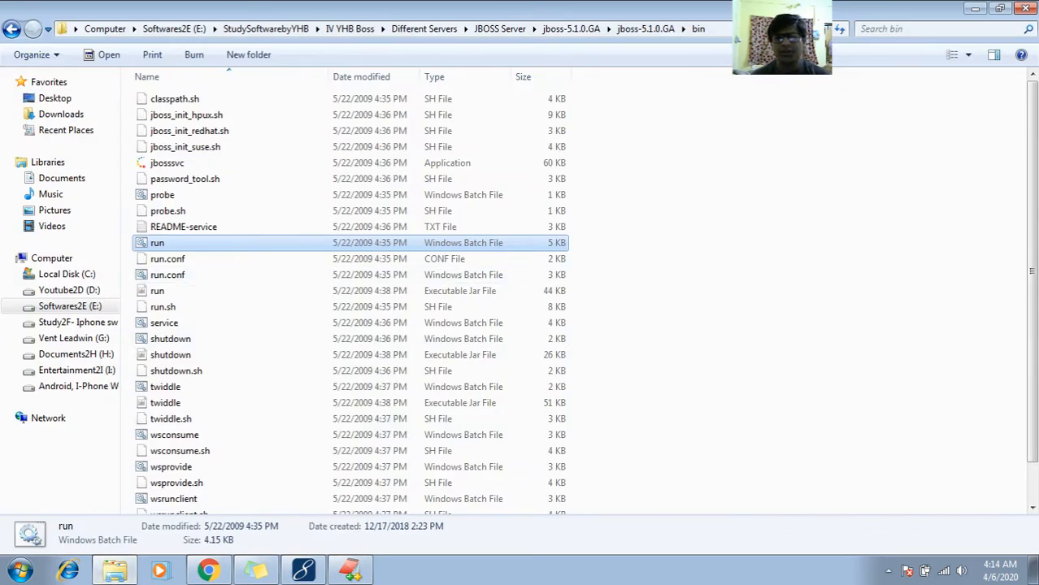
key("alt+d")
type("cmd")
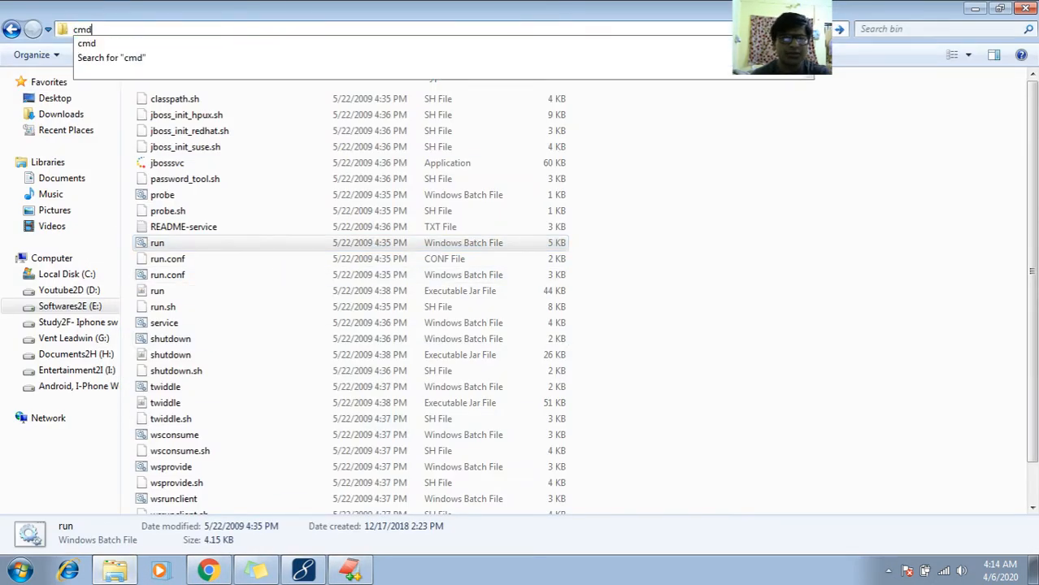
key("Return")
type("run.bat")
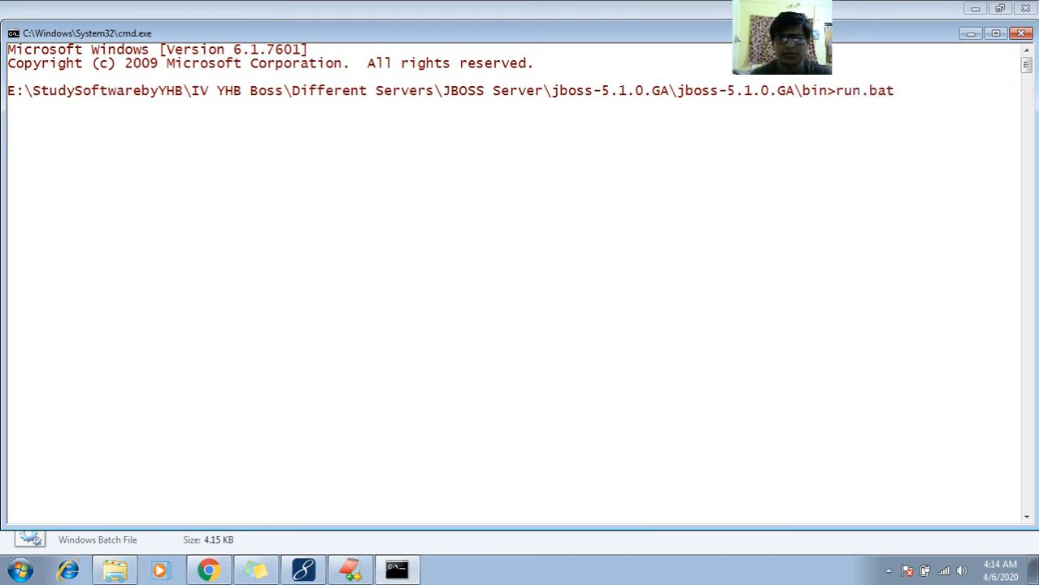
key("Return")
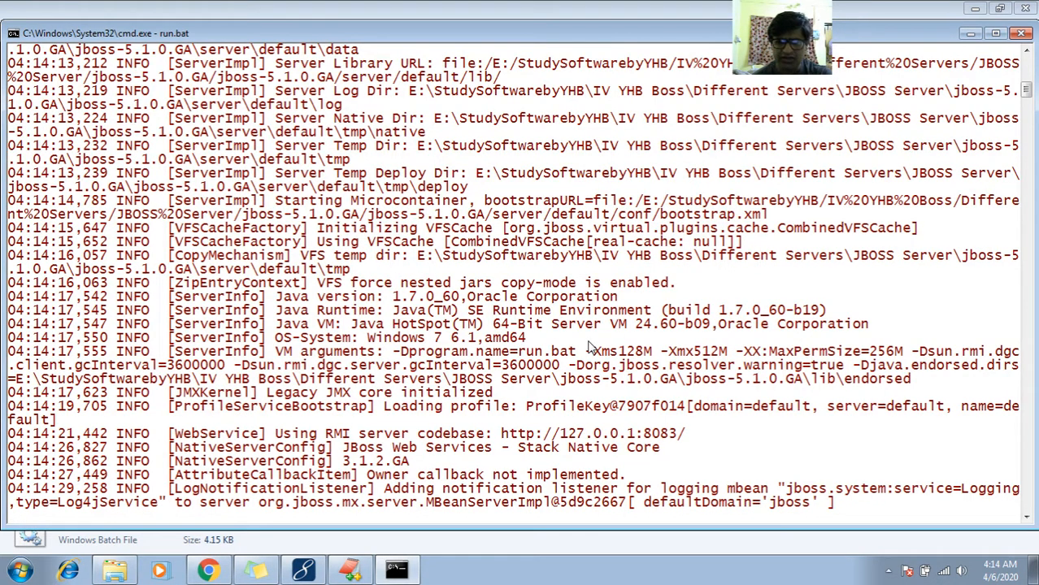
right_click(413, 242)
left_click(431, 248)
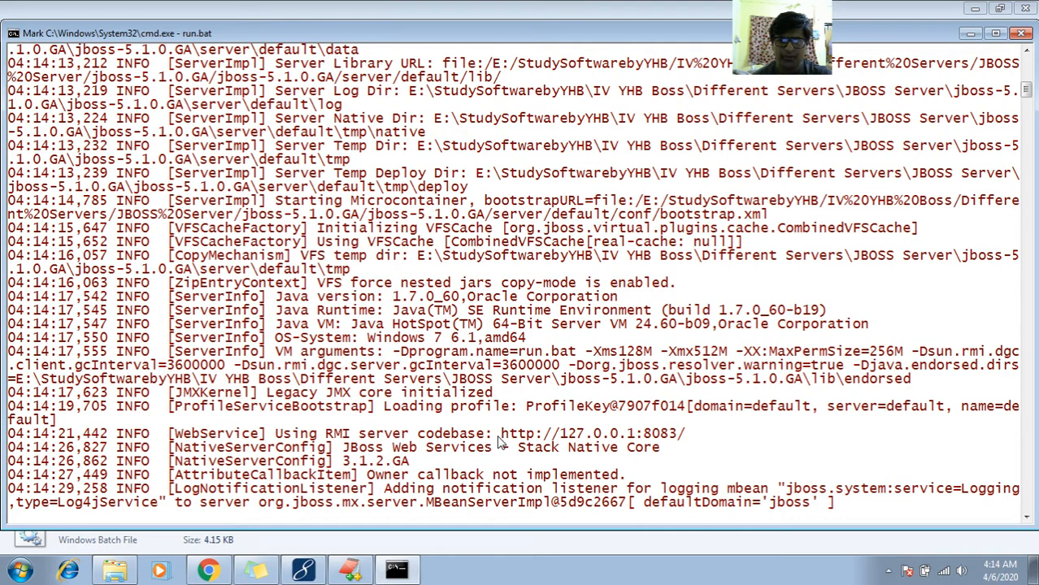
left_click_drag(501, 435, 688, 437)
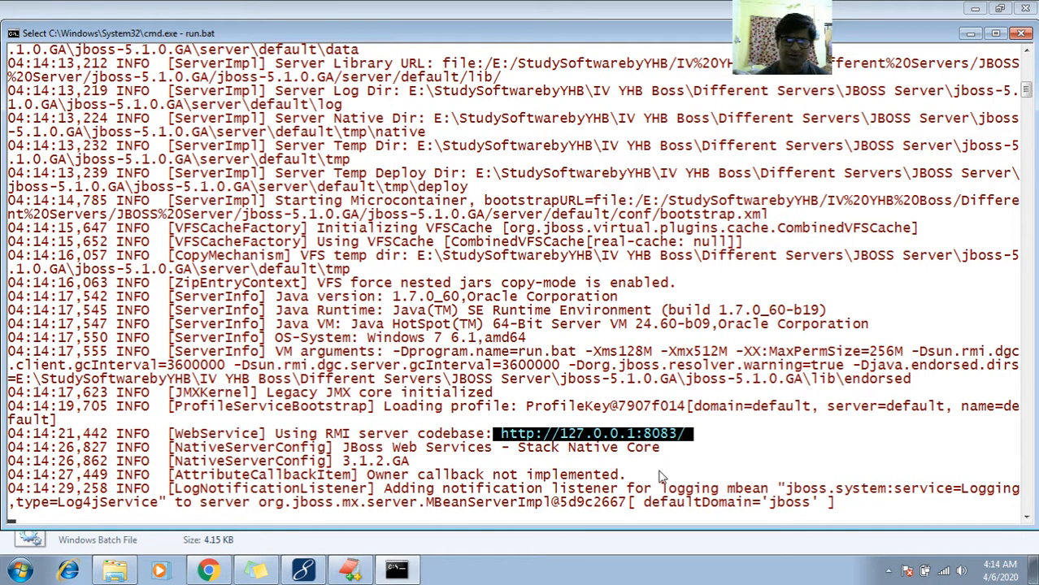
left_click_drag(644, 490, 817, 508)
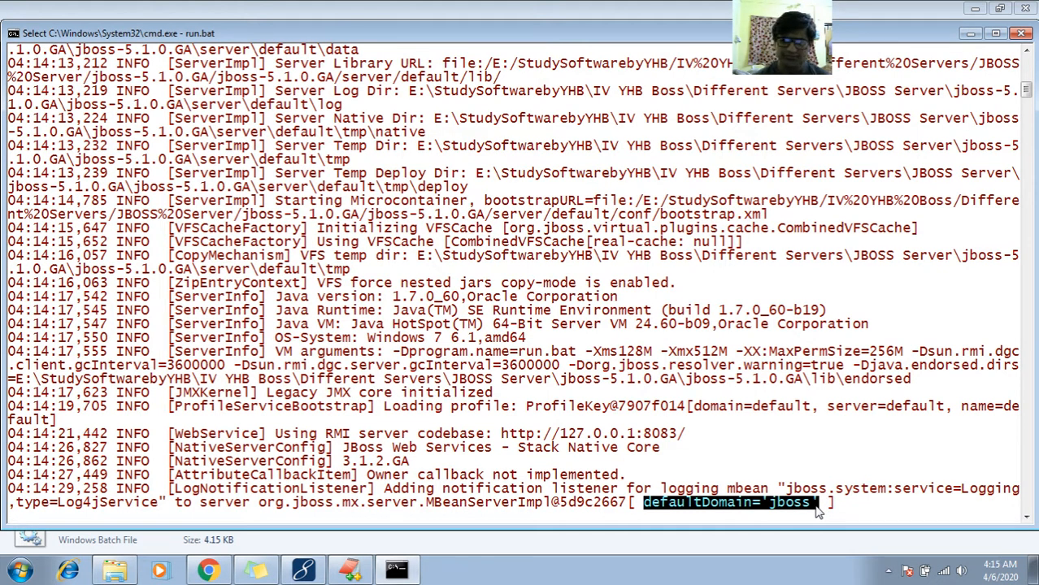
left_click(1028, 518)
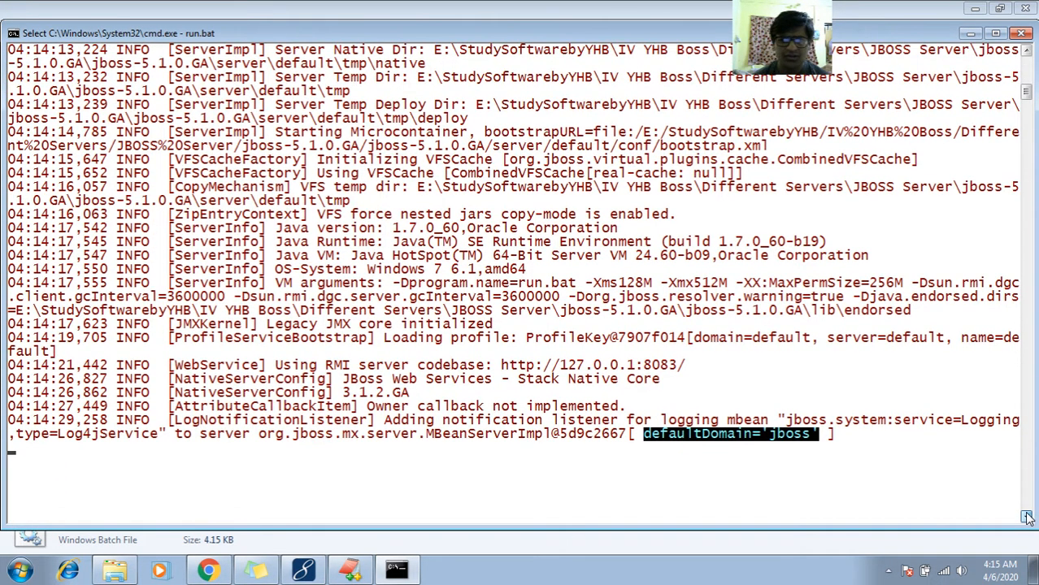
left_click(1027, 517)
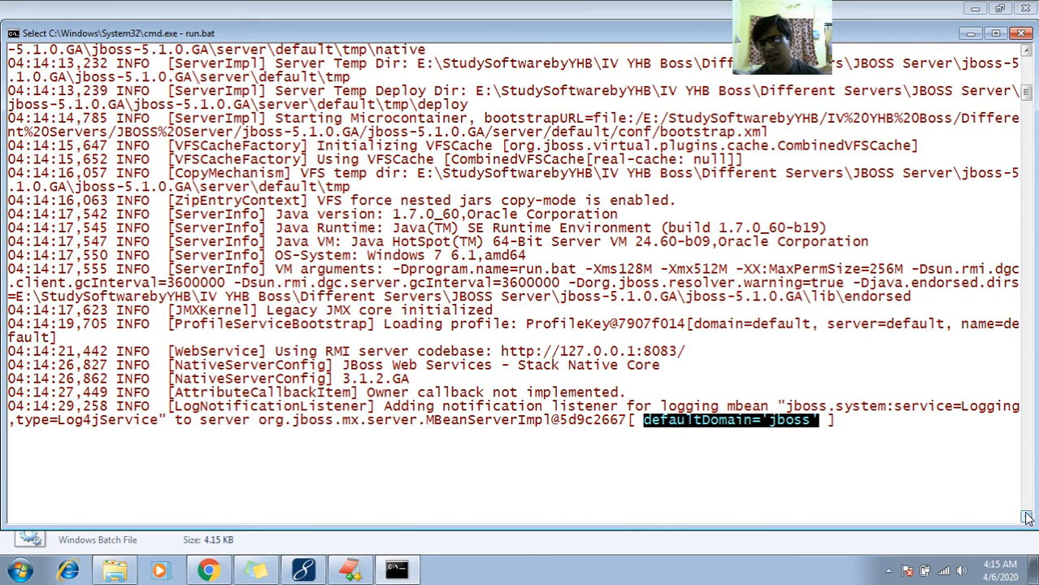
- Minimize the server console, go up from bin to the inner jboss-5.1.0.GA folder and open its server folder
left_click(972, 35)
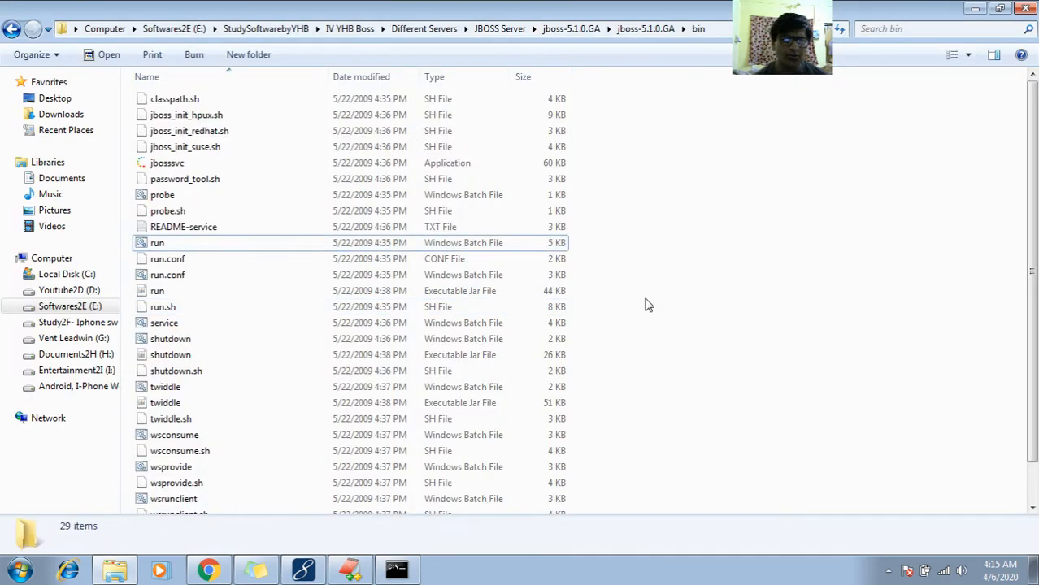
left_click(647, 305)
key("BackSpace")
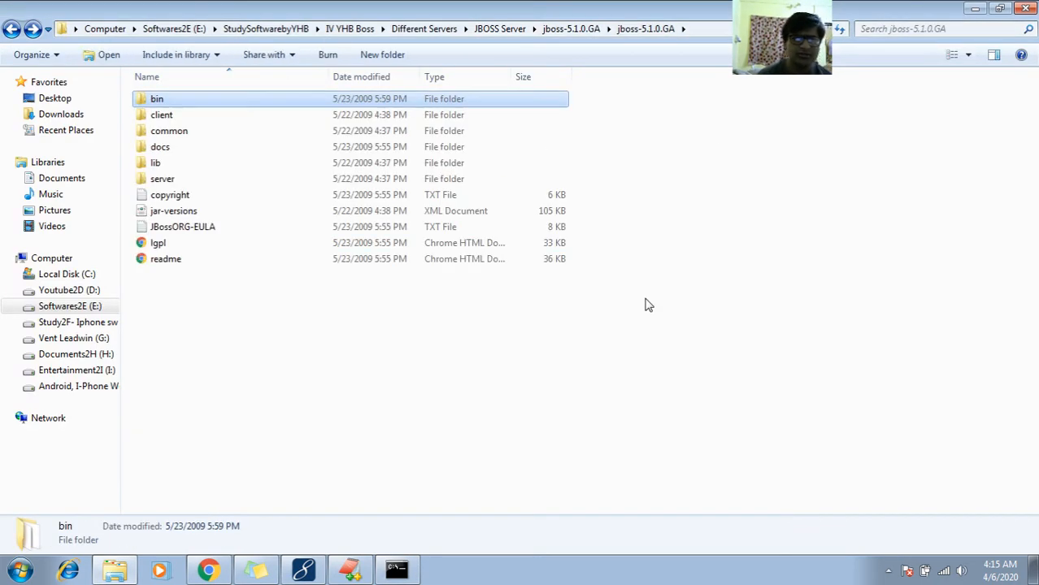
key("Down")
key("Down")
key("Up")
key("Down")
key("Down")
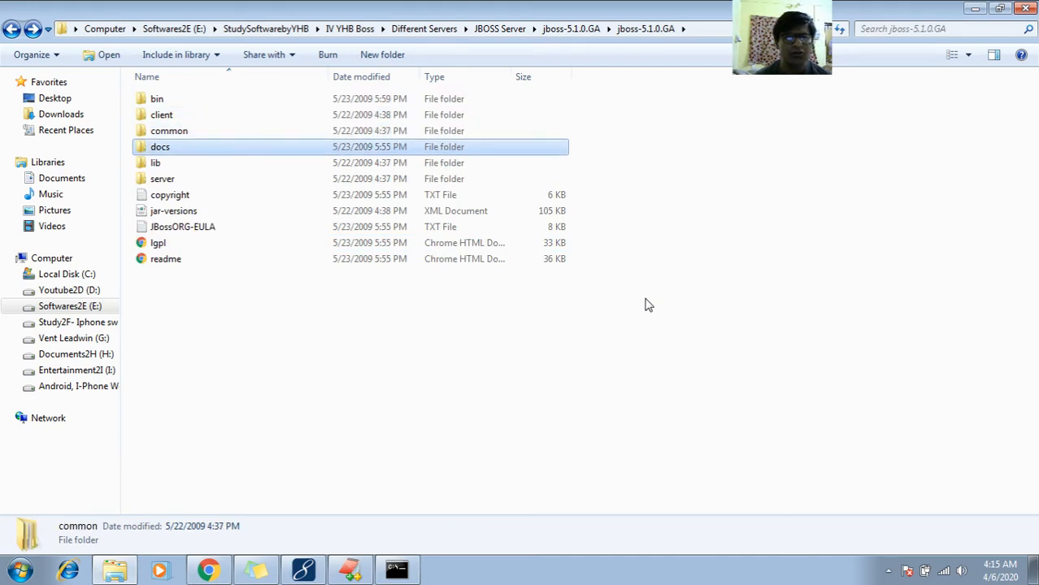
key("Down")
key("Down")
key("Up")
key("Up")
key("Up")
key("Up")
key("Up")
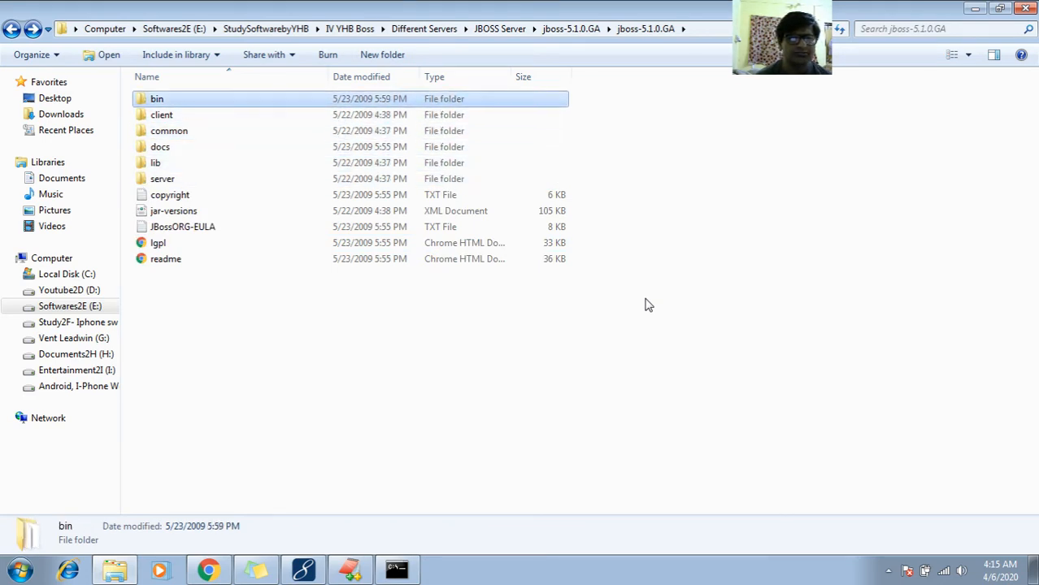
key("Down")
key("Down")
- Open the default domain folder inside server, backing out of the minimal folder first
key("Down")
key("Down")
key("Down")
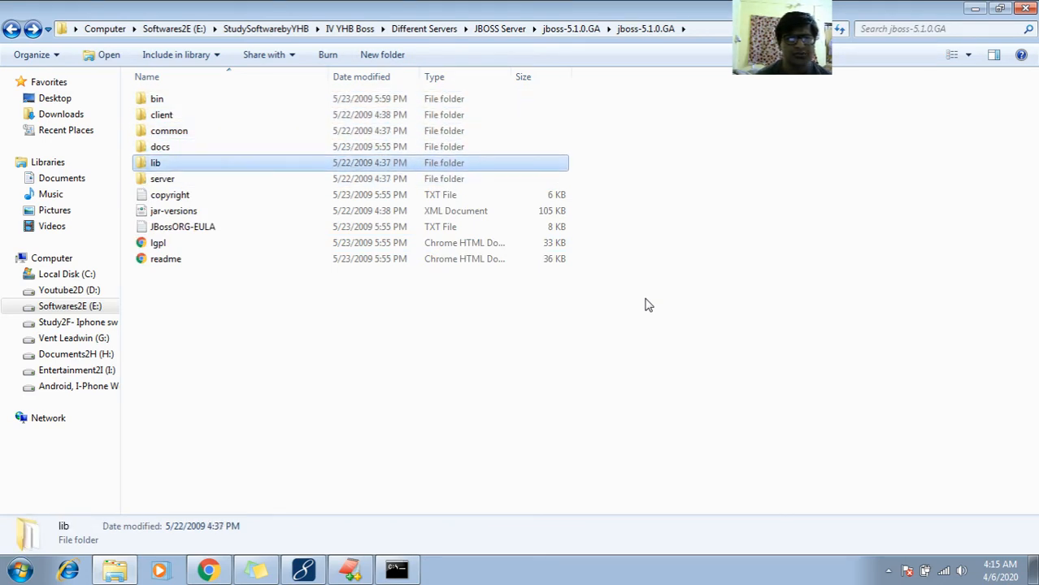
key("Return")
- Look through the default domain's subfolders and open its deploy folder
key("Down")
key("Down")
key("Return")
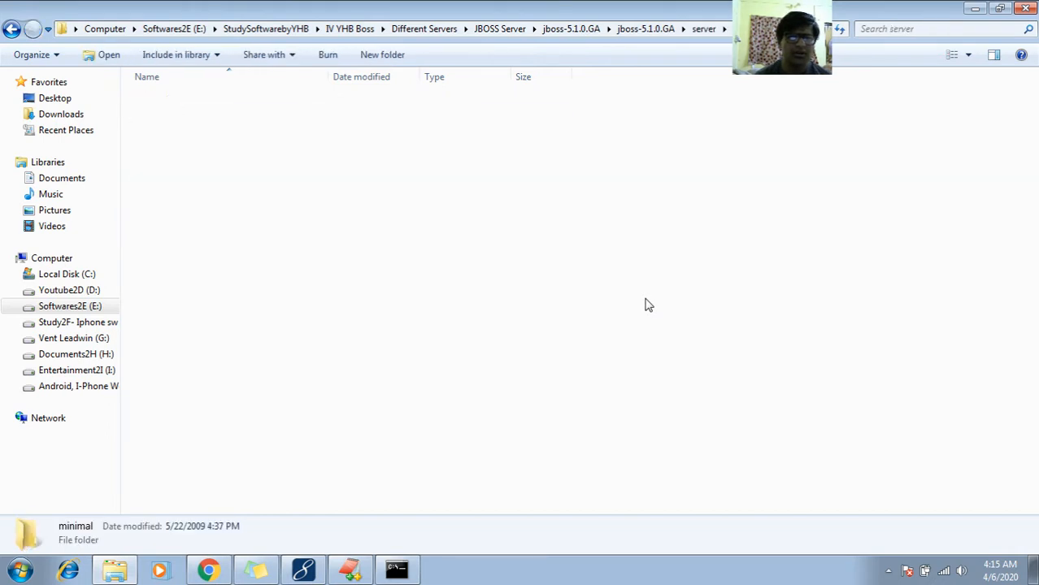
key("BackSpace")
key("Up")
key("Return")
key("Down")
key("Down")
key("Down")
key("Down")
key("Down")
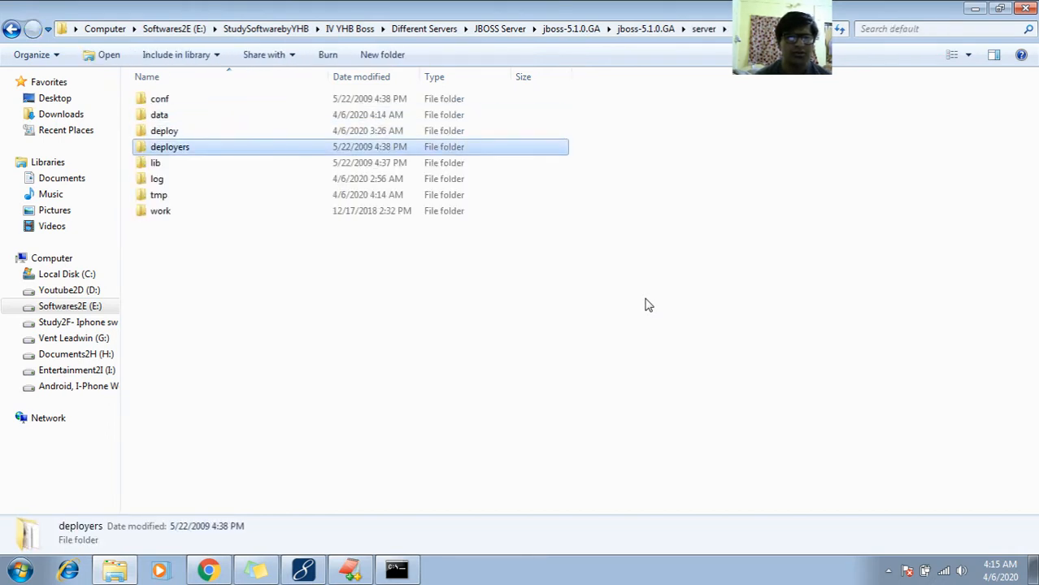
key("Up")
key("Up")
key("Up")
key("Return")
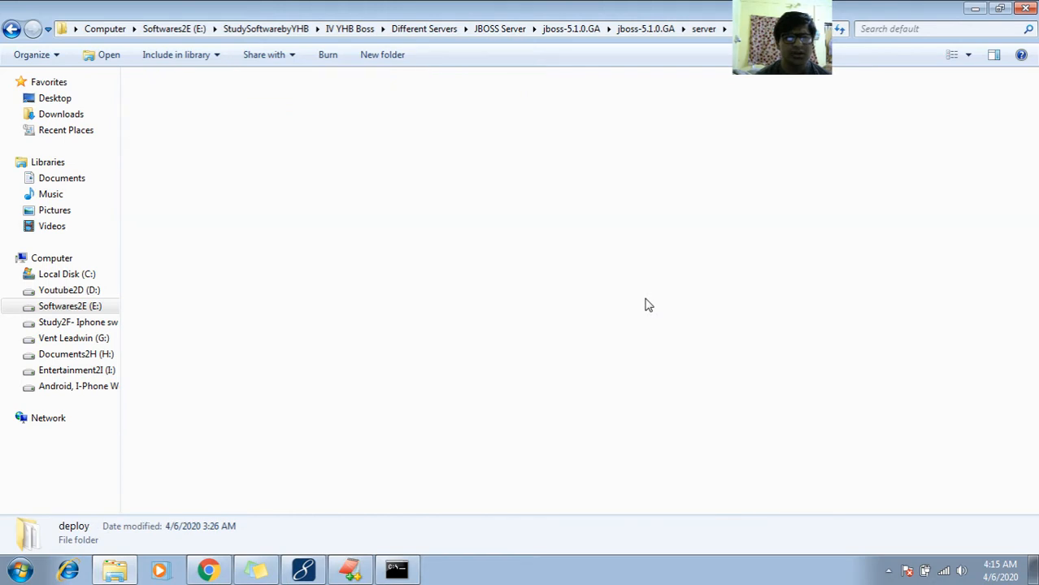
- Select VoteWApp.war in the deploy folder and display the folder contents as tiles
key("Down")
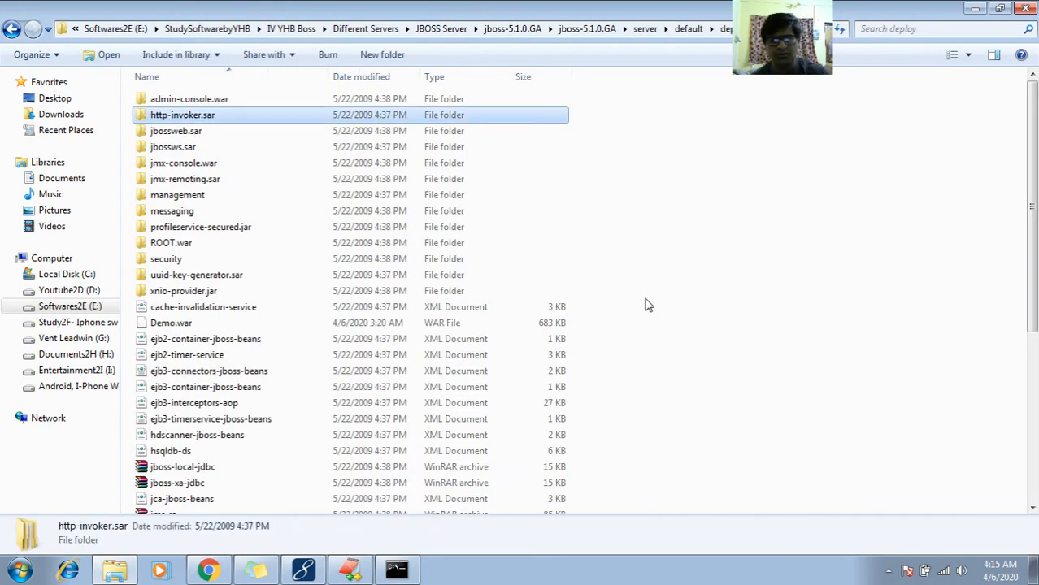
key("v")
key("Down")
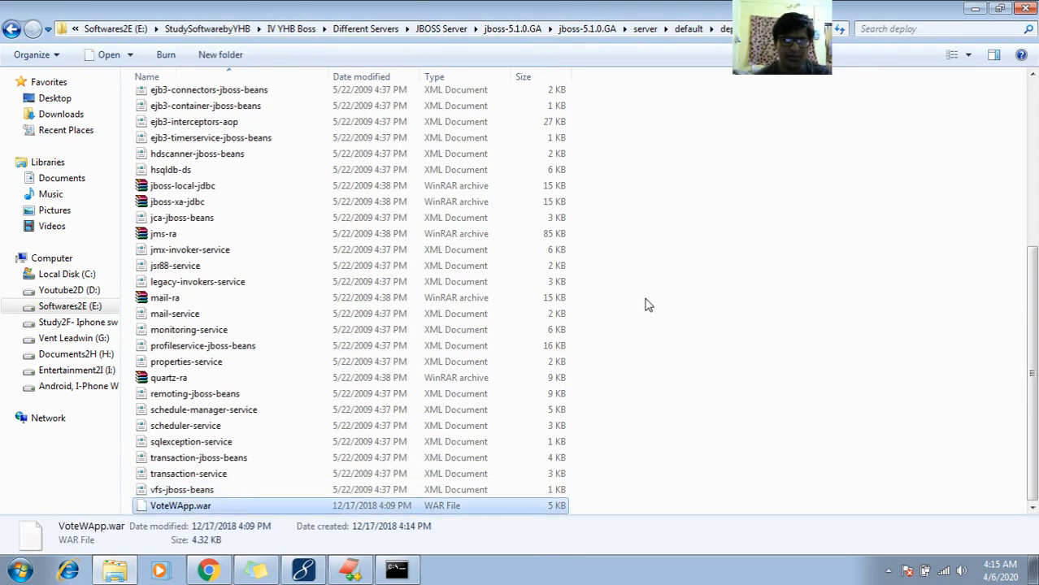
left_click(967, 54)
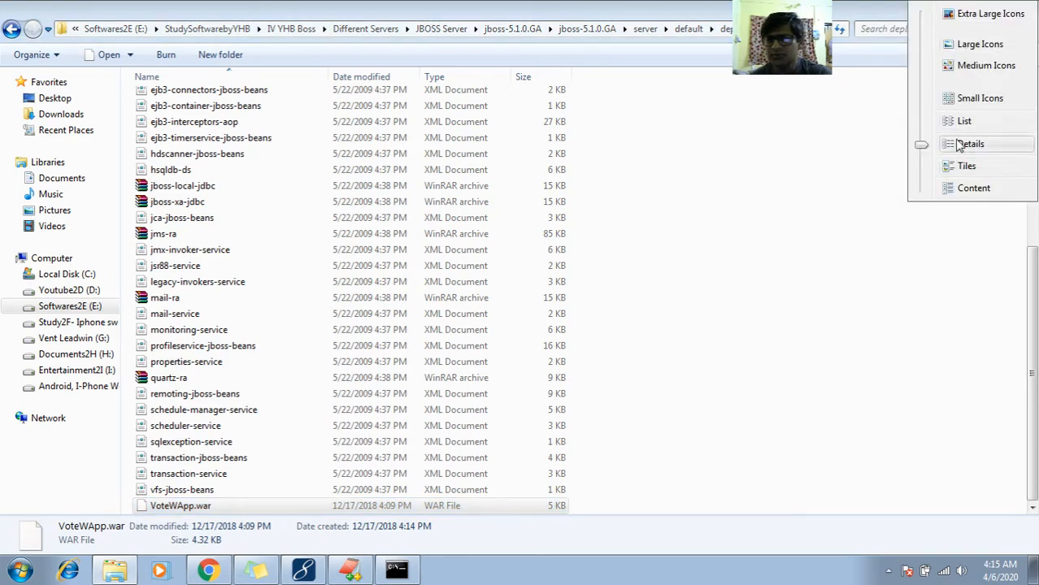
left_click(955, 166)
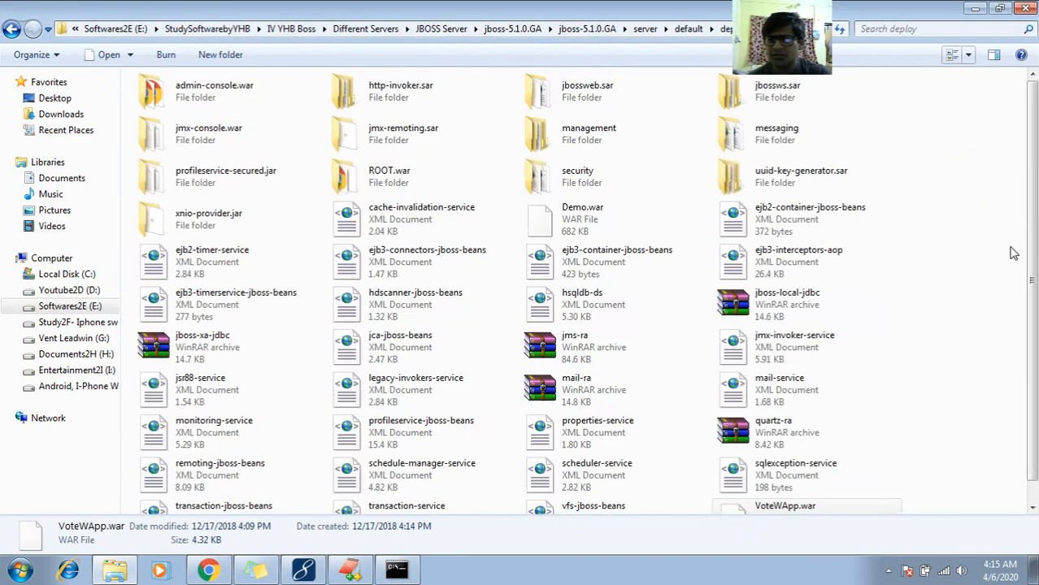
scroll(1029, 224, "down", 1)
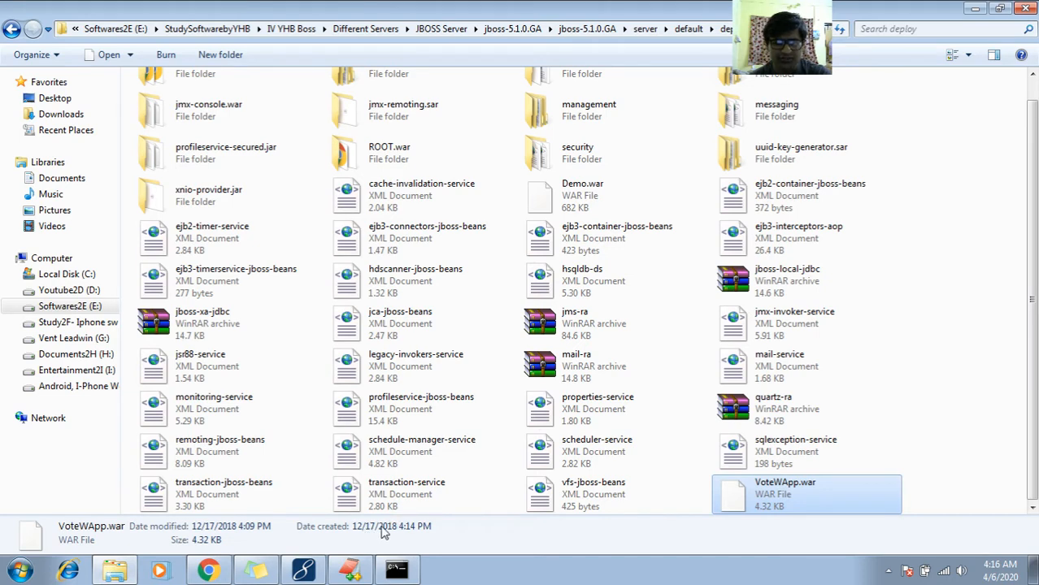
- Examine the properties of VoteWApp.war, highlighting its file name and creation date, and close them without changes
right_click(774, 488)
left_click(793, 473)
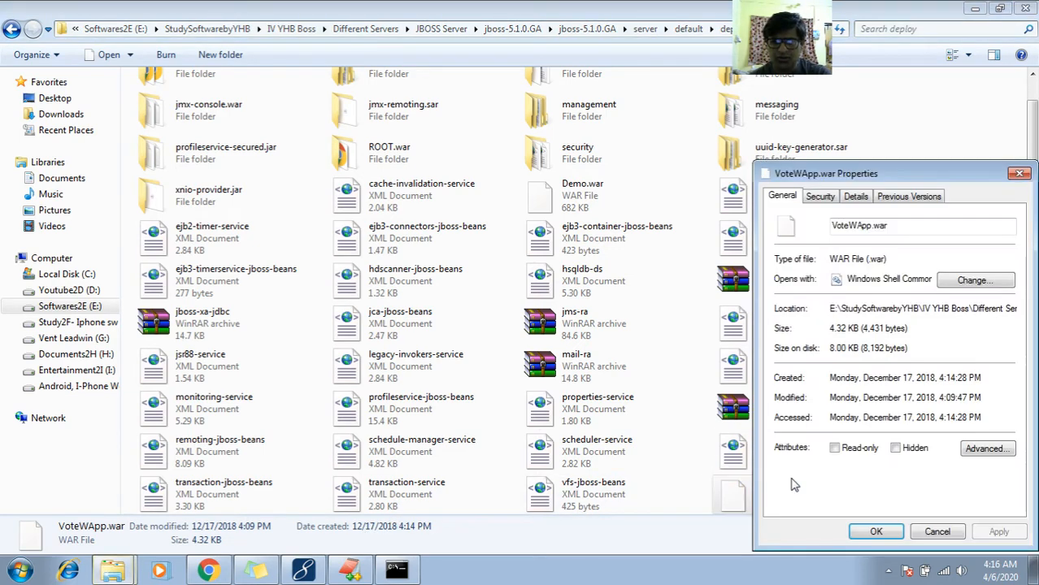
left_click_drag(853, 174, 669, 53)
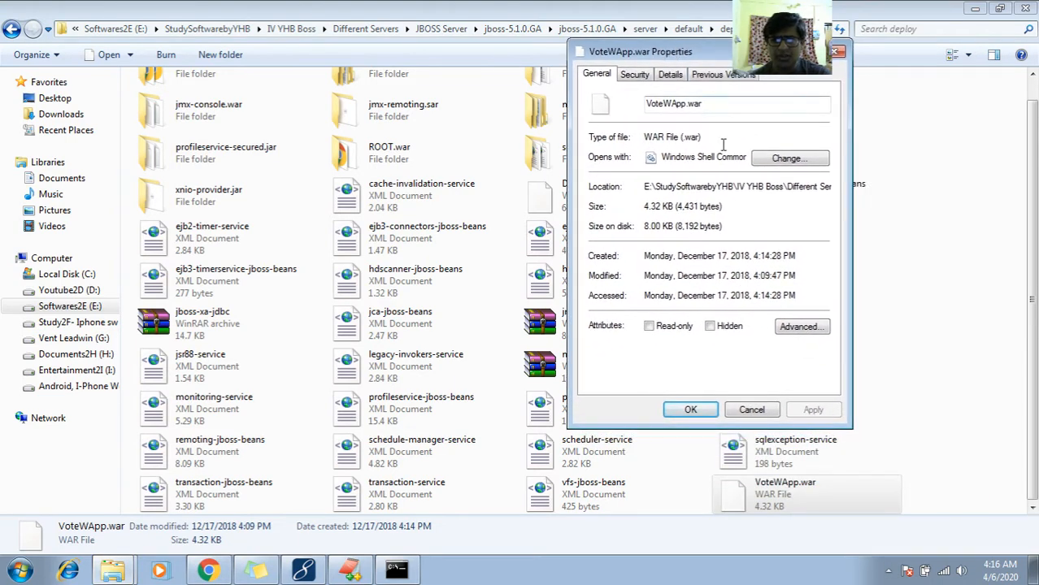
double_click(715, 102)
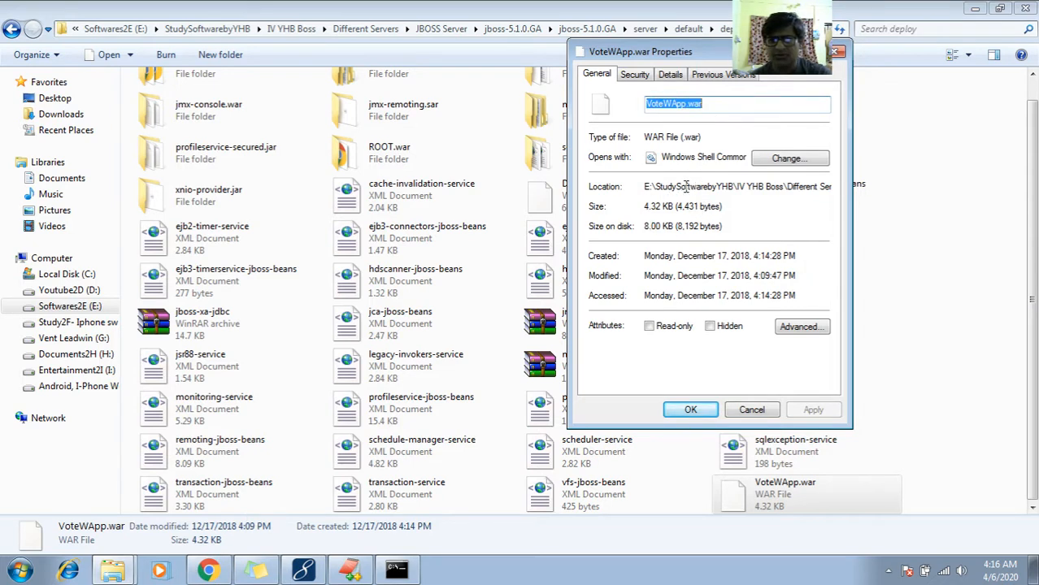
left_click_drag(681, 257, 797, 265)
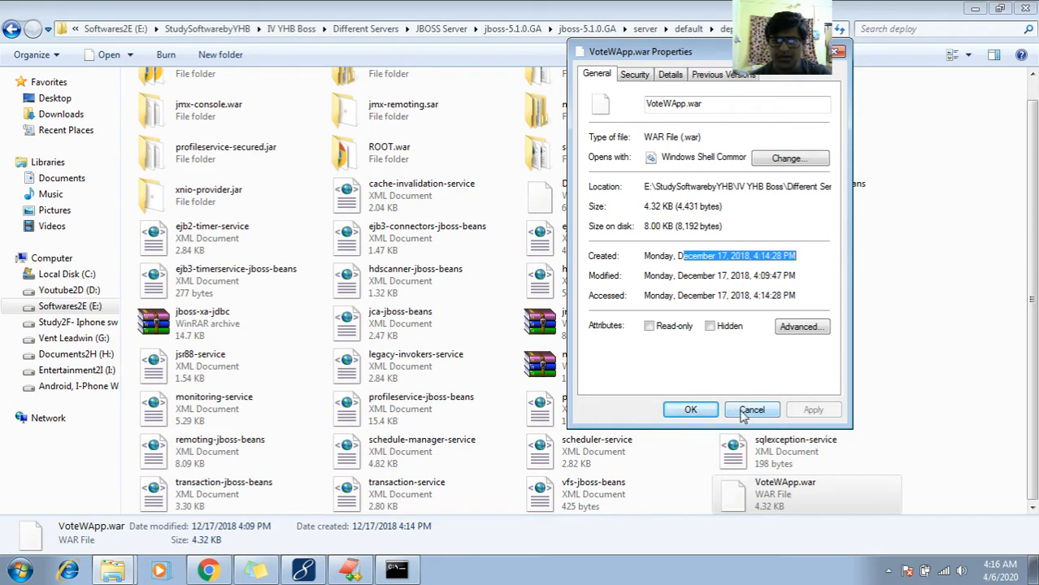
left_click(741, 411)
- Check the server console and minimize it, and enter the address localhost:8080/Voter in Chrome's new tab
left_click(398, 572)
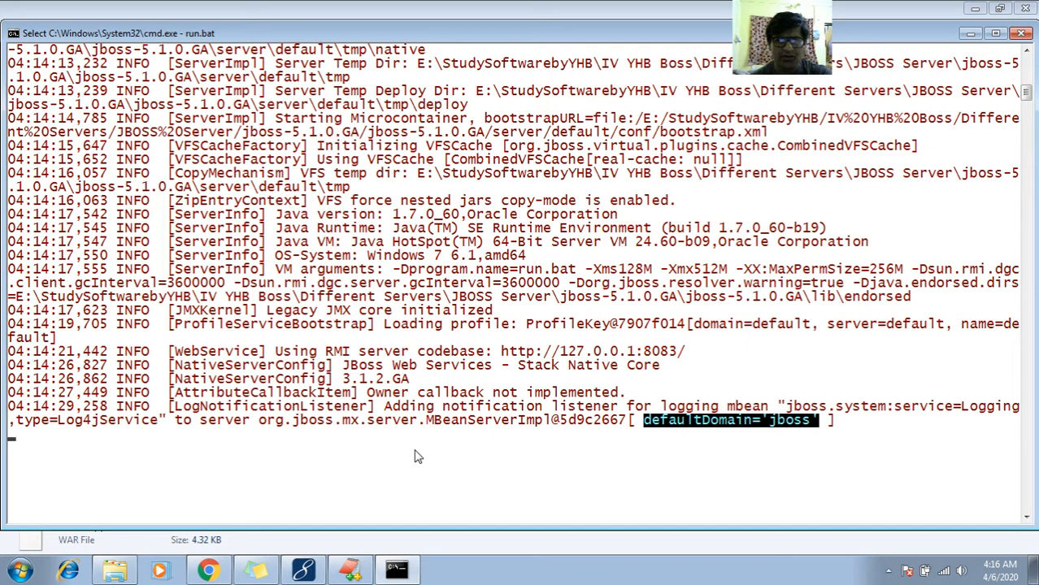
left_click(970, 34)
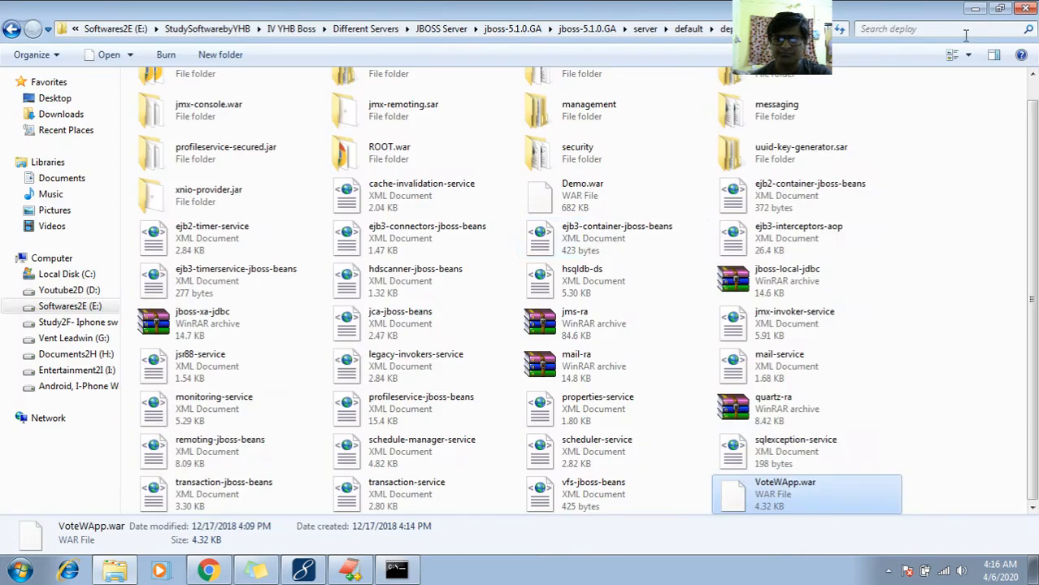
left_click(208, 571)
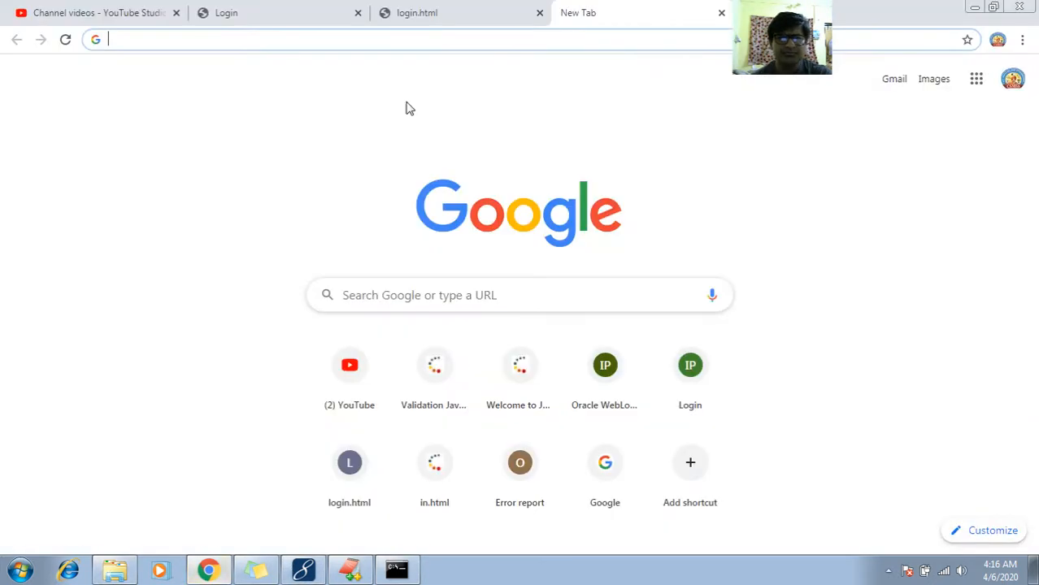
type("localhost:4")
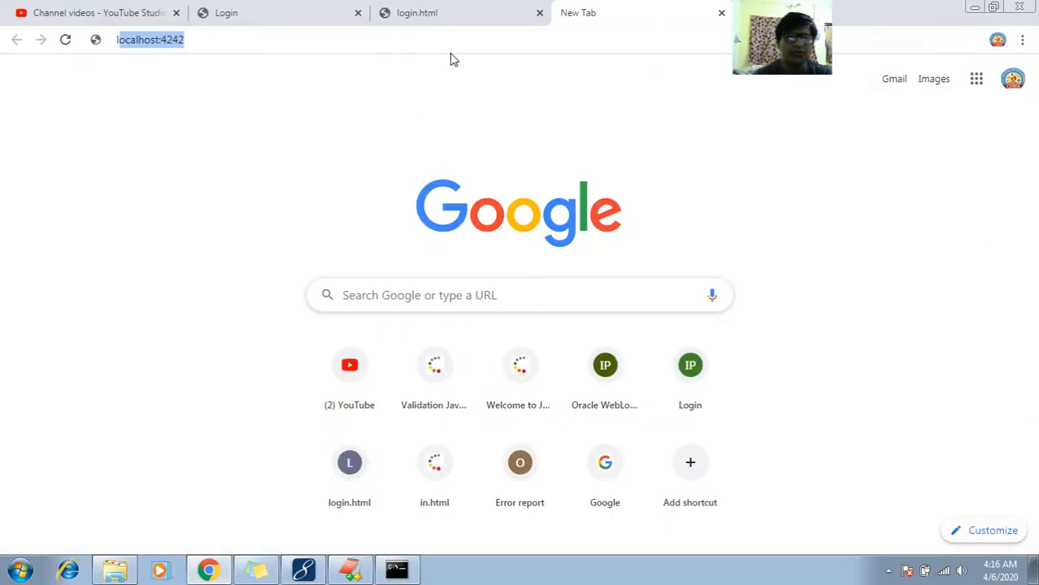
key("BackSpace")
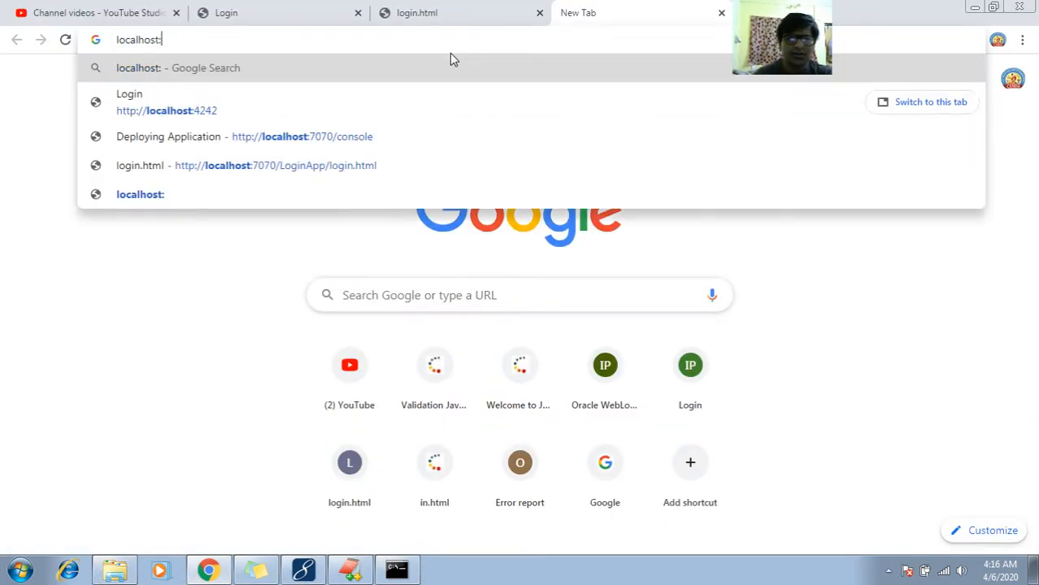
type("8080/Vote")
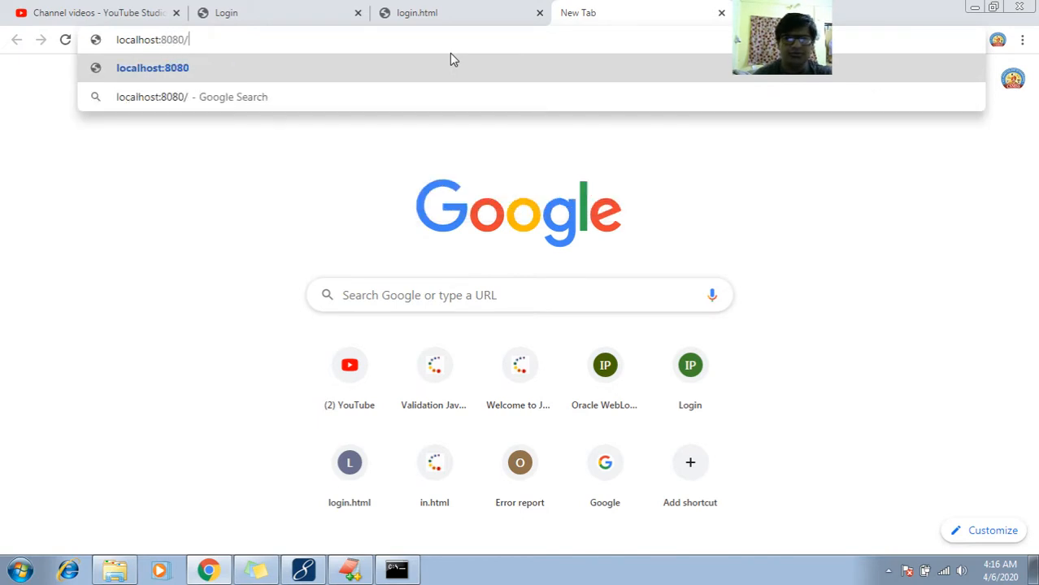
key("BackSpace")
key("BackSpace")
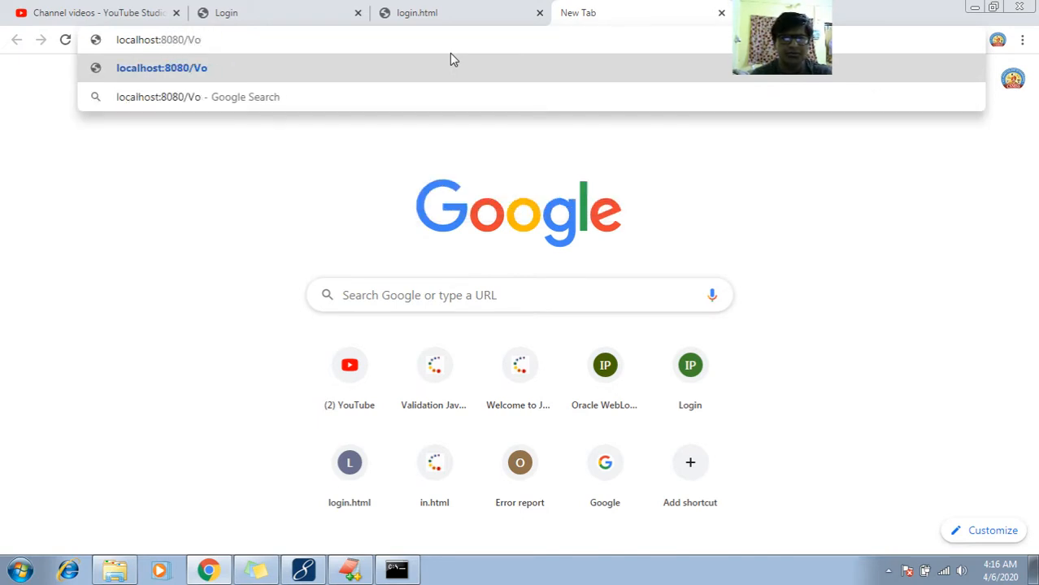
type("ter")
key("BackSpace")
key("BackSpace")
key("BackSpace")
type("ter")
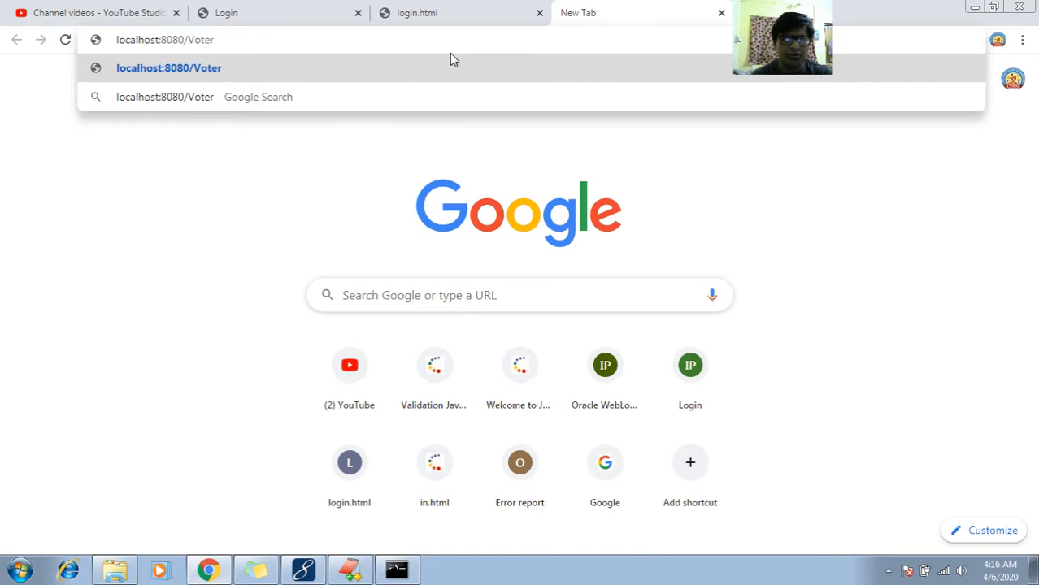
- Copy the name VoteWApp from the WAR file in the deploy folder and load localhost:8080/VoteWApp in Chrome
left_click(114, 570)
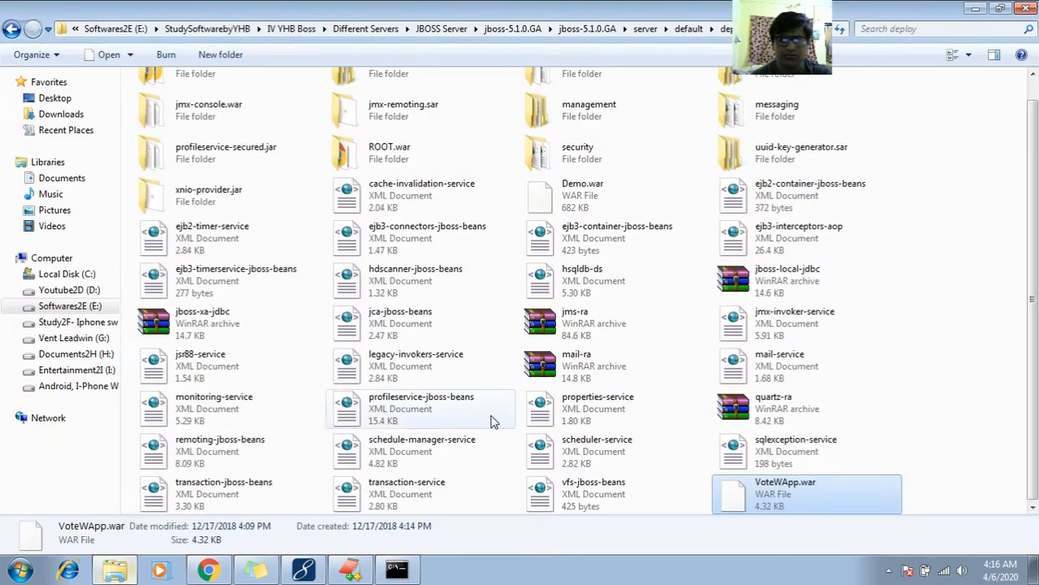
key("F2")
key("ctrl+c")
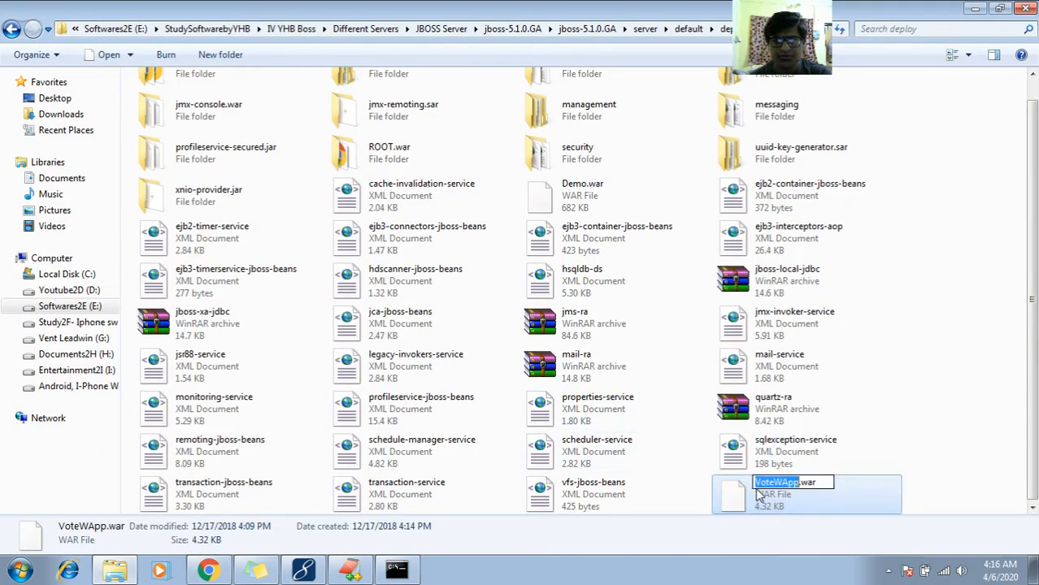
left_click(208, 571)
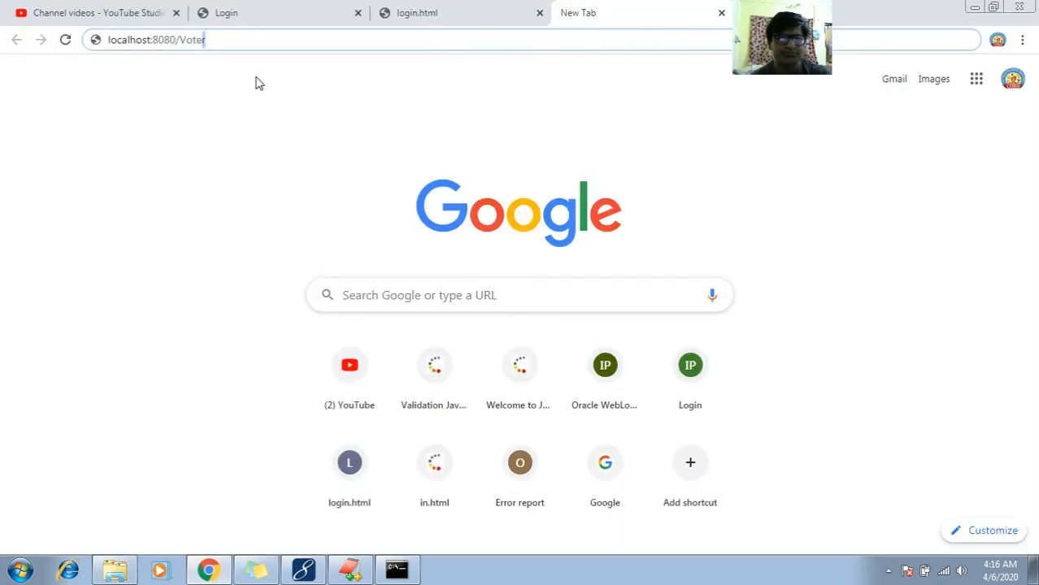
key("ctrl+shift+Left")
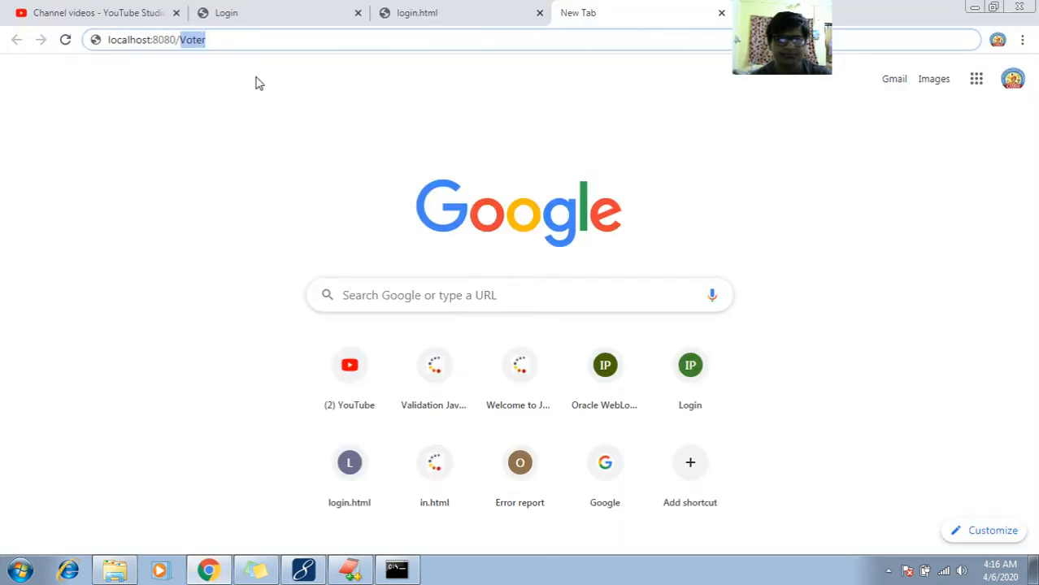
key("ctrl+v")
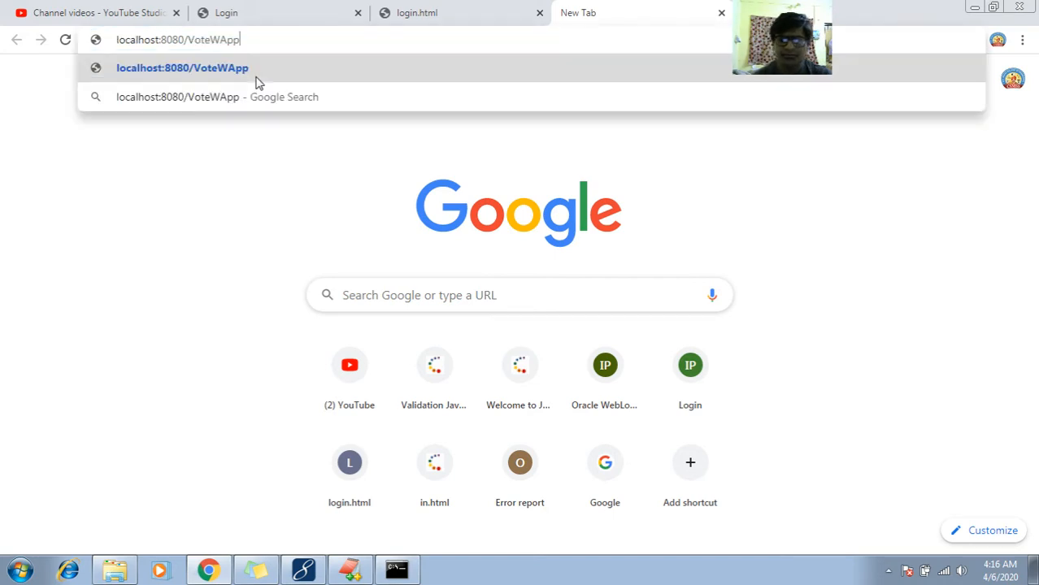
key("Return")
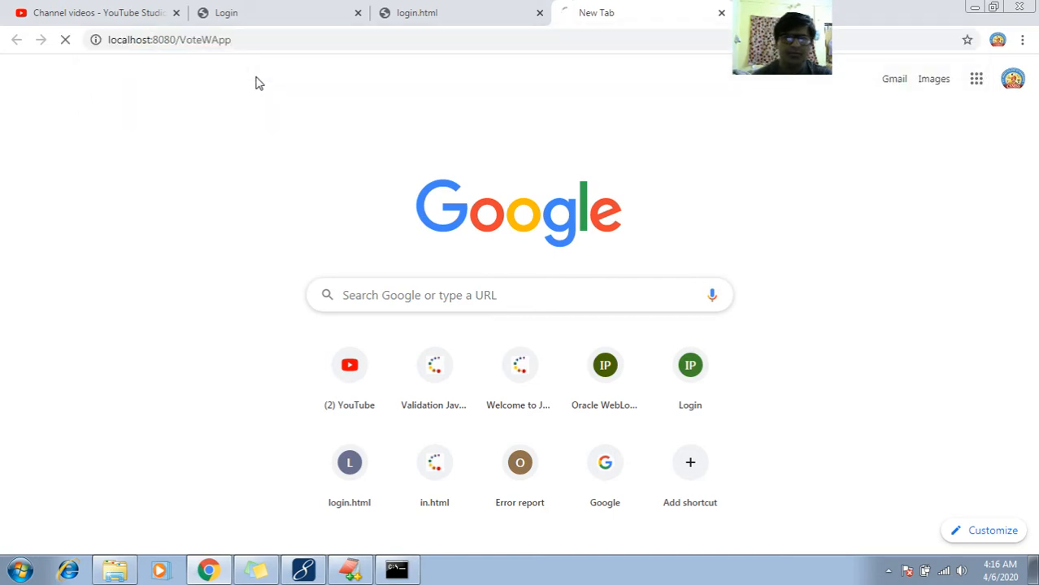
- Review the JBoss startup log in the server console from the run.bat command down to the defaultDomain='jboss' entry
left_click(398, 571)
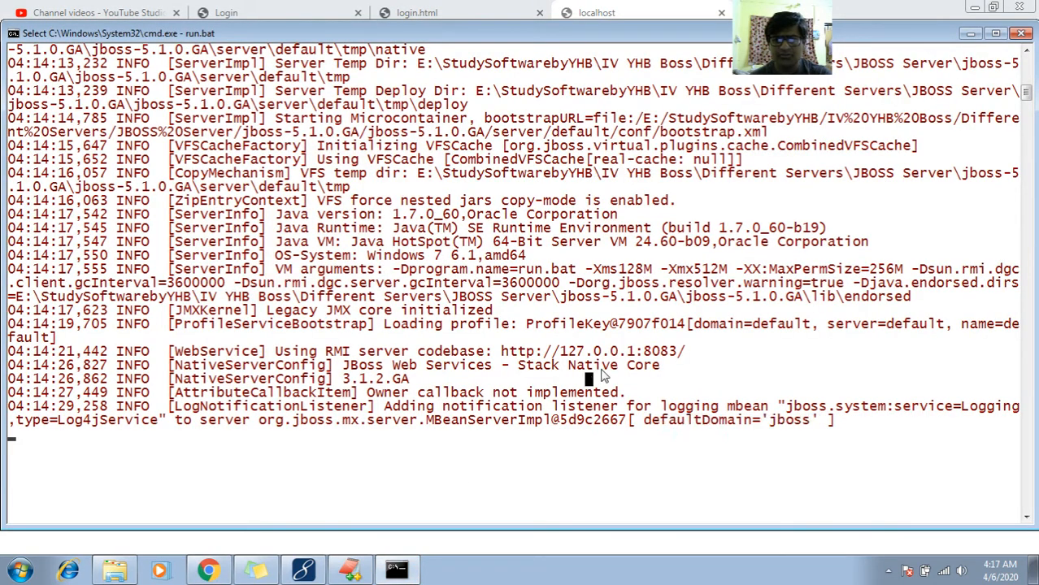
double_click(792, 423)
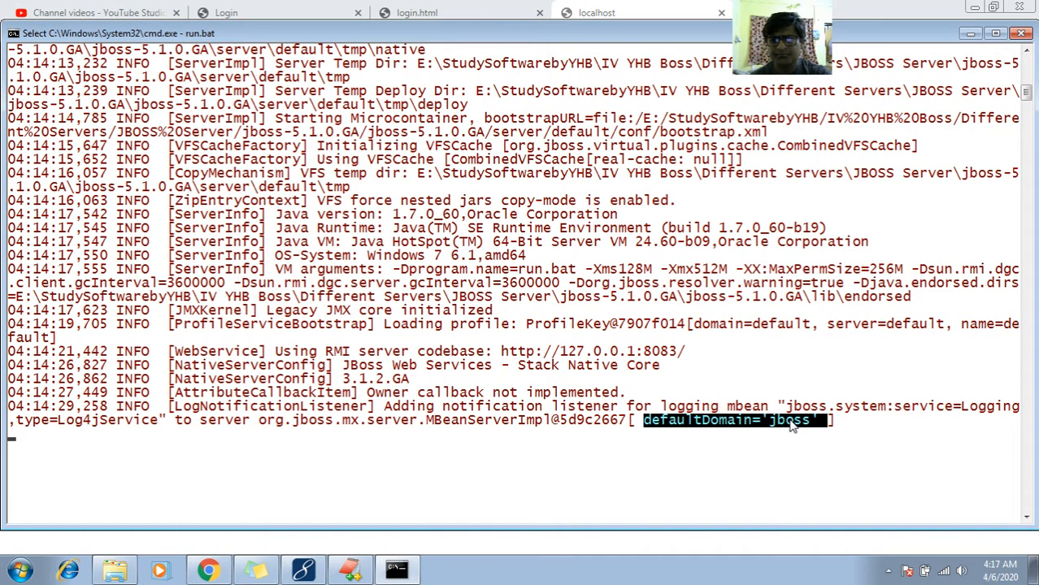
right_click(793, 428)
left_click(1032, 72)
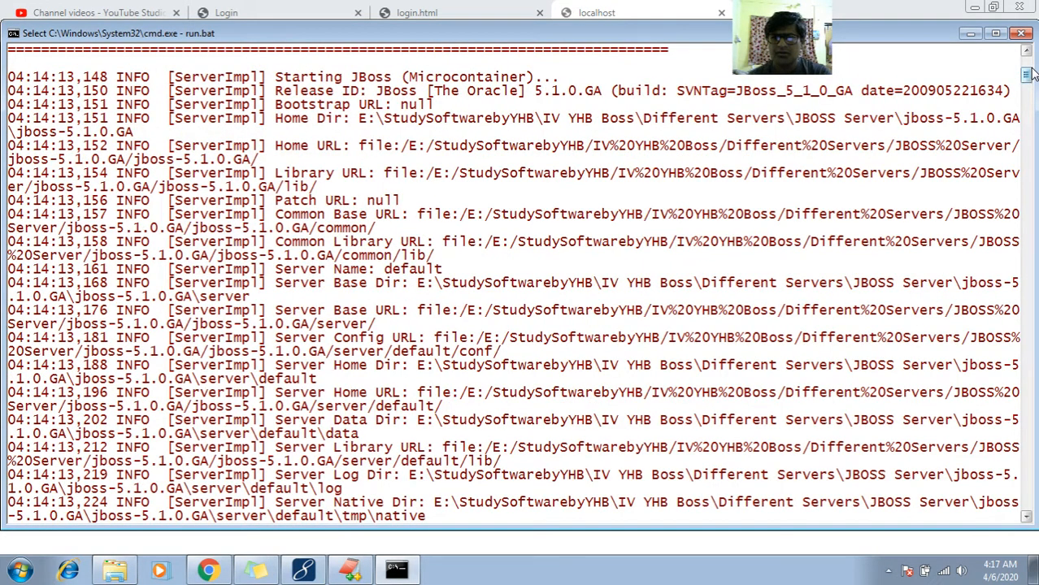
left_click_drag(1027, 75, 1026, 63)
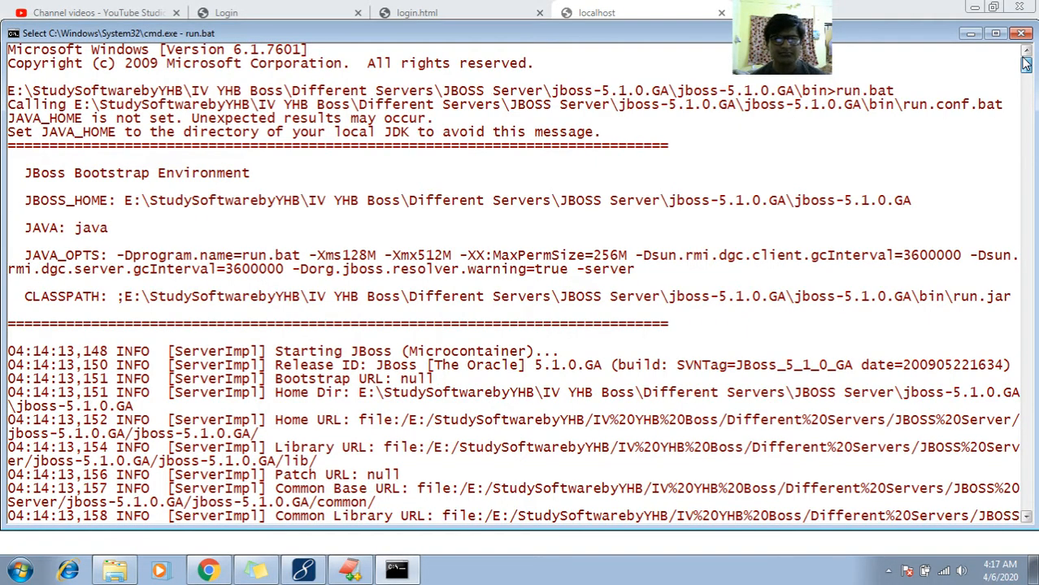
mouse_move(1025, 63)
left_mouse_down()
mouse_move(1025, 108)
mouse_move(1022, 63)
left_mouse_up()
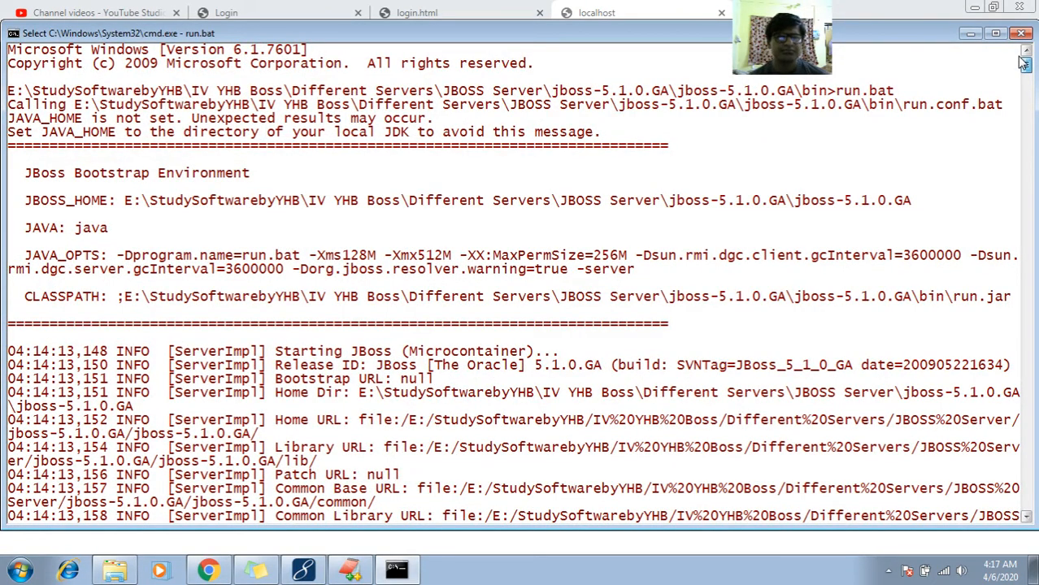
left_click_drag(1022, 63, 1021, 97)
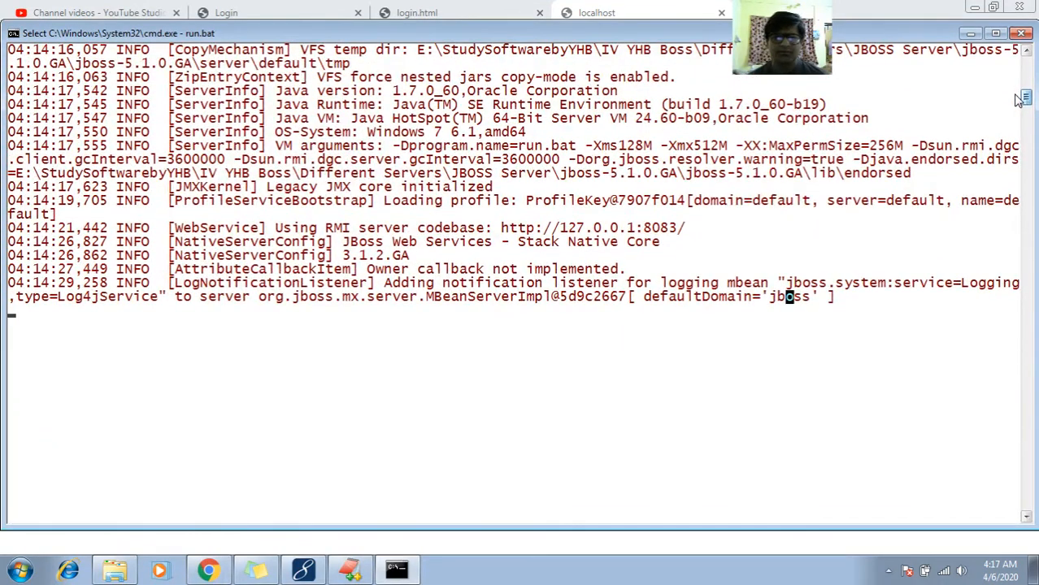
- Cancel the text selection mode in the server console so the paused JBoss startup can continue
left_click(532, 341)
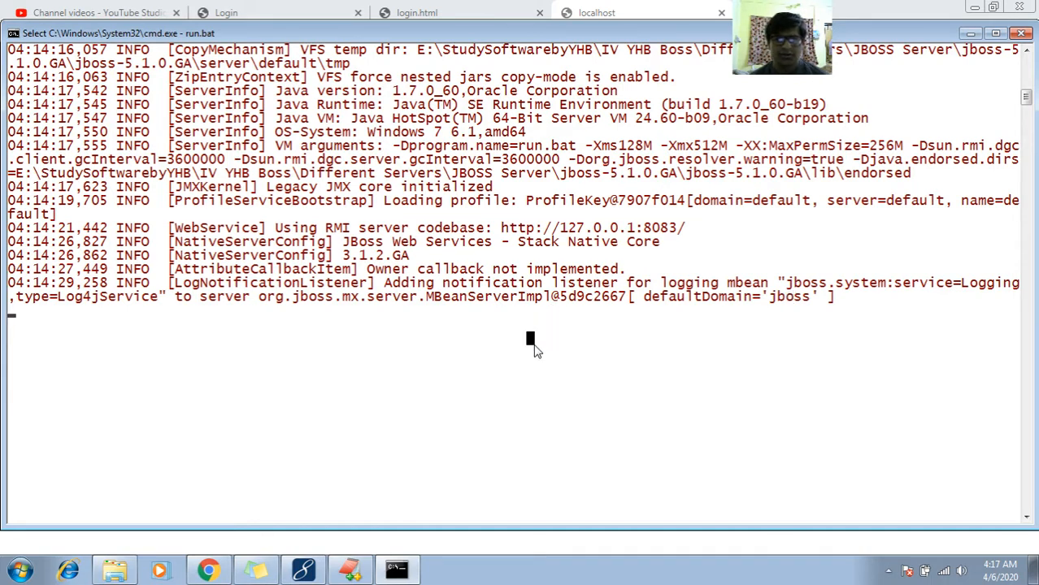
left_click(513, 326)
left_click(497, 312)
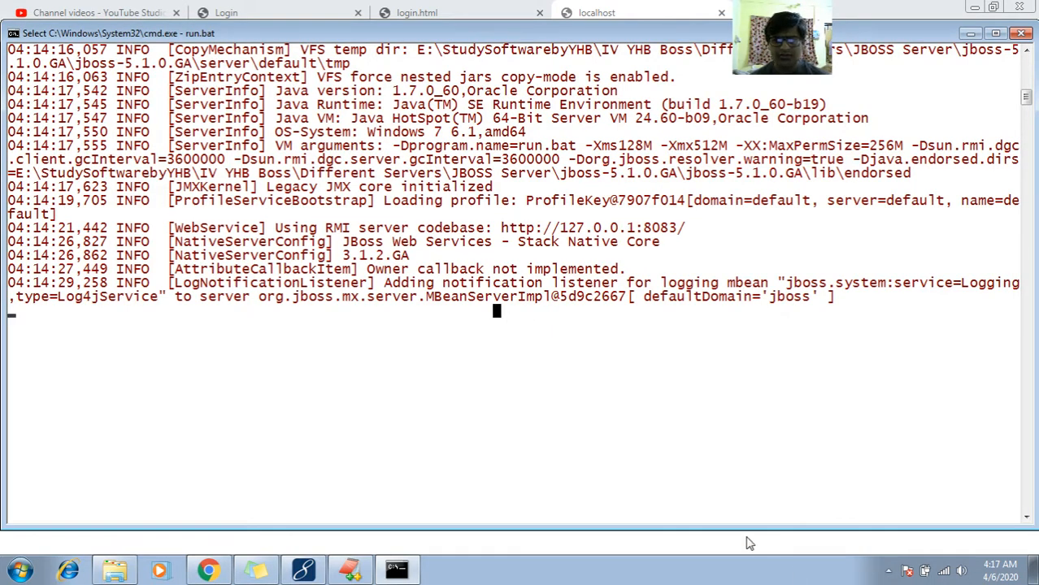
left_click(589, 371)
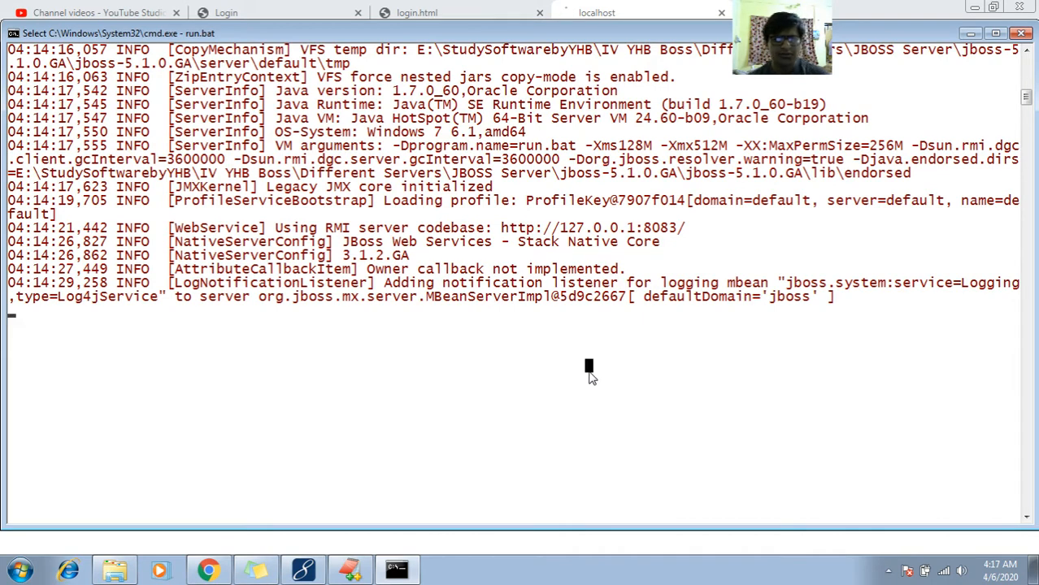
key("Escape")
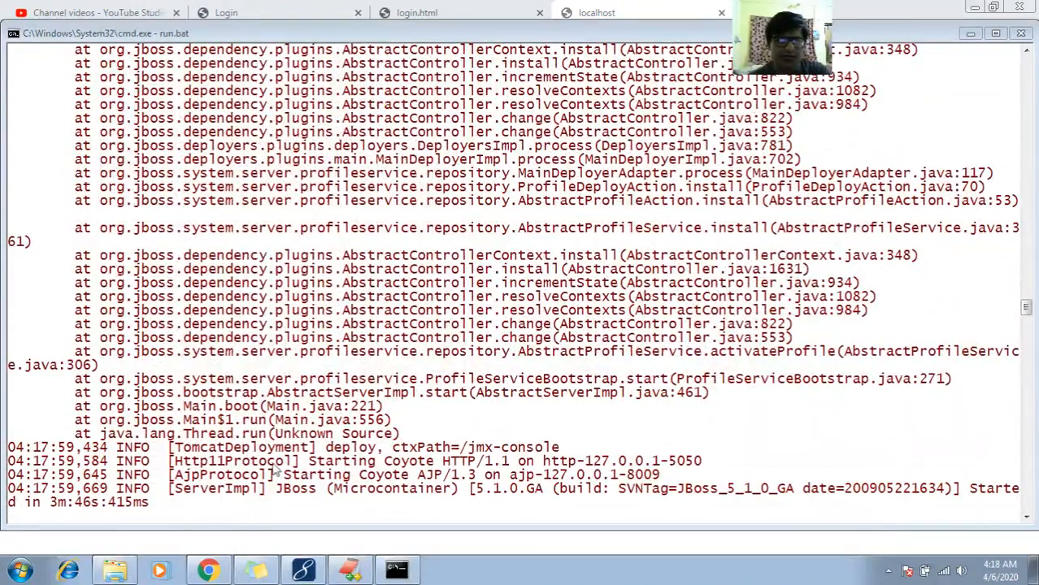
- Try loading localhost:8080/VoteWApp again in Chrome
left_click(209, 571)
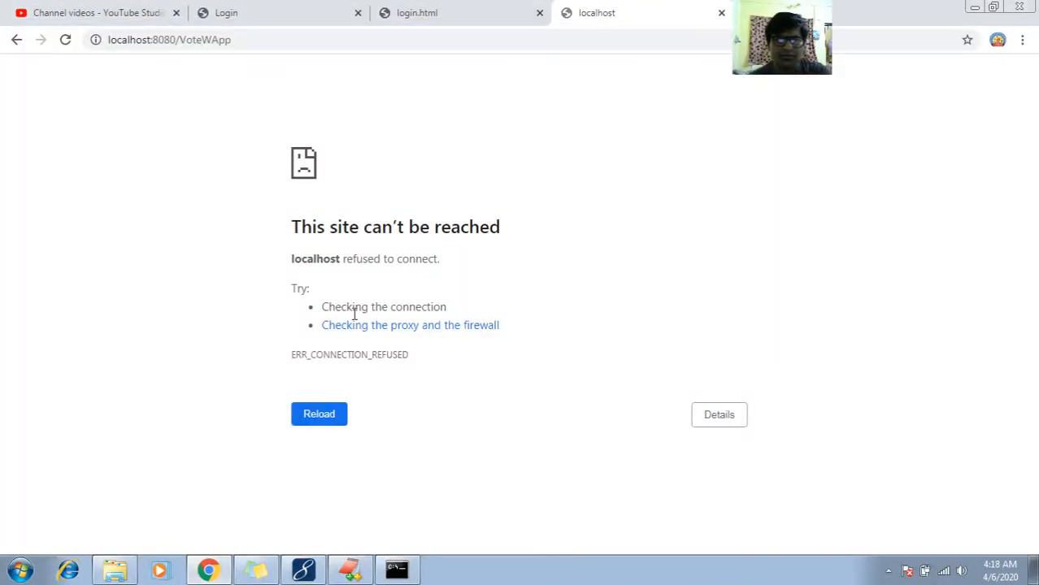
left_click(442, 36)
key("Return")
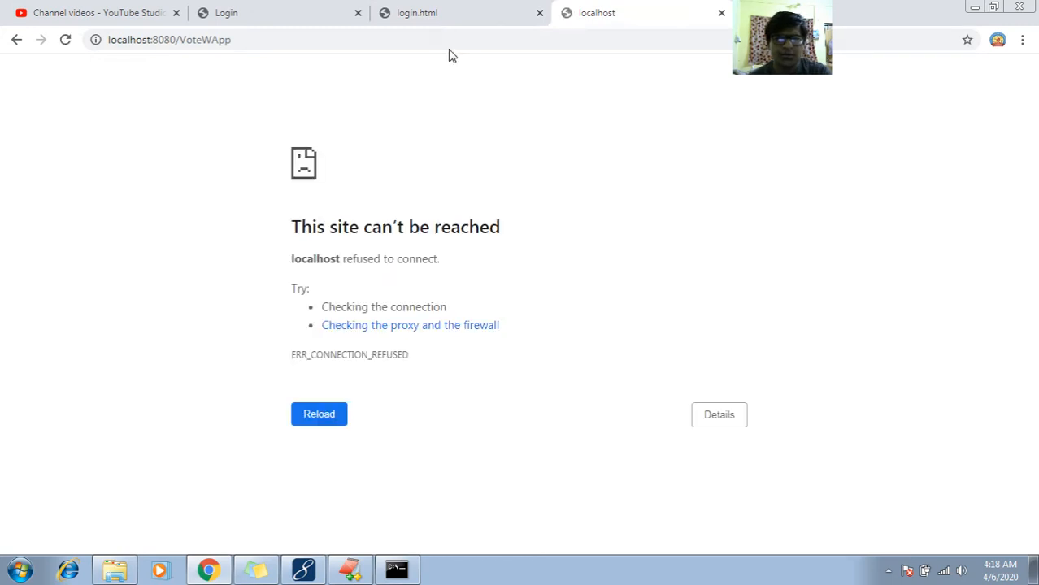
- Glance at the installation notes in EditPlus and mark the HTTP address http-127.0.0.1-5050 in the server console's startup log
left_click(350, 571)
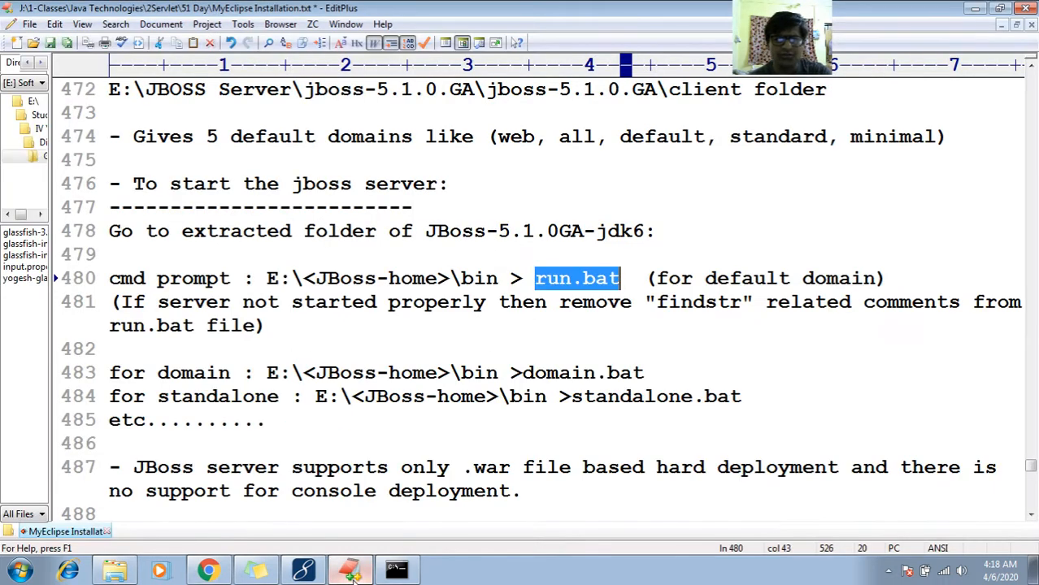
left_click(398, 571)
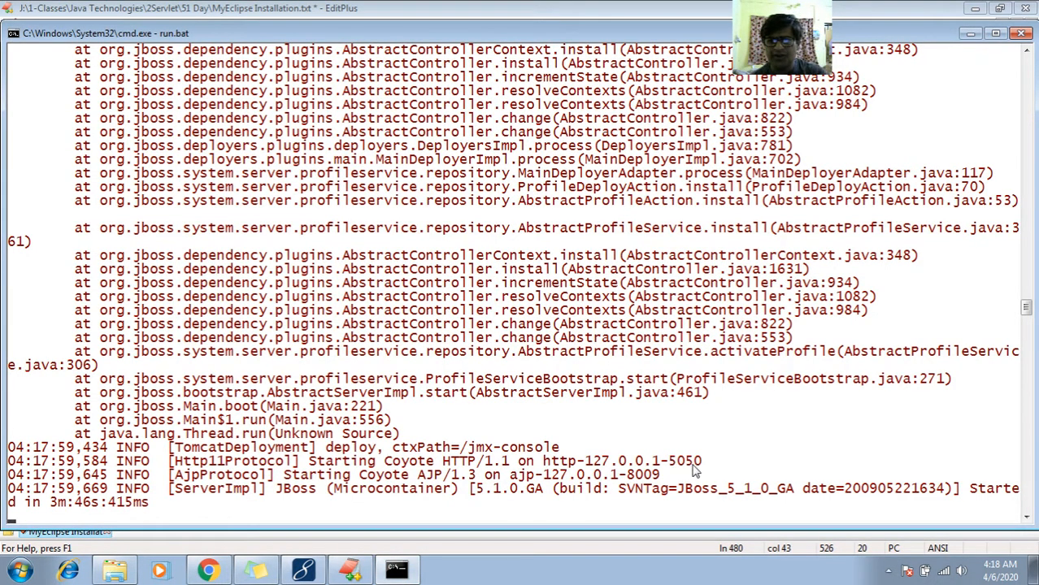
right_click(619, 416)
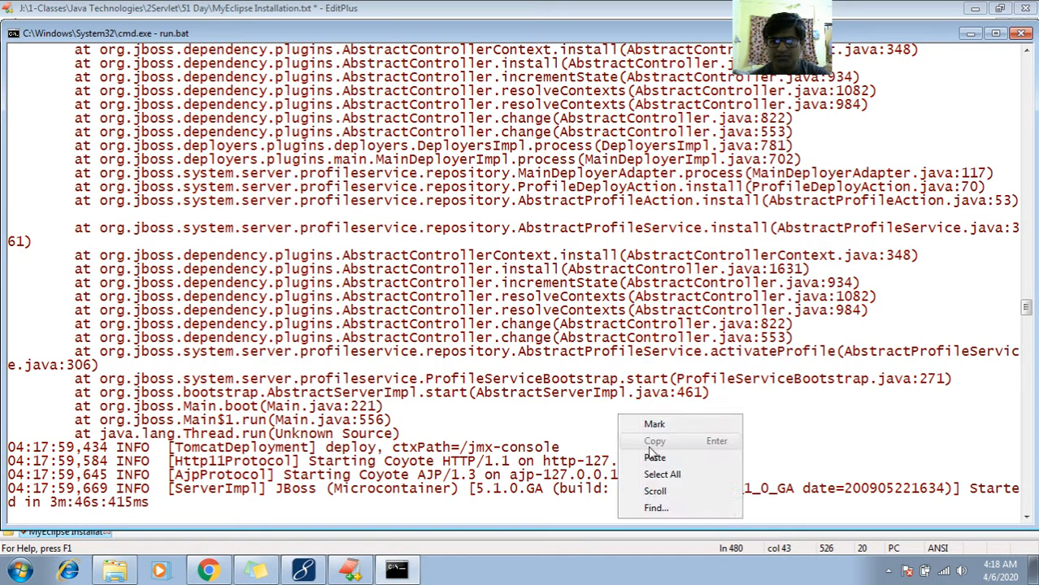
left_click(652, 426)
left_click_drag(544, 464, 700, 464)
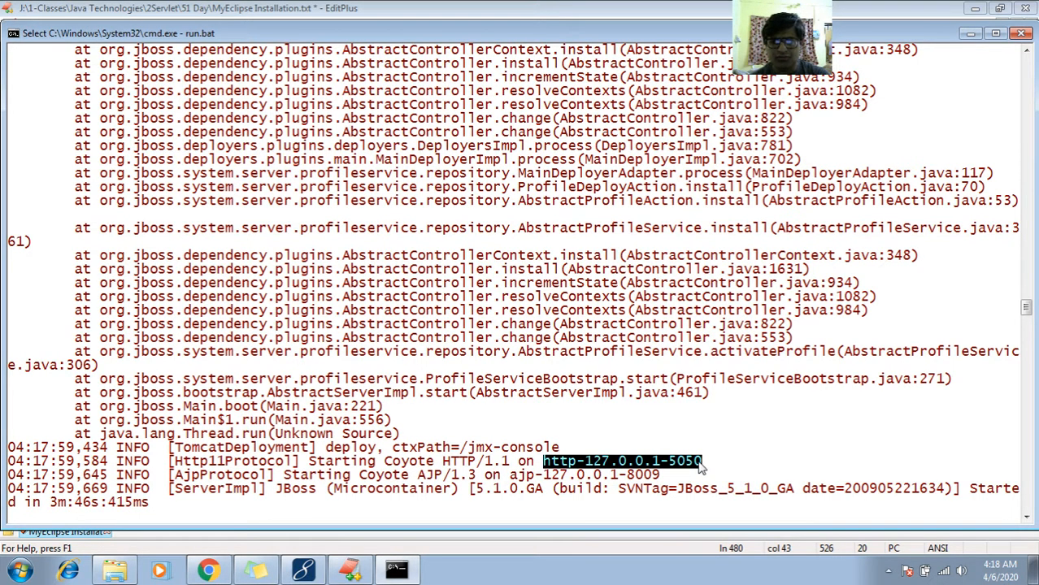
- Change the port in Chrome's VoteWApp address to 5050, load the application, and look over its page heading
left_click(208, 570)
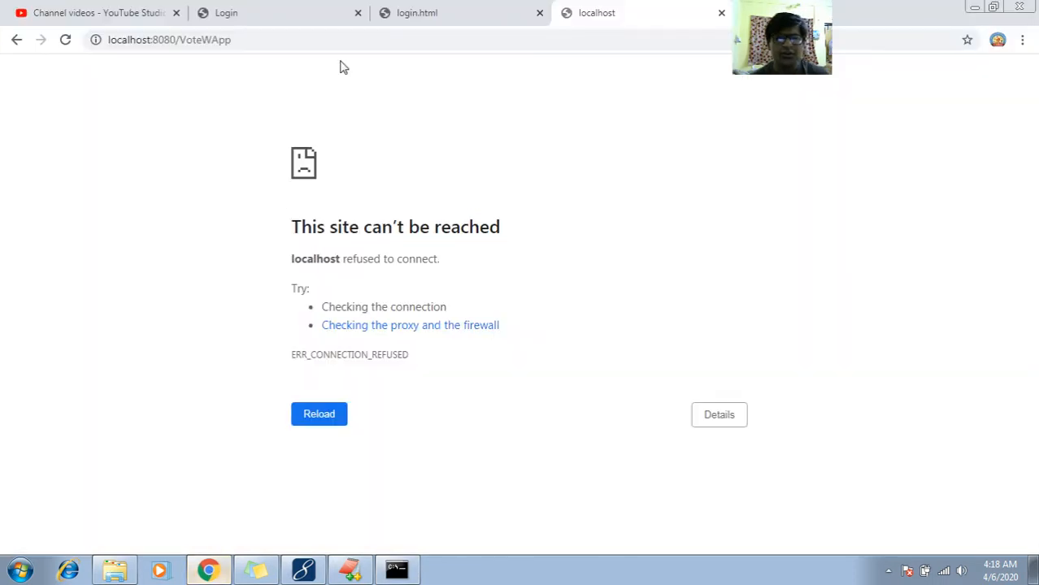
left_click(309, 43)
left_click(174, 40)
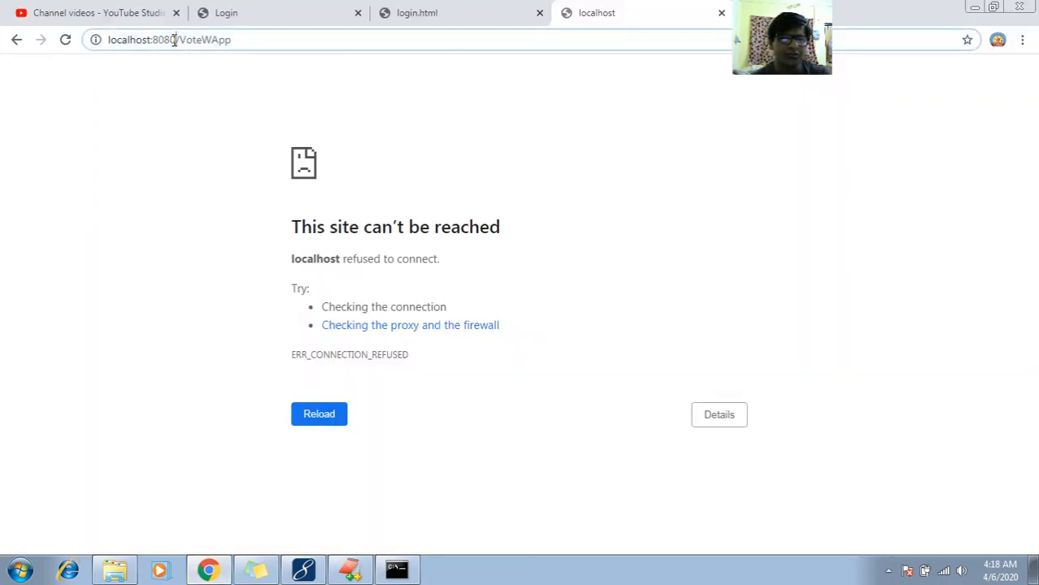
key("shift+Left")
key("shift+Left")
key("shift+Left")
key("shift+Left")
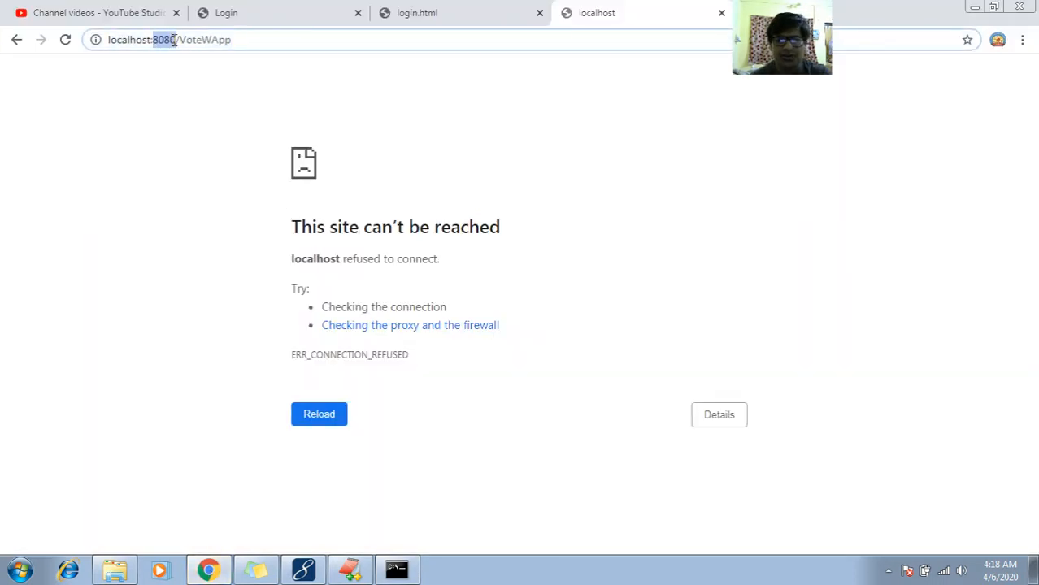
type("5050")
key("Return")
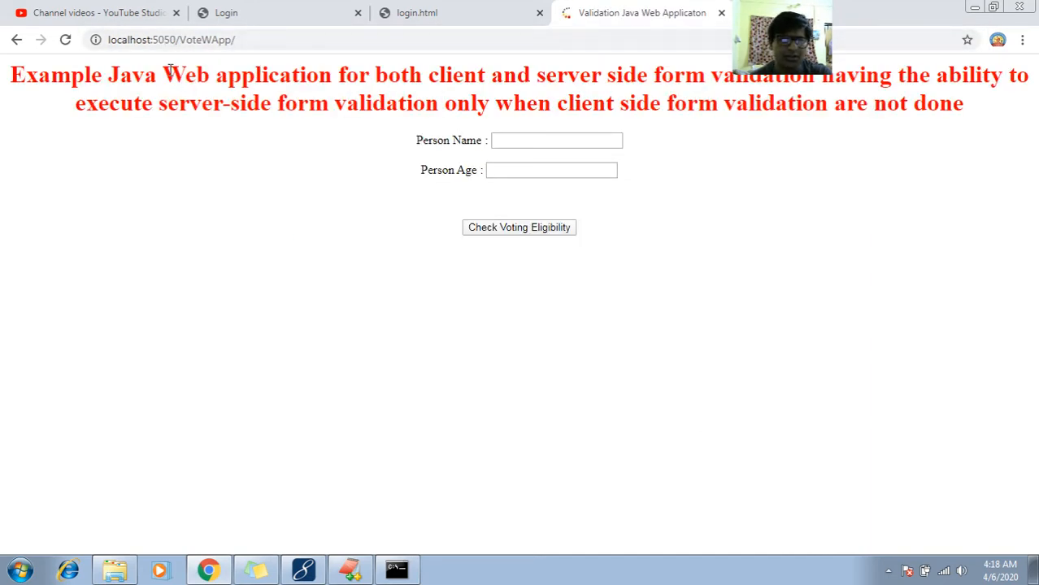
left_click_drag(170, 69, 967, 117)
left_click(815, 154)
- Switch to MyEclipse and look through LoginApp's login.html, web.xml and LoginServlet.java files
left_click(303, 570)
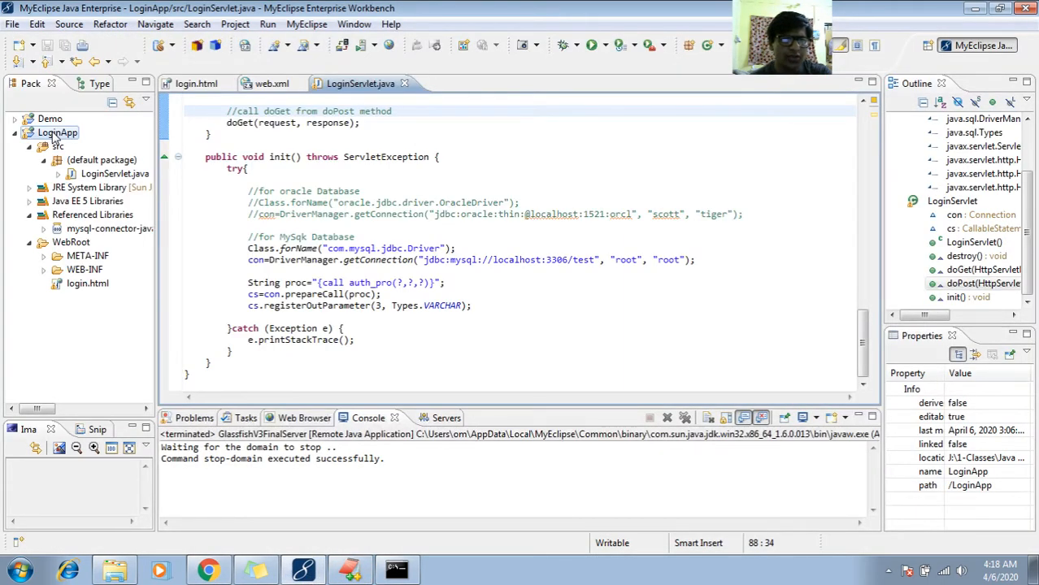
left_click(199, 86)
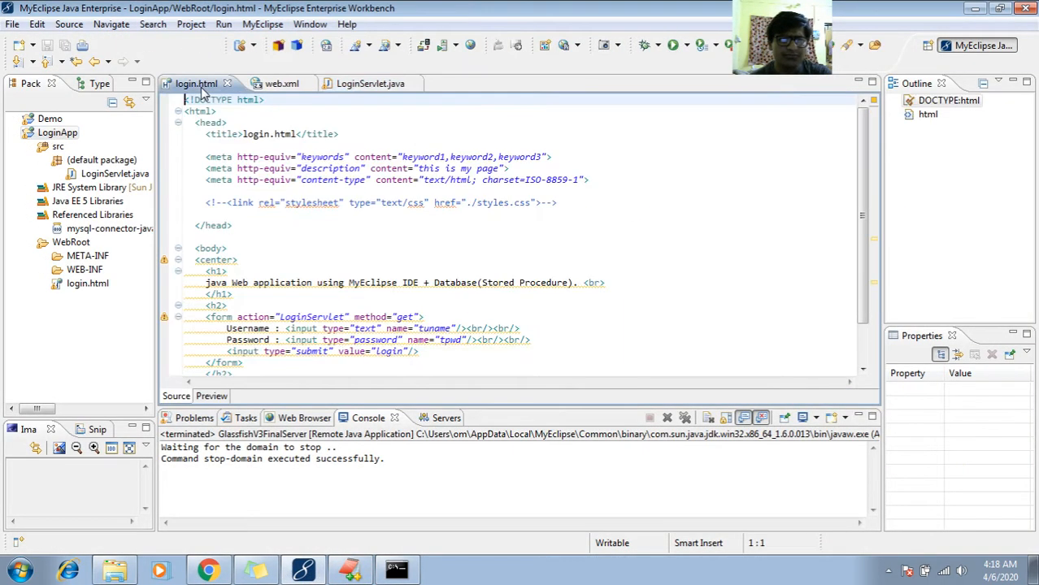
left_click(291, 88)
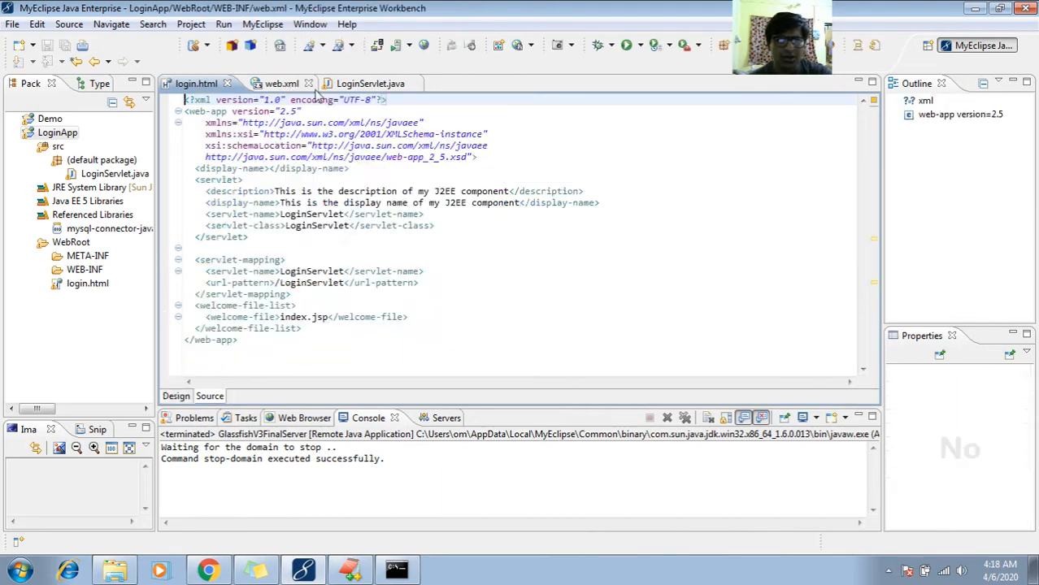
left_click(358, 88)
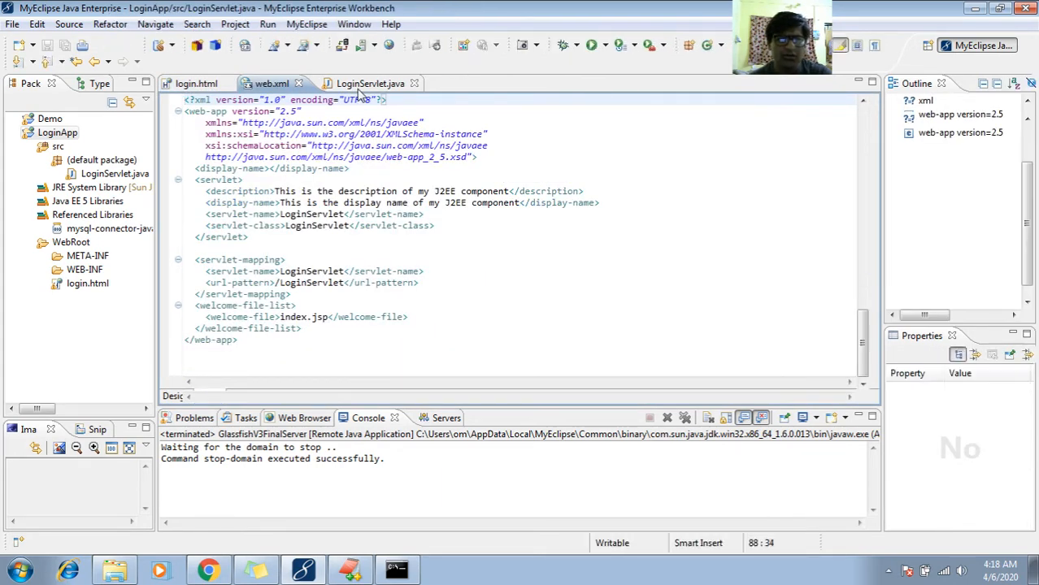
left_click(293, 205)
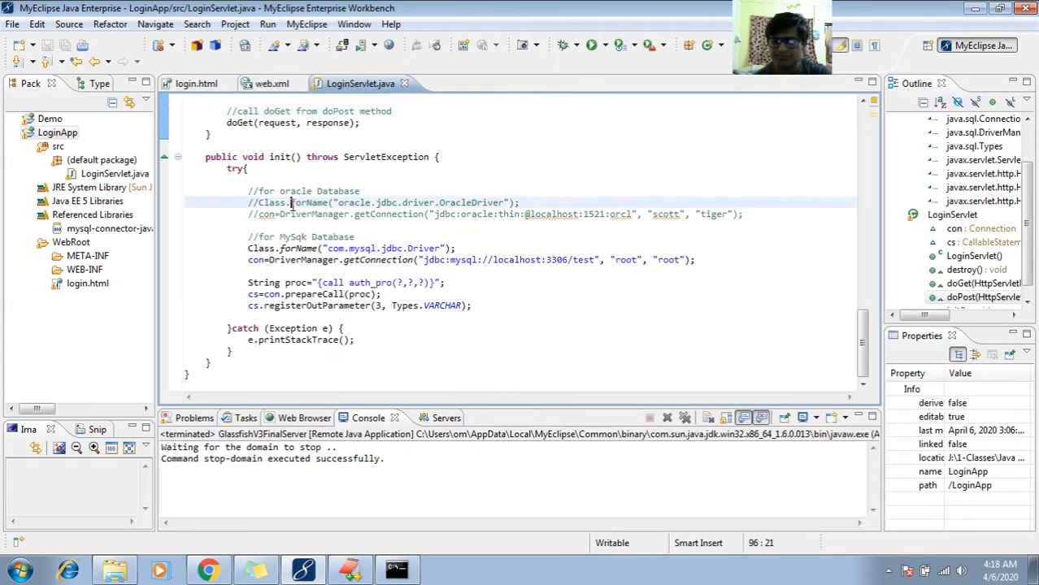
- Read through the LoginServlet.java code from the class declaration down to the end of the init method
key("Page_Up")
key("Page_Up")
key("Page_Up")
key("Page_Up")
key("Down")
key("Down")
key("Down")
key("Down")
key("Down")
key("Down")
key("Down")
key("Down")
key("Down")
key("Down")
key("Down")
key("Down")
key("Down")
key("Down")
key("Down")
key("Down")
key("Down")
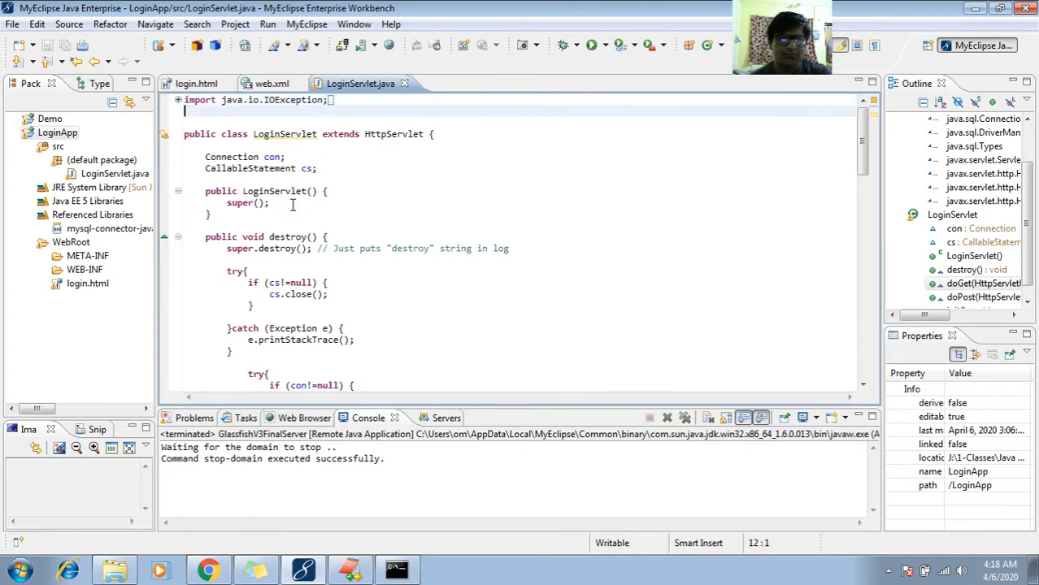
key("Down")
key("Down")
key("Down")
key("Down")
key("Down")
key("Down")
key("Down")
key("Down")
key("Down")
key("Down")
key("Down")
key("Down")
key("Down")
key("Down")
key("Down")
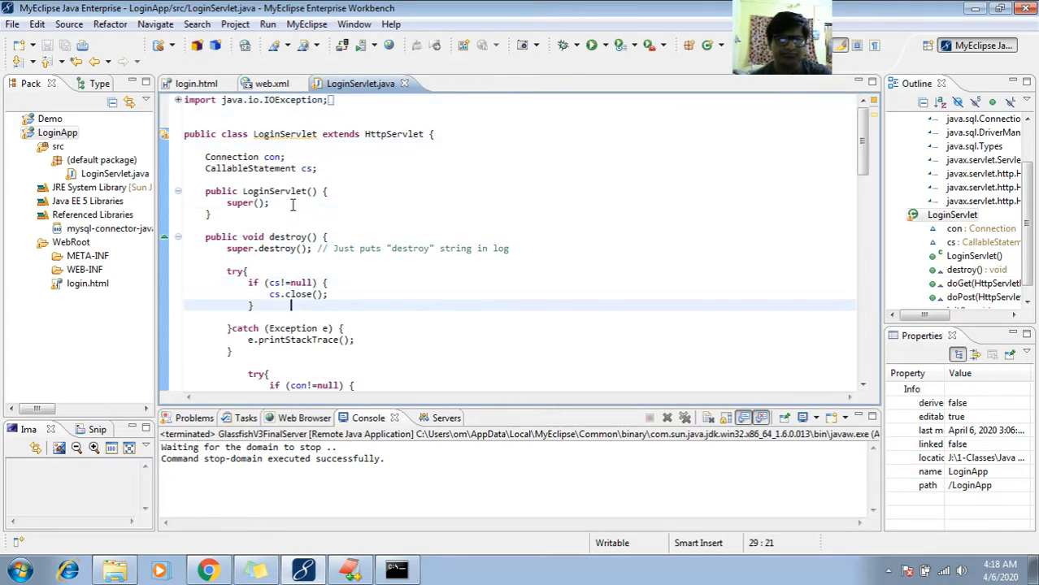
key("Down")
key("Down")
key("Down")
key("Down")
key("Down")
key("Down")
key("Down")
key("Down")
key("Down")
key("Down")
key("Down")
key("Down")
key("Down")
key("Down")
key("Down")
key("Down")
key("Down")
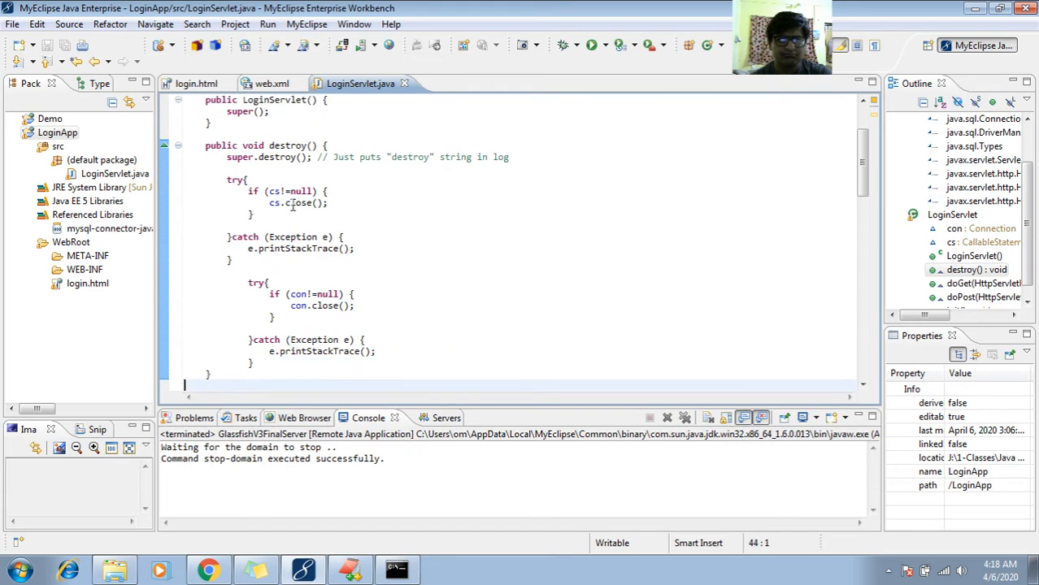
key("Down")
key("Down")
key("Down")
key("Down")
key("Down")
key("Down")
key("Down")
key("Down")
key("Down")
key("Down")
key("Down")
key("Down")
key("Down")
key("Down")
key("Down")
key("Down")
key("Down")
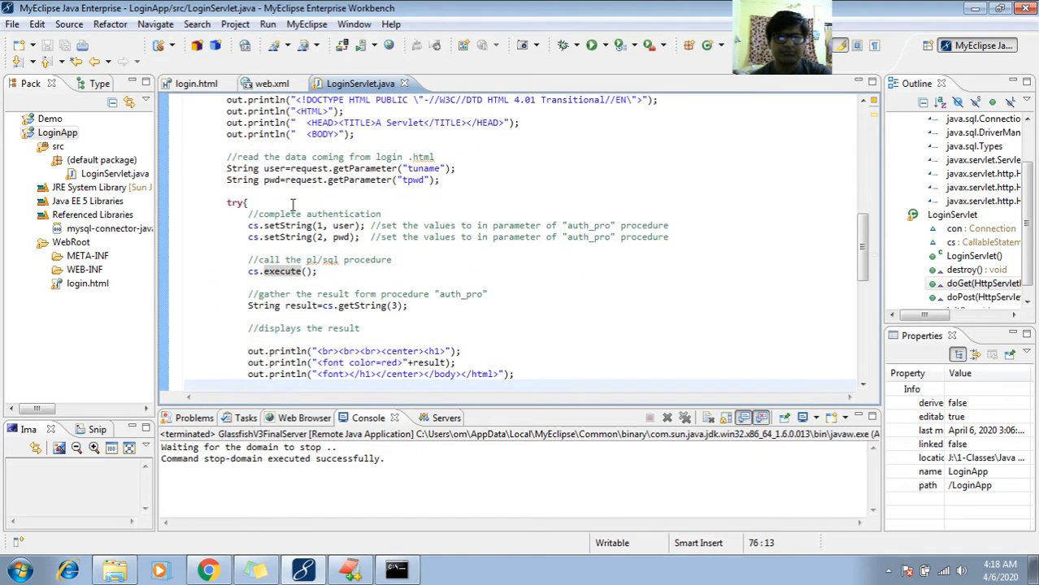
key("Down")
key("Down")
key("Down")
key("Down")
key("Down")
key("Down")
key("Down")
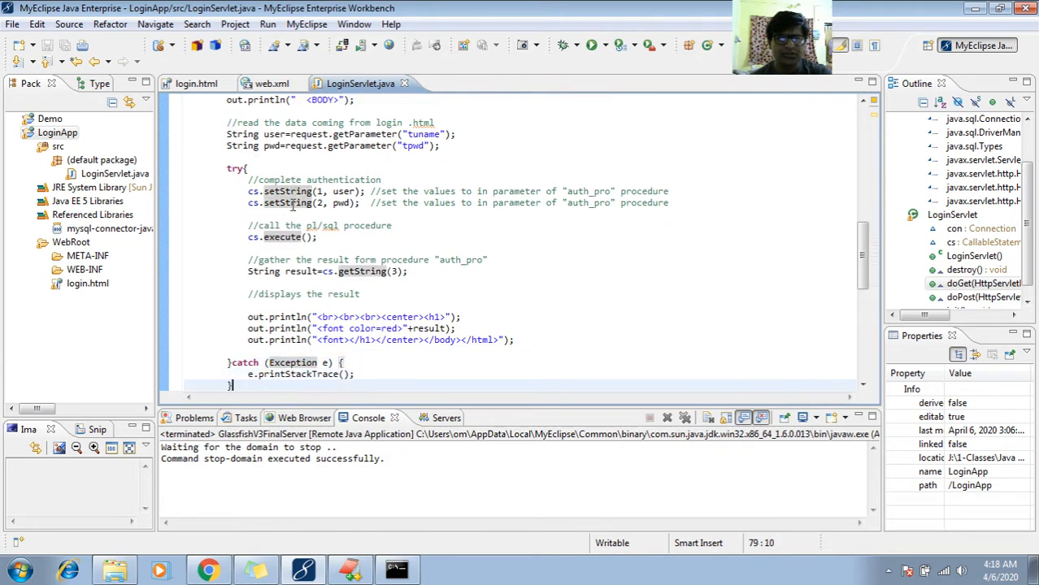
key("Down")
key("Down")
key("Down")
key("Down")
key("Down")
key("Down")
key("Down")
key("Down")
key("Down")
key("Down")
key("Down")
key("Down")
key("Down")
key("Down")
key("Down")
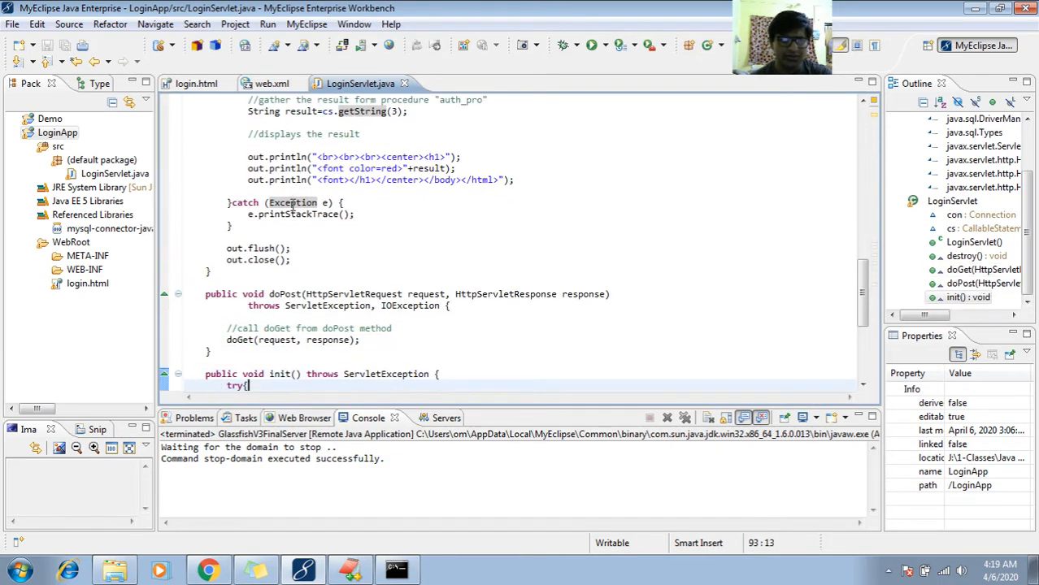
key("Down")
key("Down")
key("Down")
key("Down")
key("Down")
key("Down")
key("Down")
key("Down")
key("Down")
key("Down")
key("Down")
key("Down")
key("Down")
key("Down")
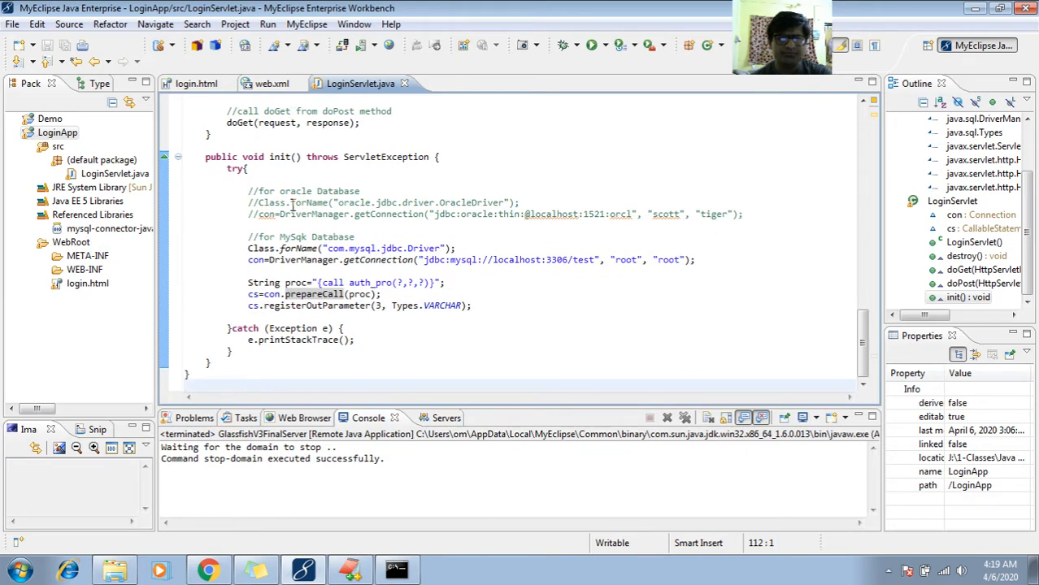
- Switch to Chrome, review the GlassFish console login, login.html and VoteWApp pages, and minimize the browser
left_click(208, 572)
left_click(236, 12)
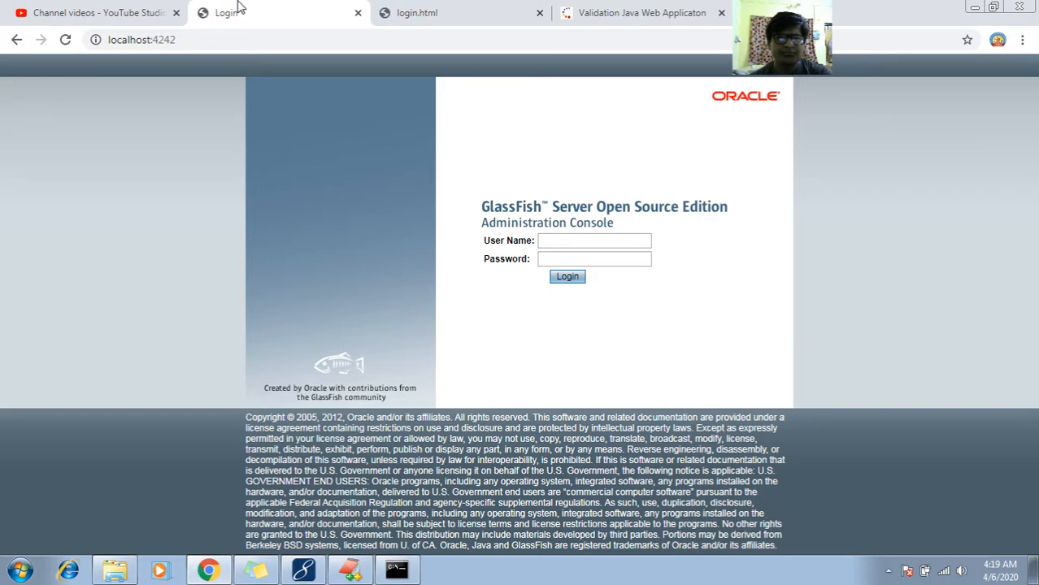
left_click(609, 10)
left_click(291, 10)
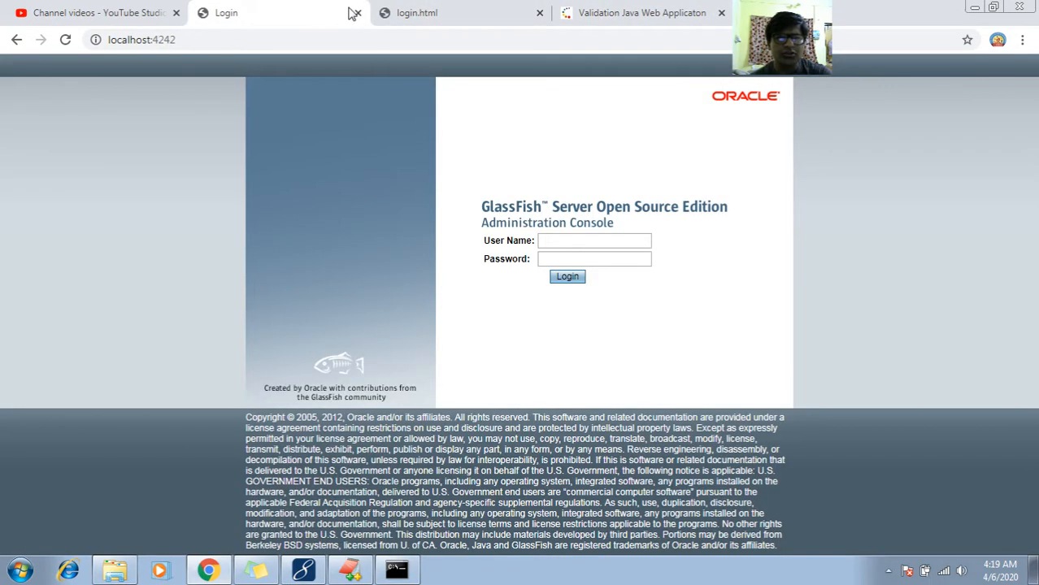
left_click(443, 9)
left_click(601, 10)
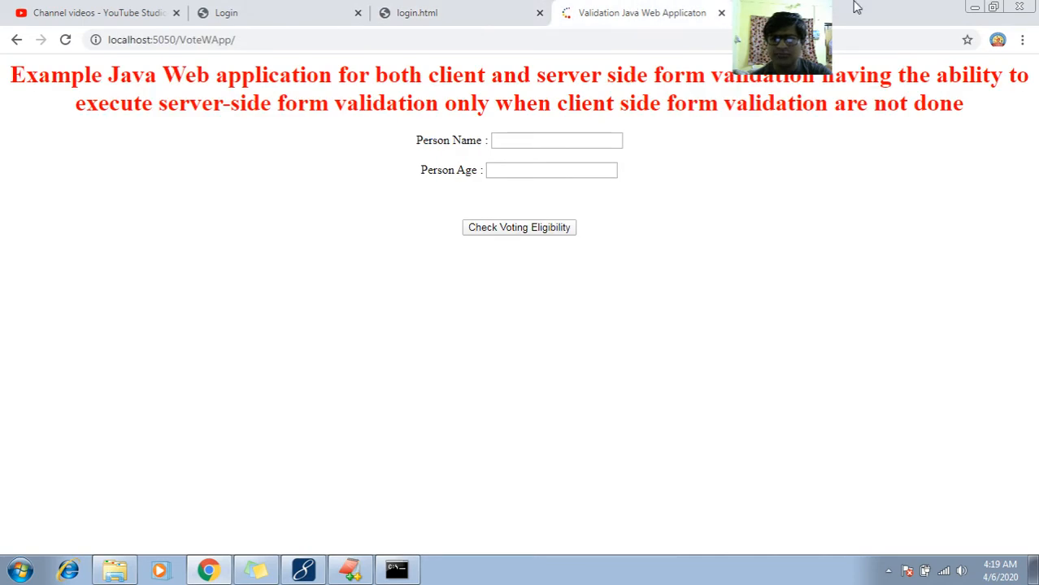
left_click(975, 7)
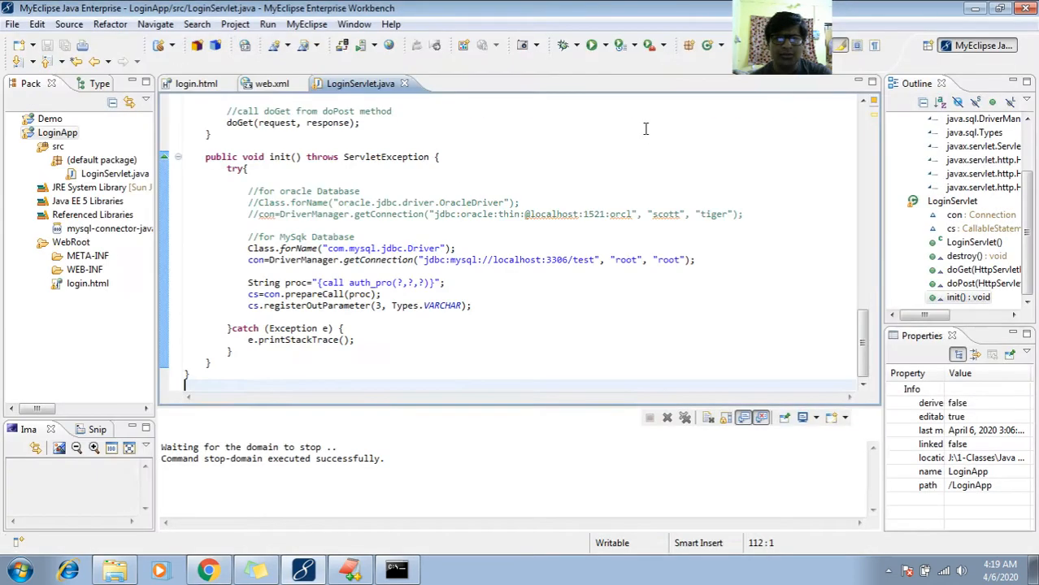
- Switch to the EditPlus installation notes and mark the line 481 remark about removing "findstr" comments from run.bat
mouse_move(307, 345)
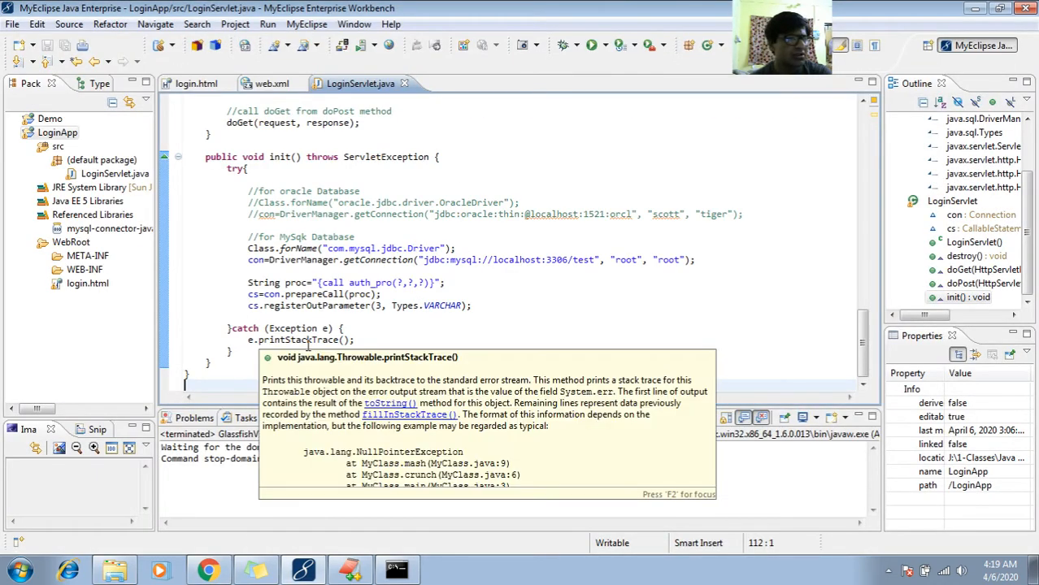
left_click(350, 568)
left_click(294, 401)
key("Up")
key("Up")
key("Up")
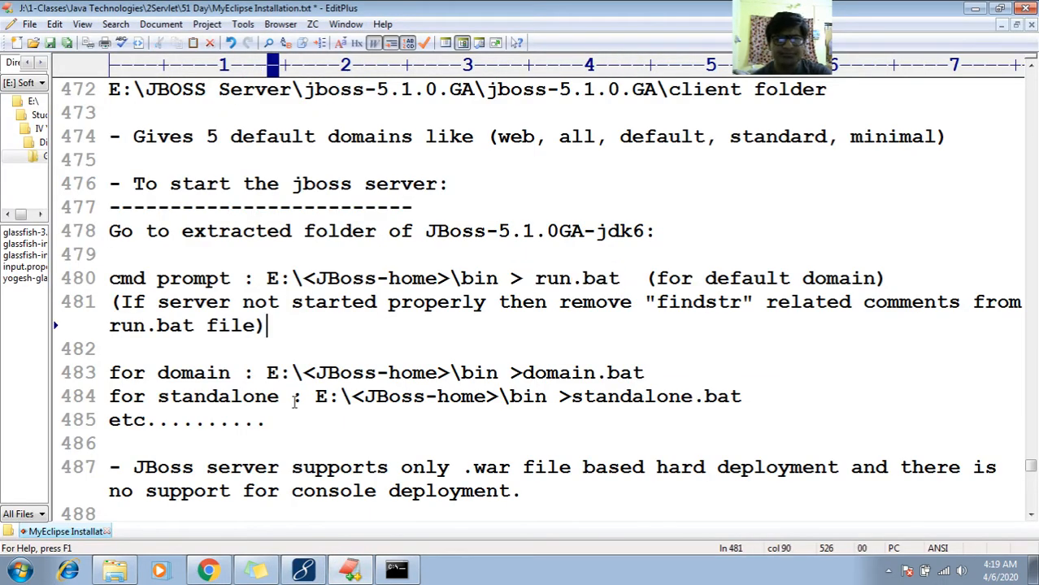
key("Down")
key("Down")
key("Up")
key("Up")
key("Up")
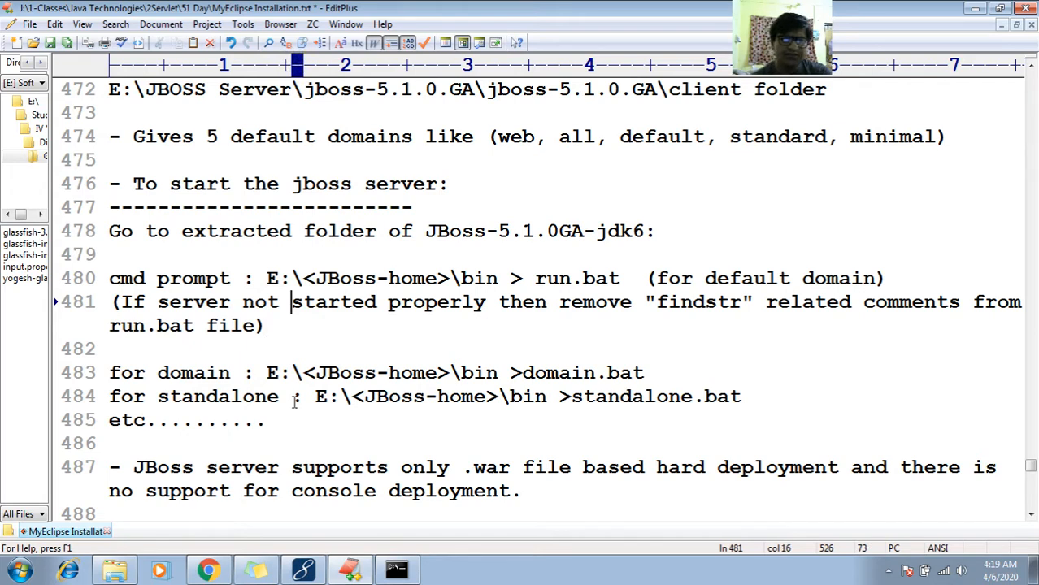
key("Home")
key("shift+Down")
key("shift+Down")
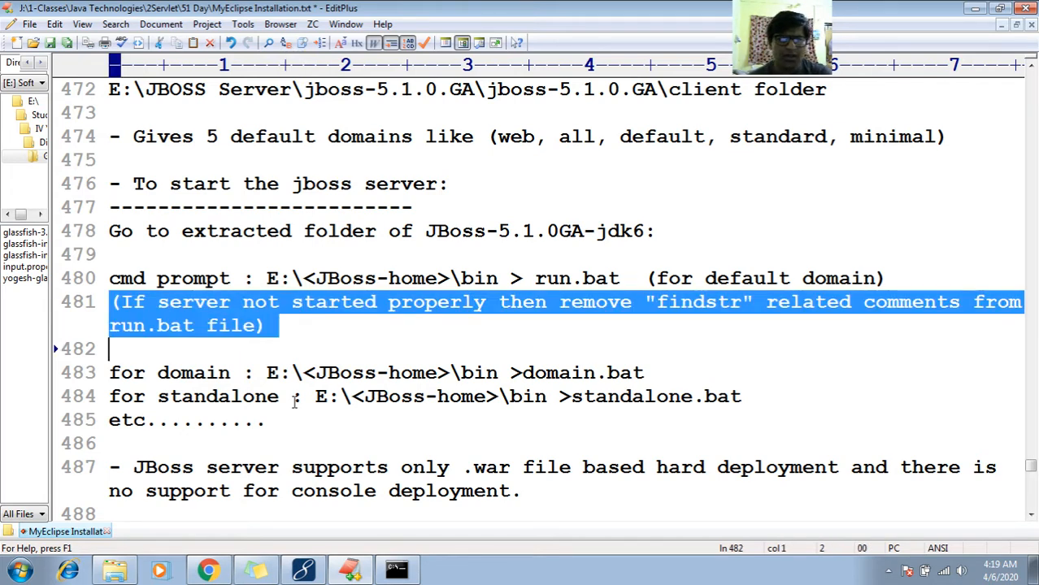
- Mark the domain.bat and standalone.bat startup commands on lines 483 to 485 of the notes
key("Down")
key("Down")
key("Up")
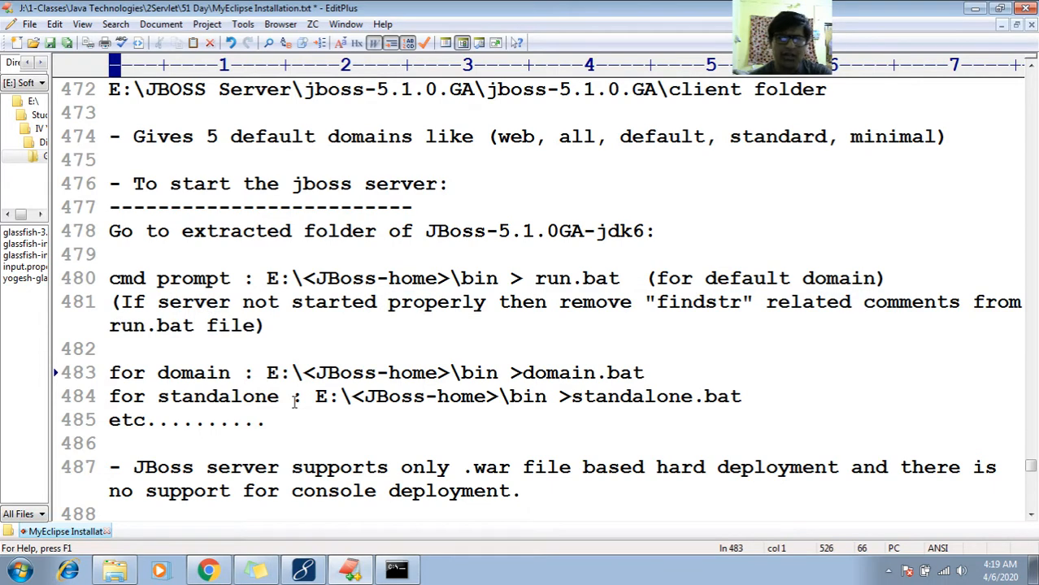
key("shift+End")
key("shift+Down")
key("shift+Down")
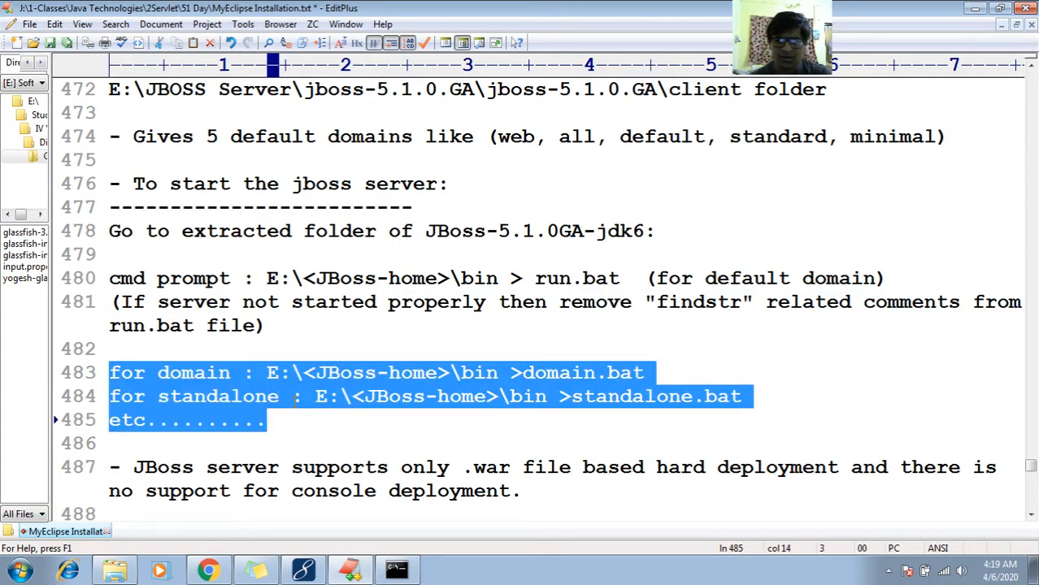
- Mark the line 487 note about JBoss supporting only .war file based hard deployment
key("Down")
key("Down")
key("Down")
key("Down")
key("Down")
key("Down")
key("Down")
key("Down")
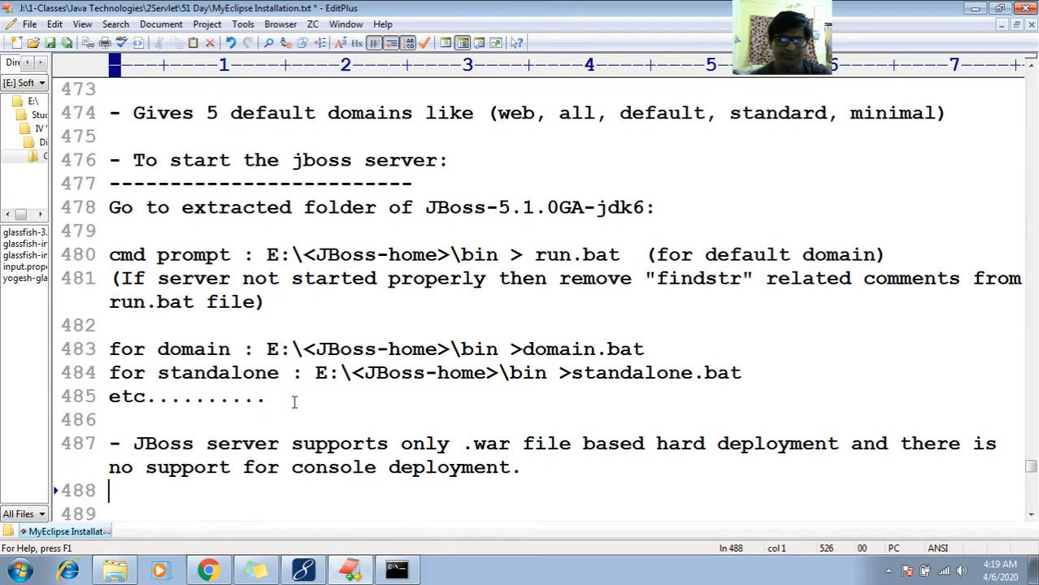
key("Up")
key("Up")
key("Up")
key("Up")
key("Up")
key("Up")
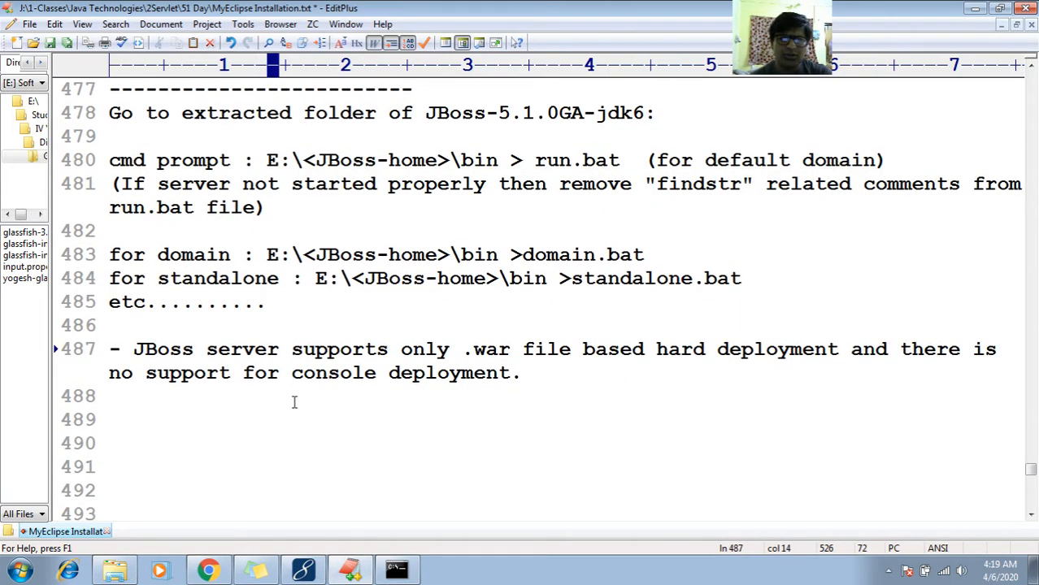
key("Home")
key("shift+Down")
key("shift+Down")
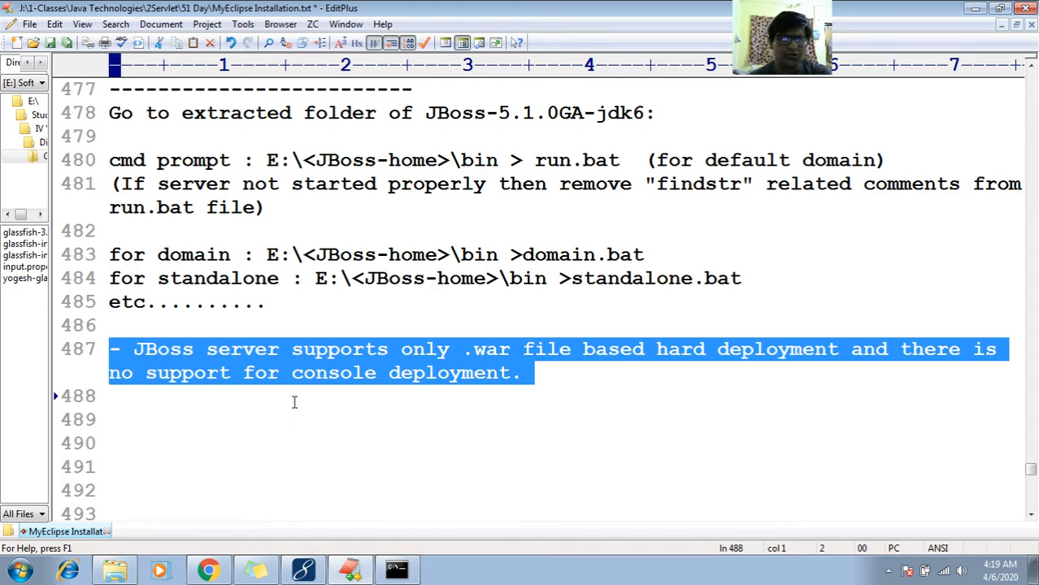
- Insert "(direcory)" directly after "console" in the JBoss deployment note on line 487
key("Down")
key("Left")
key("Left")
key("Left")
key("Left")
key("Left")
key("Left")
key("Left")
key("Left")
key("Left")
key("Left")
key("Left")
key("Left")
key("Left")
key("Left")
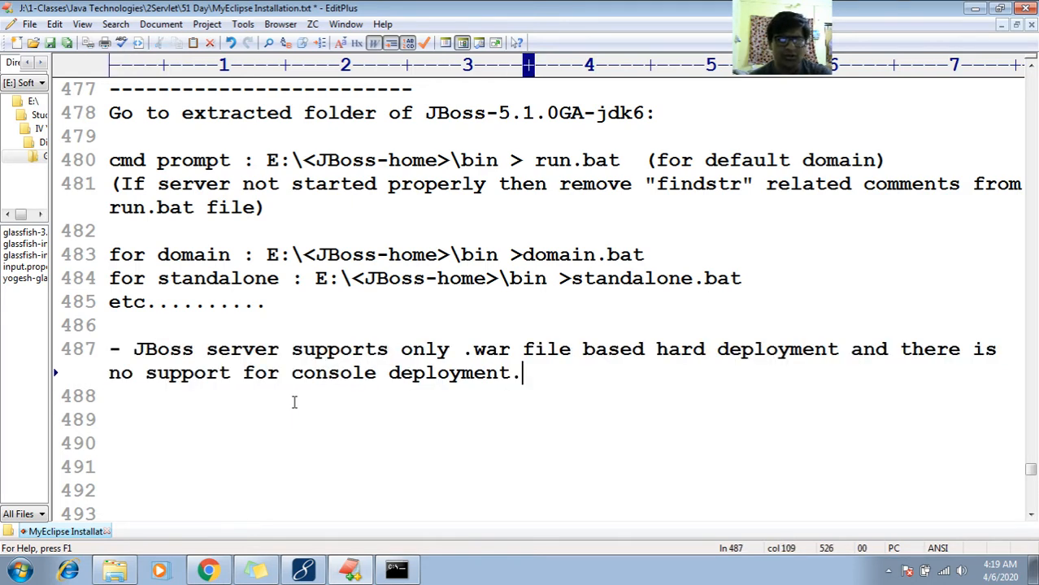
type("()")
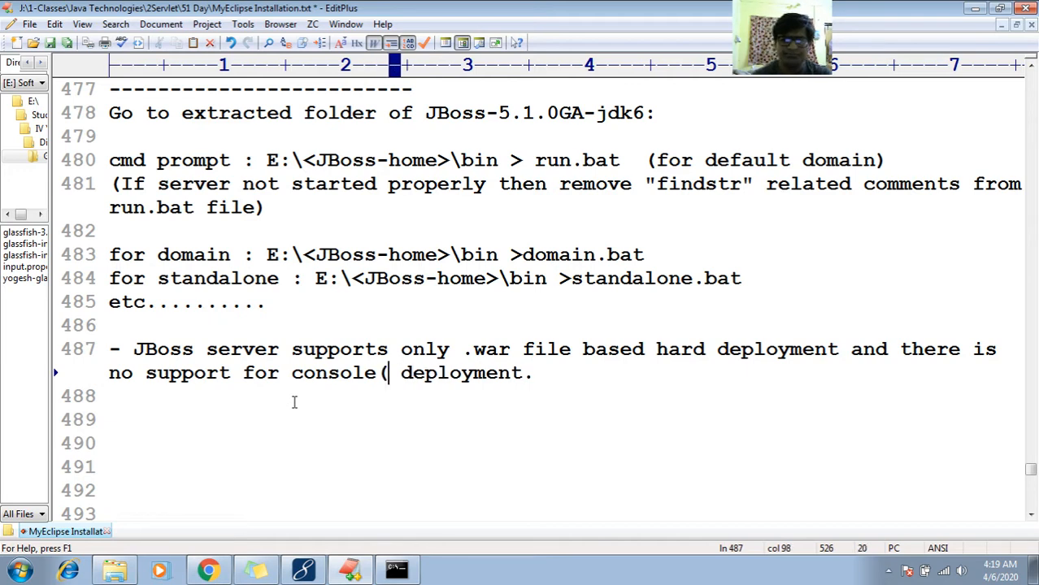
key("Left")
type("de")
key("BackSpace")
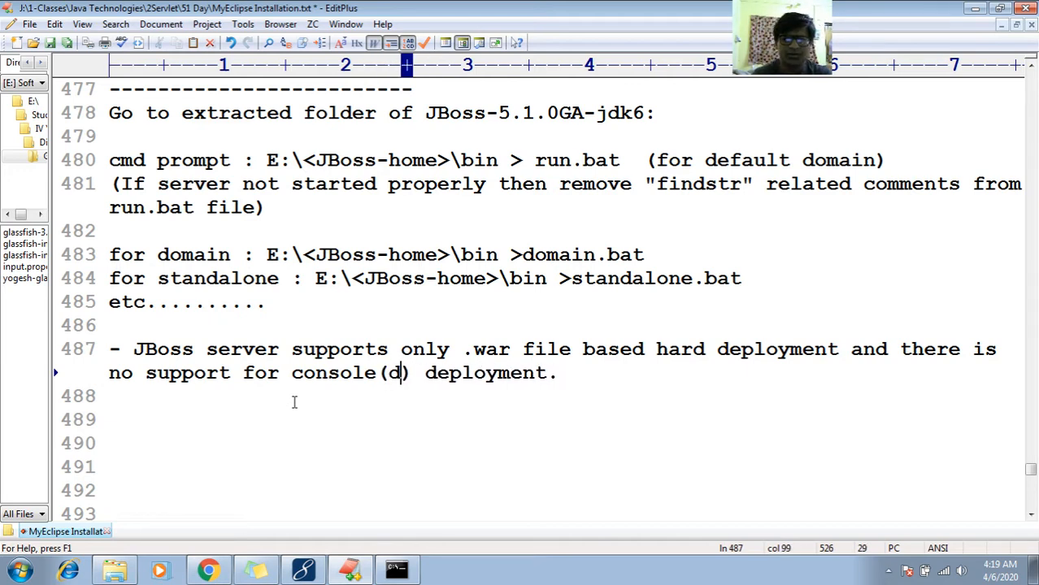
type("irevo")
key("BackSpace")
key("BackSpace")
type("cory")
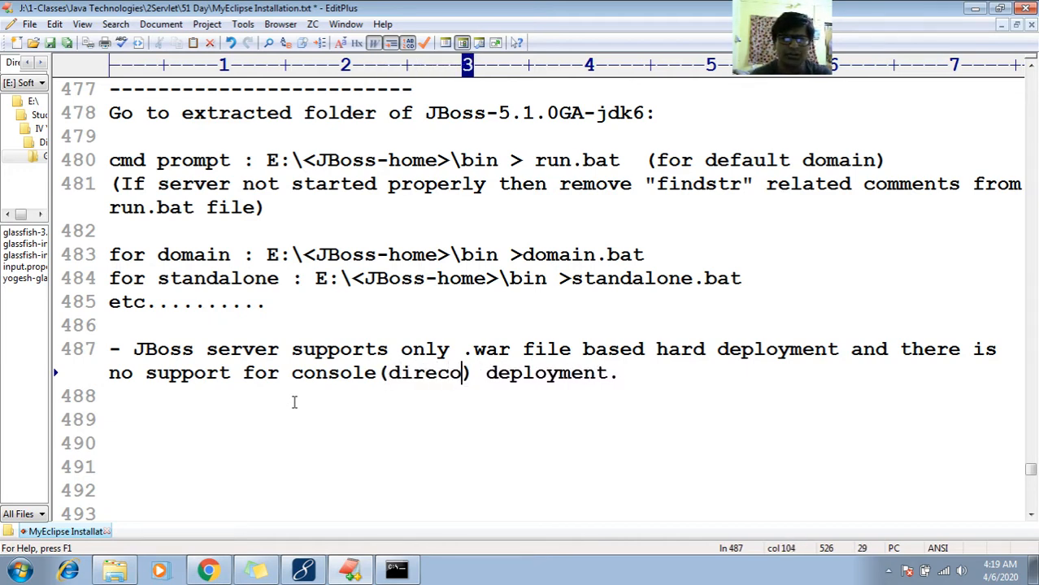
- Remove the full stop at the end of line 487 and correct "direcory" to "directory"
key("End")
key("BackSpace")
key("Left")
key("Left")
key("Left")
key("Left")
key("Left")
key("Left")
key("Left")
key("Left")
key("Left")
key("Left")
key("Left")
key("Left")
key("Left")
key("Left")
key("Left")
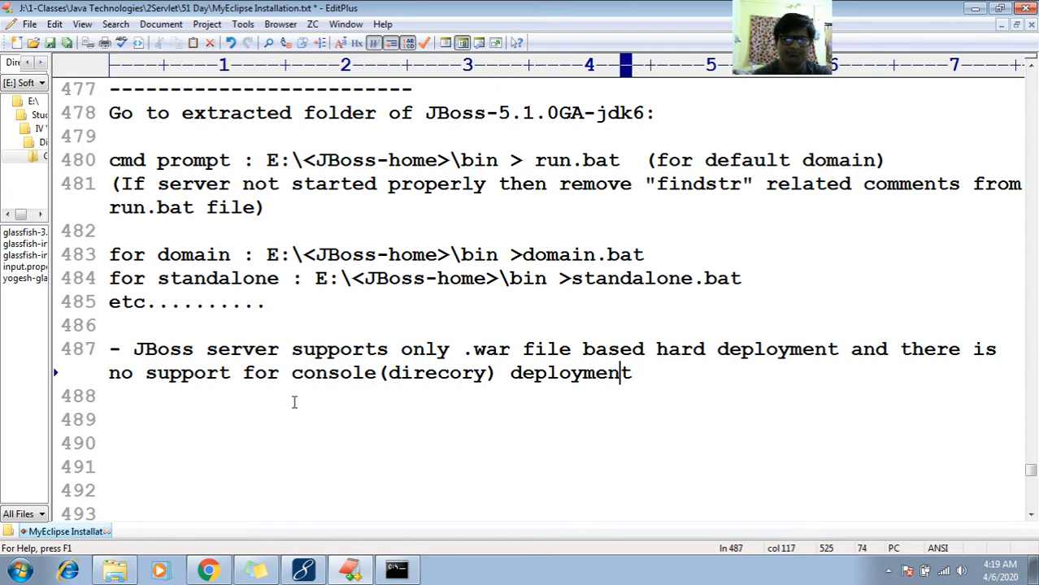
type("t")
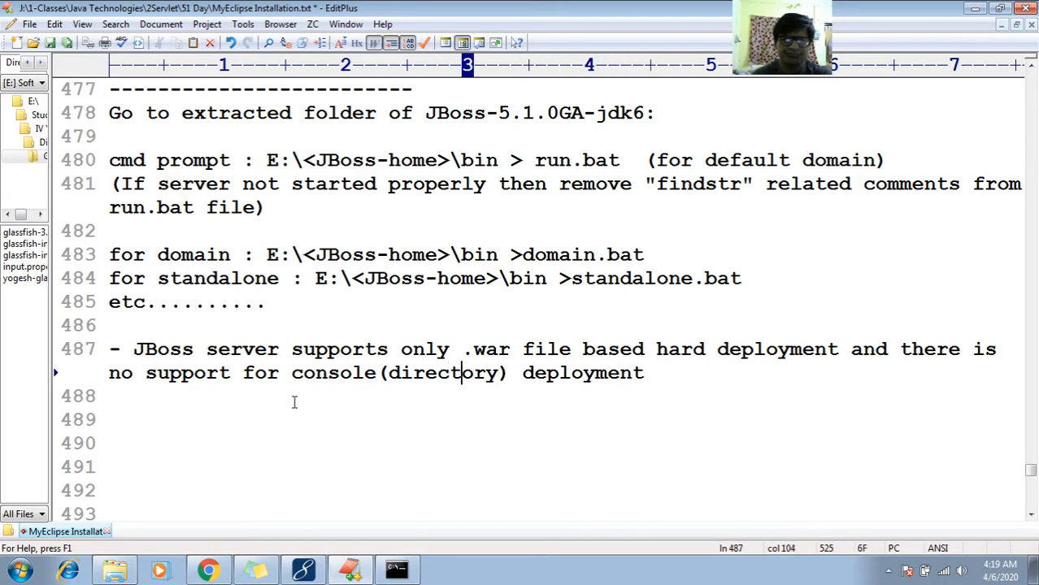
key("Right")
key("Right")
key("Right")
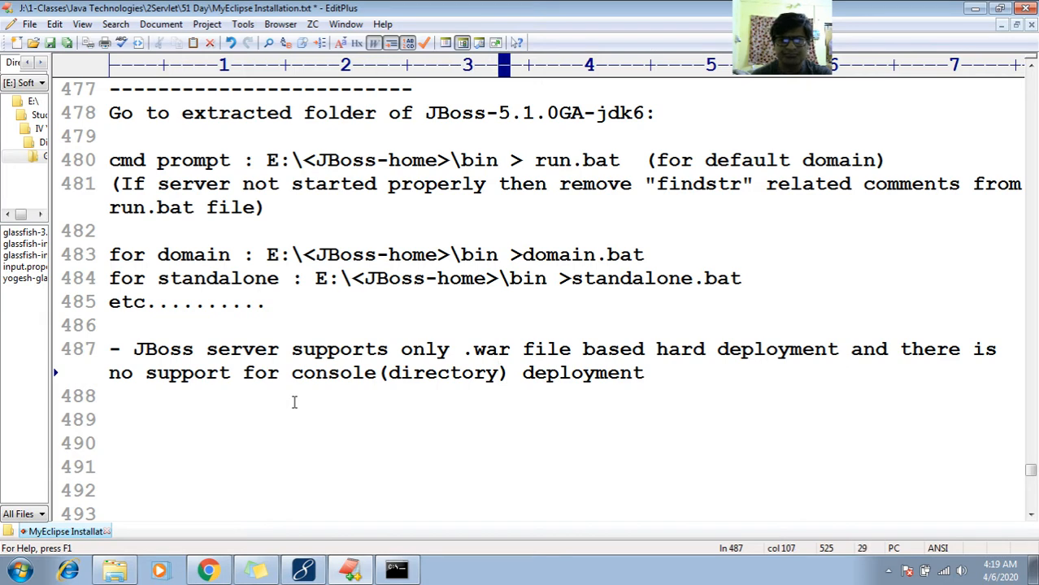
- Insert "/context-root" after "directory" in the line 487 deployment note, end the sentence with a full stop and leave a blank line below
key("End")
key("Left")
key("Left")
key("Left")
key("Left")
key("Left")
key("Left")
key("Left")
key("Left")
key("Left")
key("Left")
key("Left")
key("Left")
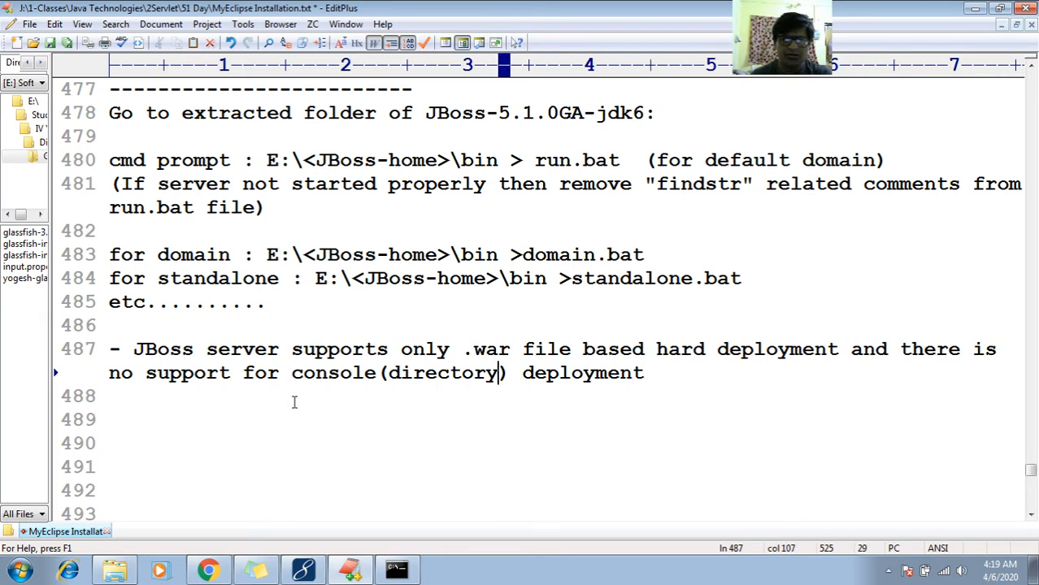
type("/context")
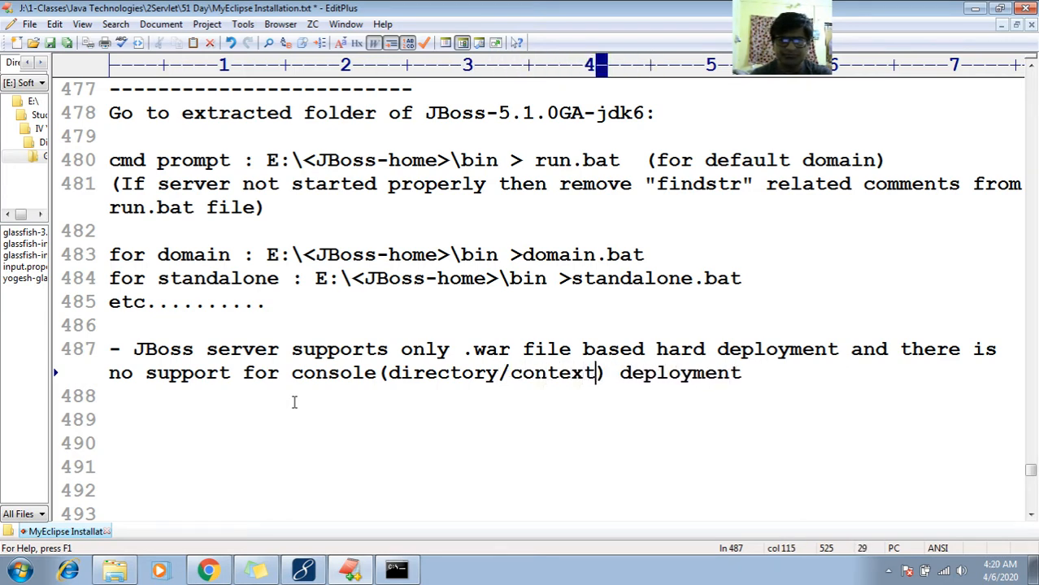
type("-rr")
key("BackSpace")
type("or")
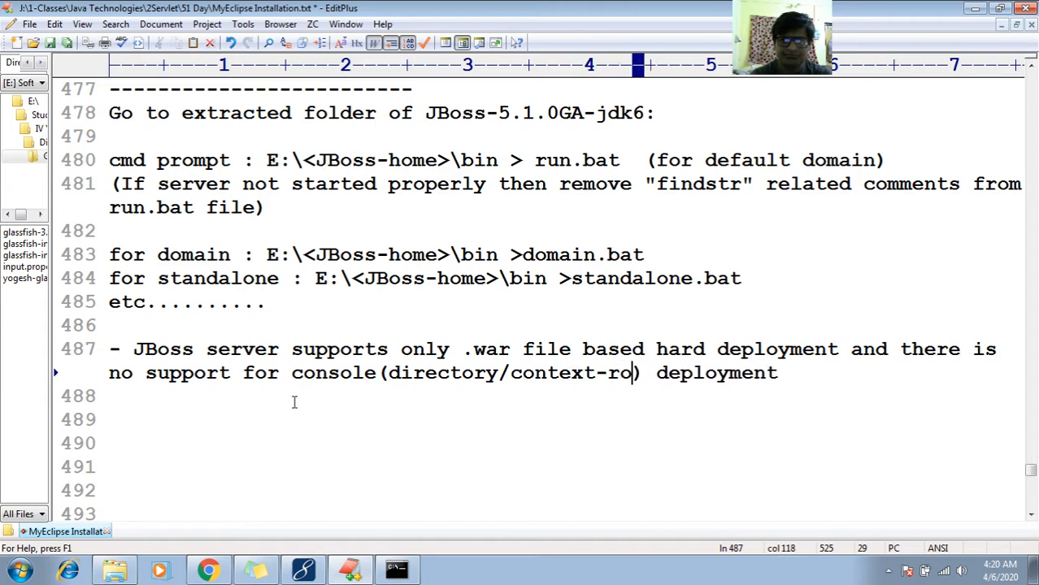
type("t")
key("BackSpace")
key("BackSpace")
type("oot")
key("End")
type(".")
key("Return")
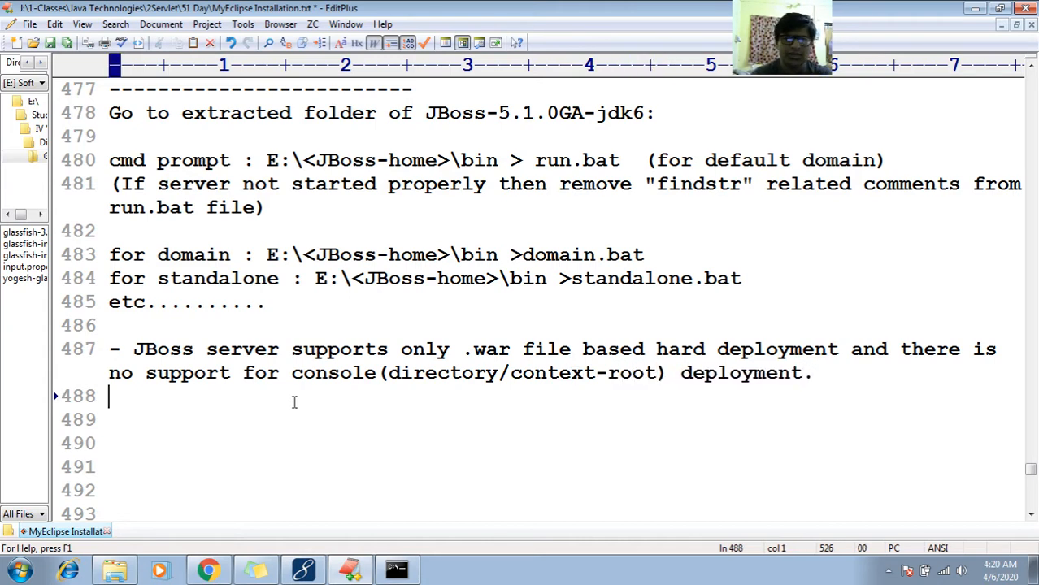
key("Return")
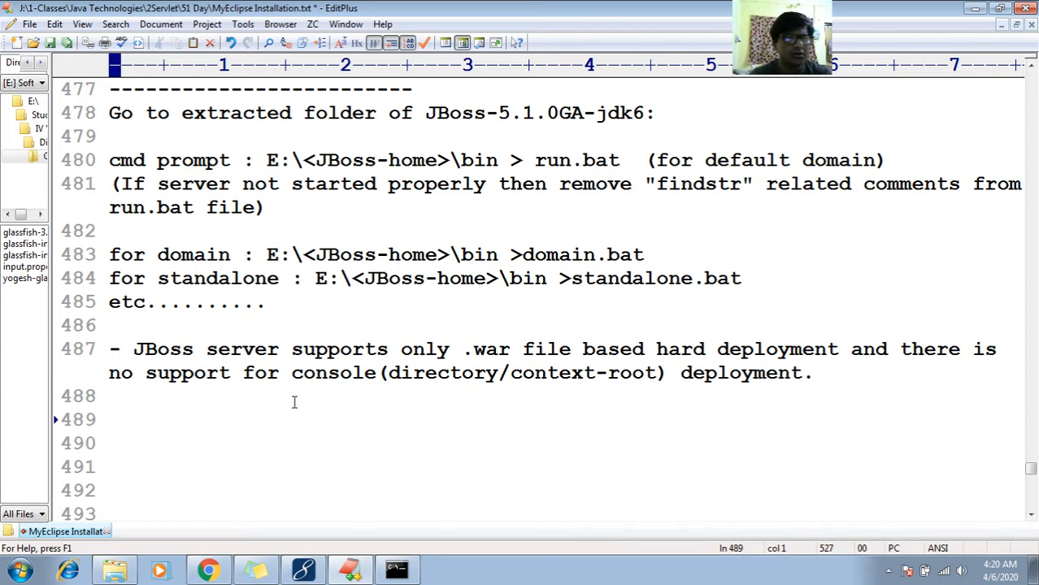
type("COnfi")
key("BackSpace")
key("BackSpace")
key("BackSpace")
key("BackSpace")
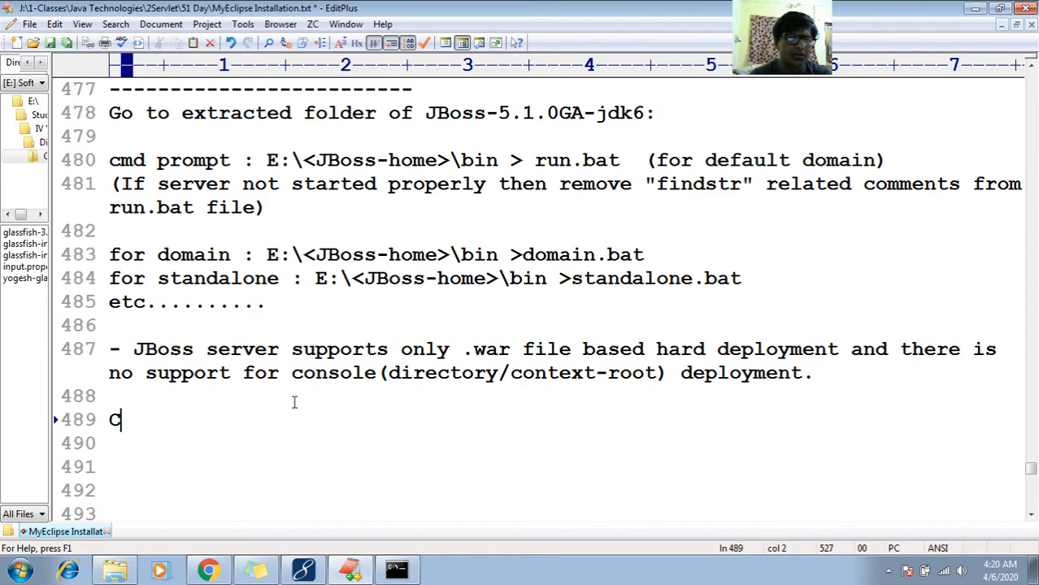
key("BackSpace")
- Write the heading "- Configure Jboss server in MyEclipse IDE:" on line 489 of the notes
type("- ")
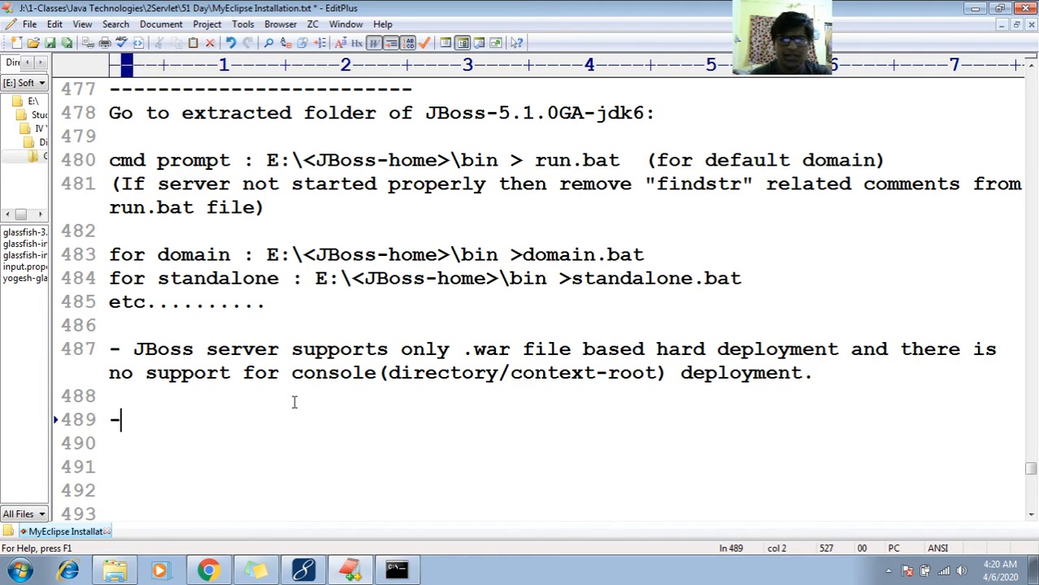
type("Confiug")
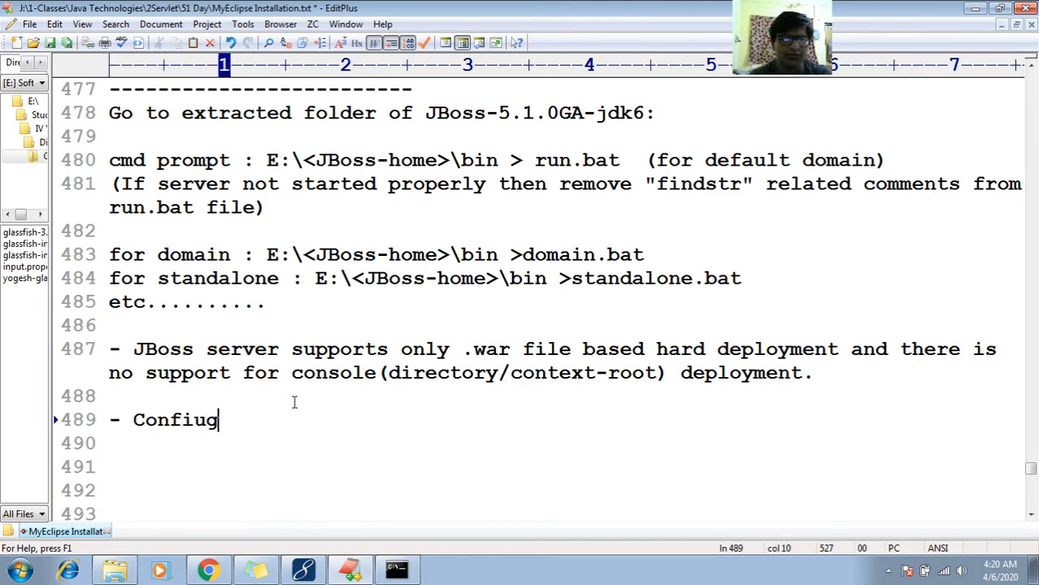
key("BackSpace")
key("BackSpace")
type("gure ")
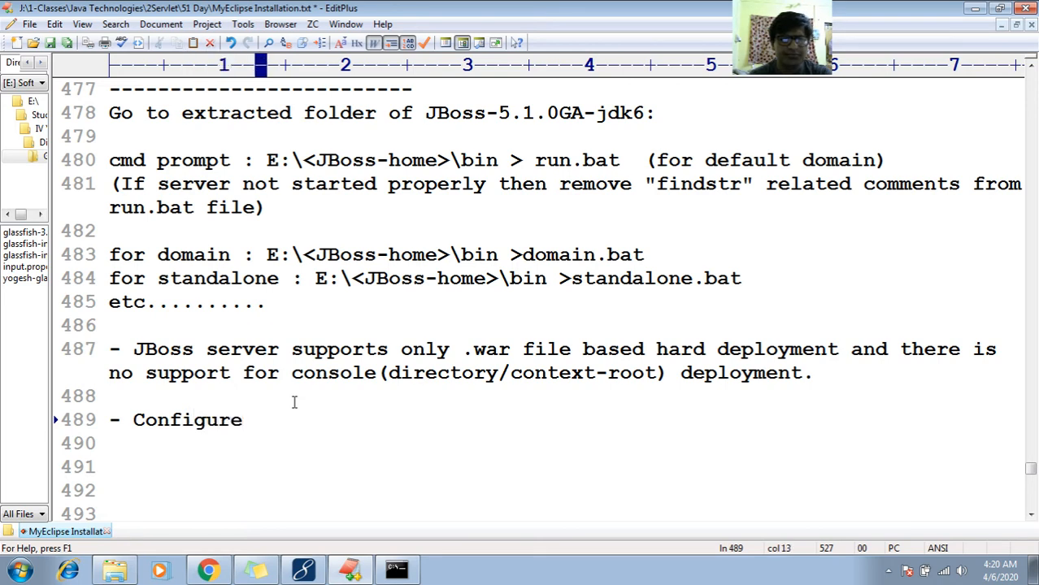
type("Jboss se")
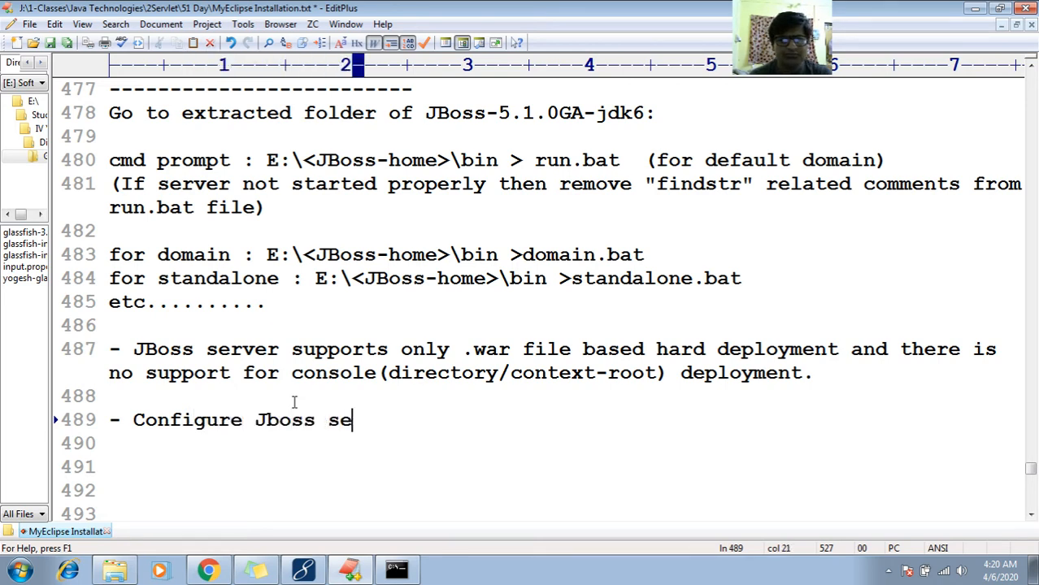
type("rver in My")
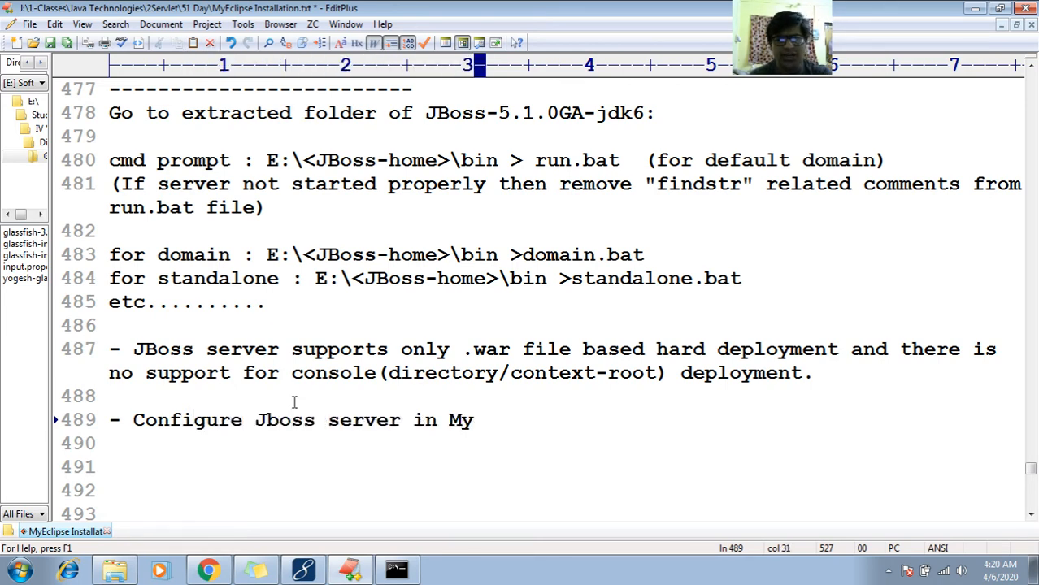
type("Eclipse IDE:")
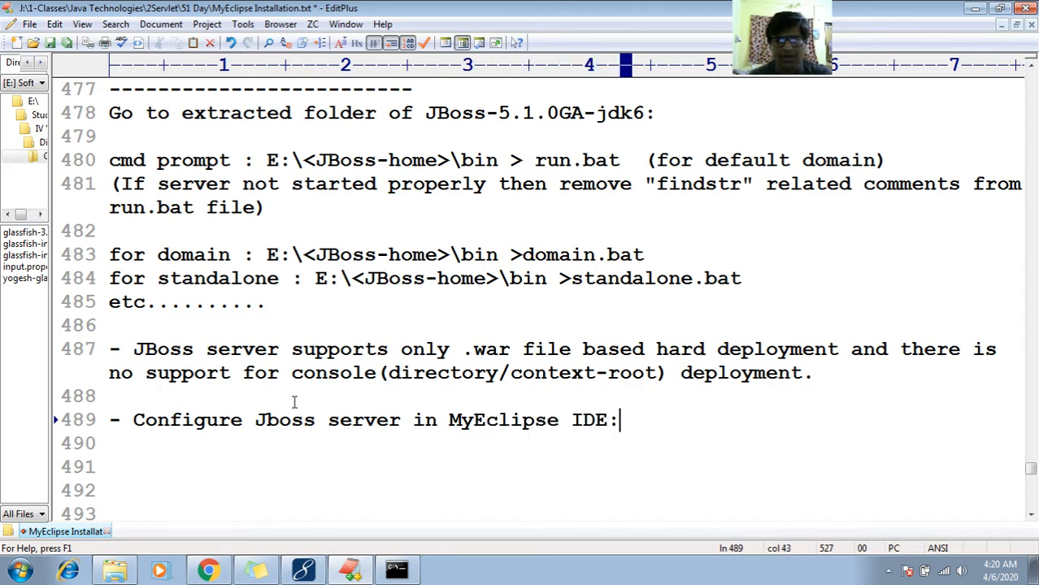
- Underline the MyEclipse configuration heading with a row of dashes and add blank lines beneath it
key("Return")
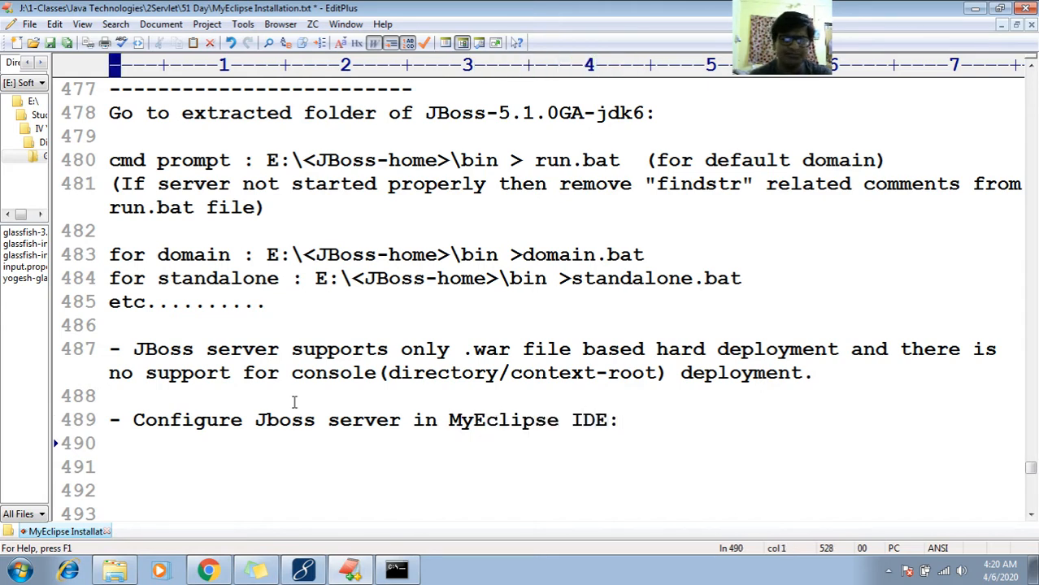
type("--------------------------------------------")
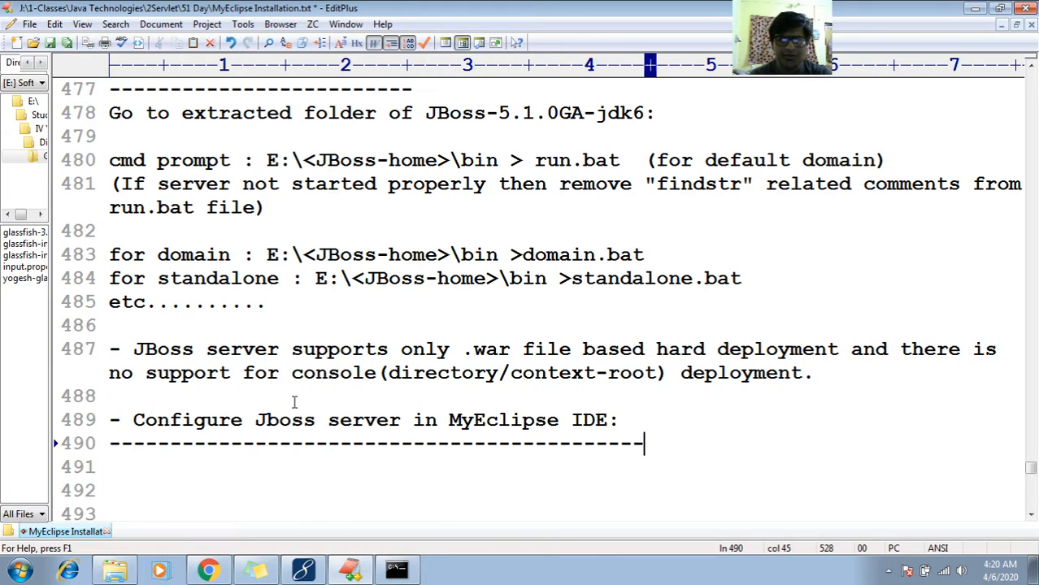
key("Return")
key("Return")
key("Return")
key("Down")
key("Down")
key("Down")
key("Down")
key("Down")
key("Up")
key("Up")
key("Up")
key("Up")
key("Up")
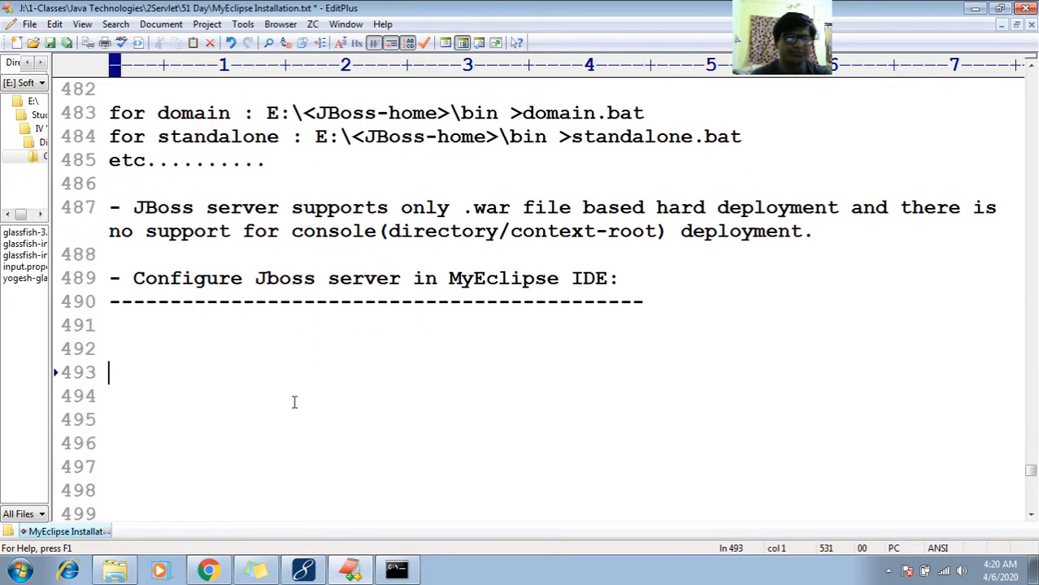
- Switch to MyEclipse and open the workbench preferences with the MyEclipse category expanded
left_click(303, 570)
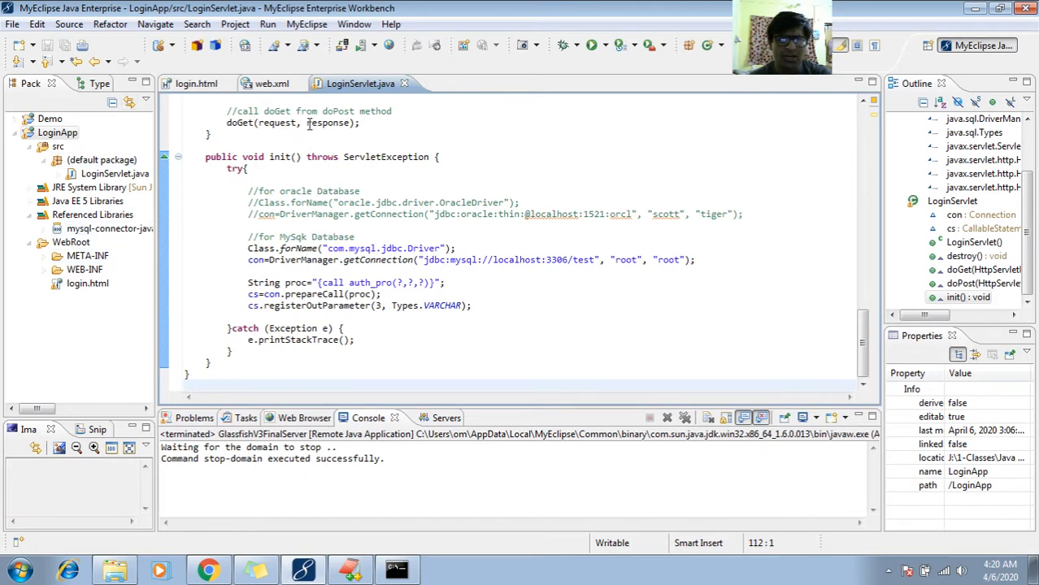
left_click(352, 25)
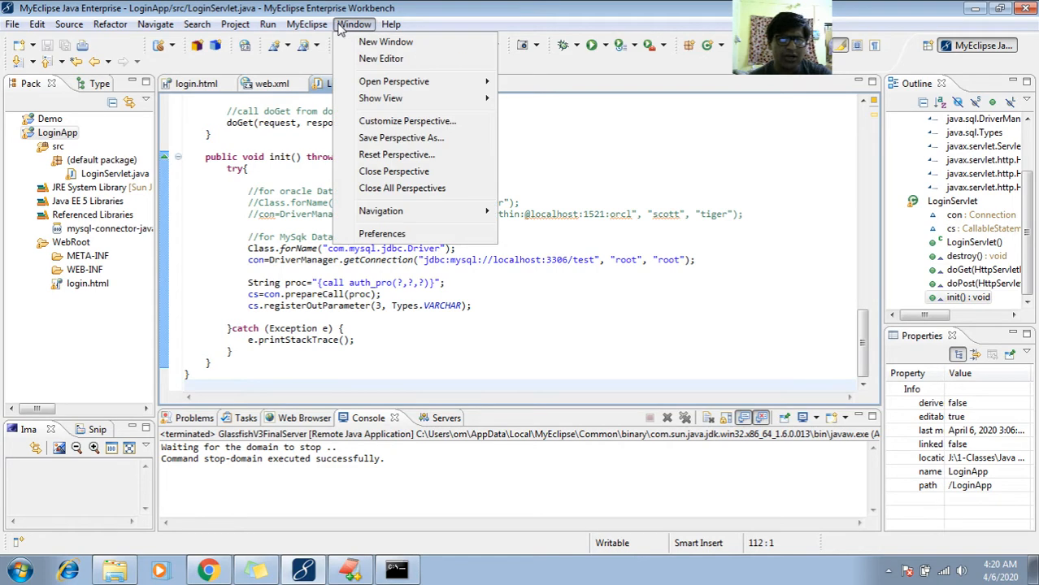
left_click(382, 234)
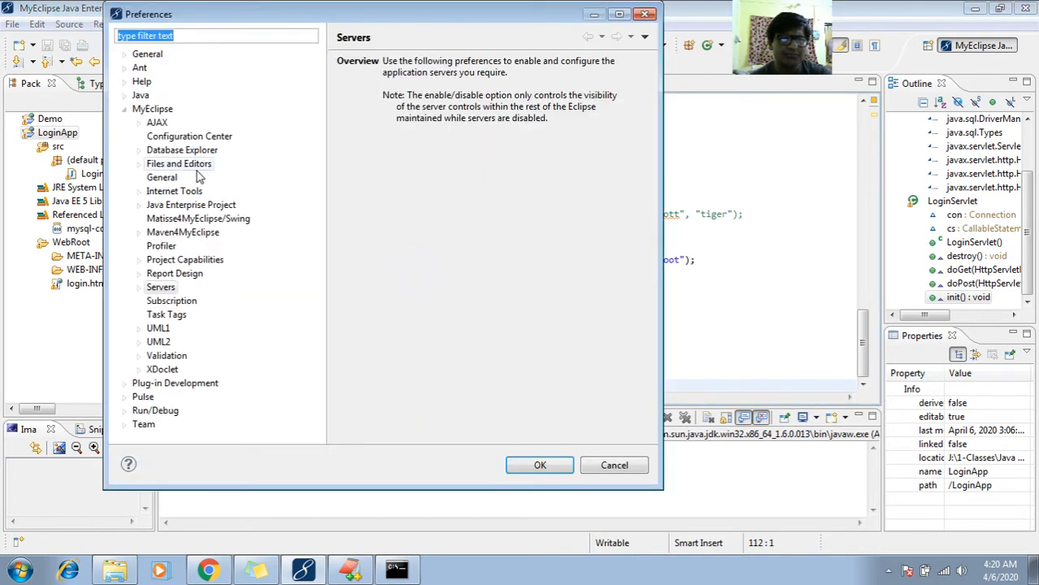
left_click(124, 109)
left_click(125, 111)
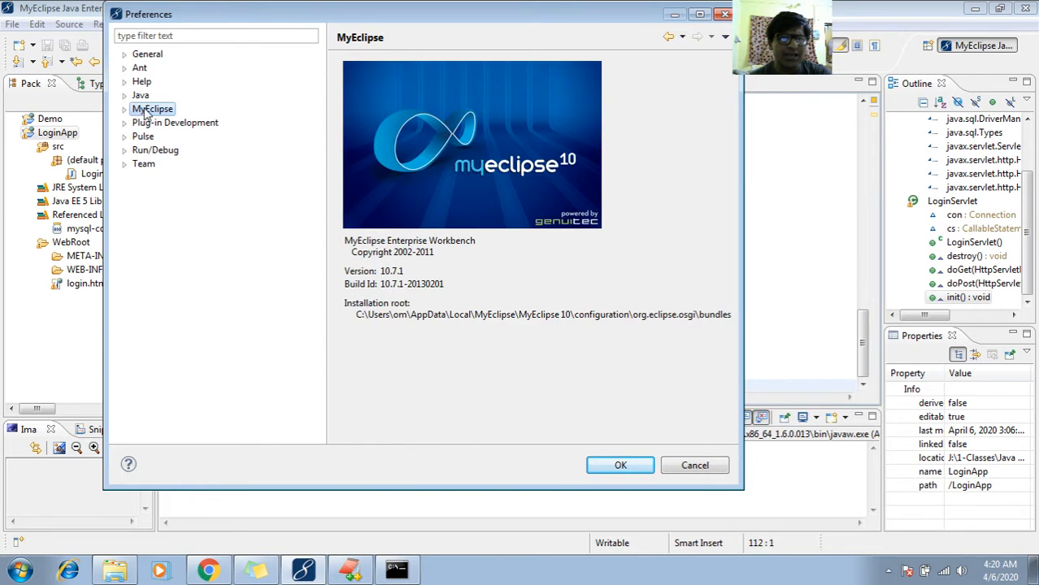
left_click(125, 111)
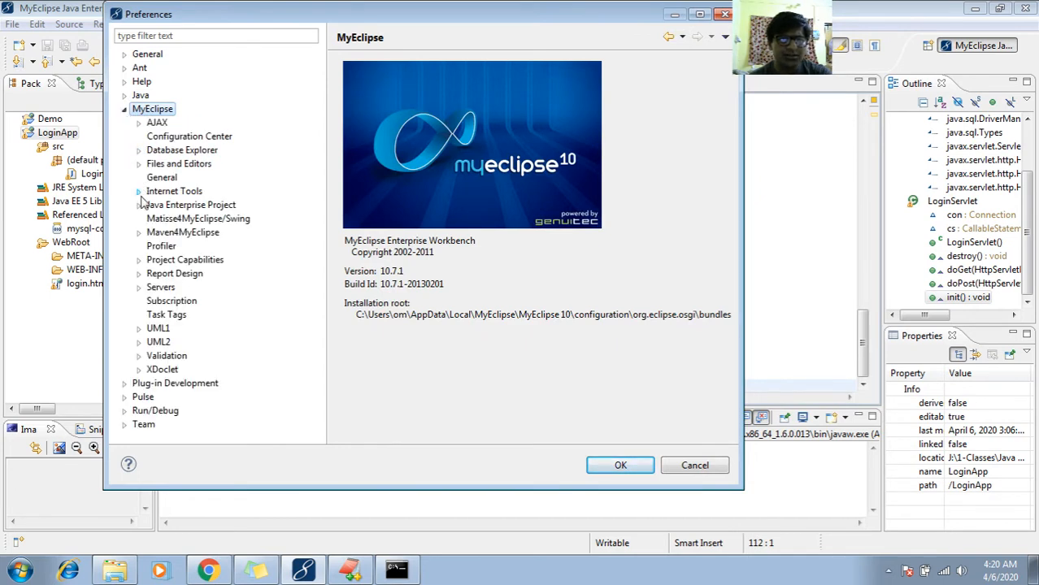
- Open the JBoss 5.x settings among the MyEclipse server preferences
left_click(140, 289)
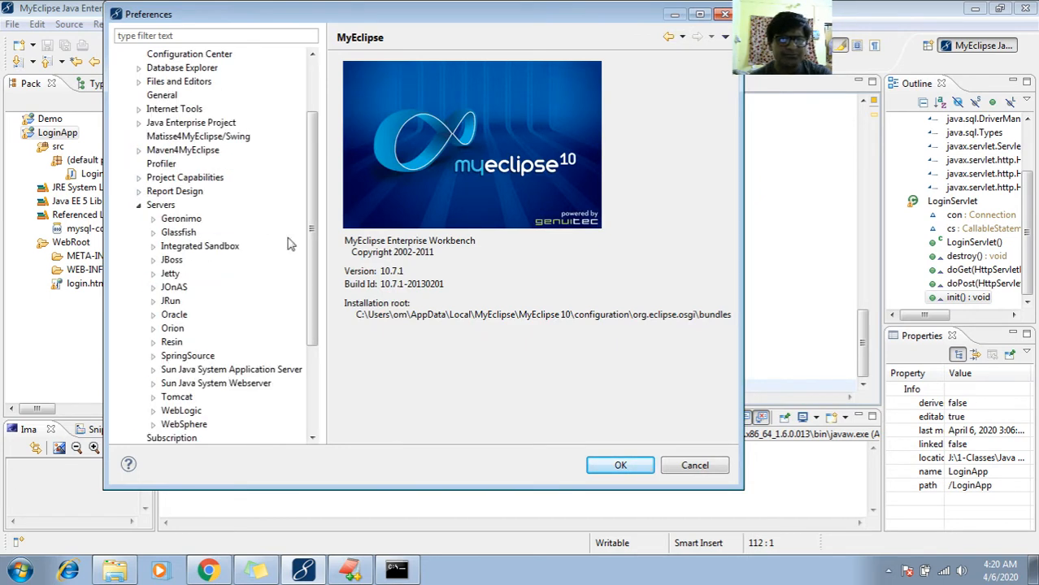
scroll(309, 256, "down", 1)
scroll(308, 255, "down", 1)
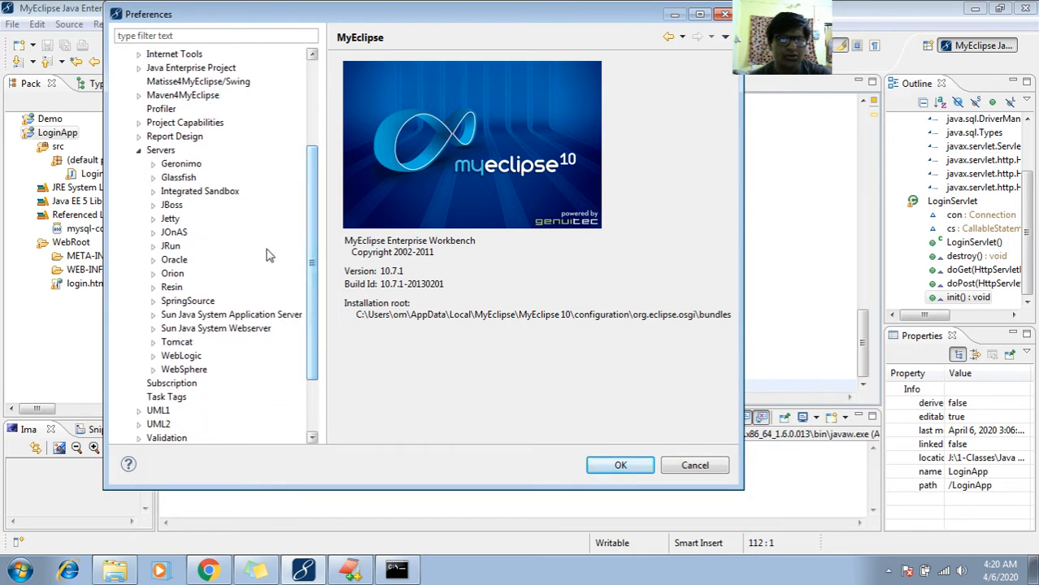
left_click(155, 206)
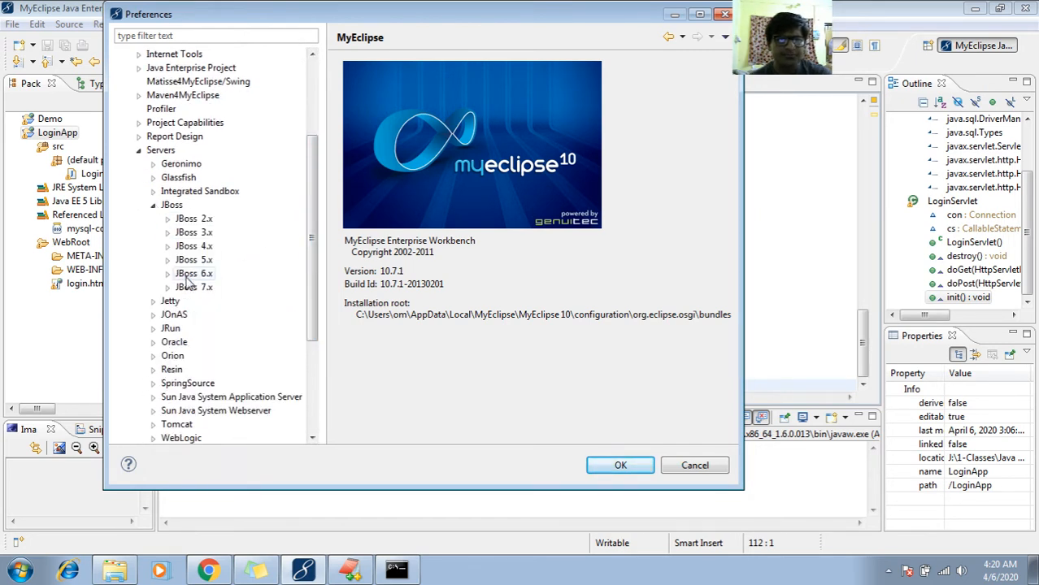
left_click(168, 260)
left_click(189, 260)
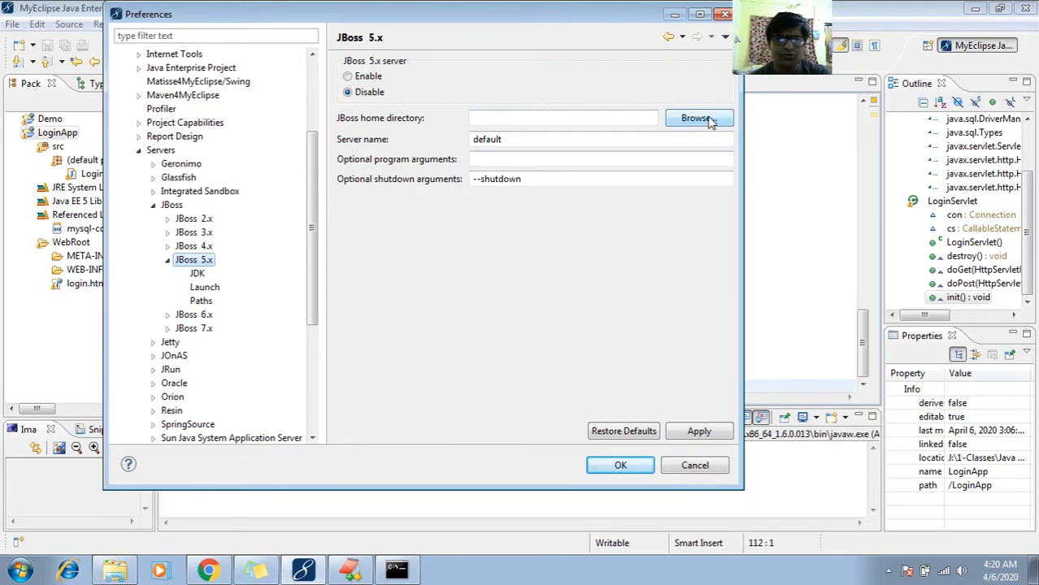
- Switch to Windows Explorer and copy the full path of the inner jboss-5.1.0.GA home folder
left_click(122, 571)
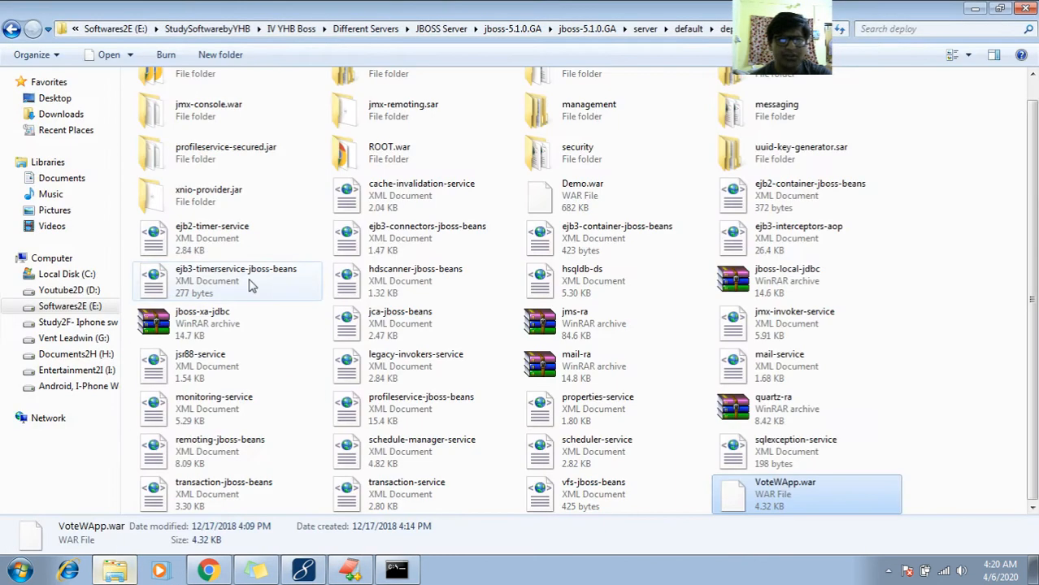
left_click(511, 142)
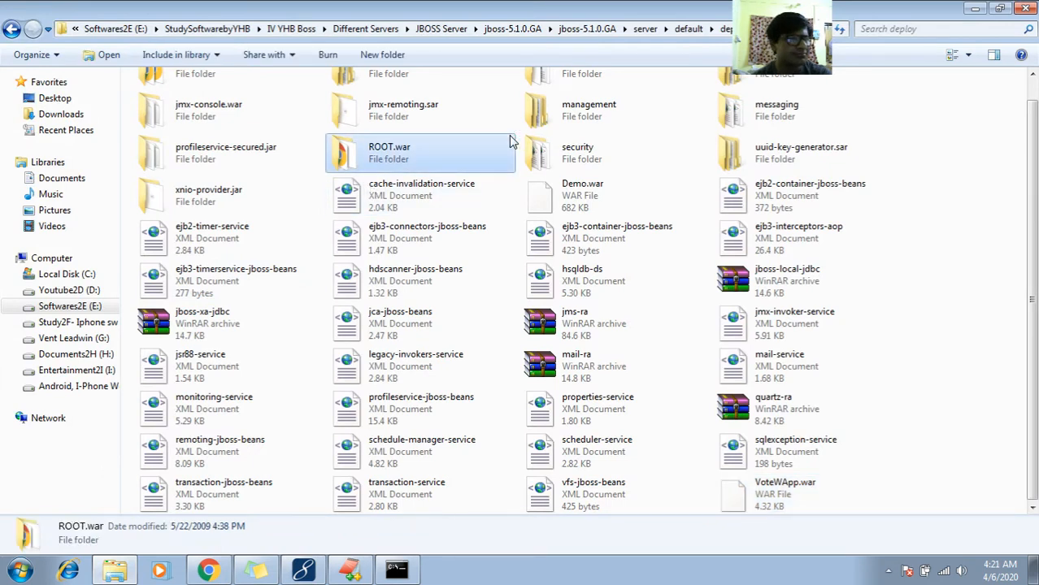
left_click(575, 158)
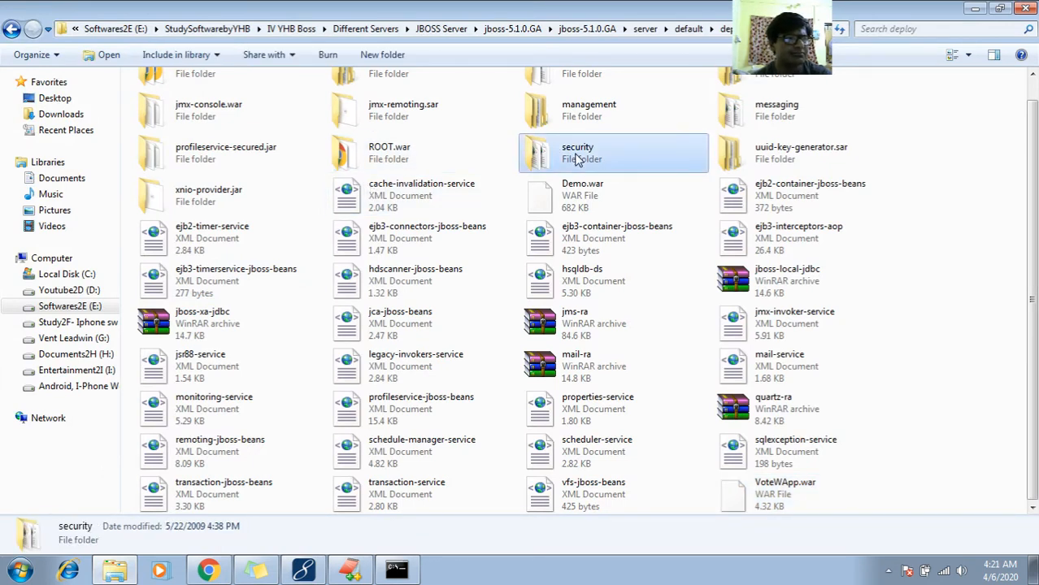
left_click(586, 31)
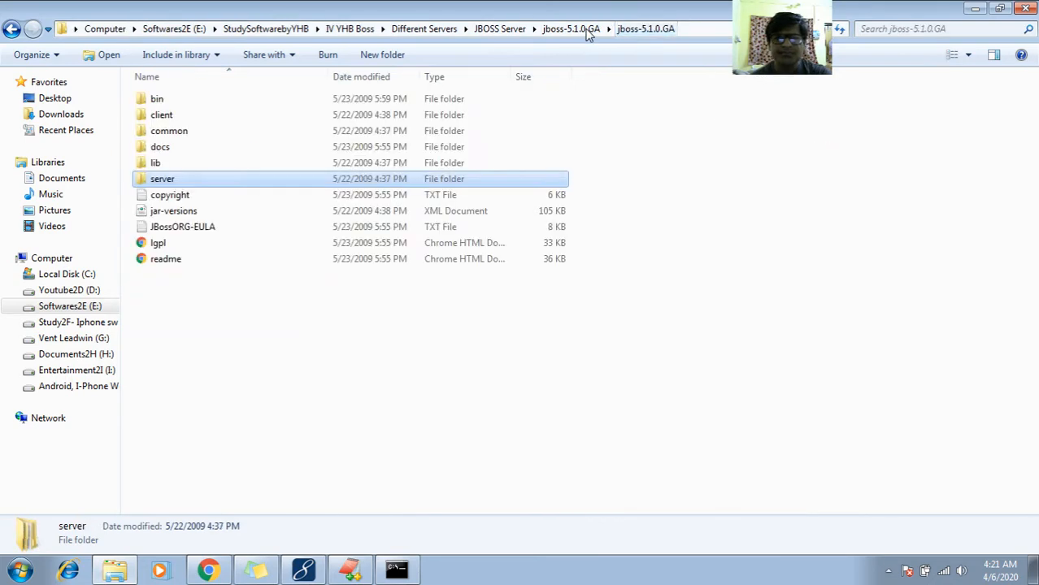
left_click(737, 31)
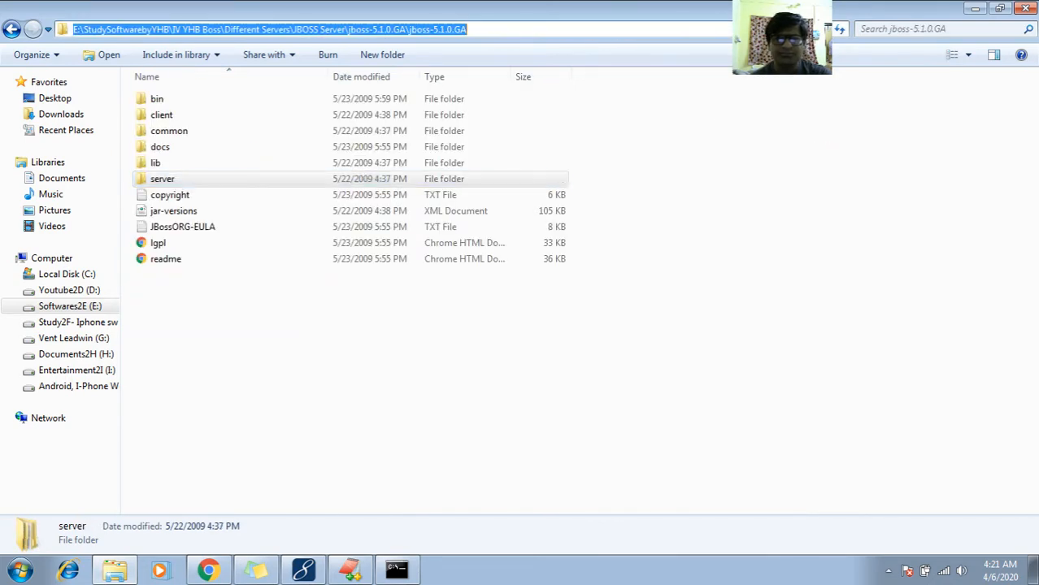
right_click(747, 26)
left_click(770, 79)
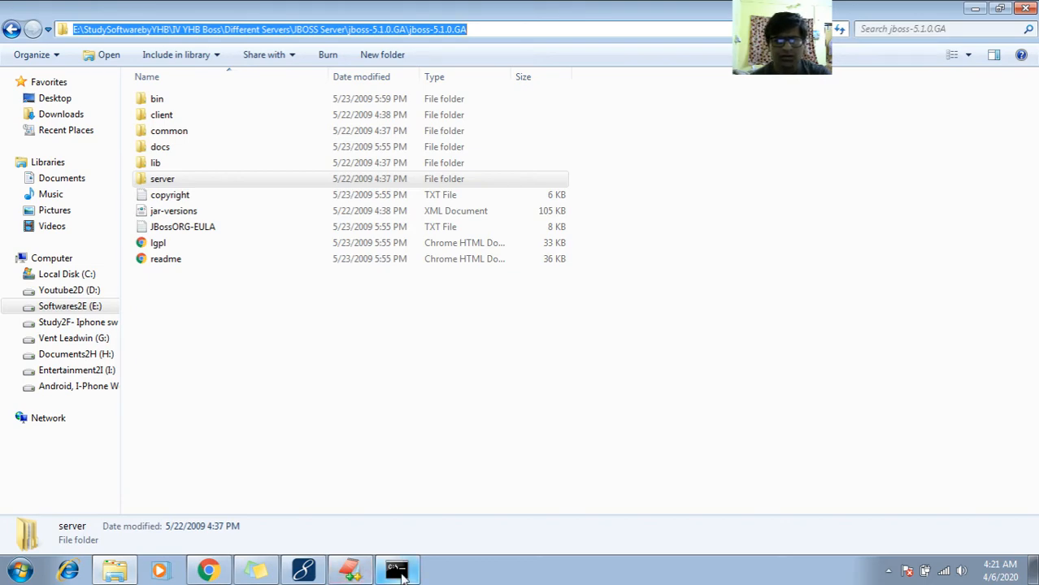
- Back in MyEclipse, set the JBoss home directory to E:\StudySoftwarebyYHB\IV YHB Boss\Different Servers\JBOSS Server\jboss-5.1.0.GA\jboss-5.1.0.GA and check it in the folder browser
left_click(303, 570)
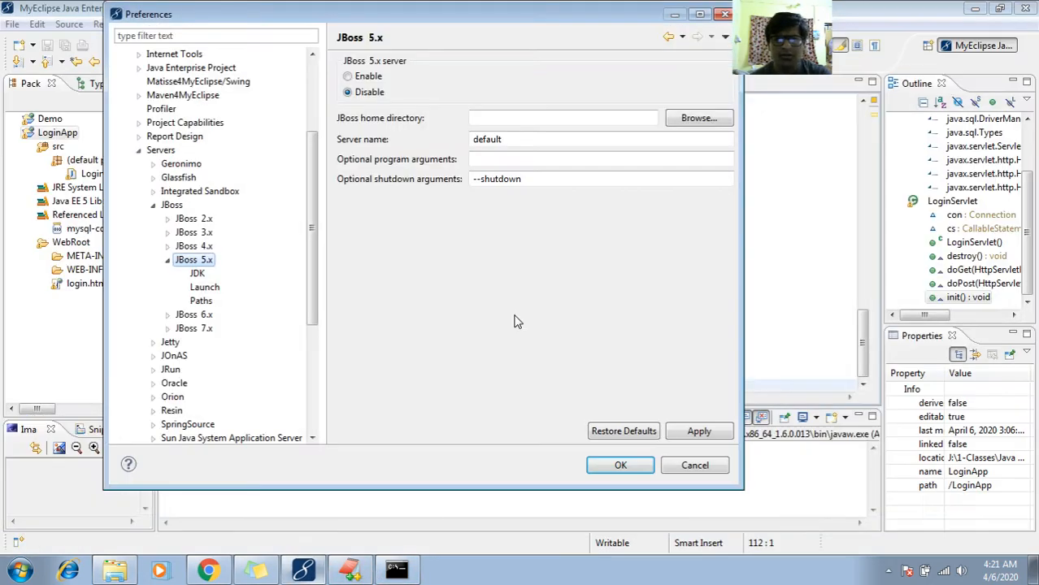
left_click(585, 119)
right_click(585, 119)
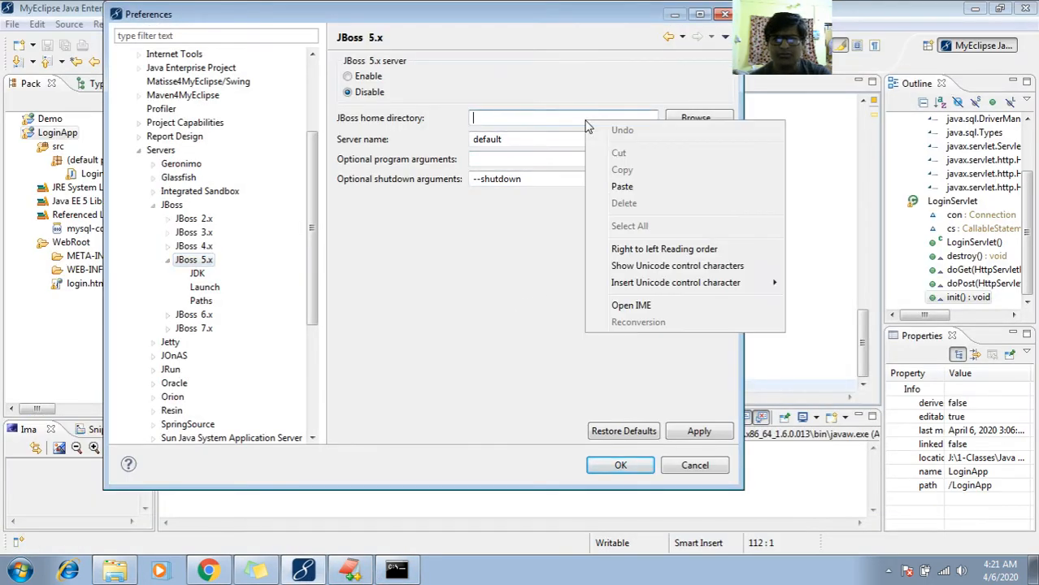
left_click(621, 186)
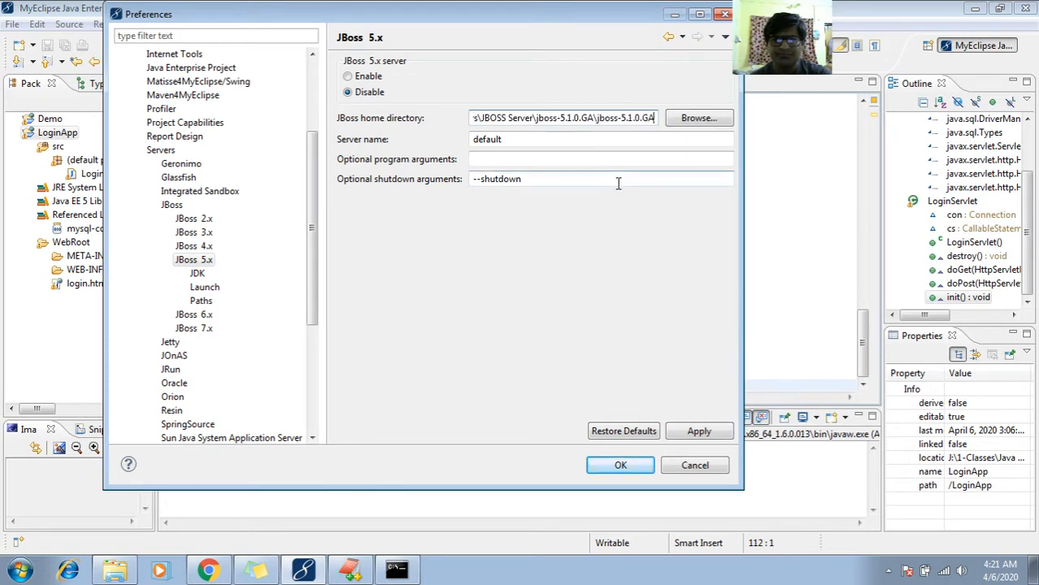
left_click(685, 124)
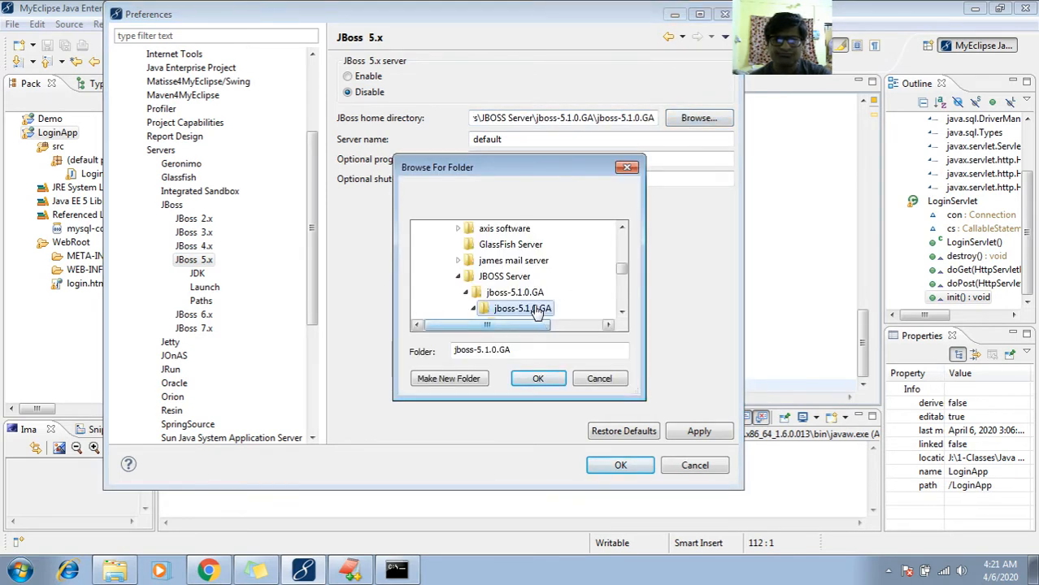
left_click(532, 379)
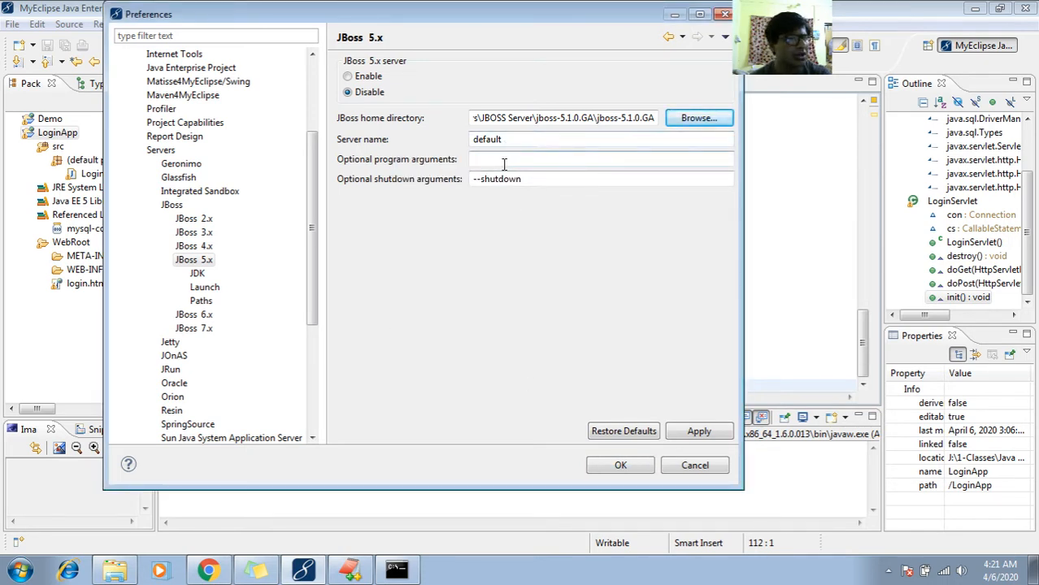
- Apply the JBoss 5.x server settings and close the preferences
left_click(696, 433)
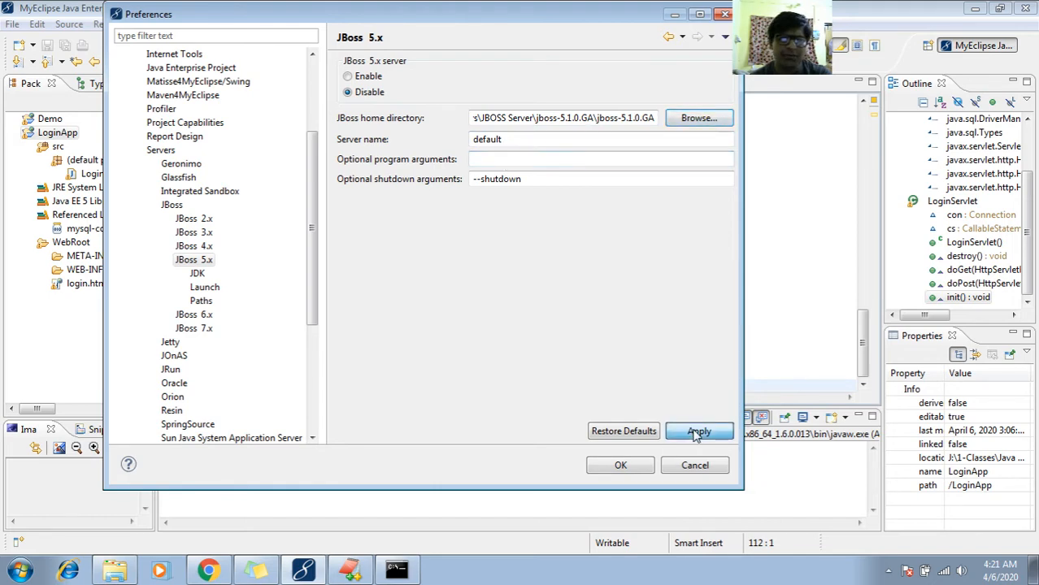
left_click(634, 468)
- Switch to the command prompt running run.bat, shut down the JBoss server, confirm terminating the batch job with Y, and close the window
left_click(402, 564)
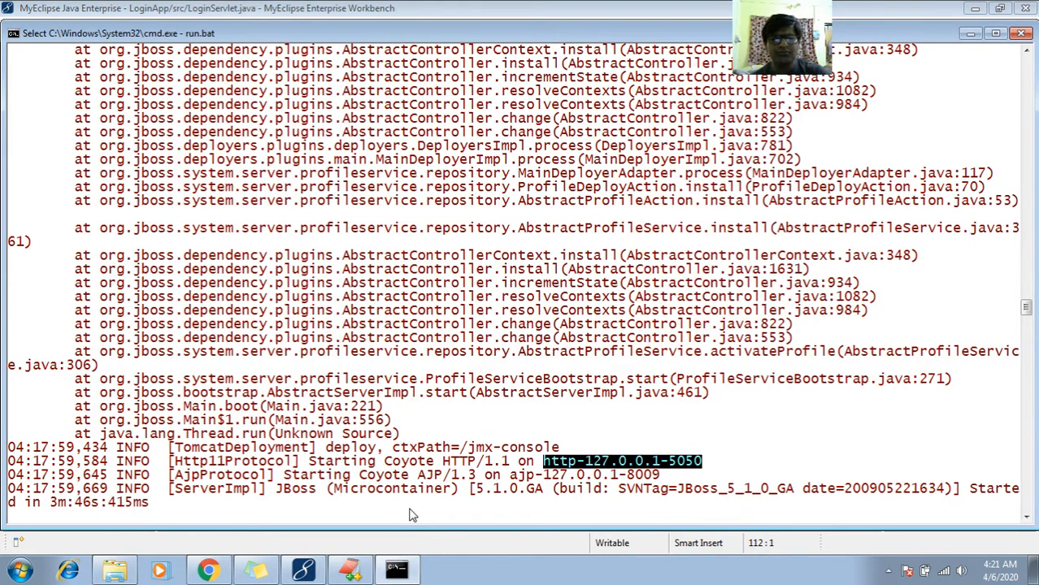
key("Escape")
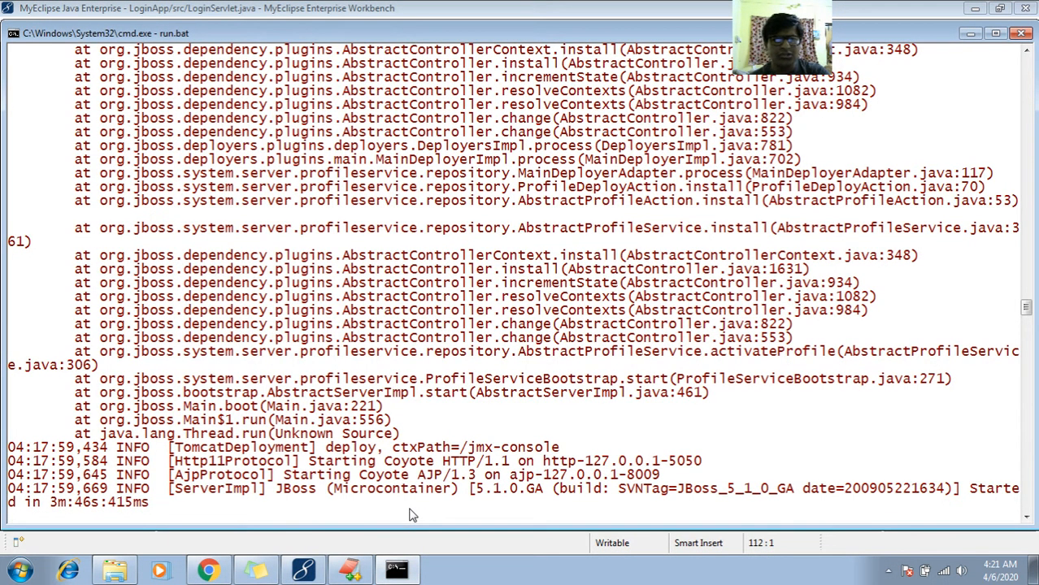
key("ctrl+c")
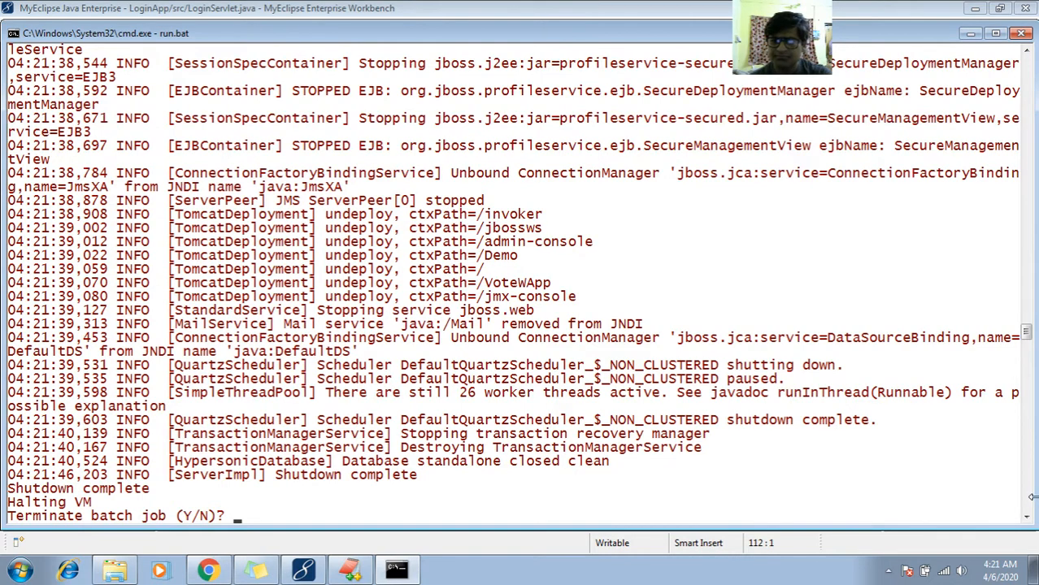
left_click_drag(1028, 518, 1027, 518)
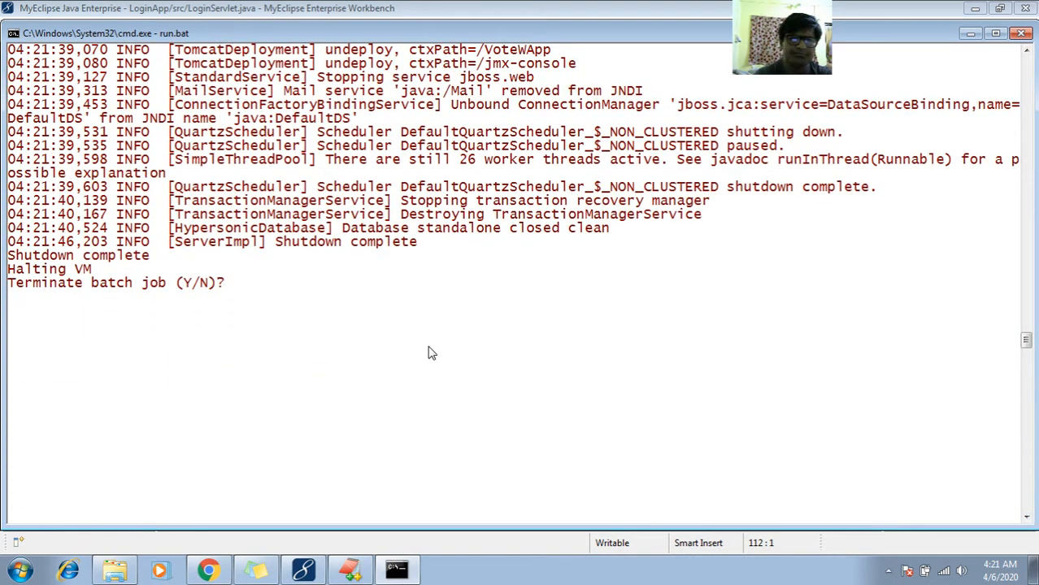
type("Y")
key("Return")
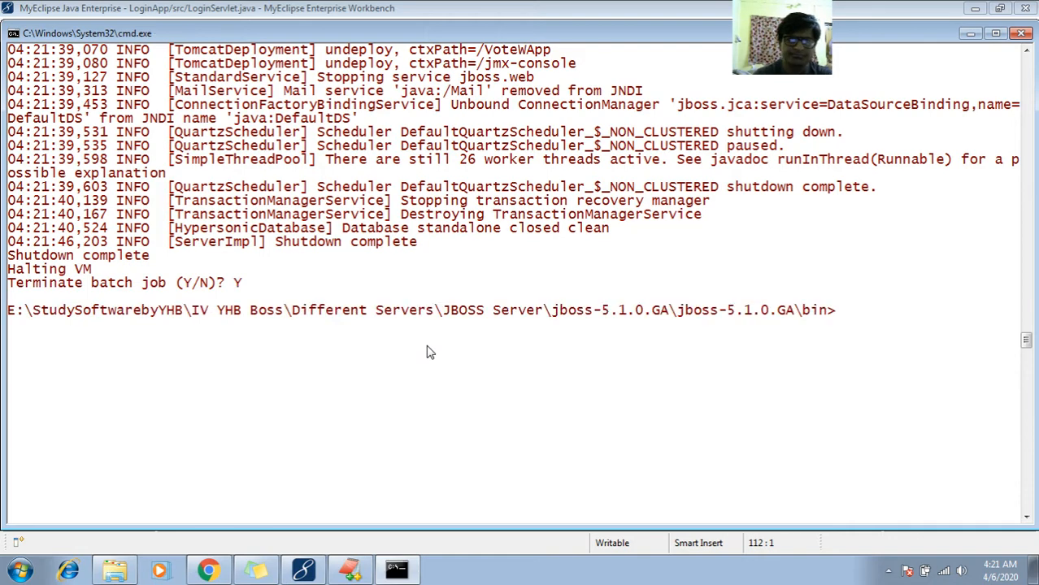
left_click(1021, 34)
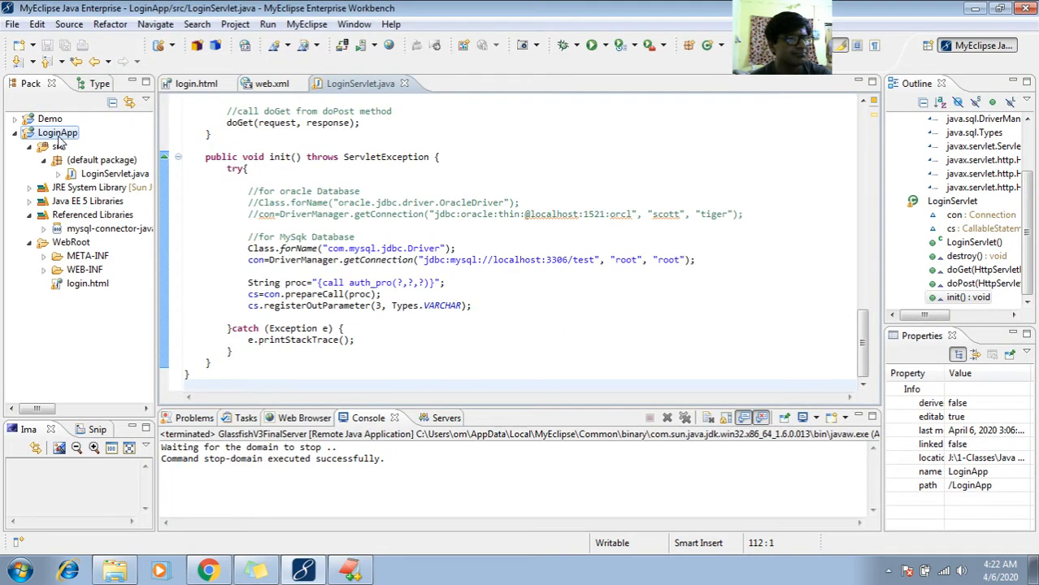
right_click(59, 138)
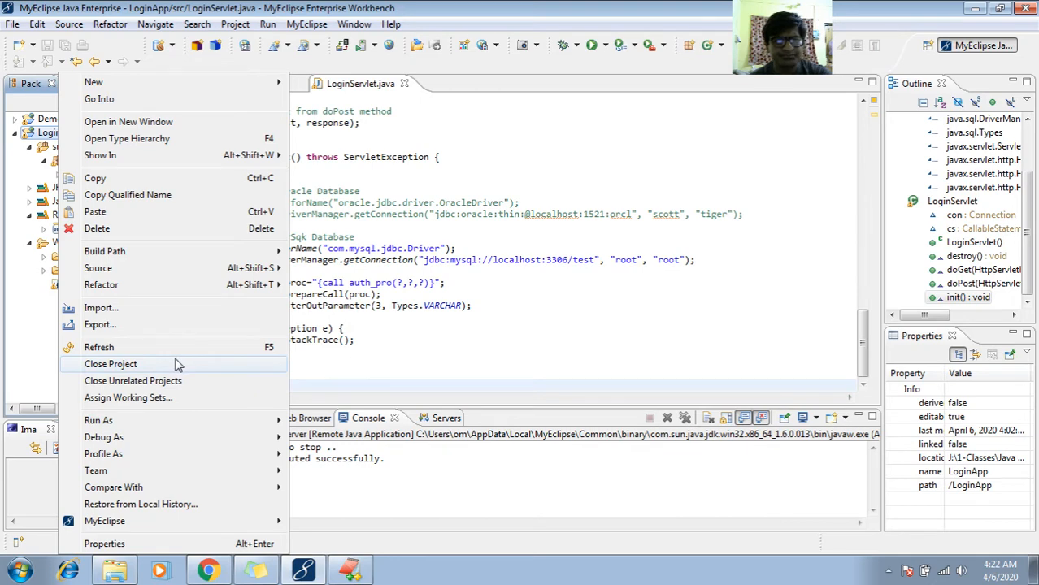
mouse_move(179, 421)
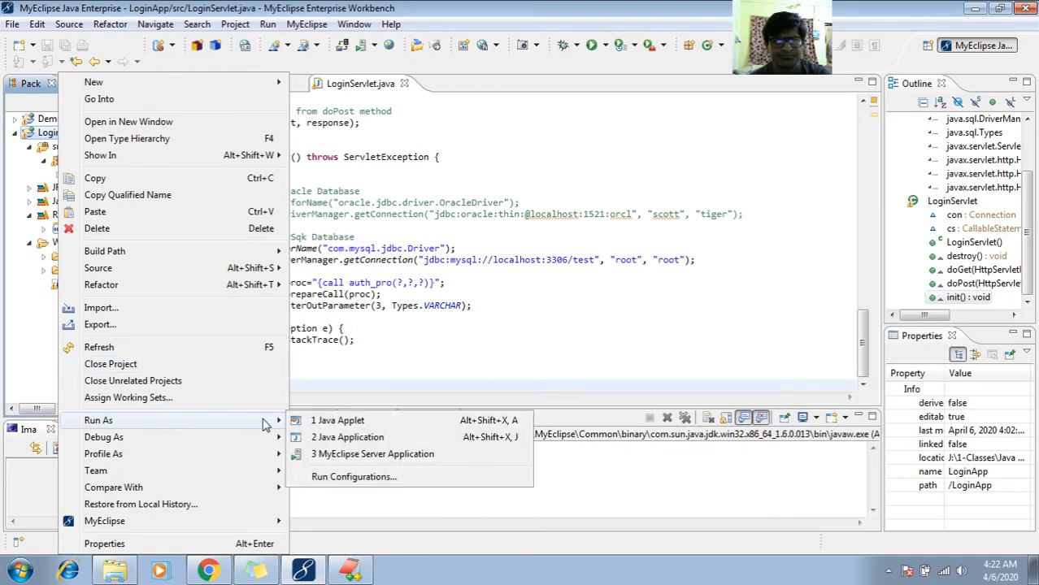
left_click(324, 457)
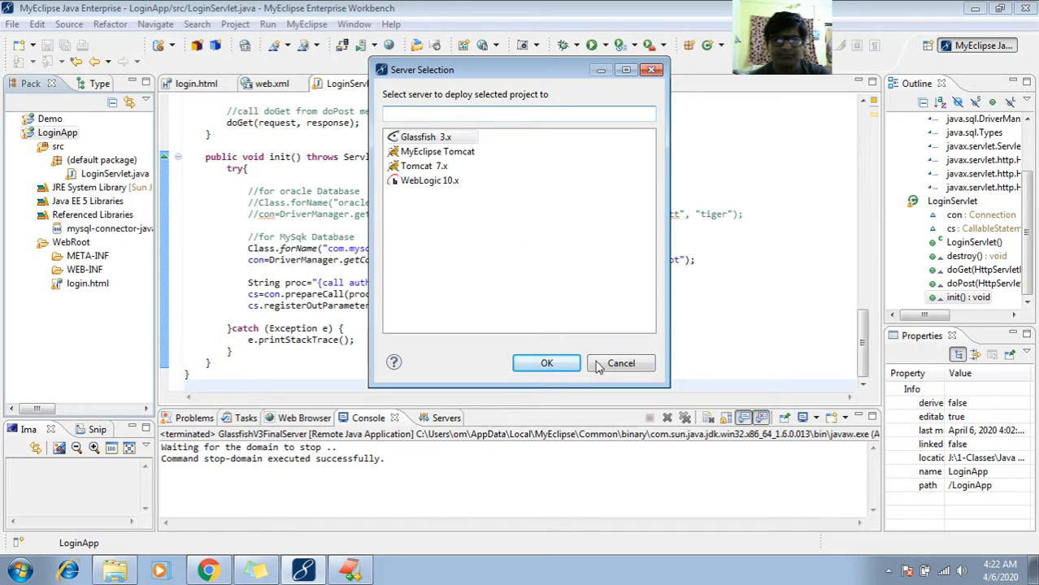
left_click(620, 363)
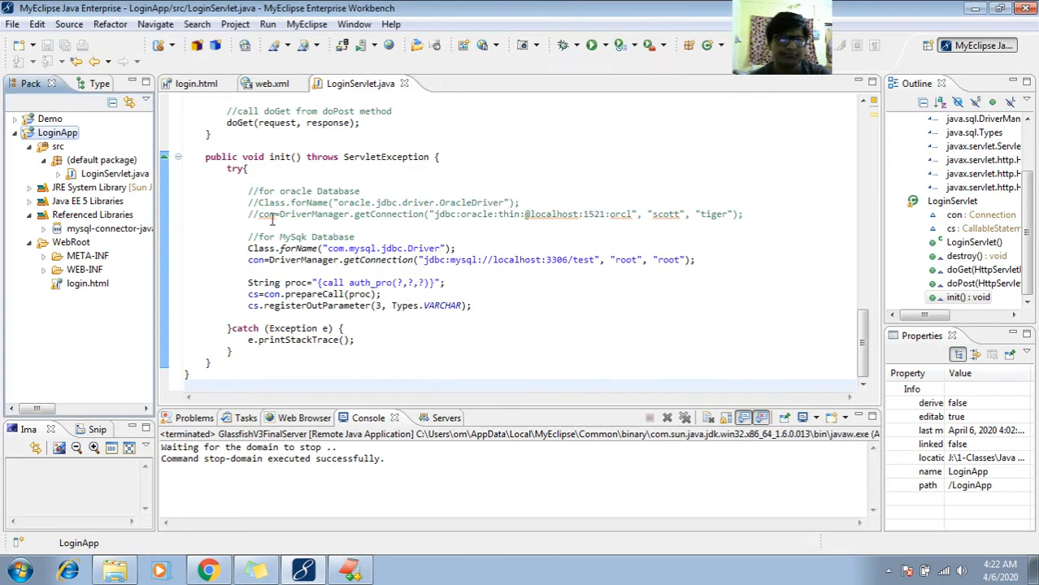
- Start the Tomcat 7.x server from MyEclipse and stop it again
left_click(364, 47)
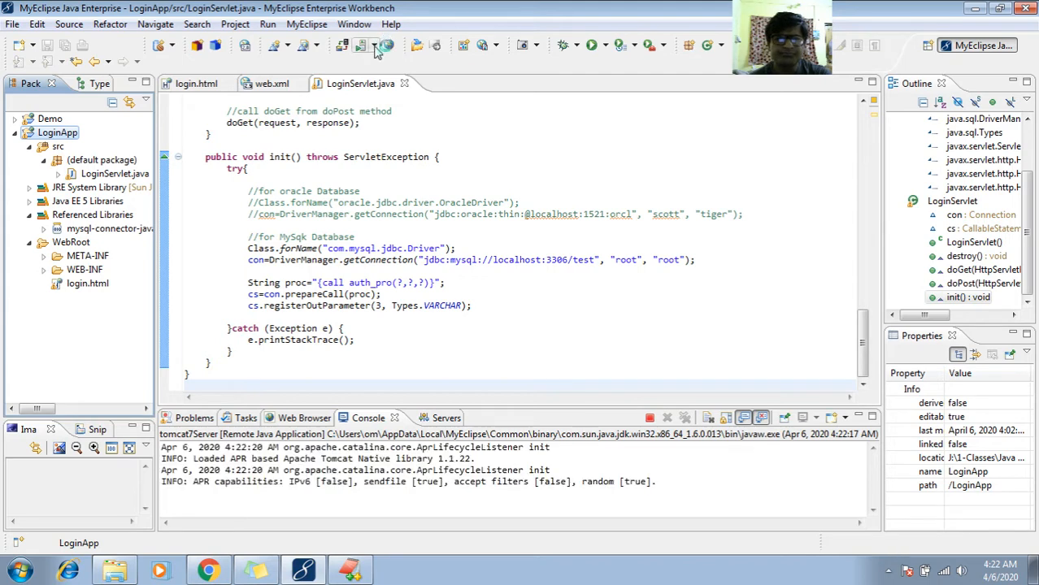
left_click(374, 45)
mouse_move(439, 68)
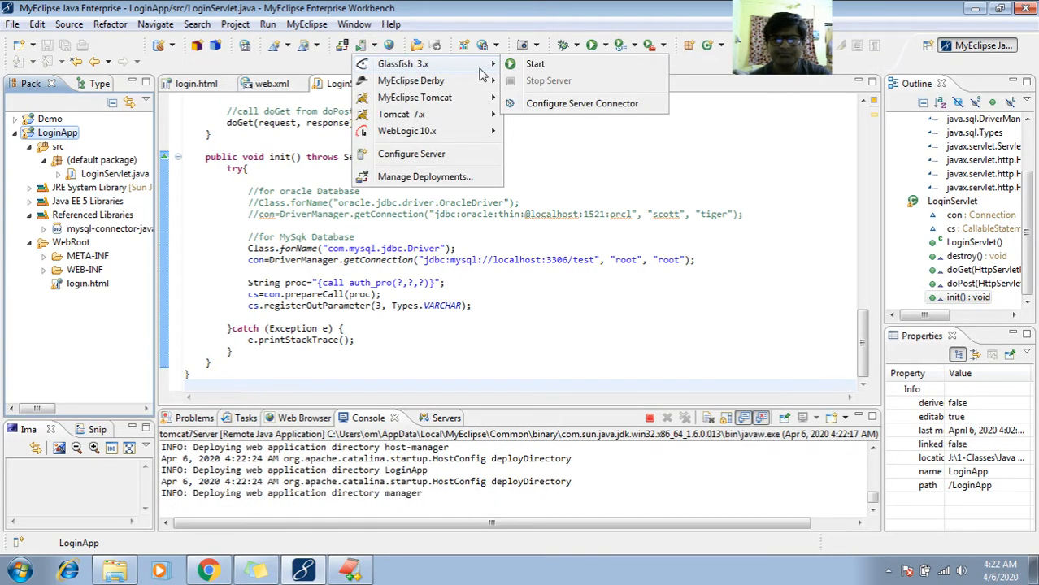
mouse_move(494, 85)
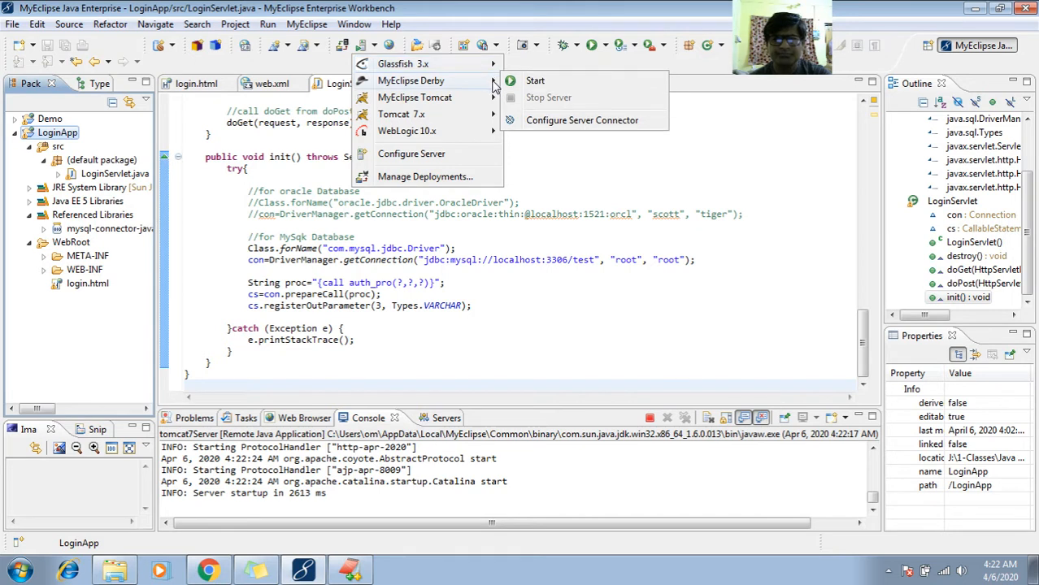
mouse_move(493, 119)
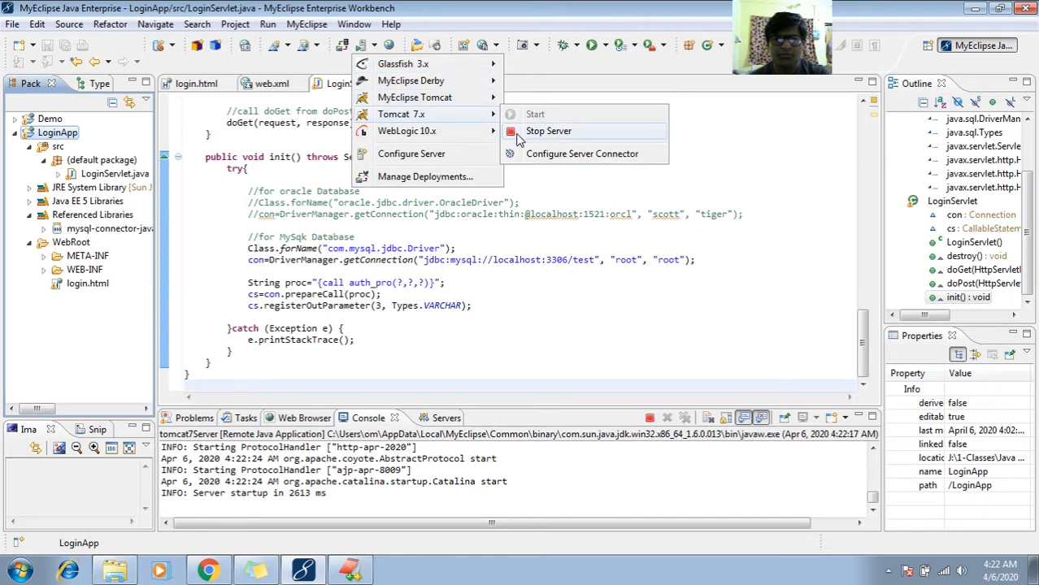
left_click(518, 132)
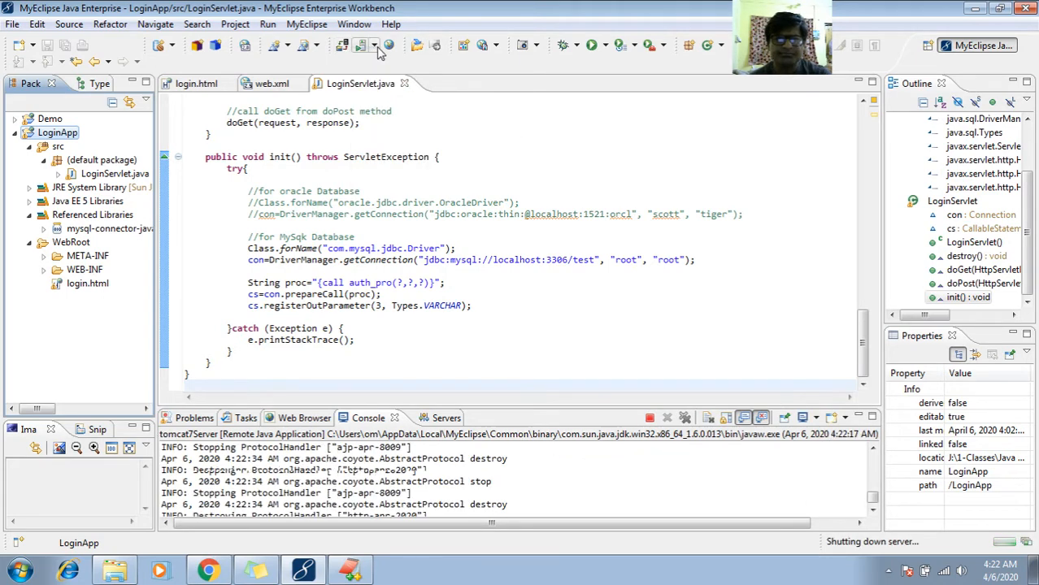
- Open the MyEclipse server configuration, set the JBoss 5.x server to Enable, and apply the change
left_click(345, 50)
left_click(410, 154)
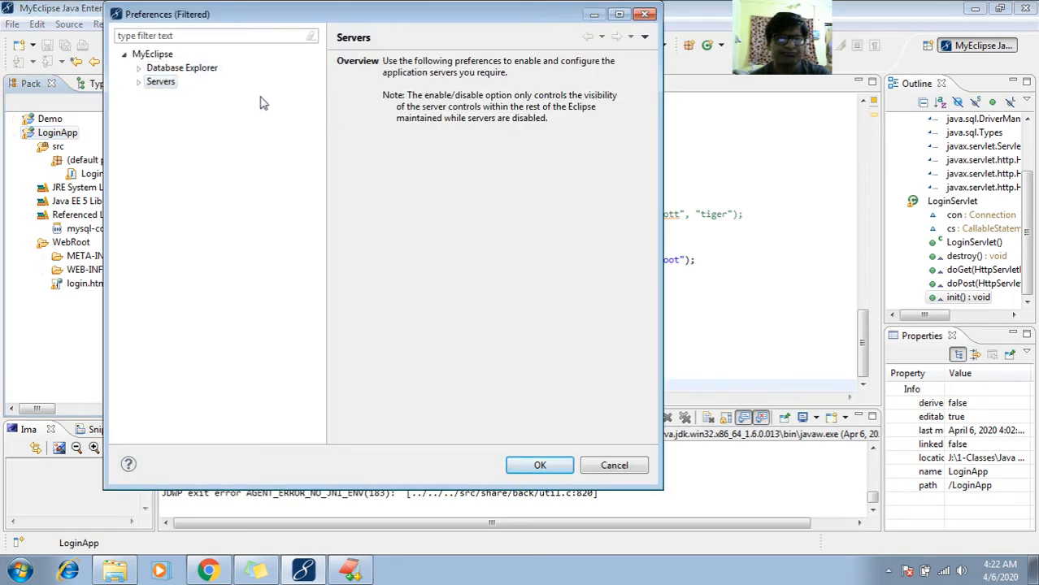
left_click(139, 82)
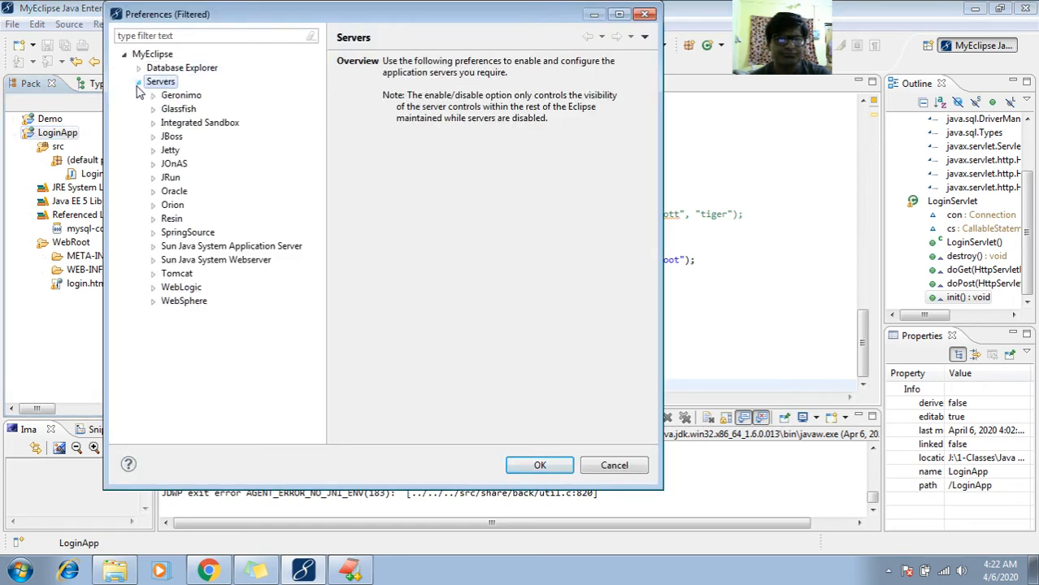
left_click(153, 137)
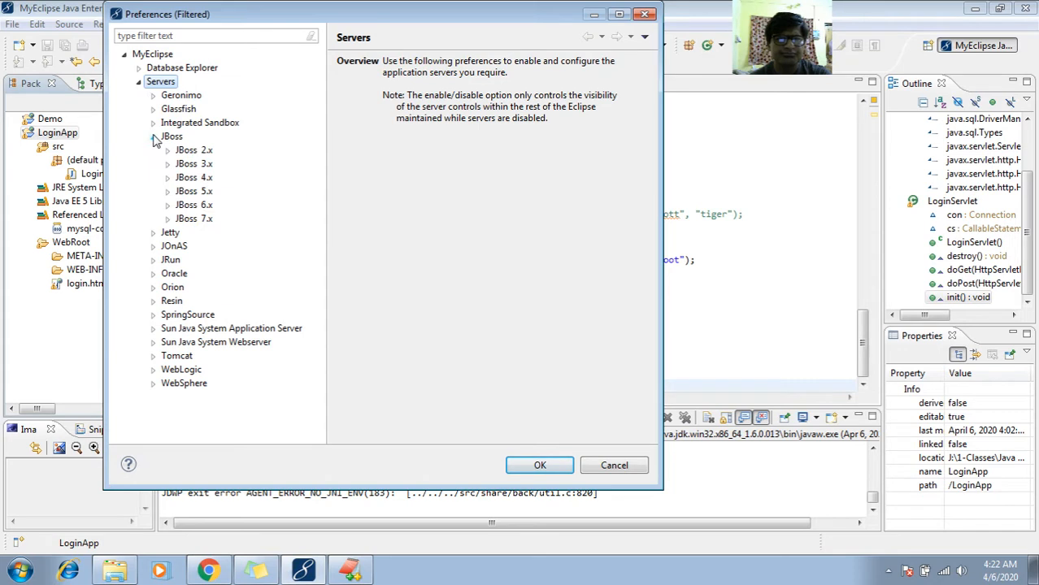
left_click(167, 191)
left_click(193, 192)
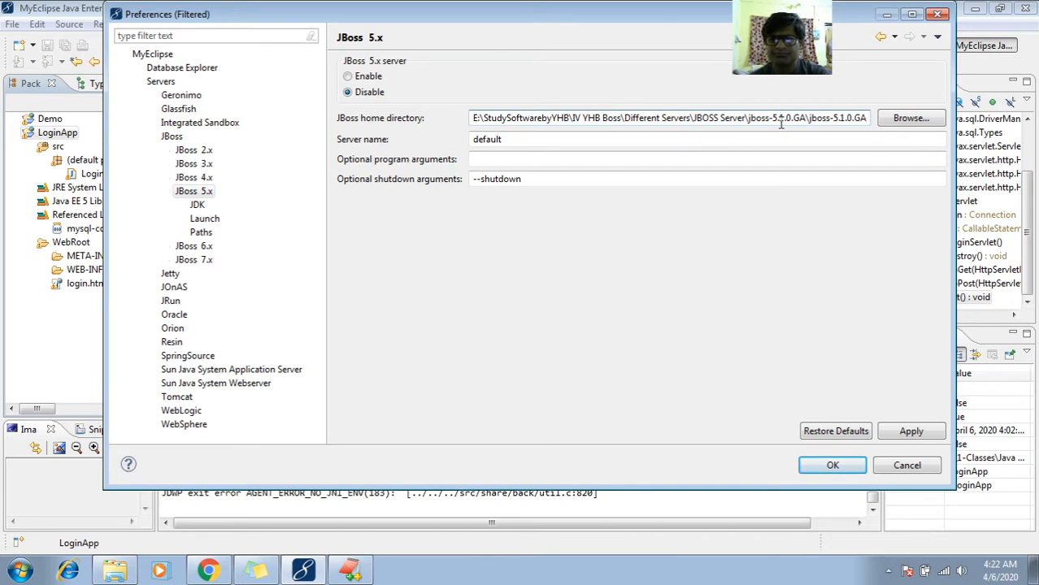
left_click(358, 78)
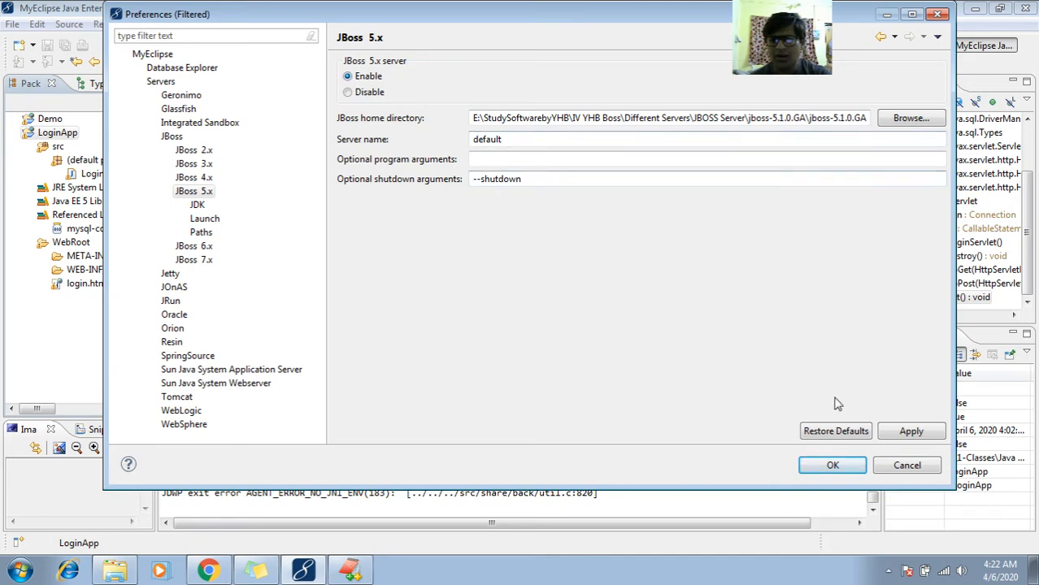
left_click(900, 433)
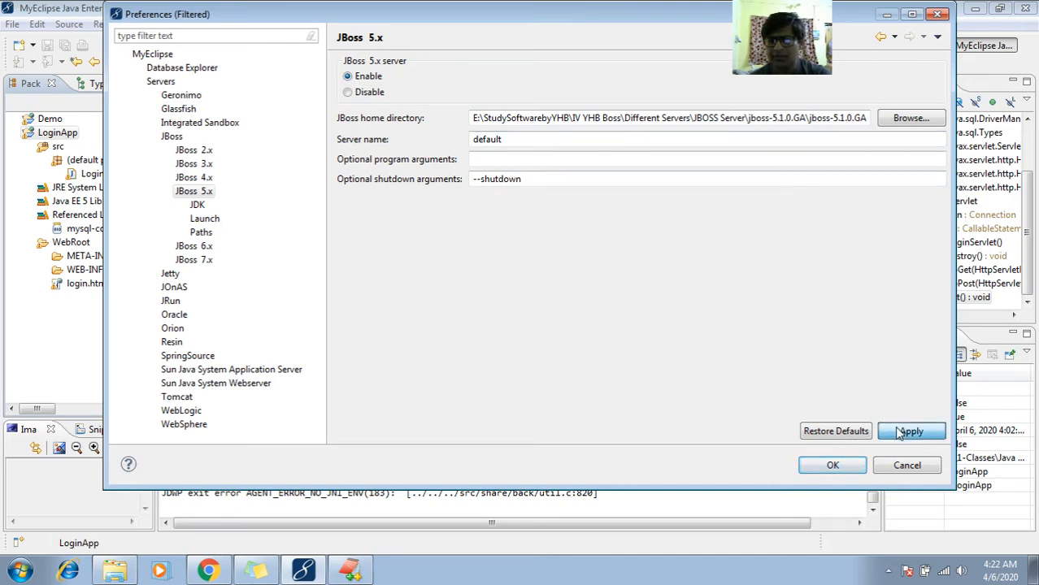
left_click(847, 465)
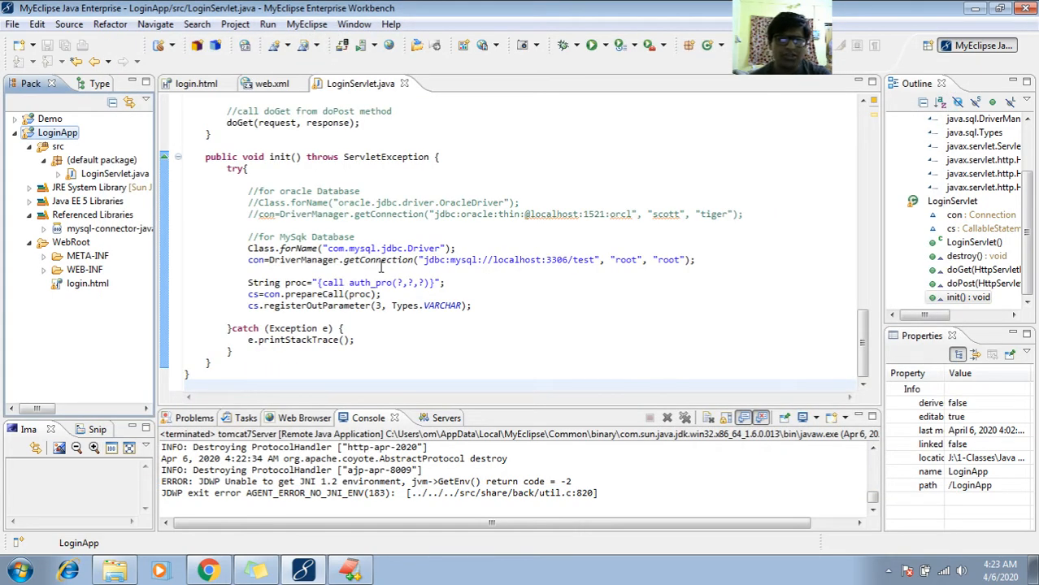
- Run the LoginApp project as a MyEclipse Server Application on JBoss 5.x and enlarge the console view to show the startup log
left_click(367, 46)
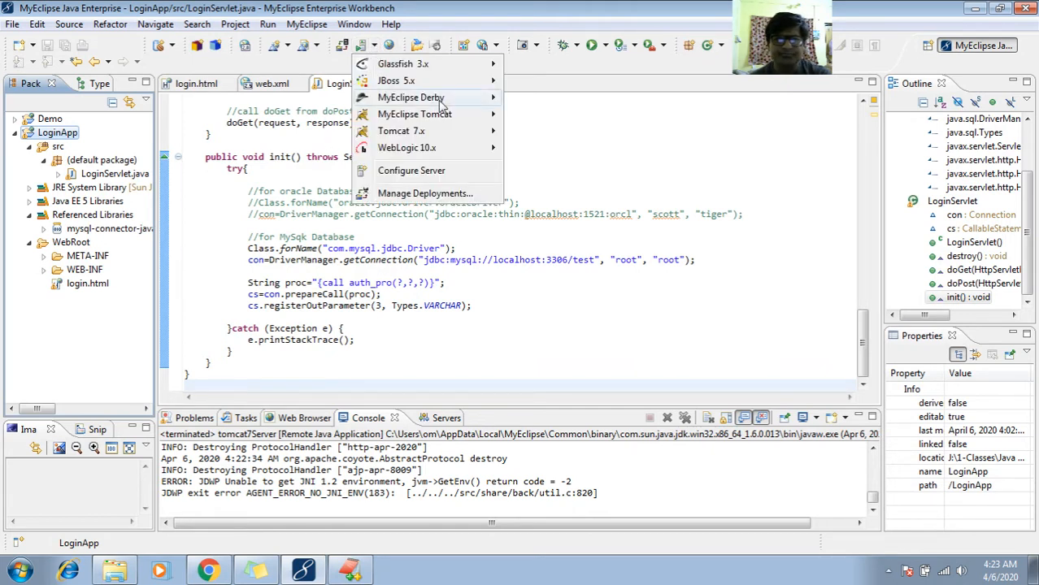
mouse_move(459, 99)
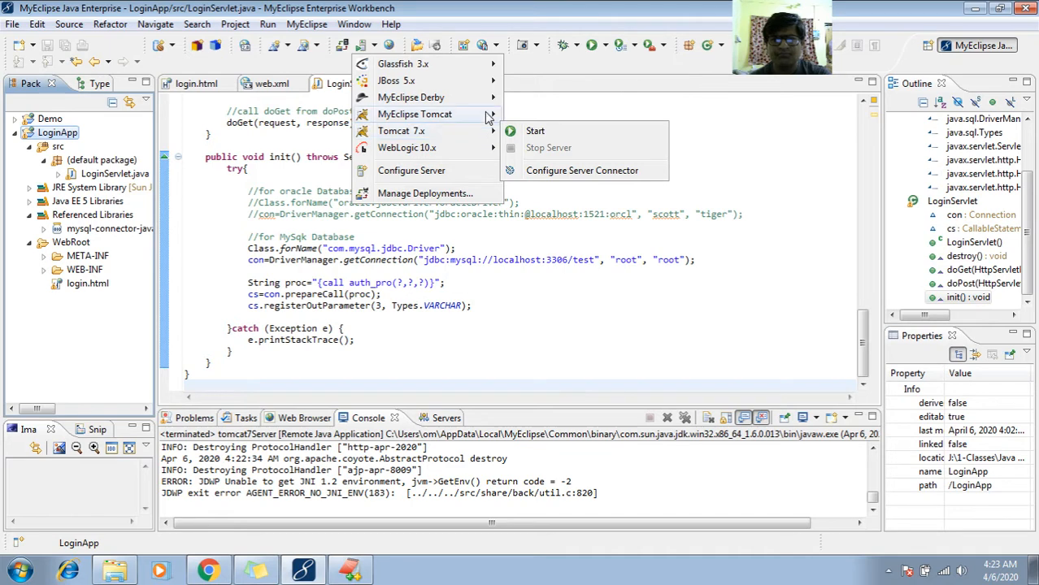
mouse_move(499, 86)
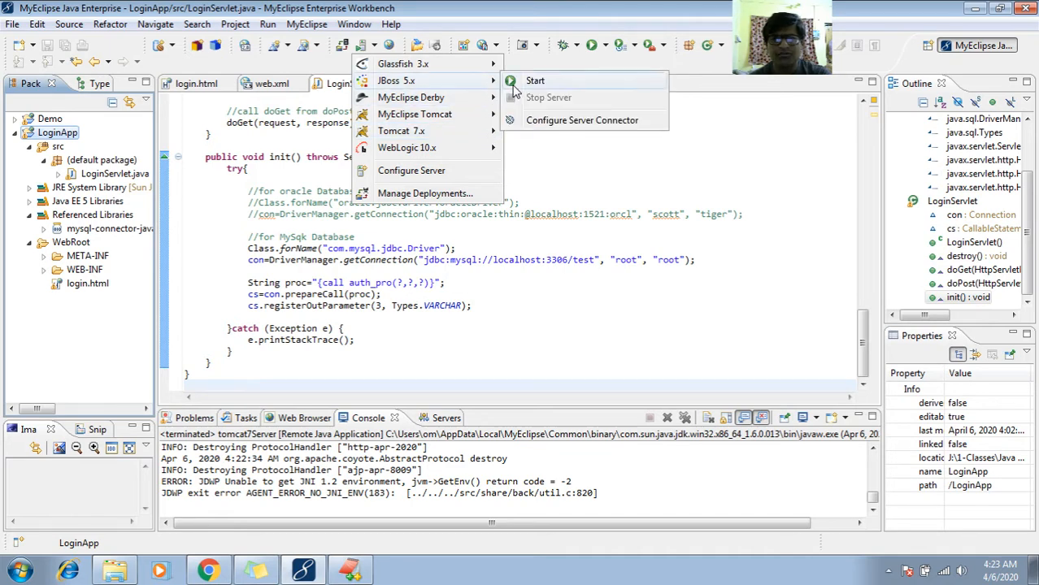
left_click(62, 135)
right_click(62, 135)
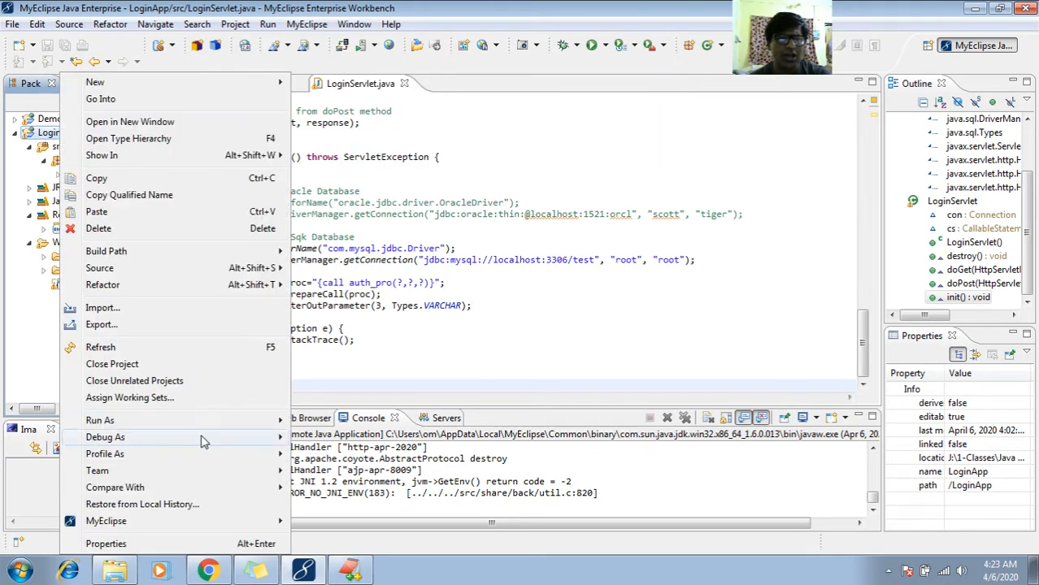
mouse_move(238, 420)
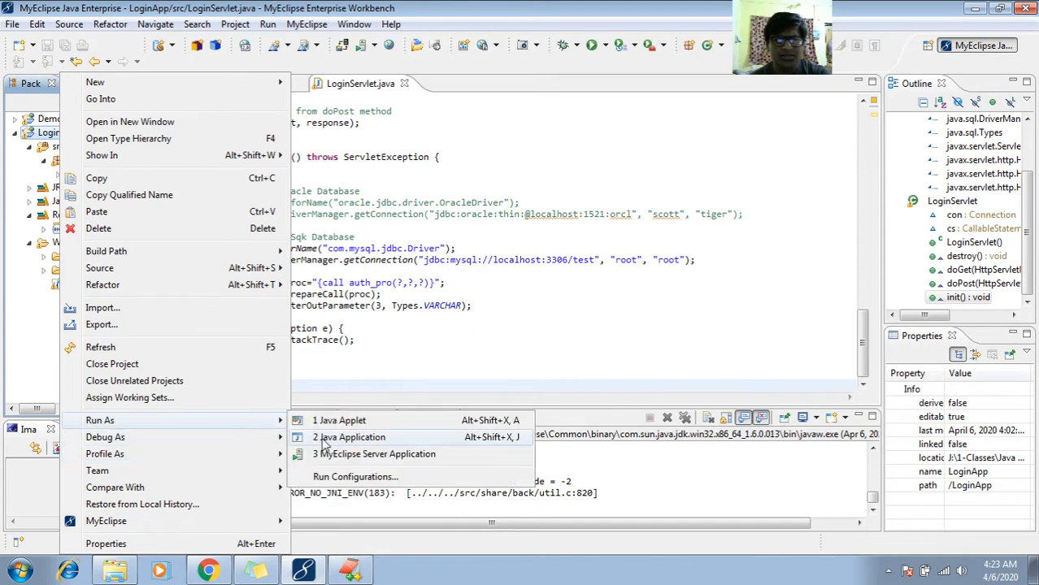
left_click(337, 454)
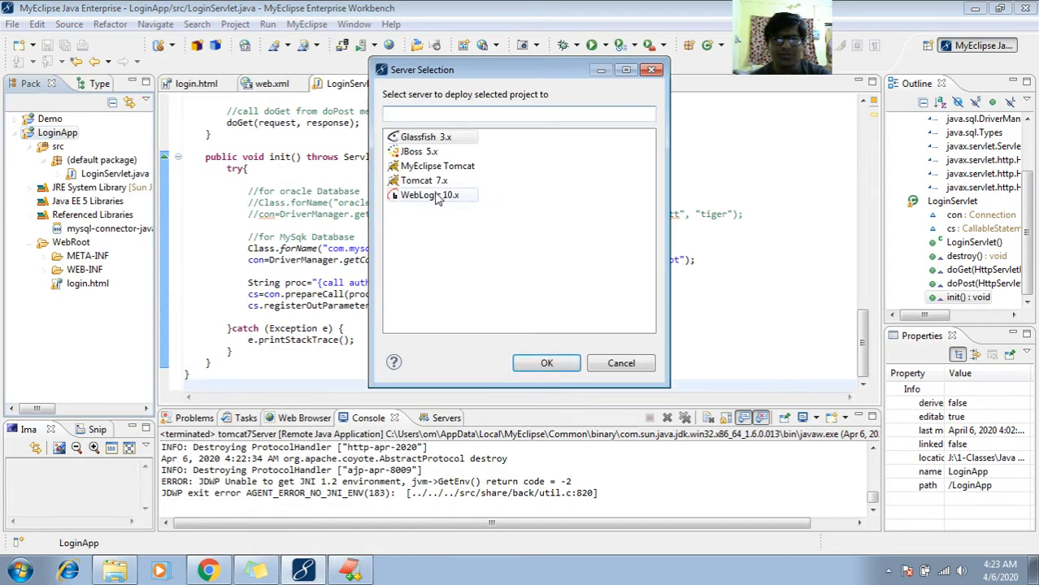
left_click(418, 152)
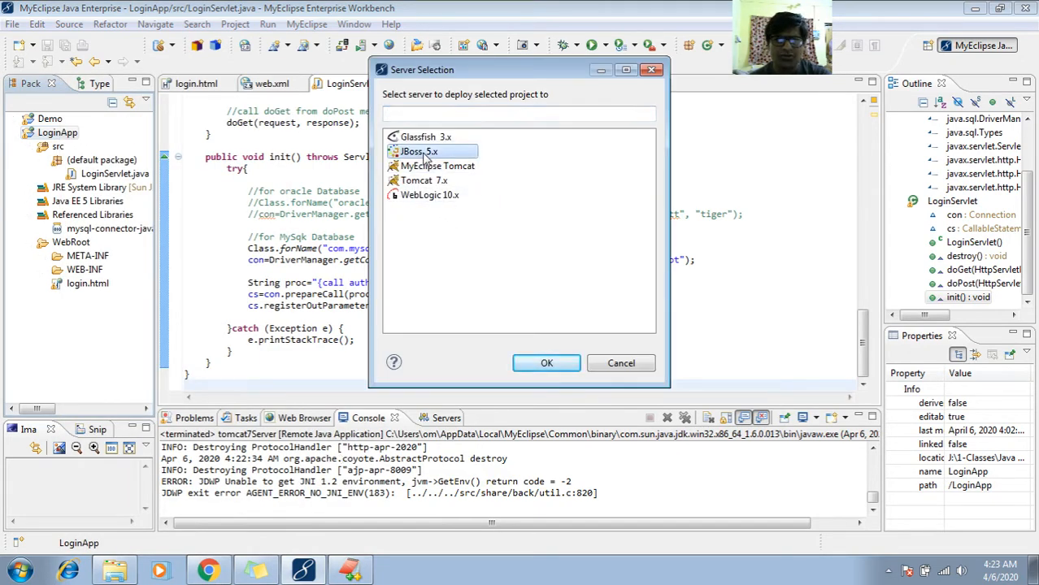
left_click(547, 362)
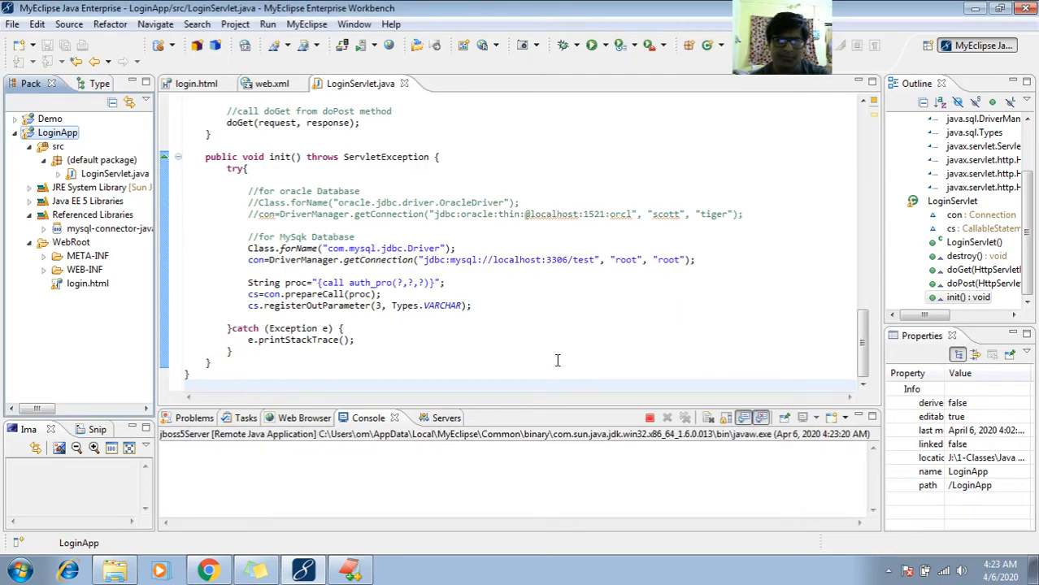
left_click_drag(540, 408, 540, 176)
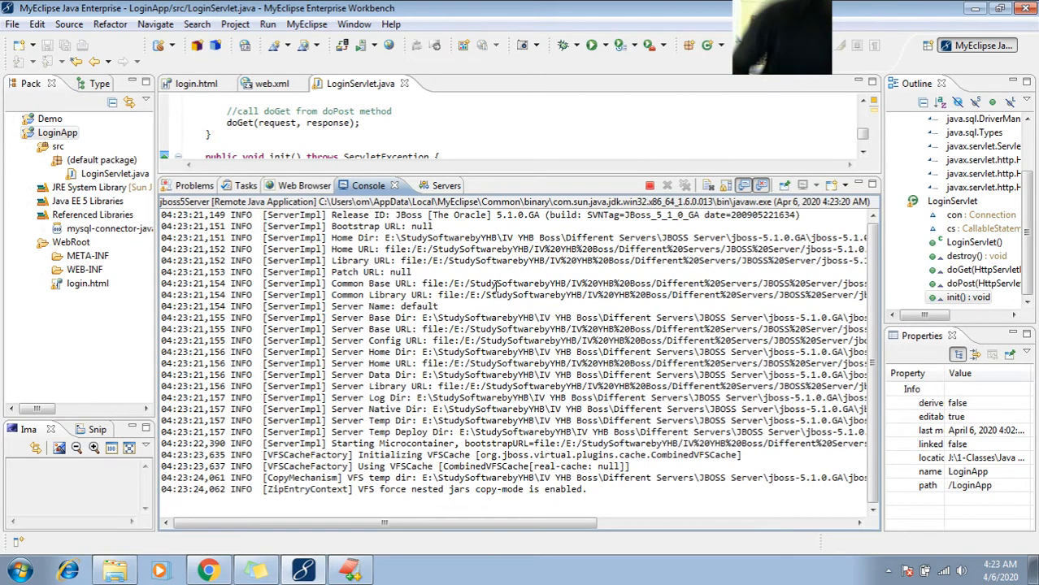
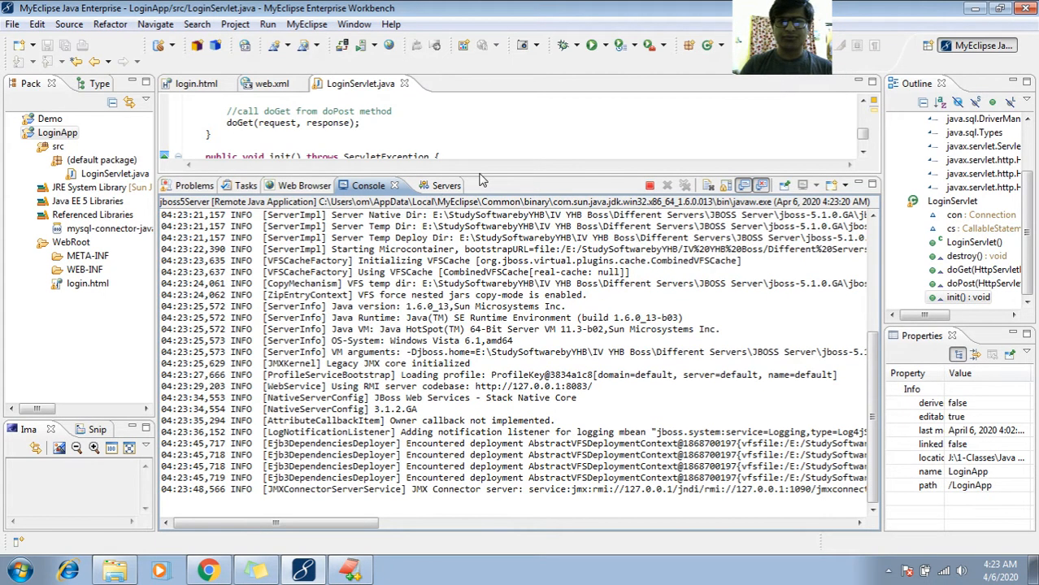
- Shrink the console below the code editor and highlight the http-127.0.0.1-5050 address in the JBoss startup log
left_click(480, 175)
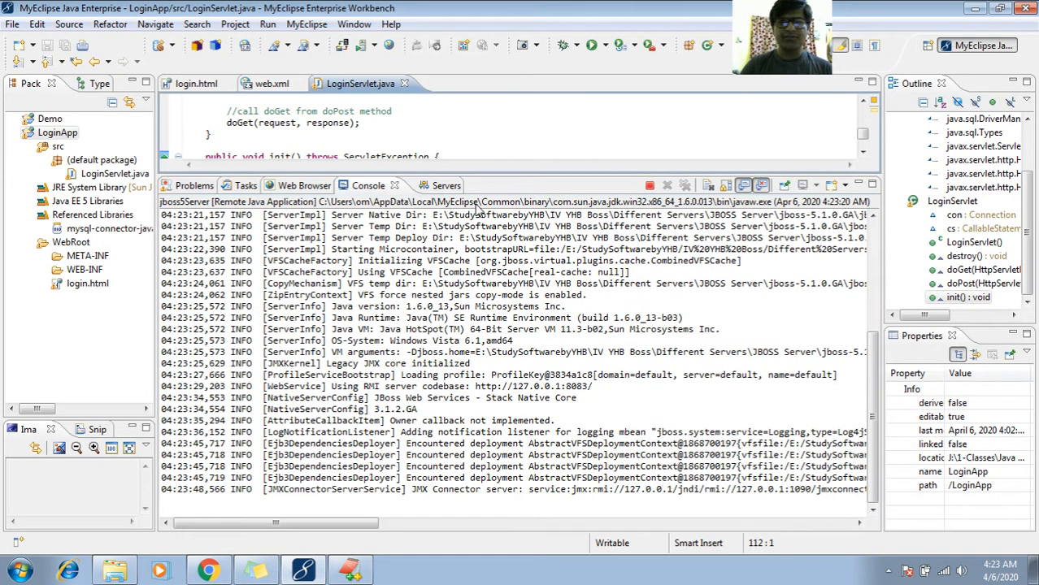
left_click_drag(478, 173, 474, 237)
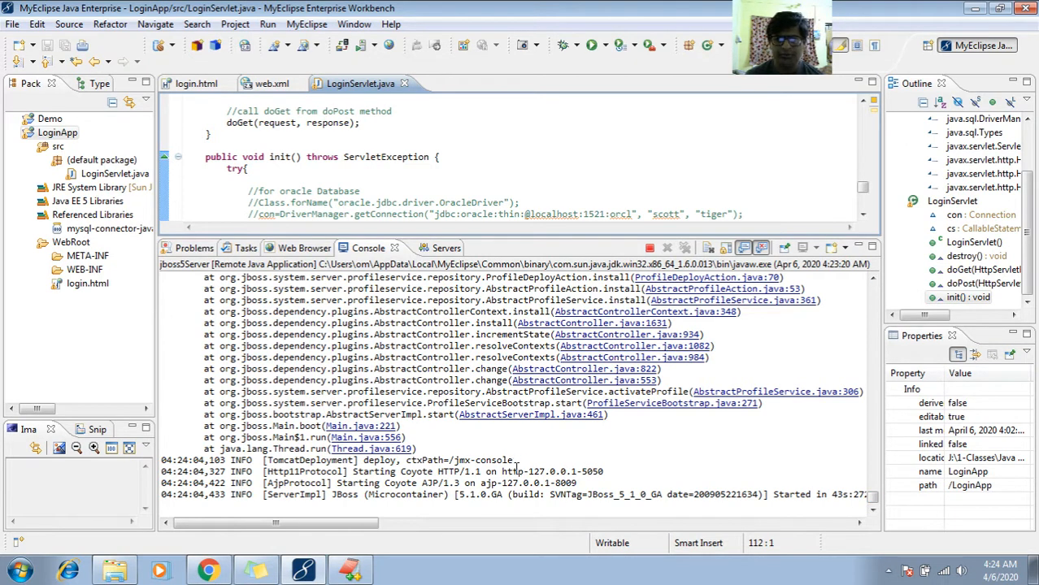
left_click_drag(501, 471, 606, 472)
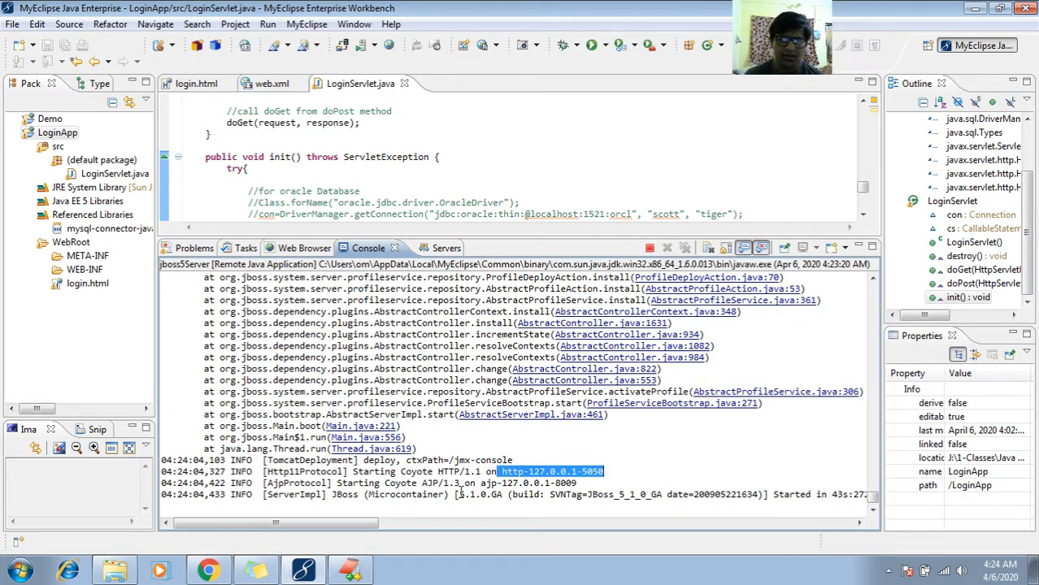
- Switch to Chrome and load localhost:5050/LoginApp/login.html in a new tab
left_click(208, 571)
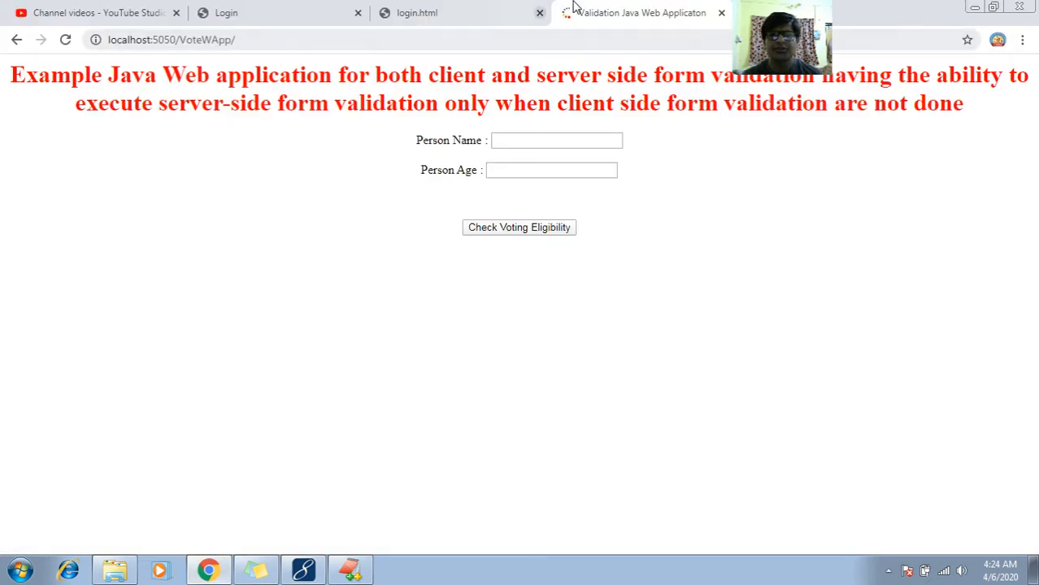
key("ctrl+t")
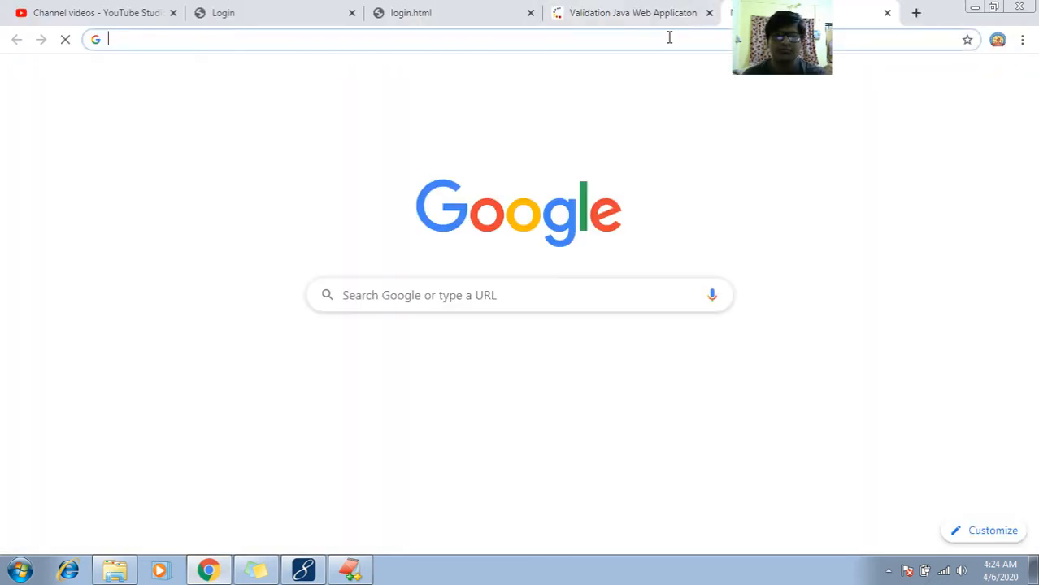
type("loca")
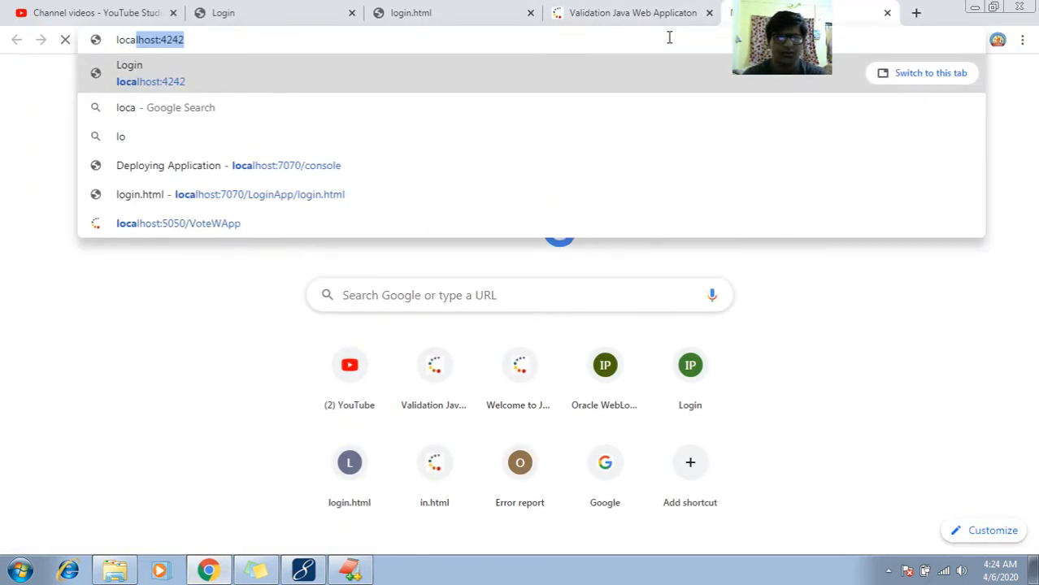
type("l")
key("Right")
key("BackSpace")
key("BackSpace")
key("BackSpace")
key("BackSpace")
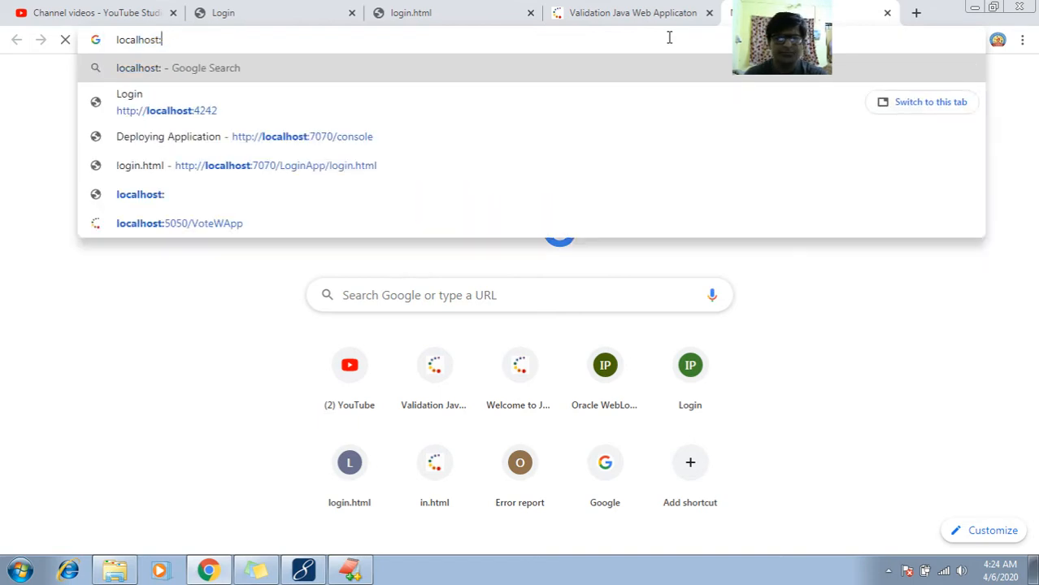
type("5050/:")
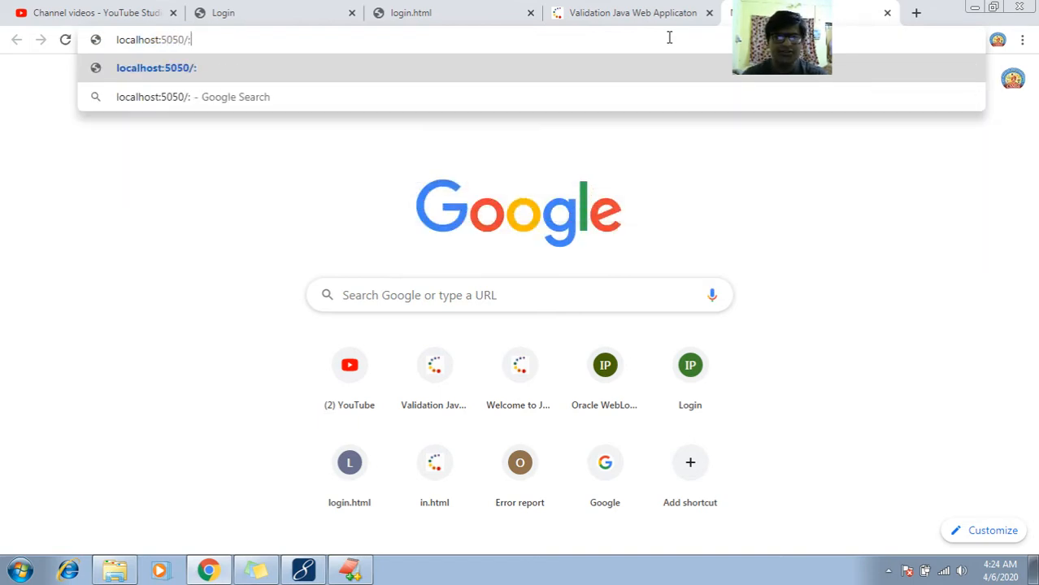
type("pg")
key("BackSpace")
key("BackSpace")
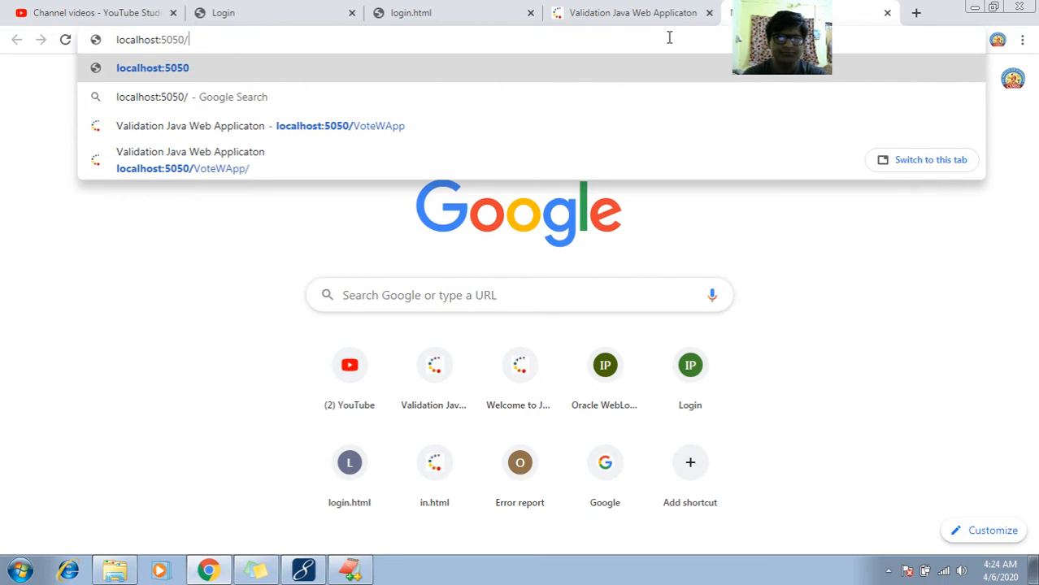
type("LoginA")
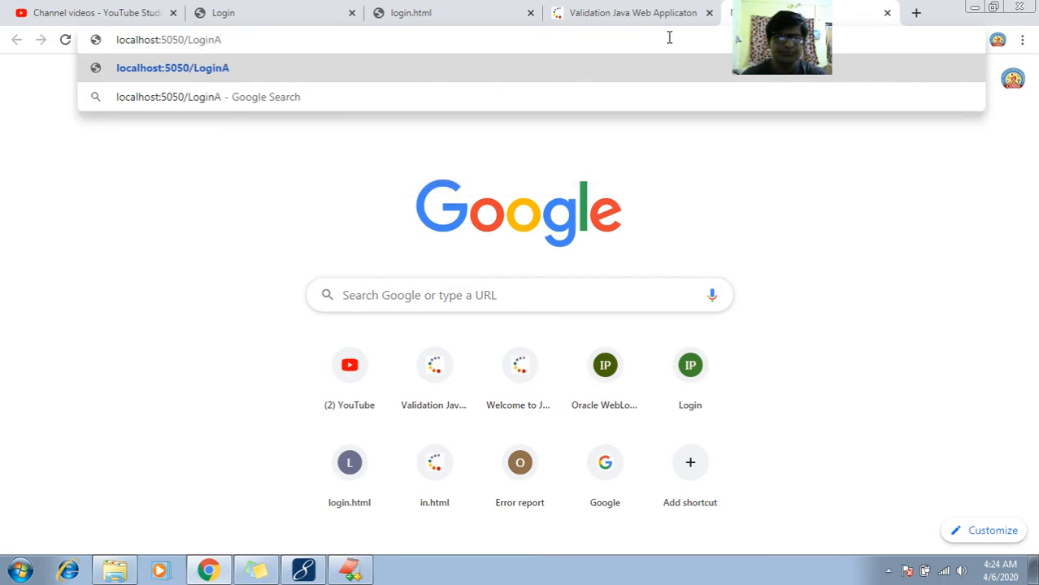
type("pp/;p")
key("BackSpace")
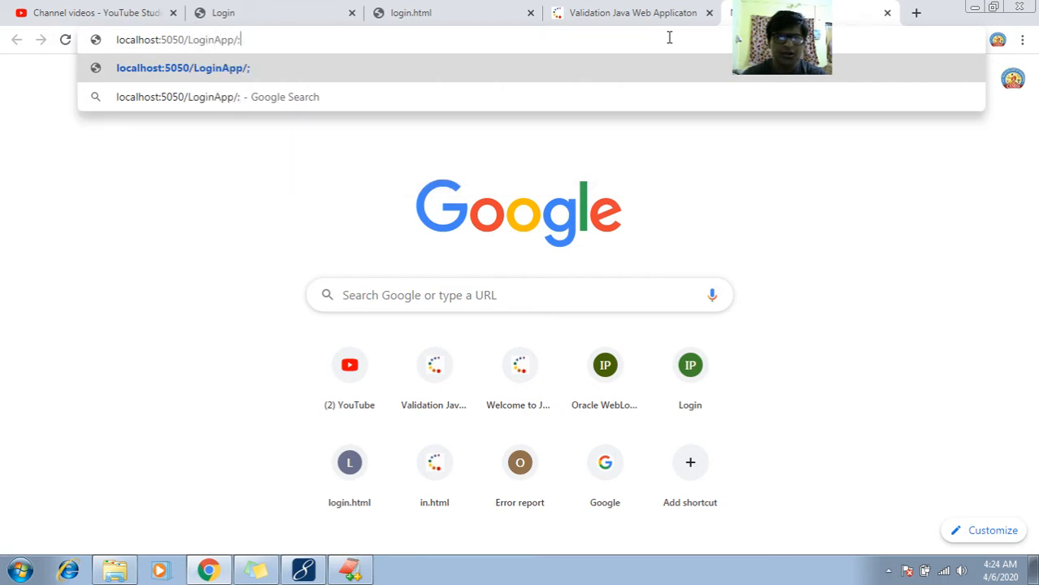
key("BackSpace")
type("login.ht")
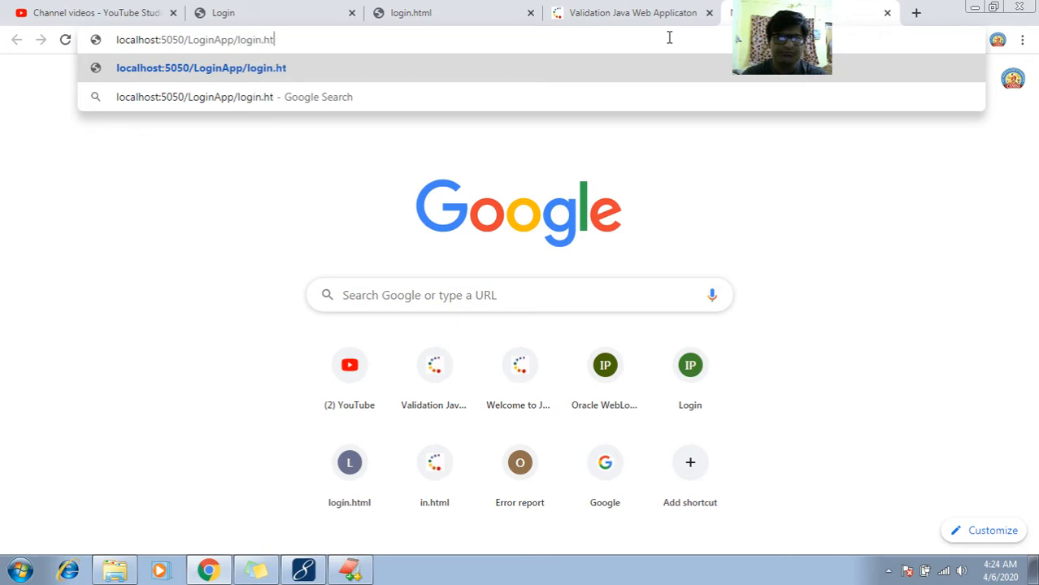
type("ml")
key("Return")
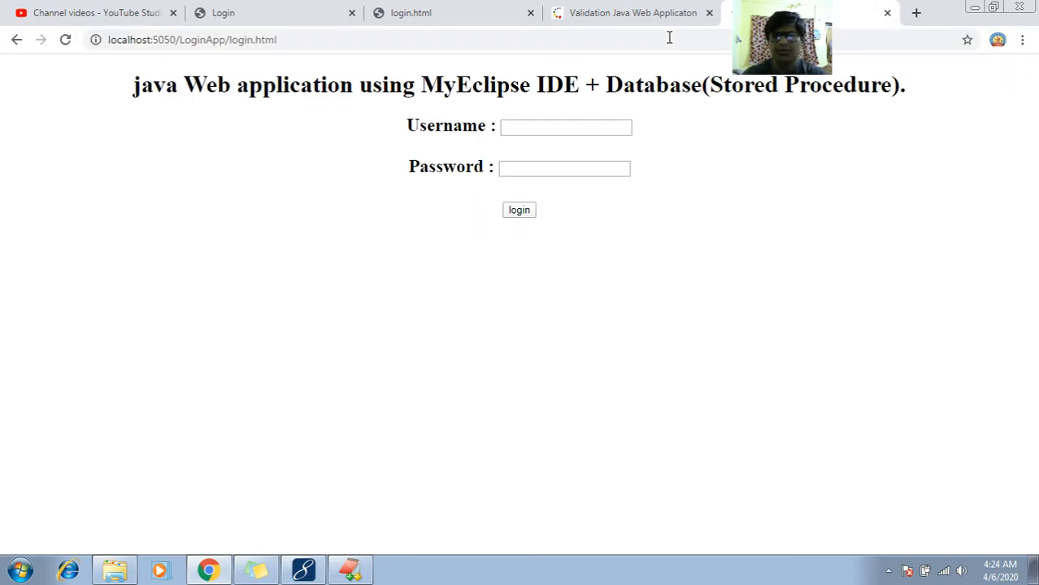
left_click(669, 38)
key("ctrl+c")
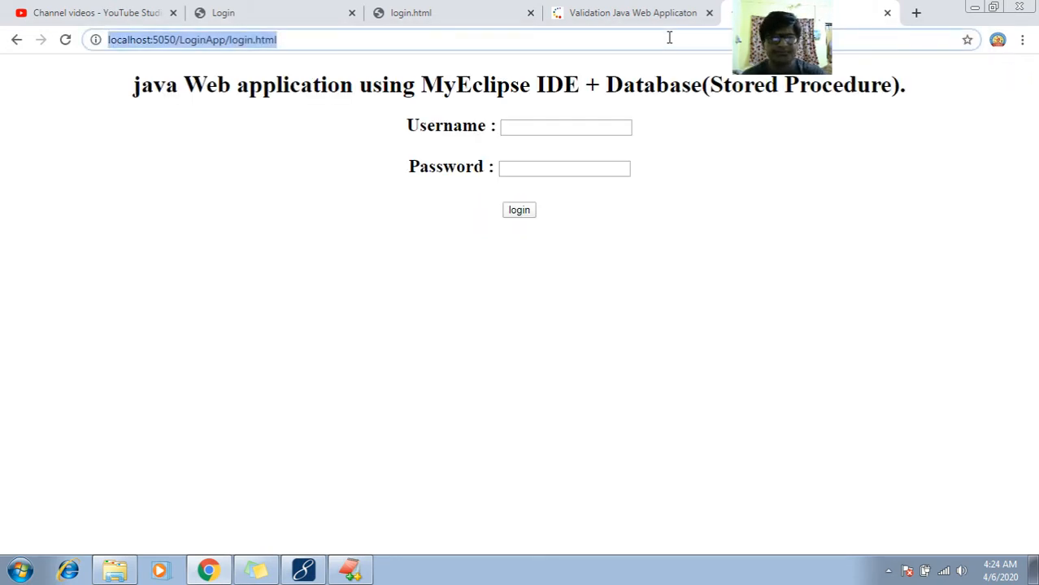
left_click(916, 12)
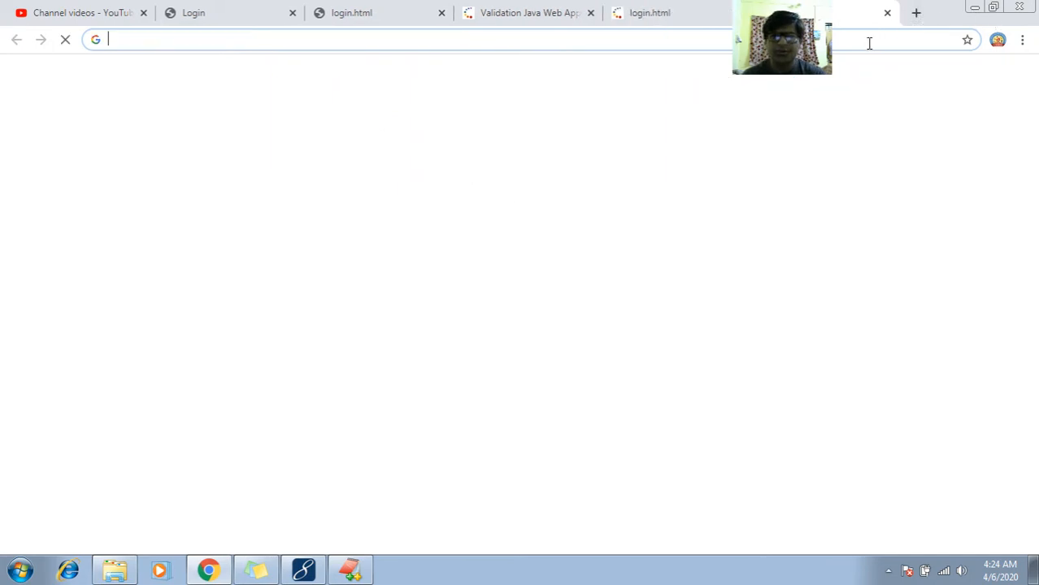
key("ctrl+v")
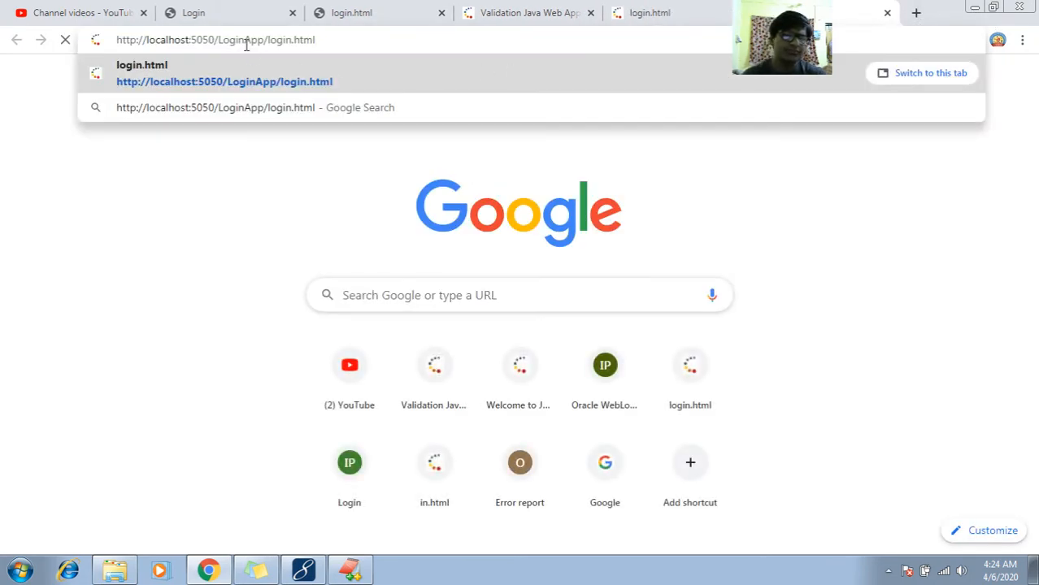
key("BackSpace")
key("BackSpace")
key("BackSpace")
key("BackSpace")
key("BackSpace")
key("BackSpace")
key("BackSpace")
key("BackSpace")
key("BackSpace")
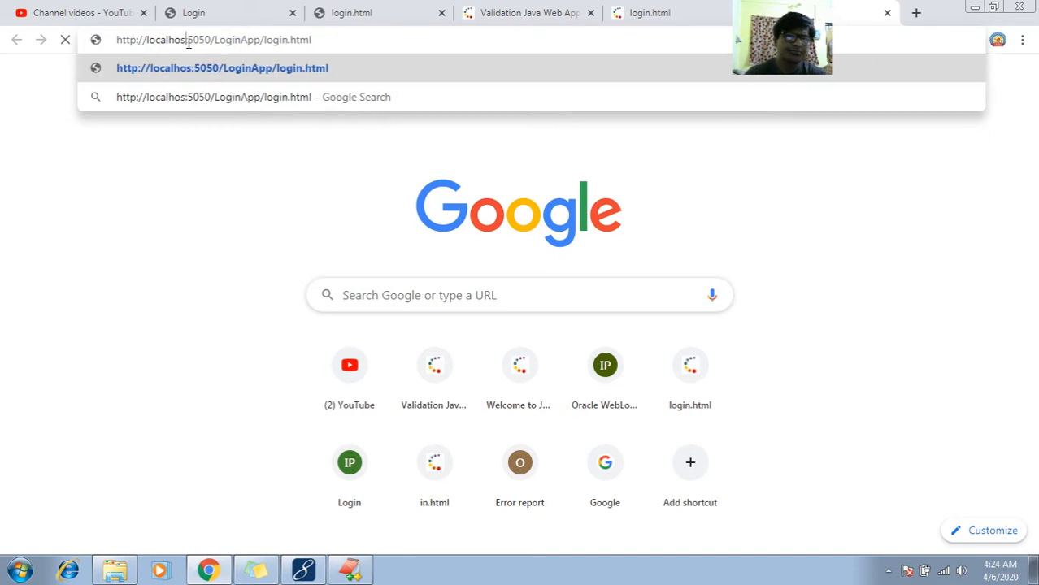
type("12")
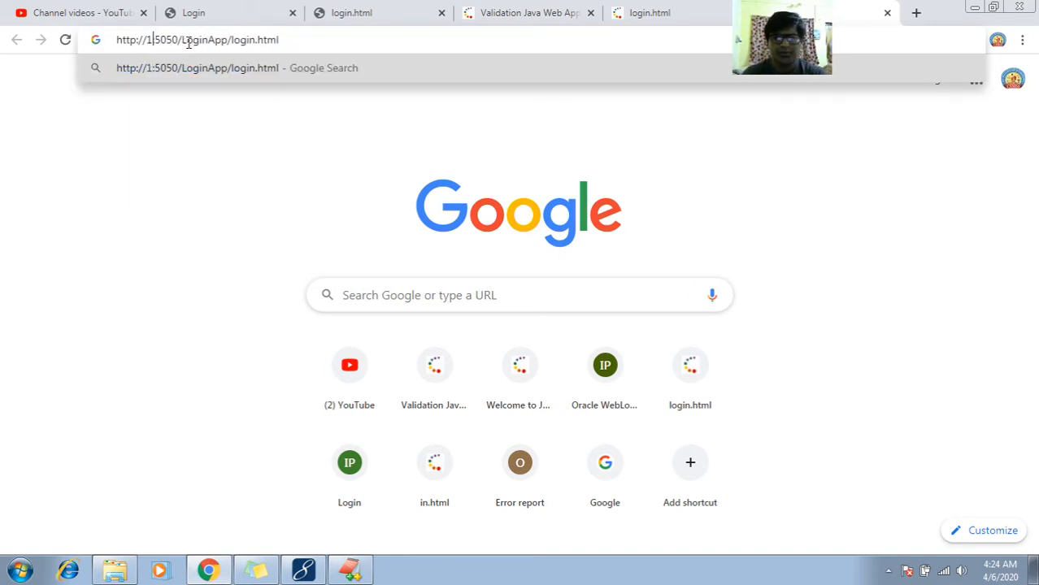
type("7.")
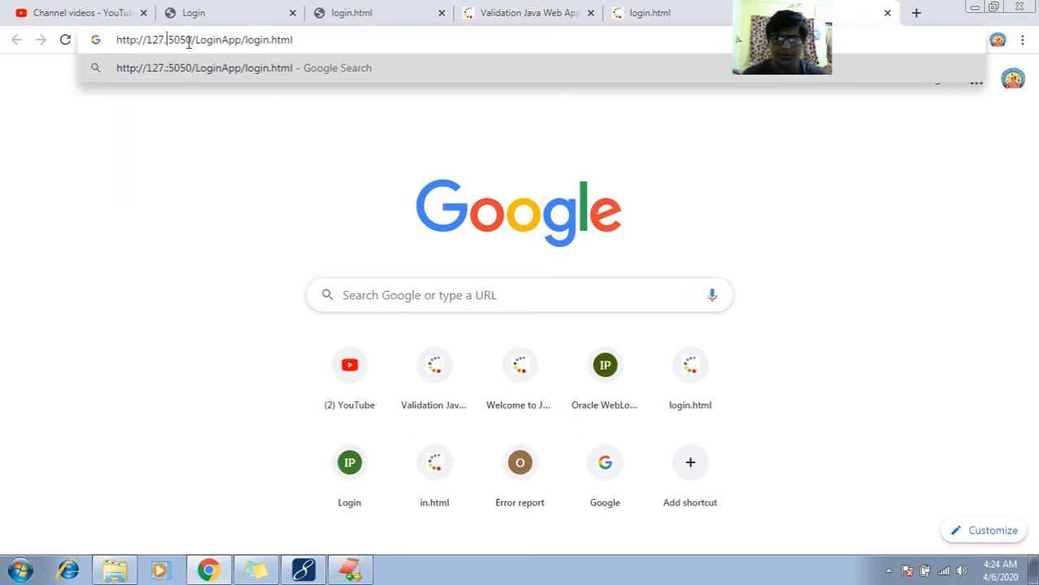
type("0.0.1")
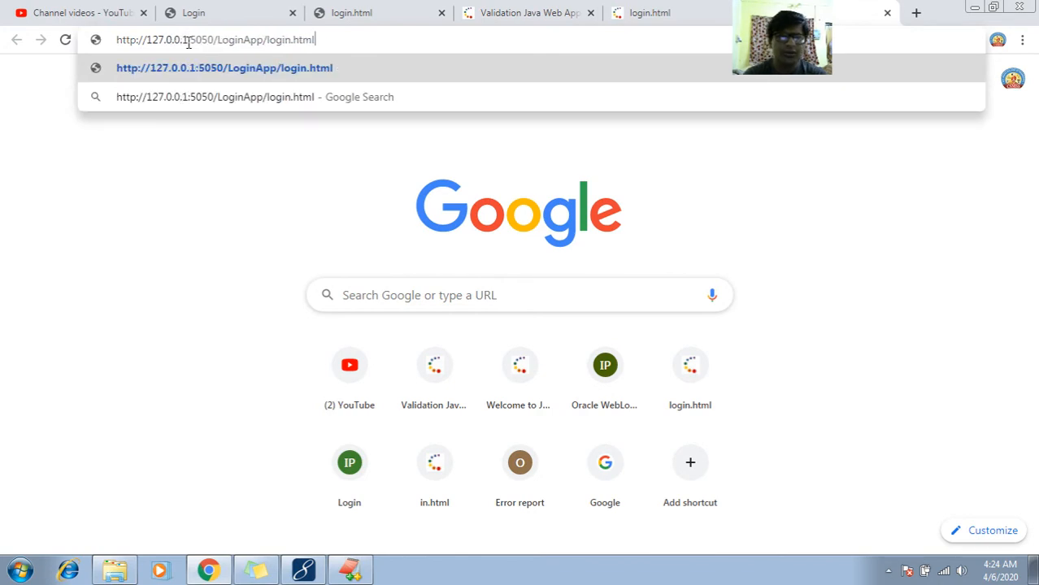
key("Return")
left_click(189, 43)
key("ctrl+c")
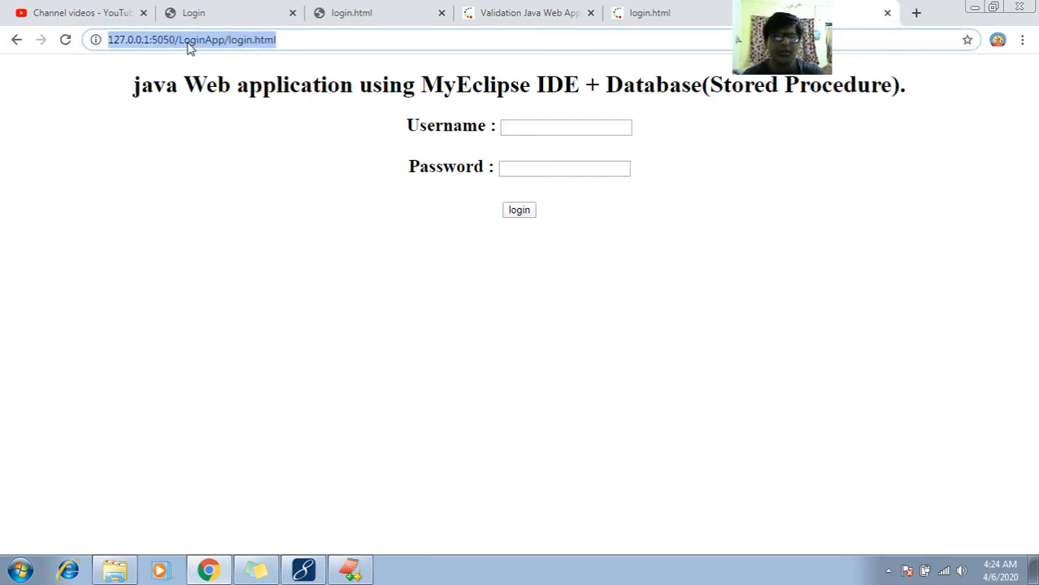
left_click(916, 13)
key("ctrl+v")
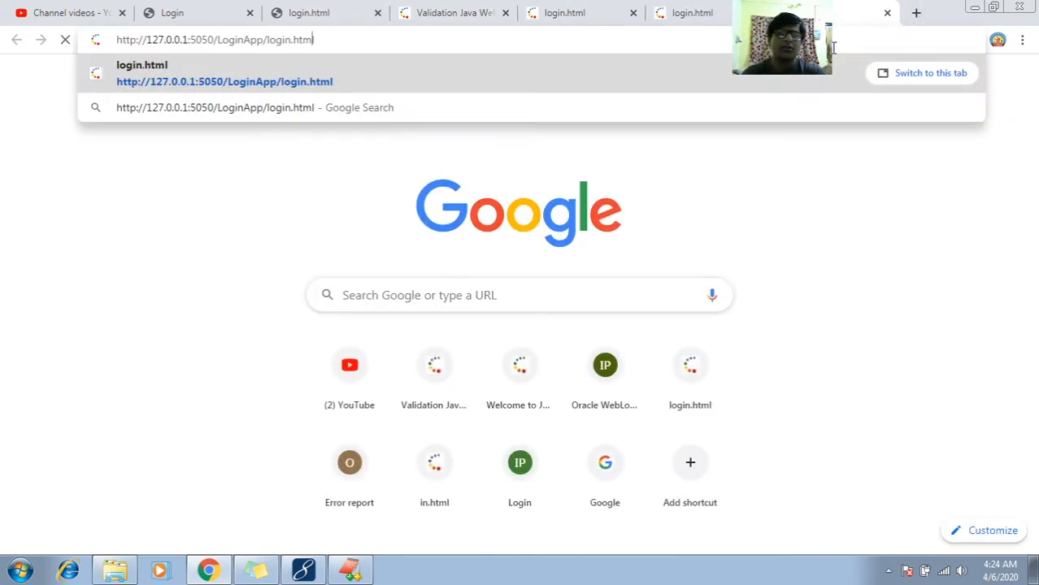
key("Right")
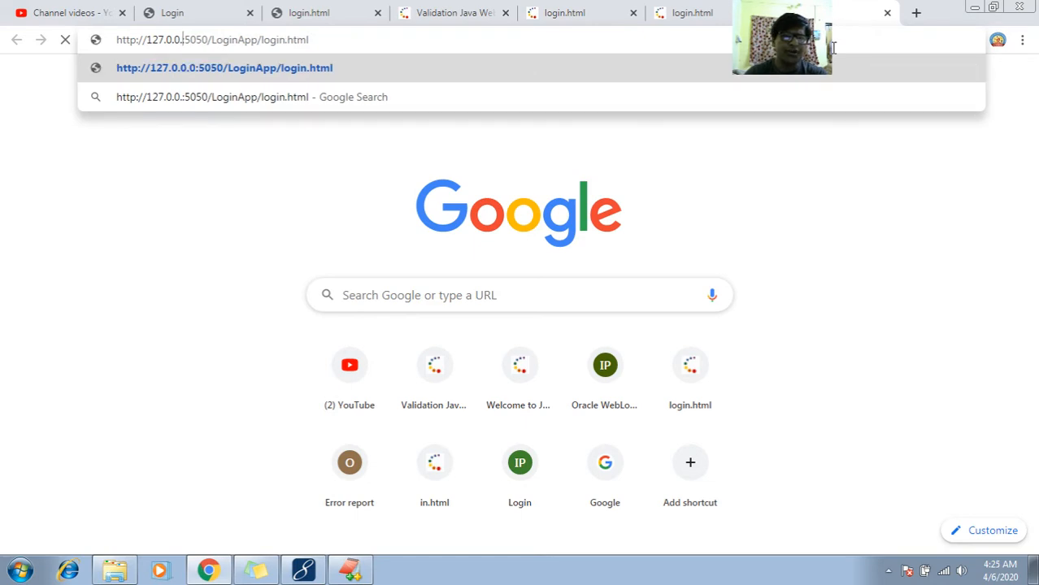
key("BackSpace")
key("BackSpace")
key("BackSpace")
key("BackSpace")
key("BackSpace")
key("BackSpace")
key("BackSpace")
key("BackSpace")
key("BackSpace")
key("BackSpace")
type("om-pc:")
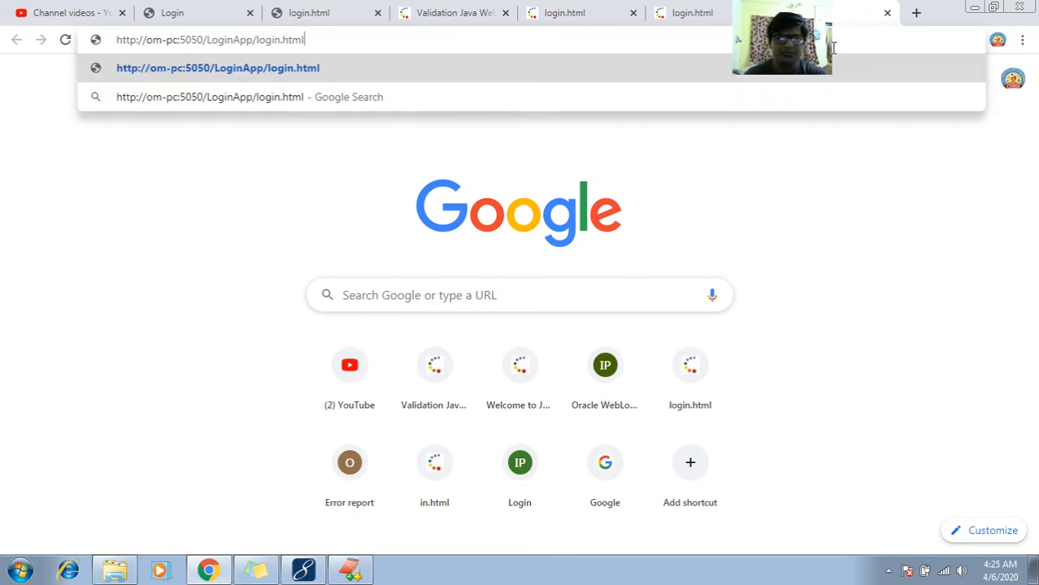
key("Return")
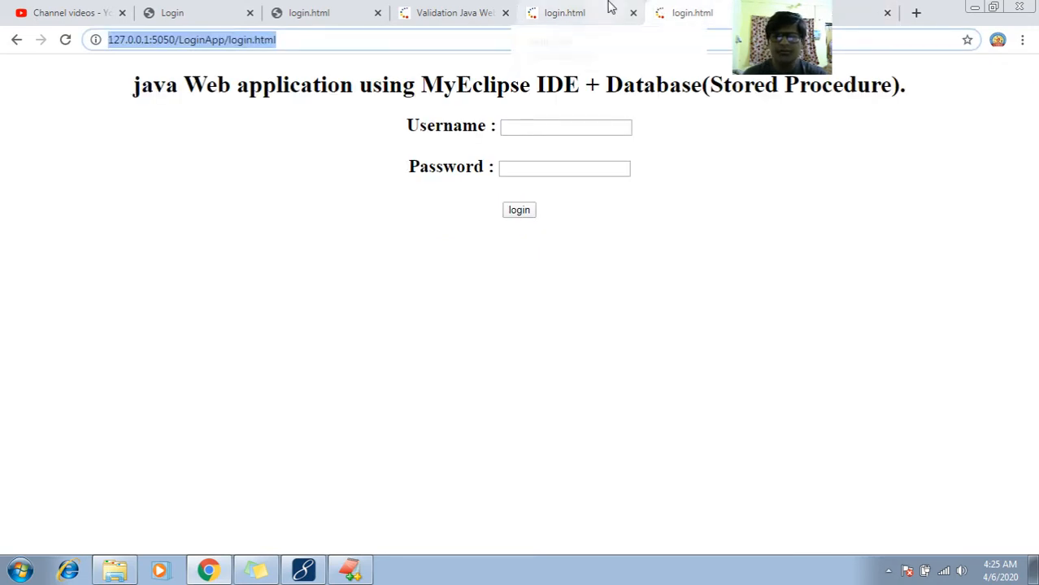
left_click(839, 7)
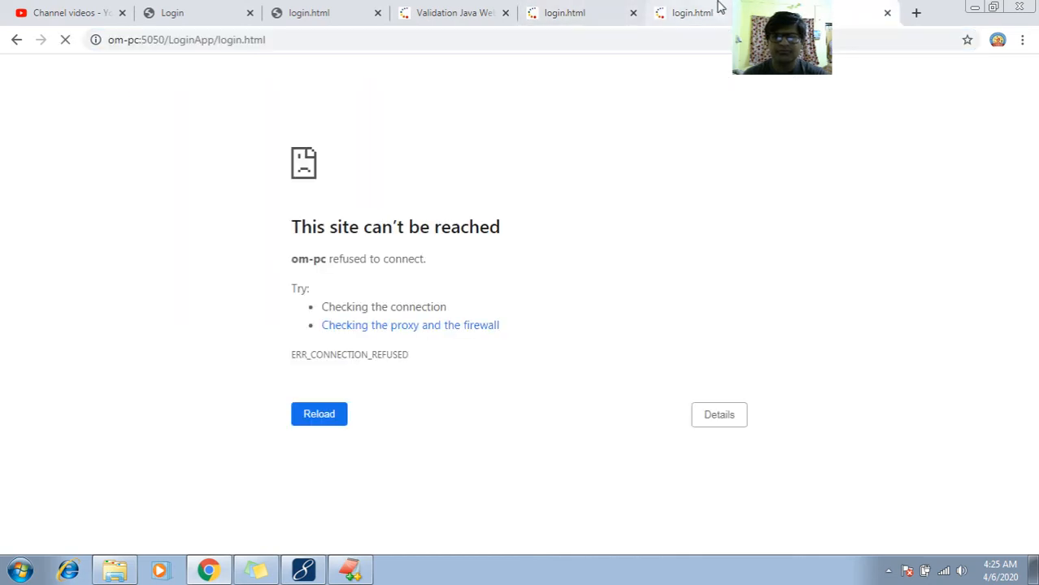
left_click(718, 7)
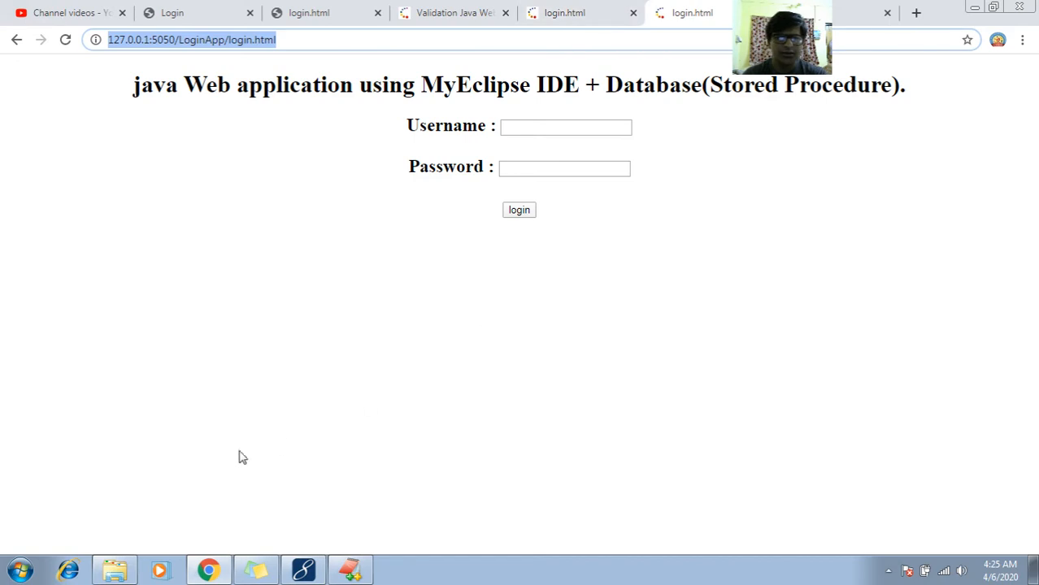
- Launch SQLyog, dismiss the upgrade notice, and connect to the MySQL host localhost with the saved root connection
left_click(19, 570)
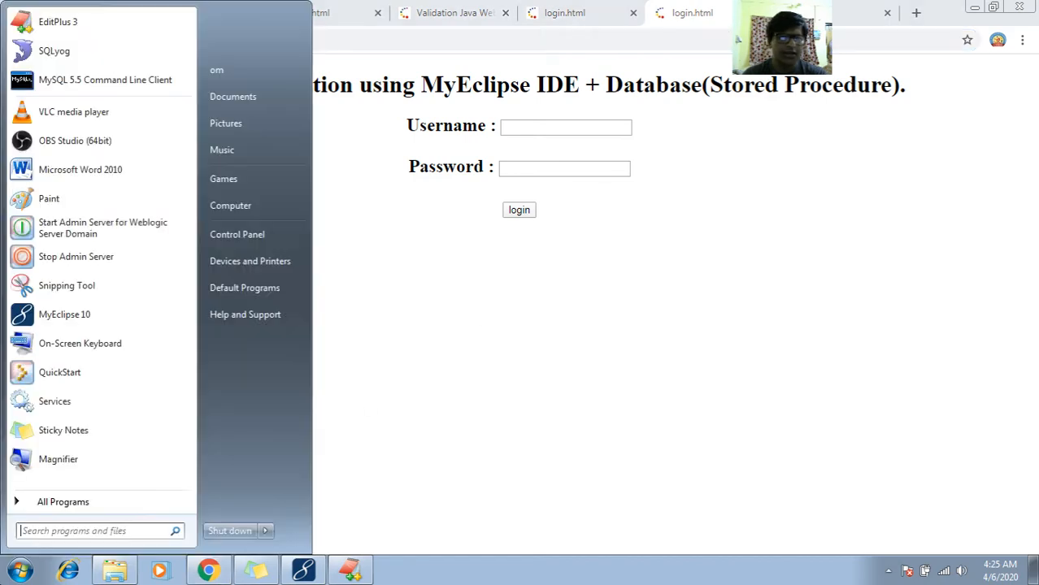
left_click(64, 63)
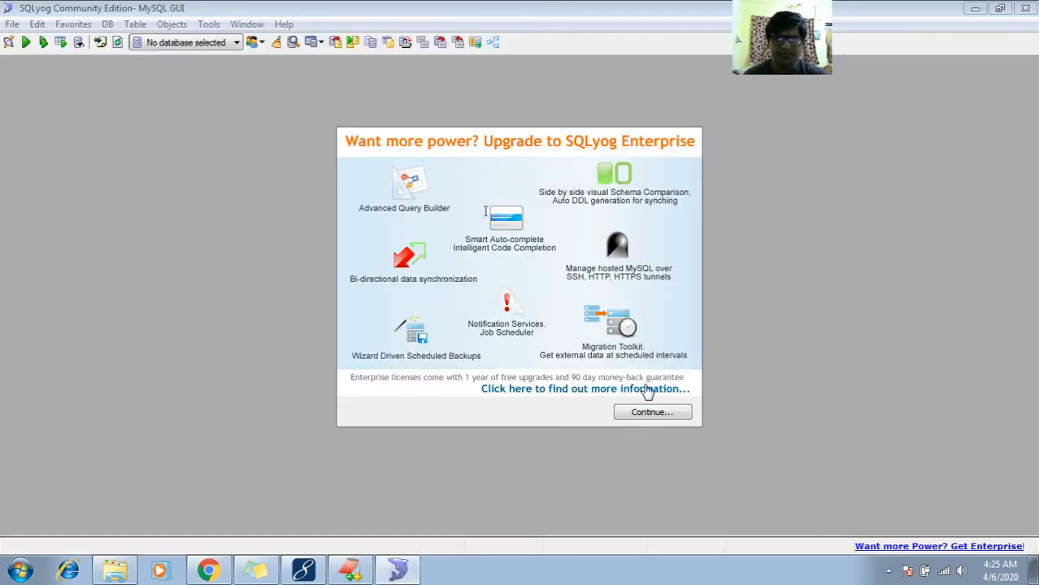
left_click(642, 413)
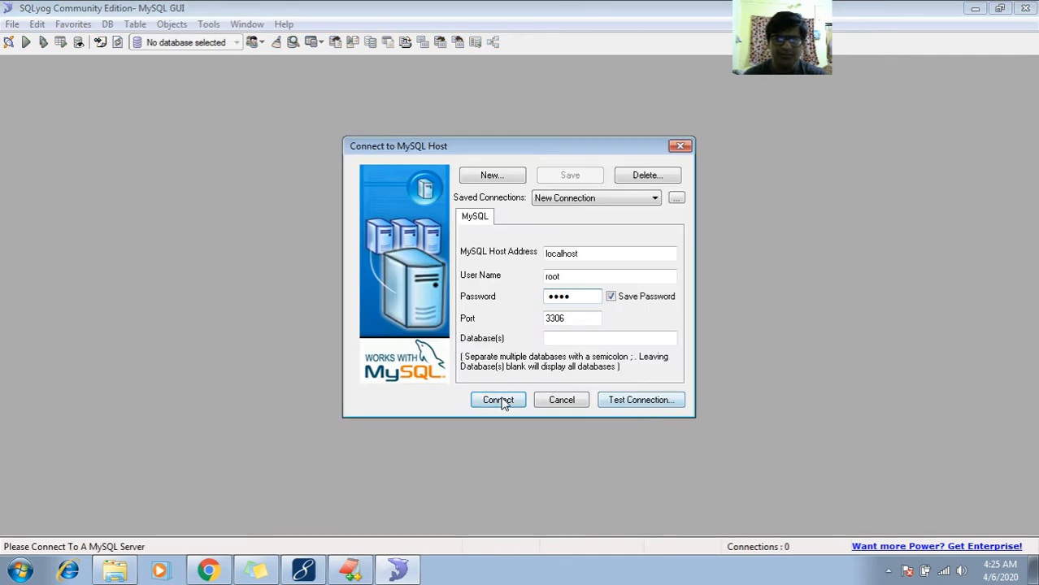
left_click(498, 398)
- Expand the test database and display the data of its userlist table
left_click(10, 122)
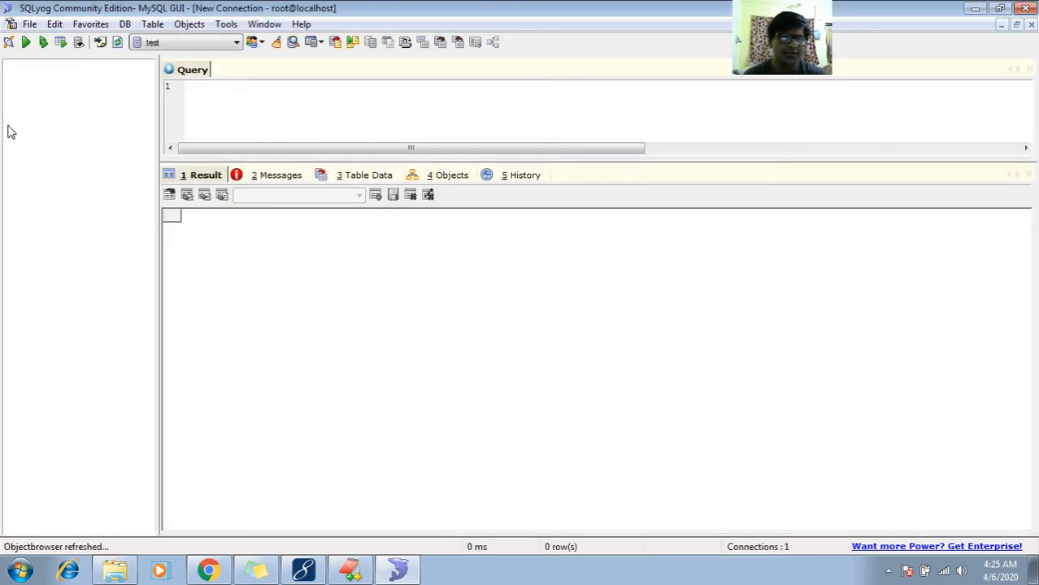
left_click(59, 137)
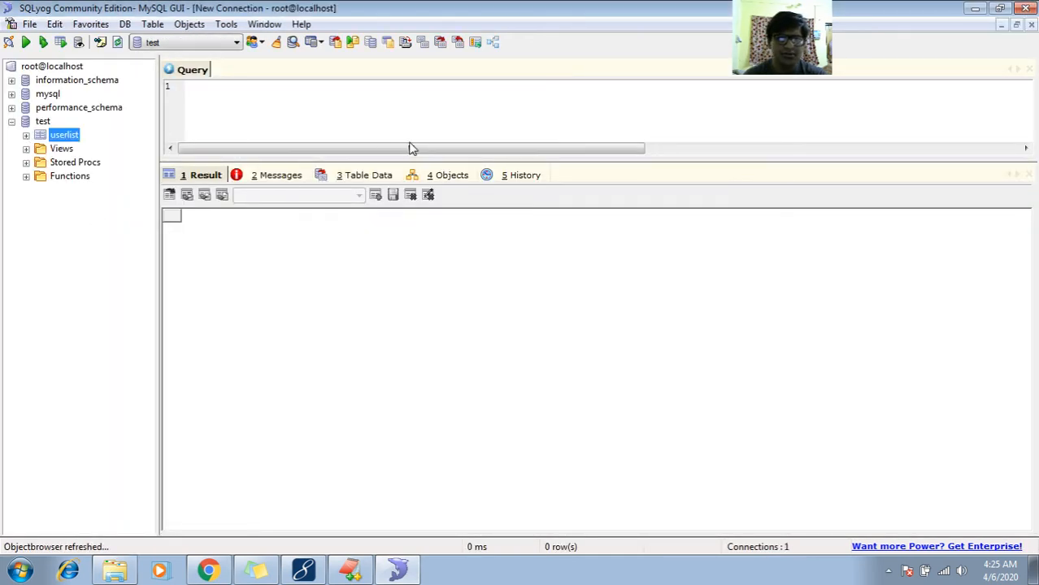
left_click(369, 180)
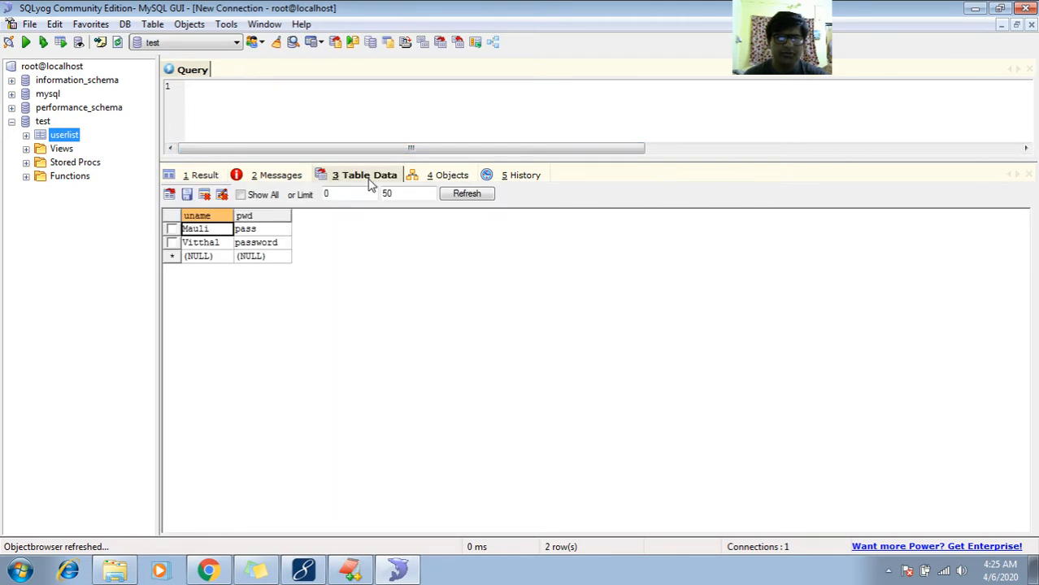
- Add a new row to the userlist table with a test username and its password, and save the table data
left_click(221, 259)
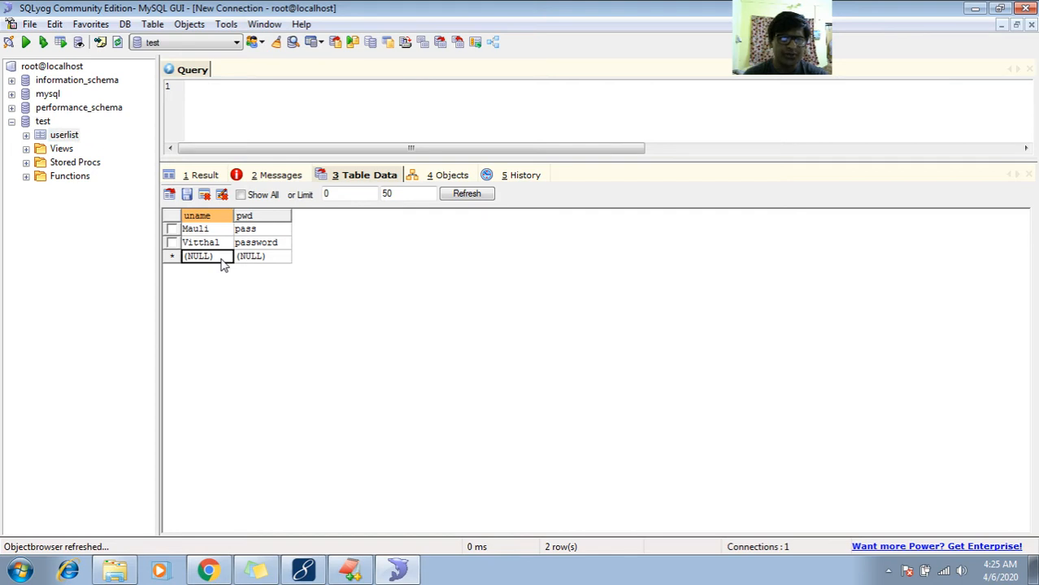
left_click(222, 258)
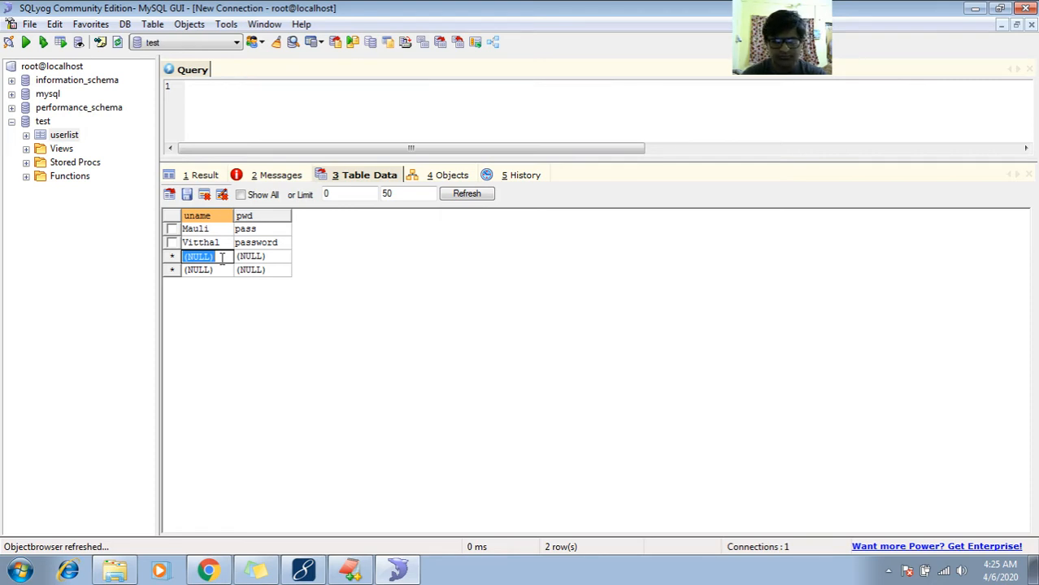
type("Sa")
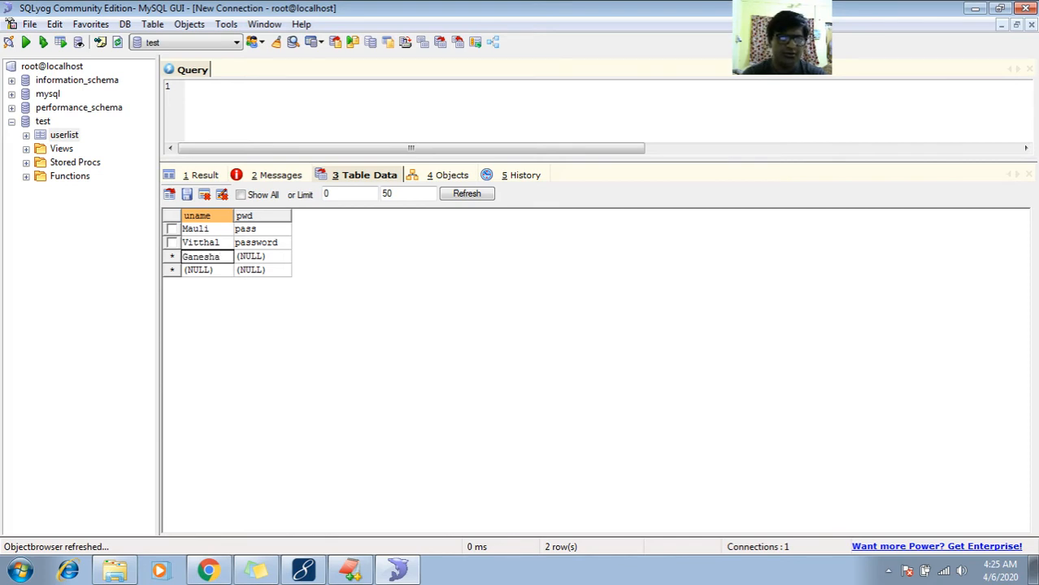
key("Tab")
type("N")
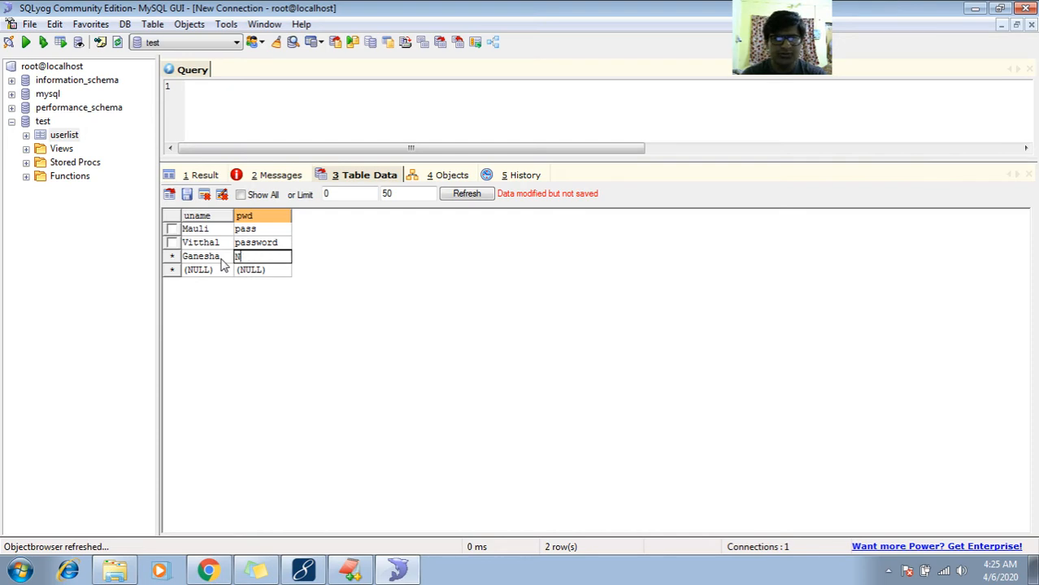
type("oPass")
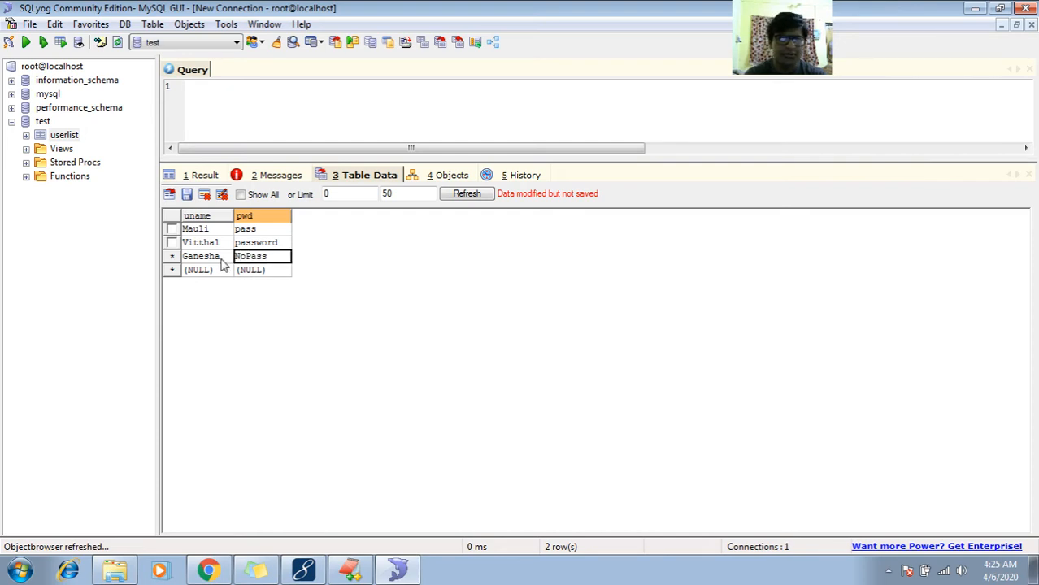
left_click(187, 195)
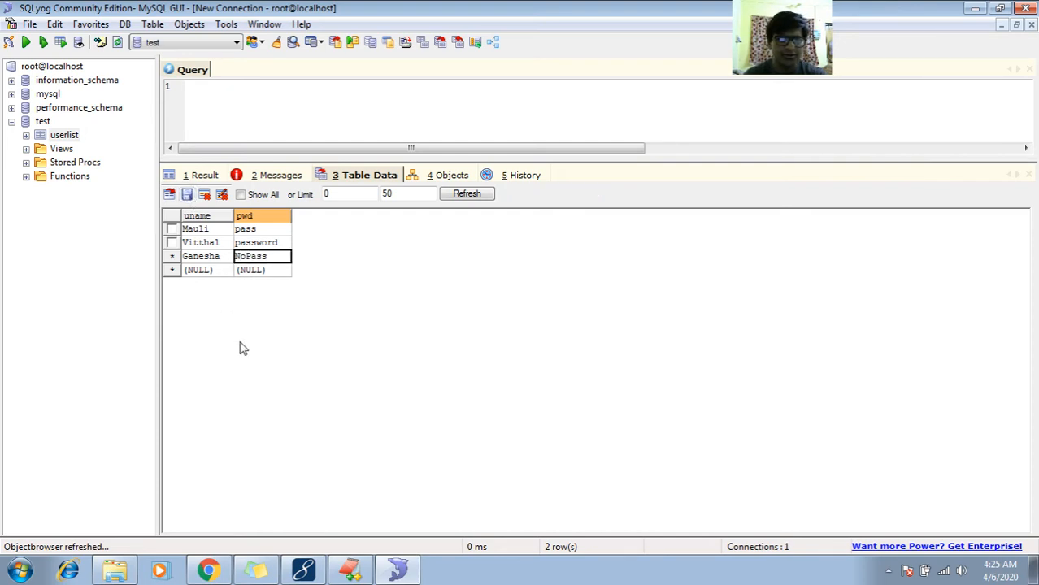
- Switch to Chrome and log in to LoginApp with the newly added user's username and password, then highlight the result text
left_click(208, 570)
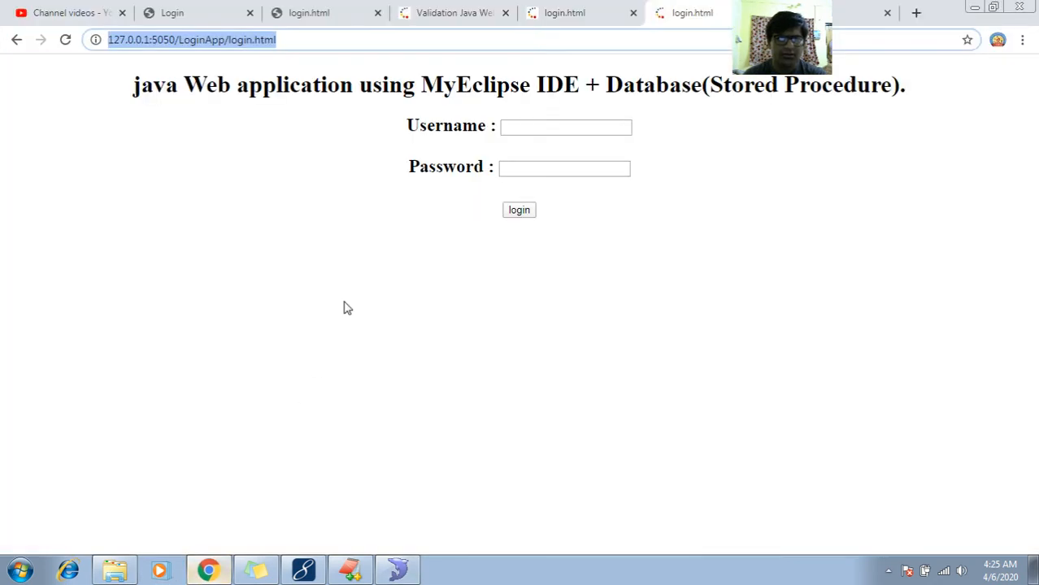
left_click(533, 126)
type("Ganesha")
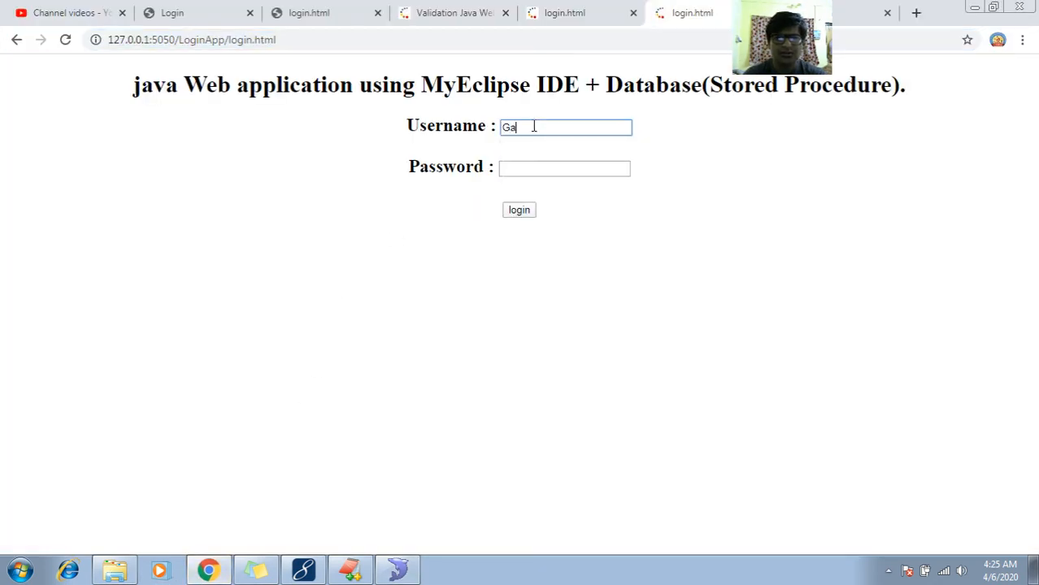
left_click(533, 173)
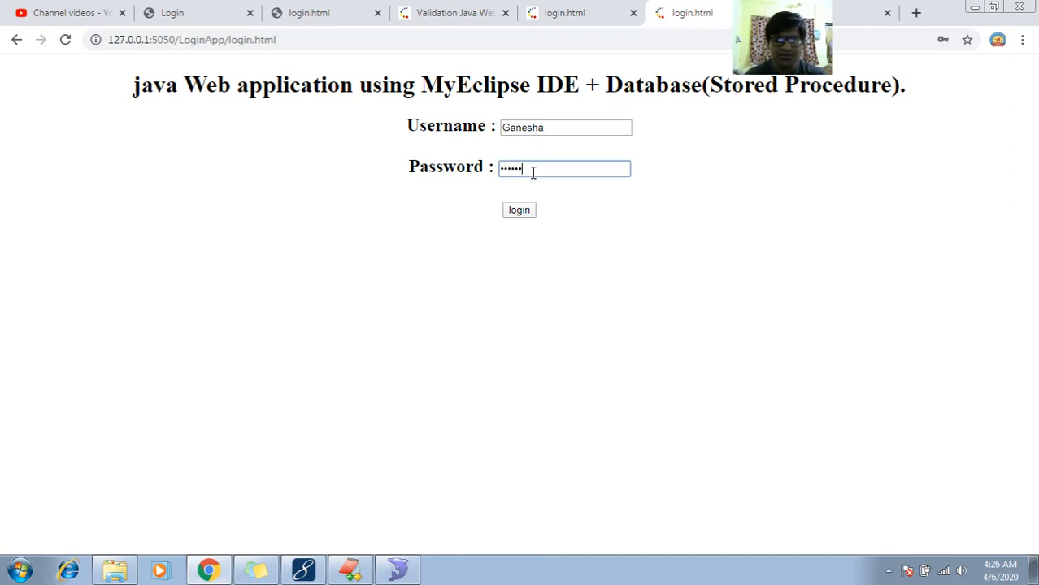
left_click(525, 211)
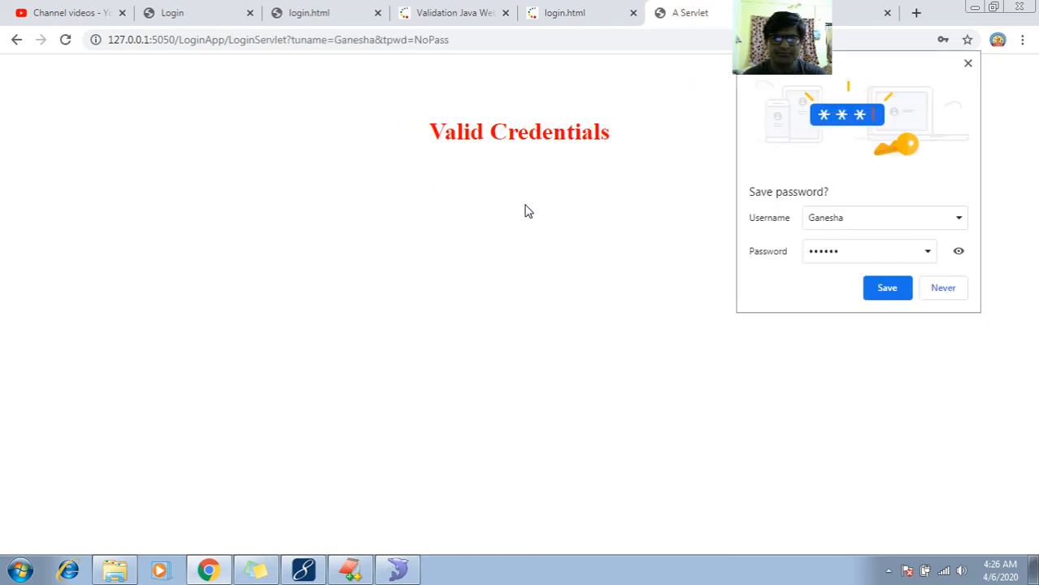
double_click(517, 124)
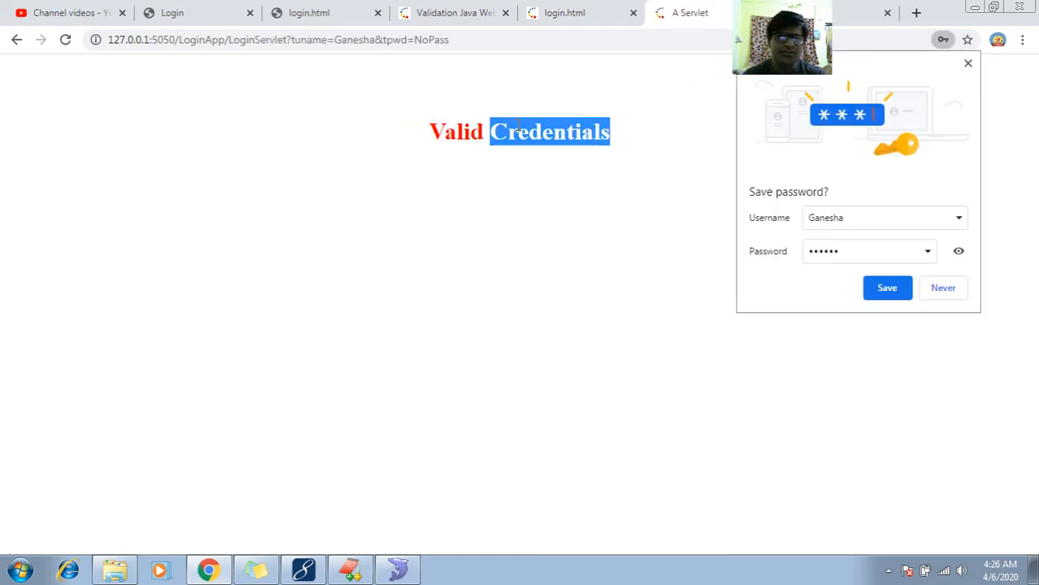
double_click(475, 138)
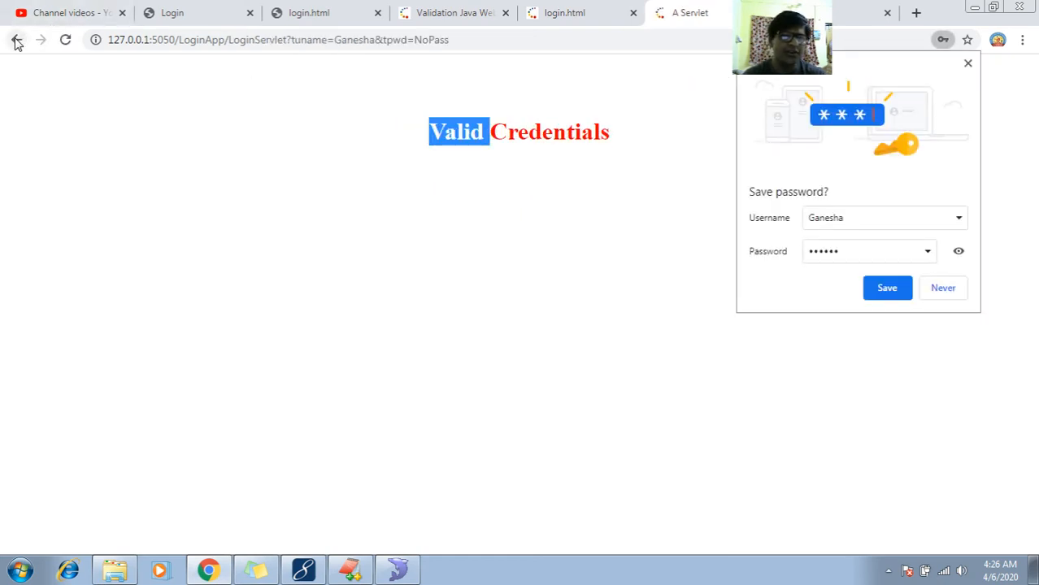
- Return to the login page and submit the same username with an incorrect password, then highlight the result text
left_click(17, 39)
left_click(529, 167)
type("•")
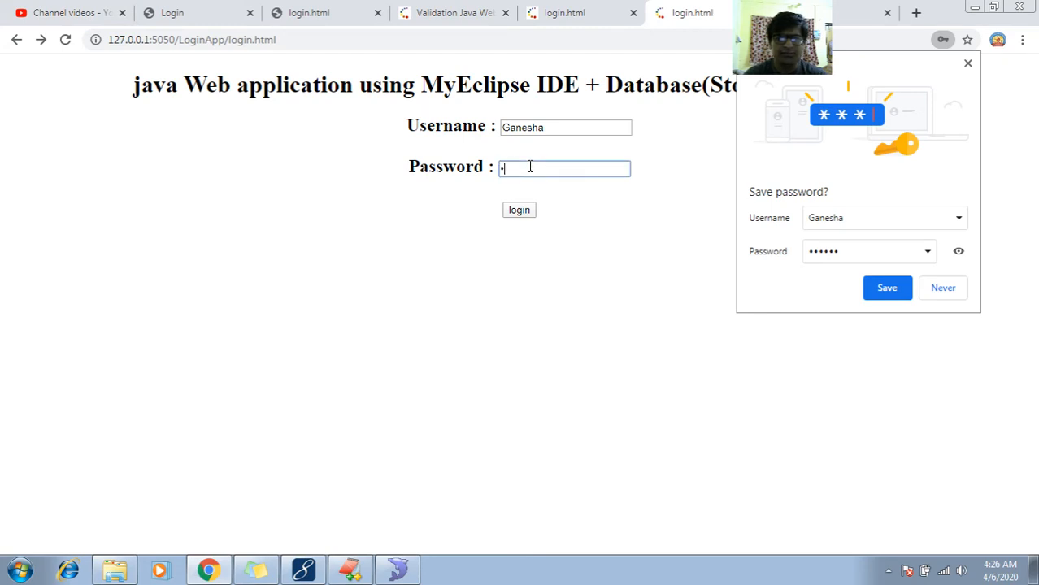
type("•••••••••••")
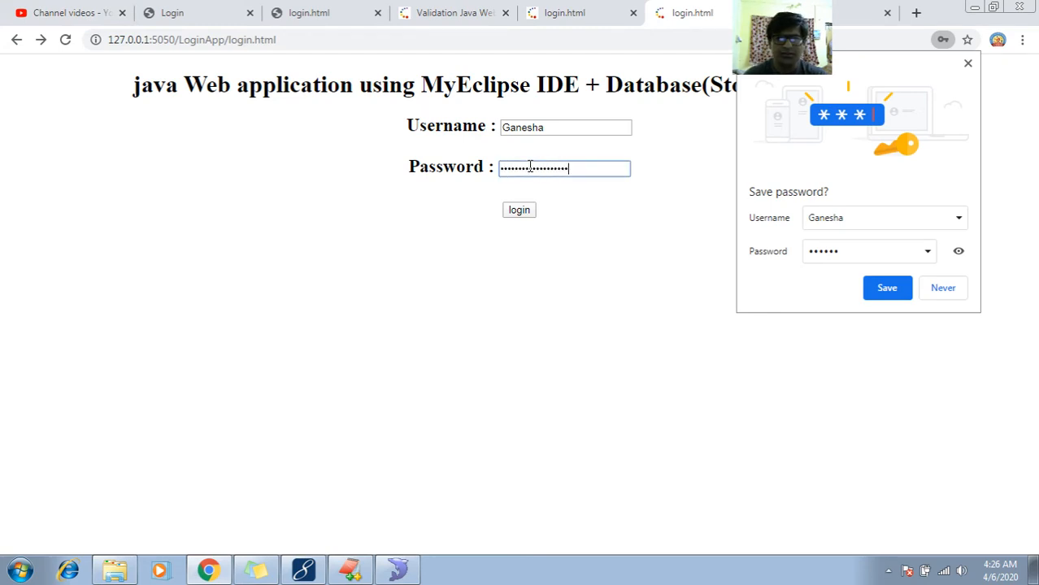
left_click(519, 210)
triple_click(469, 130)
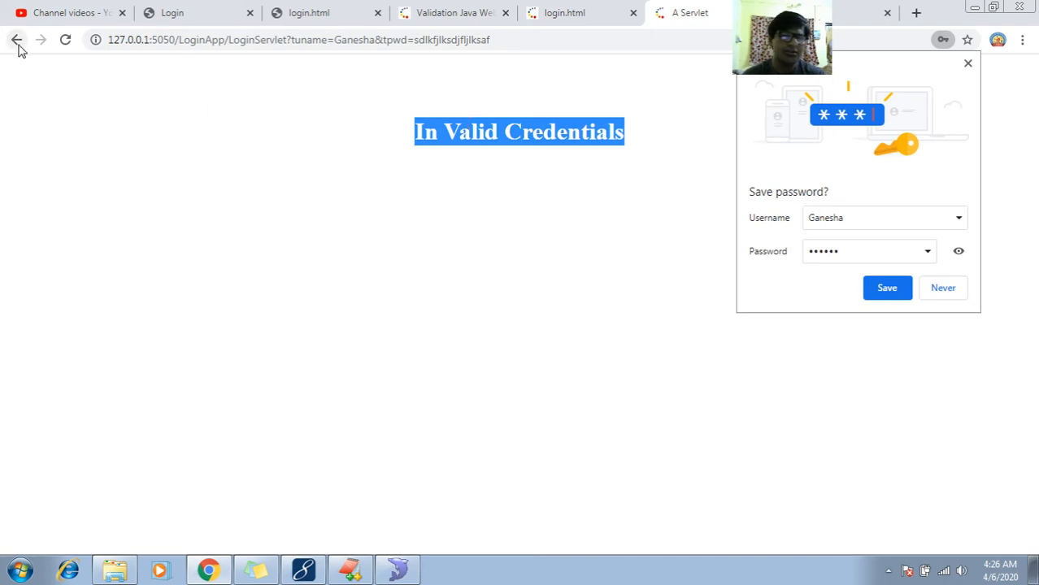
- Go back to the login page and log in with the username and password from the userlist table's first row
left_click(16, 41)
double_click(541, 126)
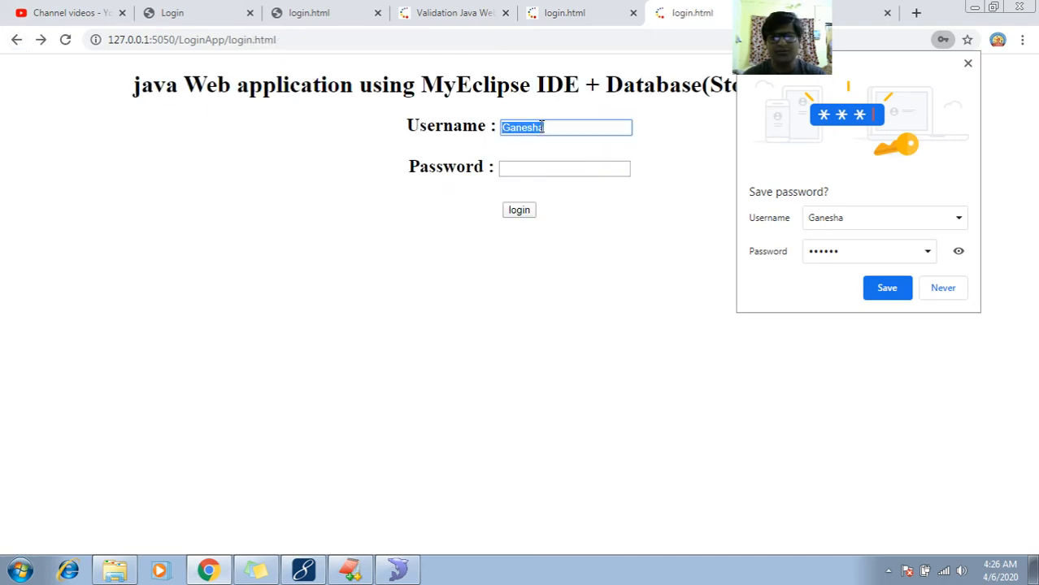
type("Mauli")
key("Tab")
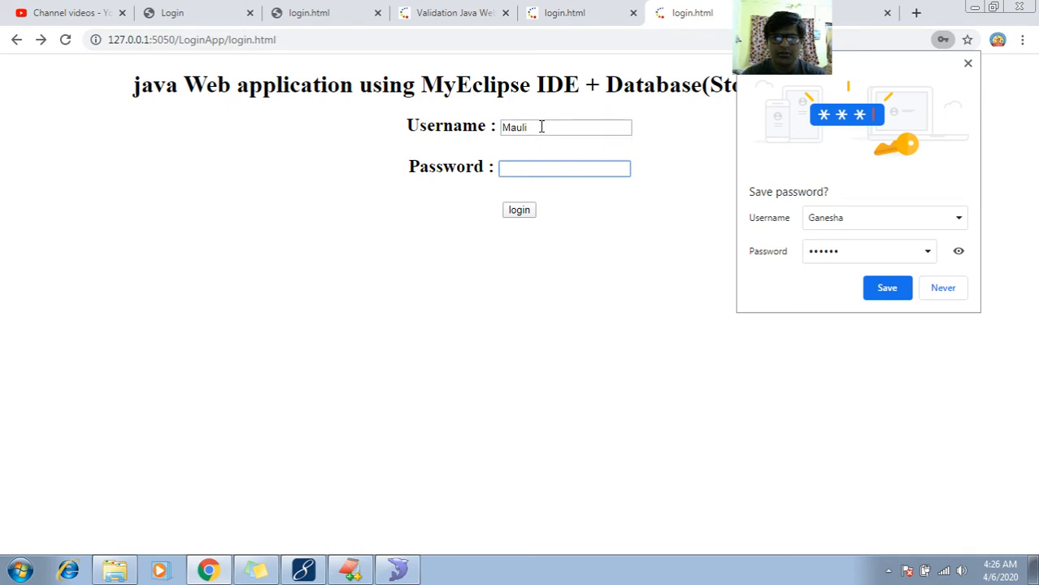
type("pass")
left_click(519, 210)
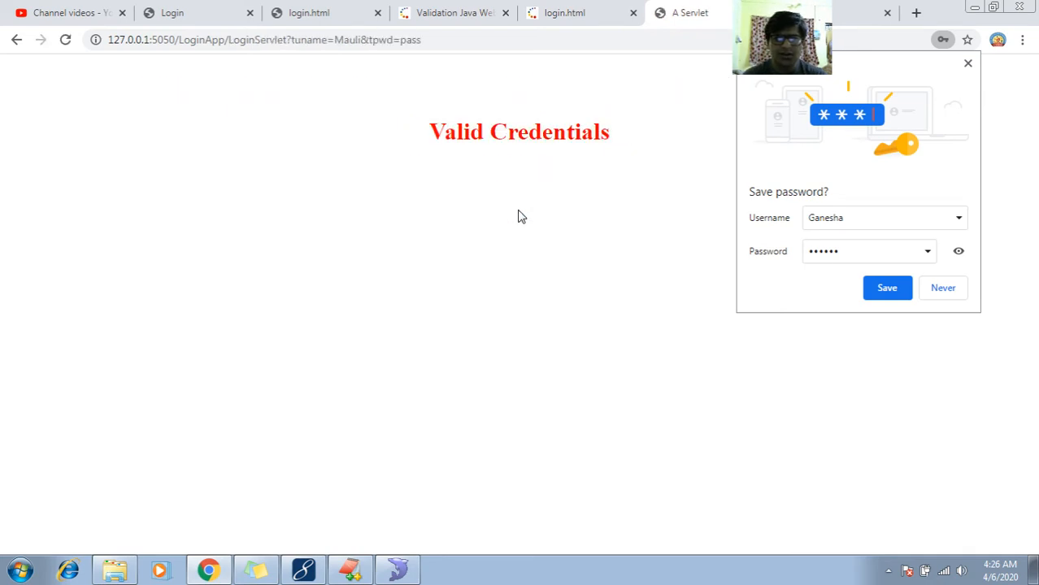
- Submit the first-row user with a wrong password from the login page, then return to the login page
left_click(16, 39)
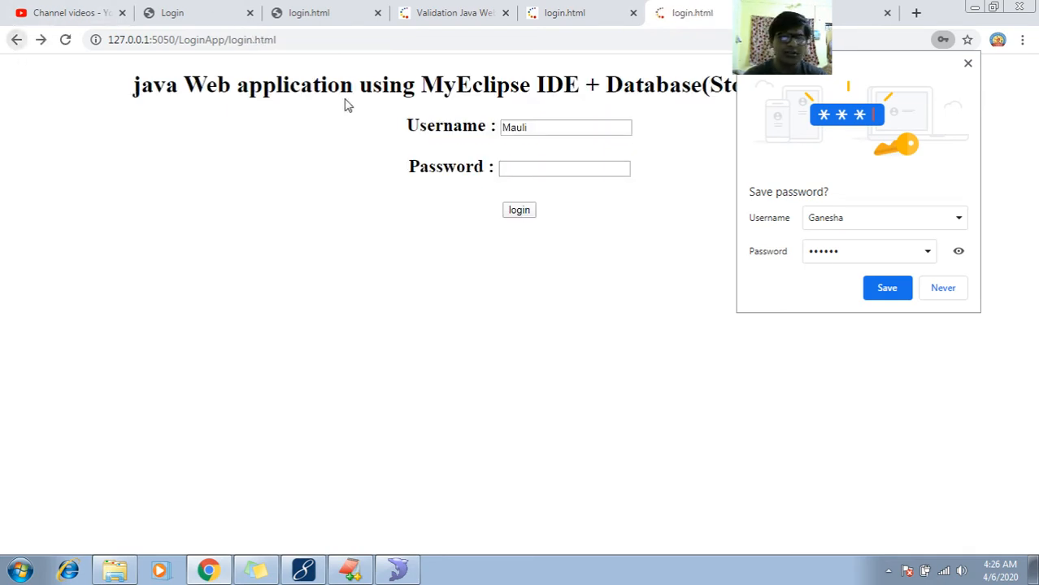
left_click(533, 169)
type("password")
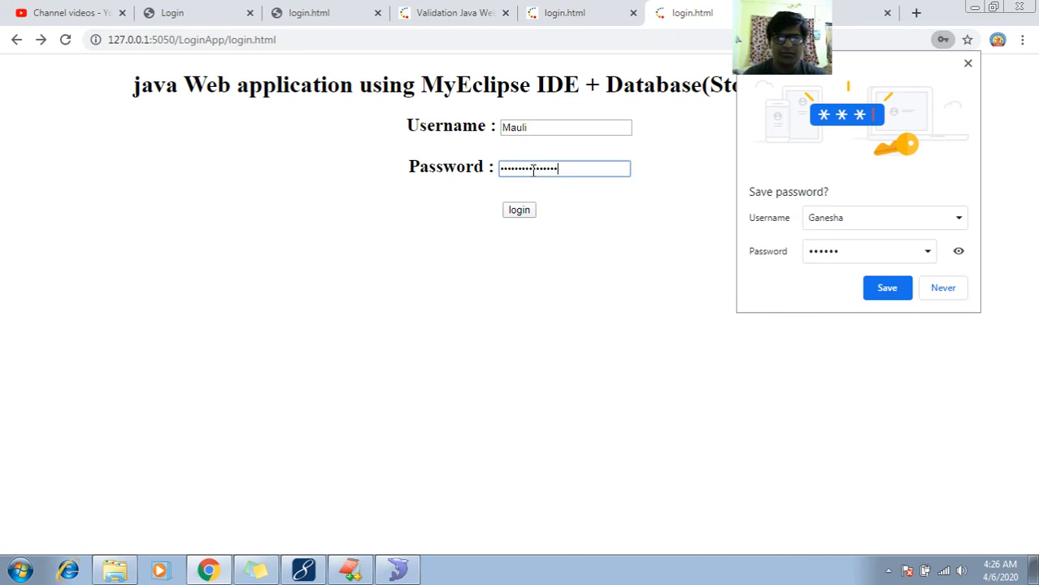
type("lowierui")
left_click(519, 210)
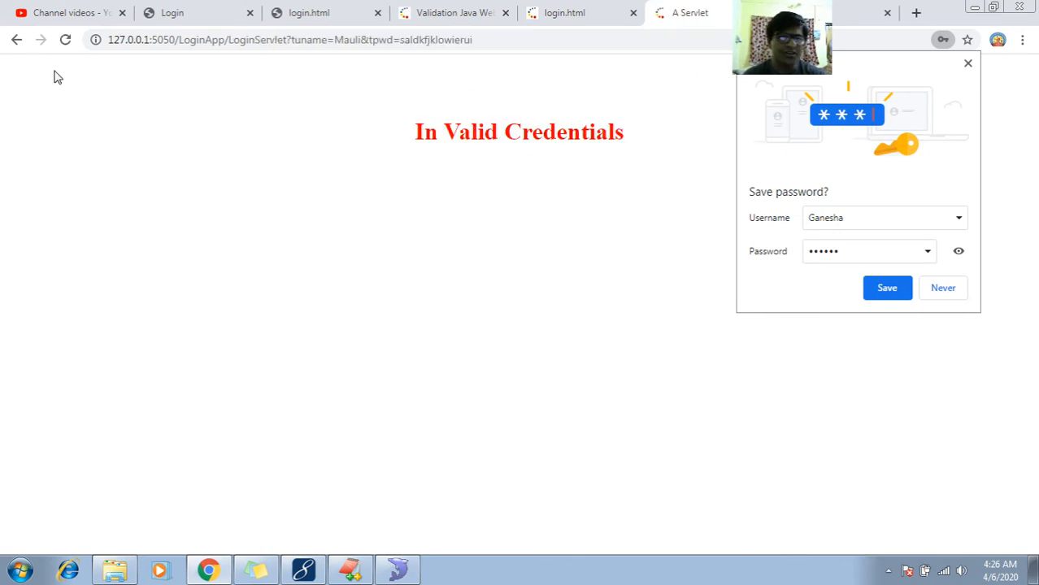
left_click(16, 39)
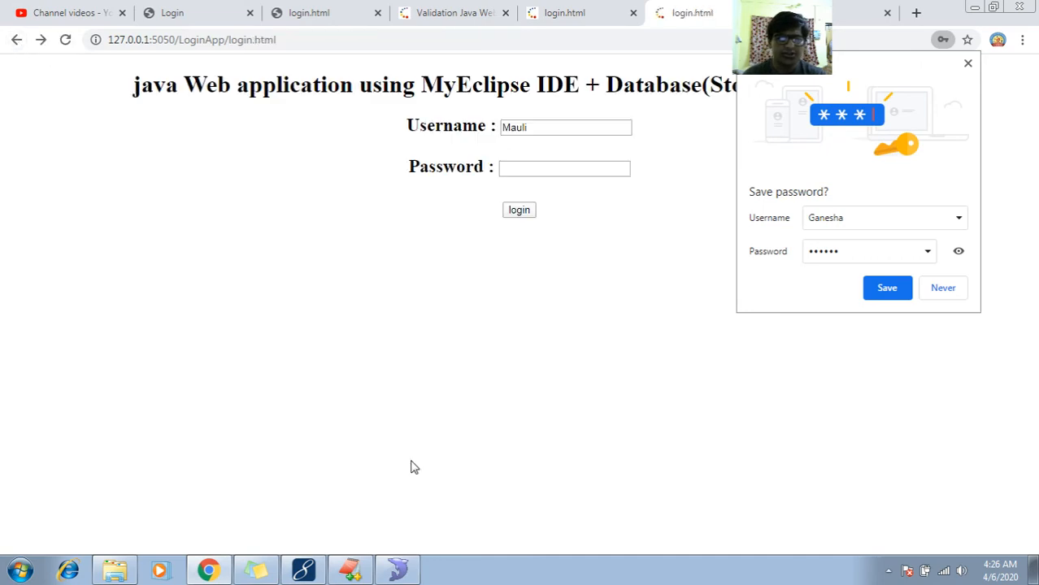
- Switch to the EditPlus notes and place the cursor on blank line 492 below the "Configure Jboss server in MyEclipse IDE" heading
left_click(351, 570)
left_click(291, 334)
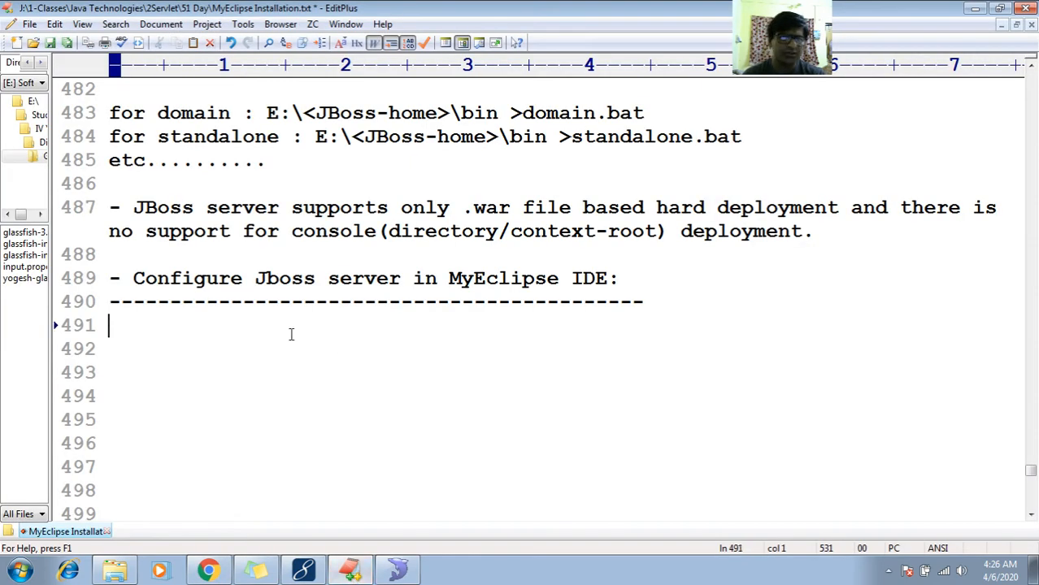
key("Down")
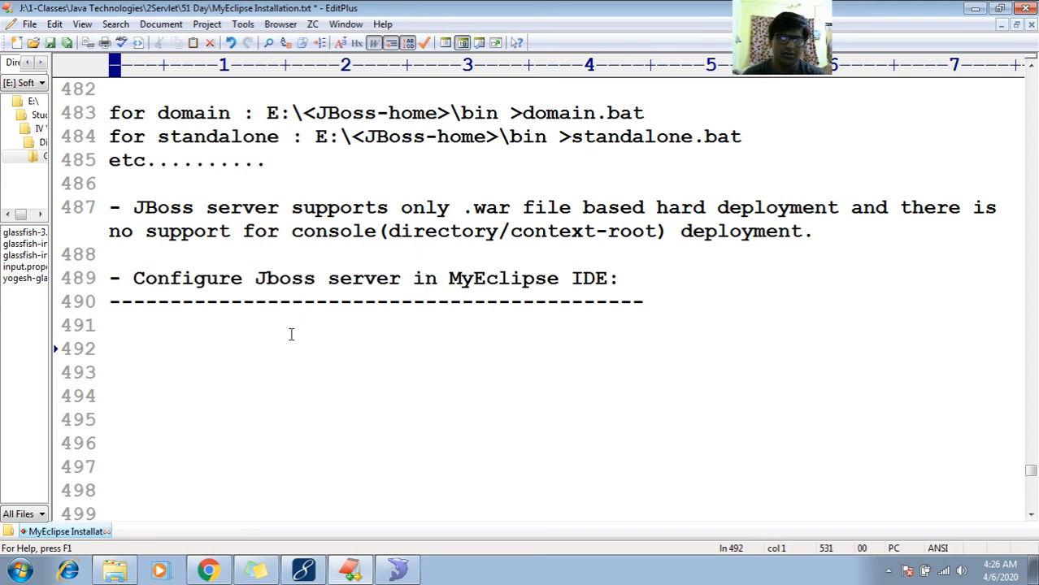
- Switch to MyEclipse, review the JBoss 5.x settings in the server configuration preferences, and close them without changes
left_click(303, 571)
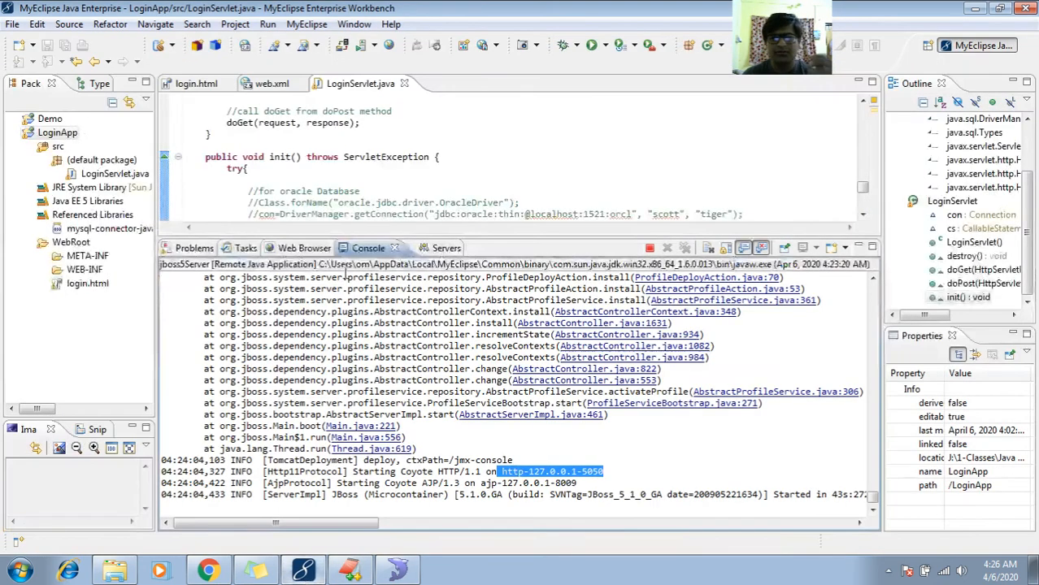
left_click(373, 46)
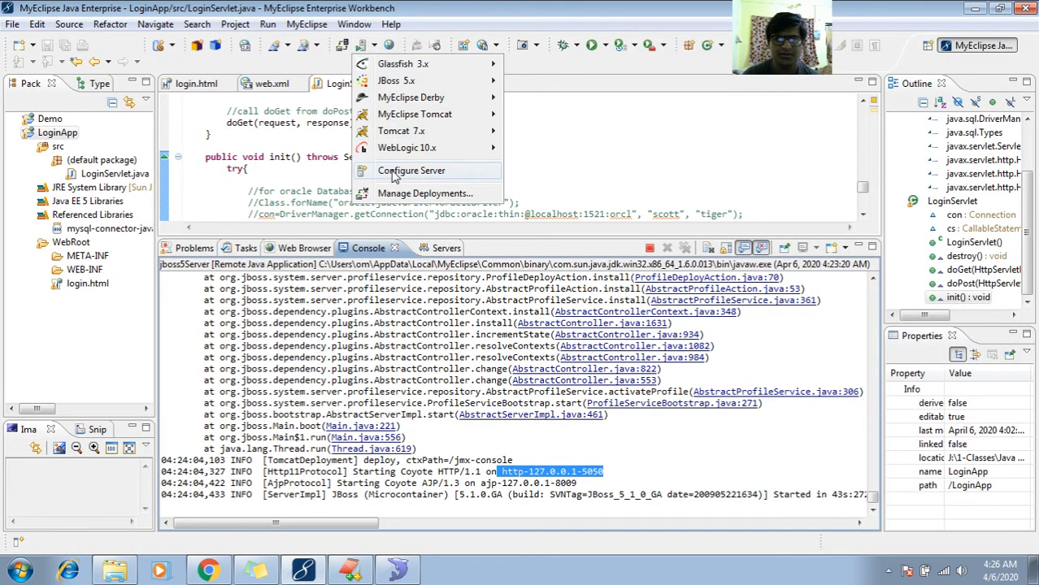
left_click(401, 173)
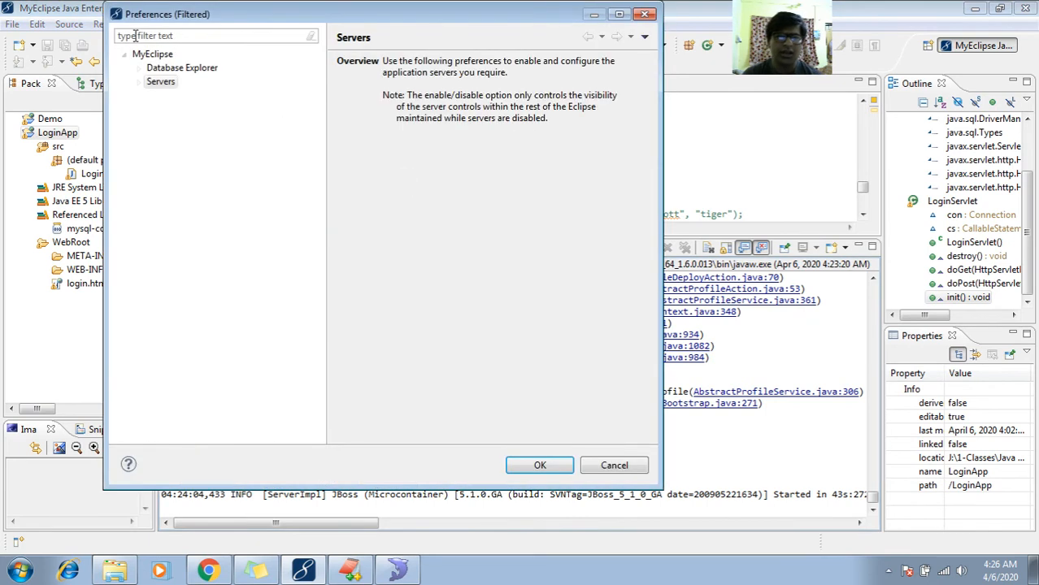
left_click(138, 82)
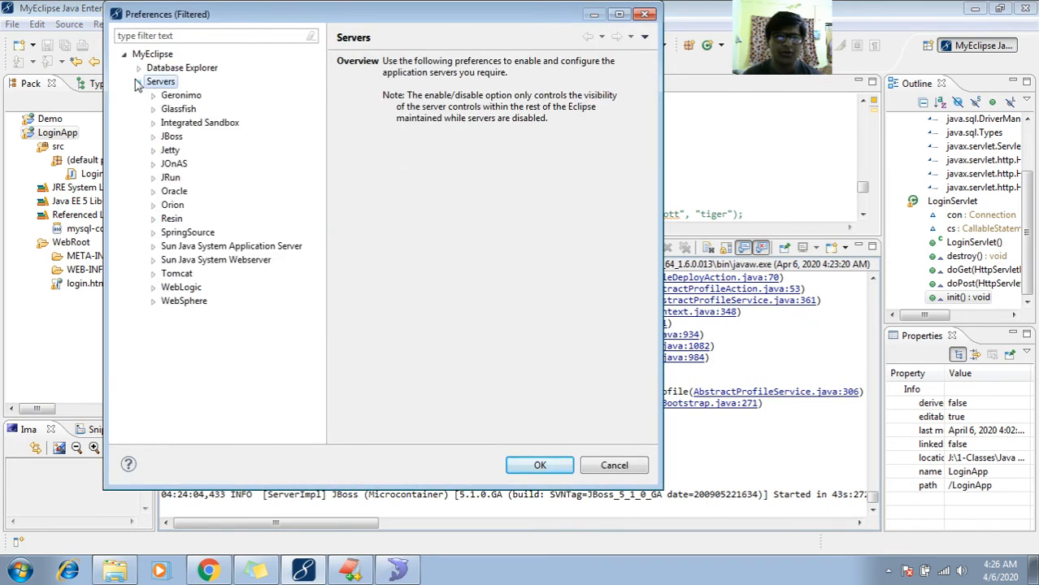
left_click(152, 136)
left_click(194, 191)
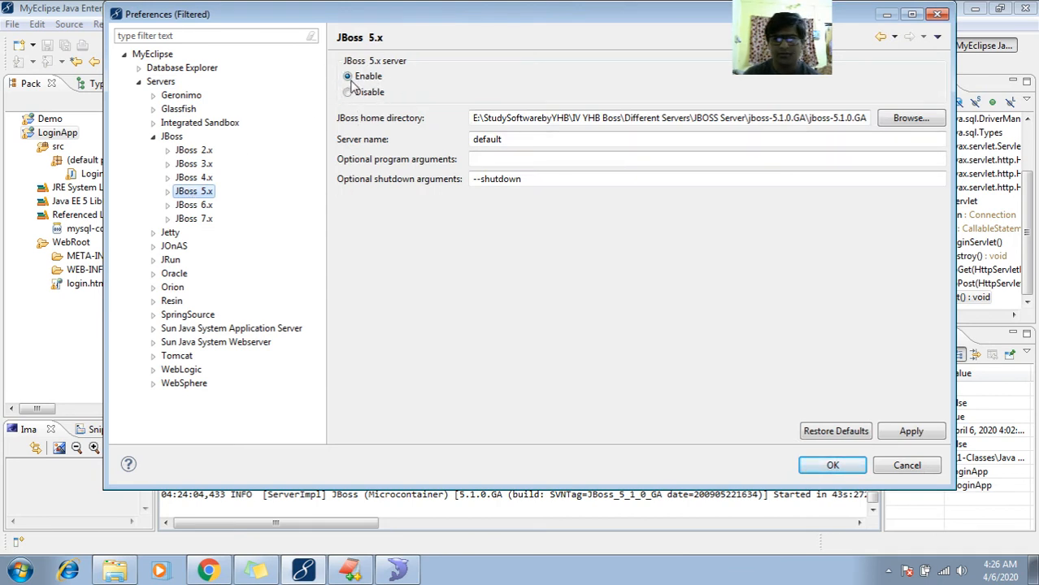
left_click(905, 465)
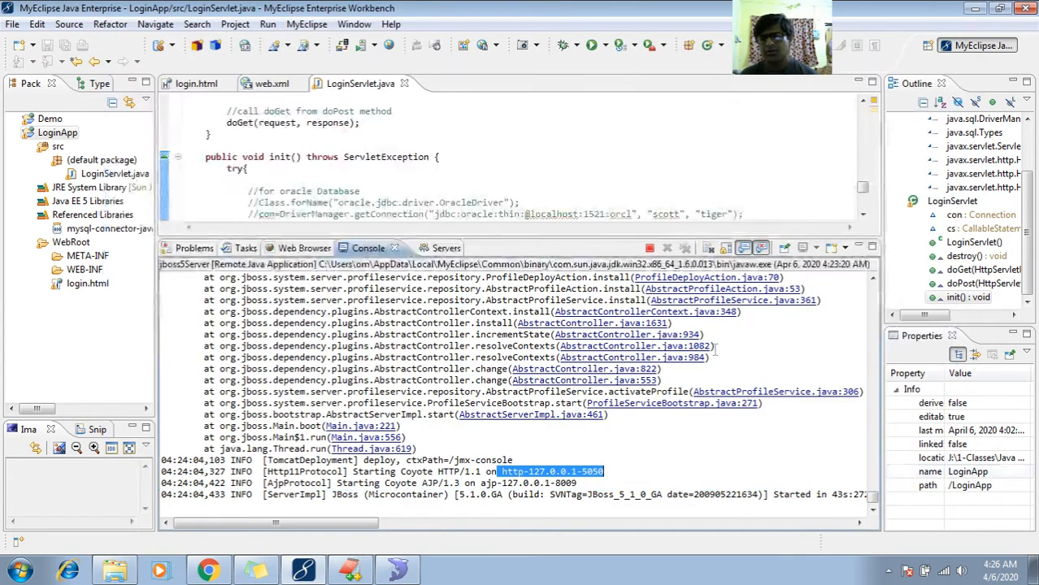
- Stop the running JBoss 5.x server from MyEclipse
left_click(363, 45)
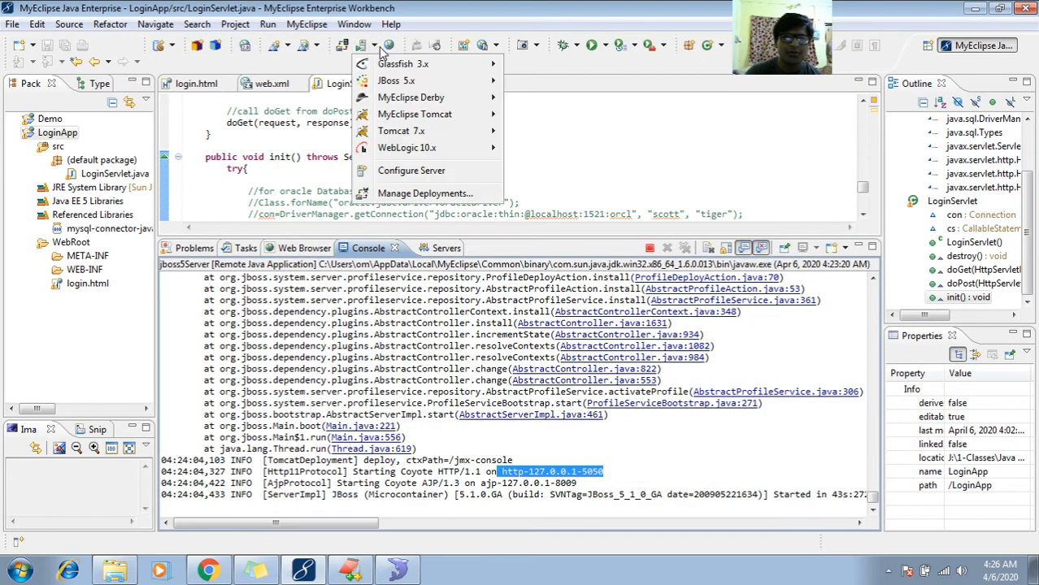
mouse_move(439, 81)
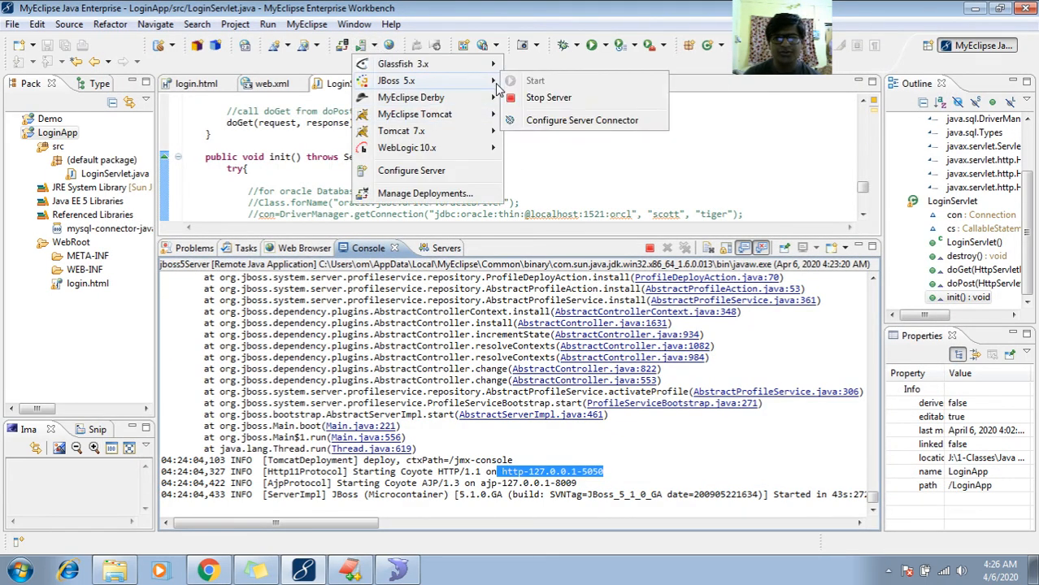
left_click(548, 98)
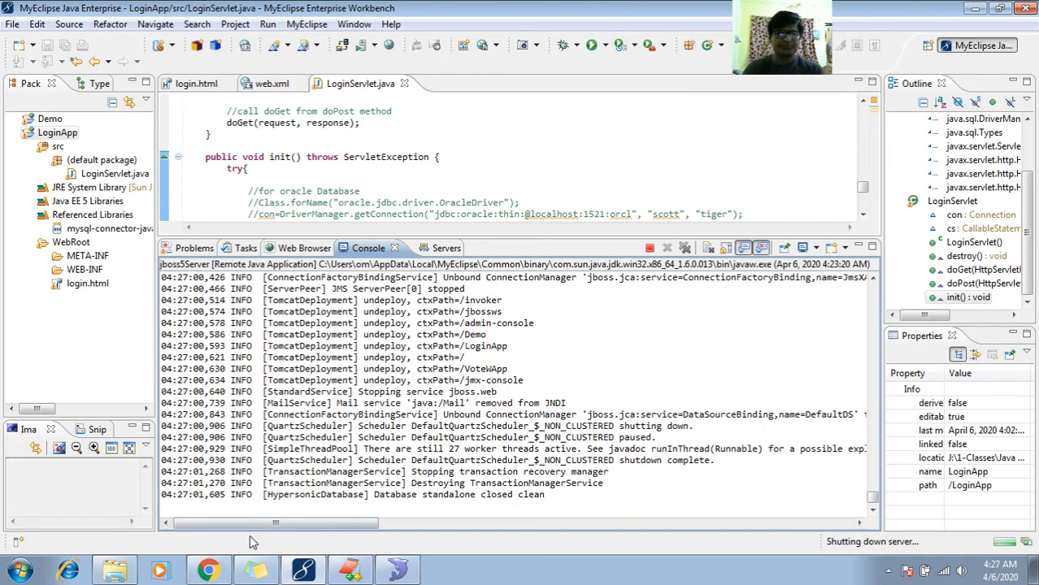
- Switch to Chrome and show the open VoteWApp page at localhost:5050
left_click(208, 570)
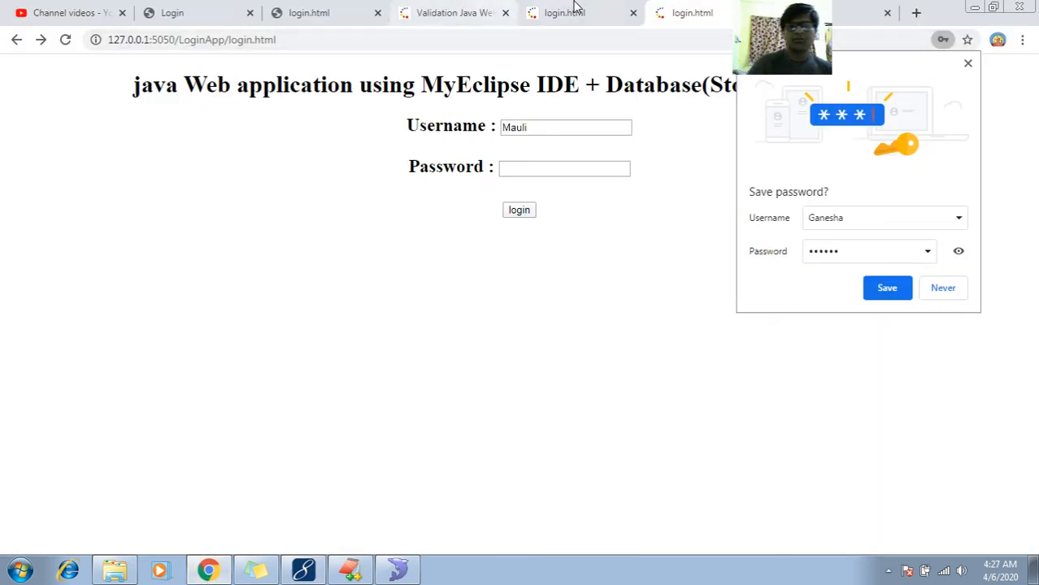
left_click(461, 11)
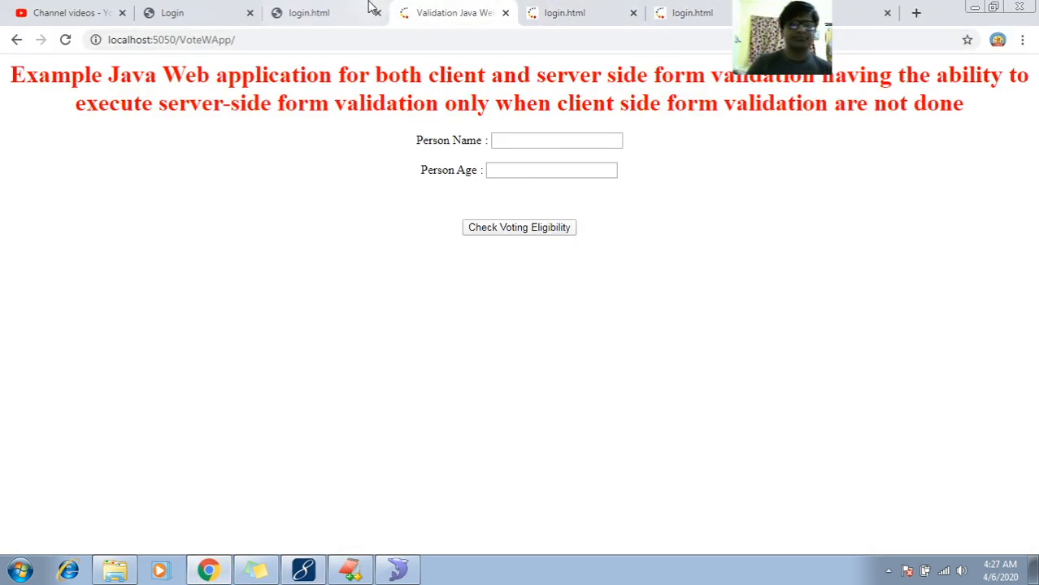
- Fill in the VoteWApp form with the person's name and an age of 29, without submitting it
double_click(350, 101)
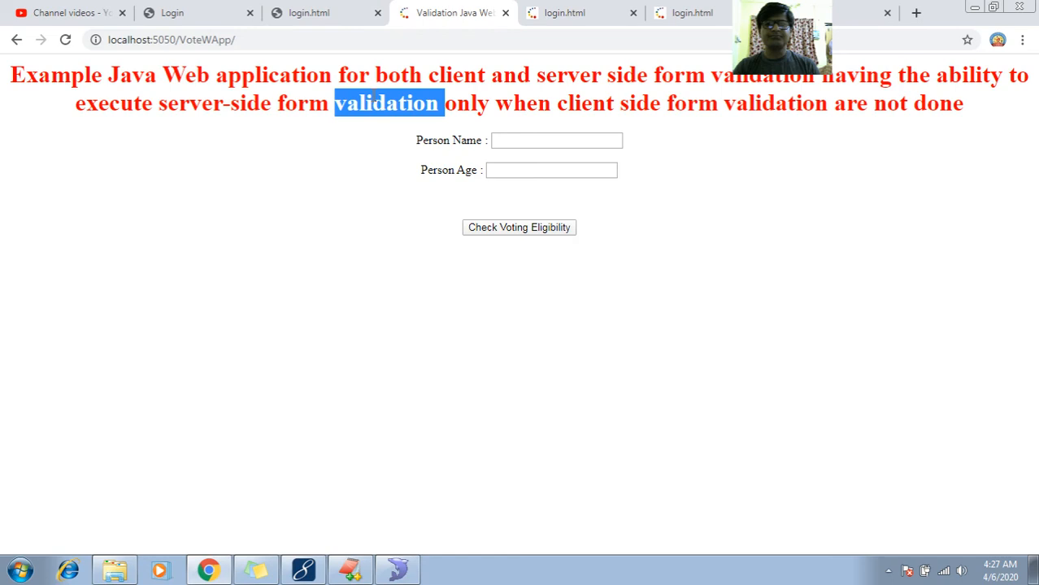
left_click(503, 140)
left_click(505, 169)
left_click(505, 169)
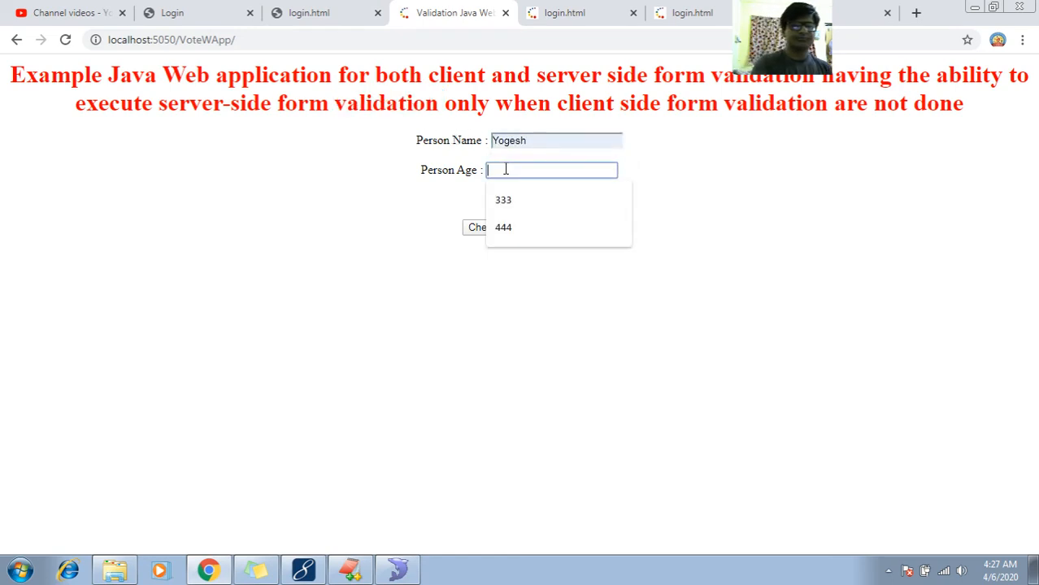
type("29")
left_click(430, 241)
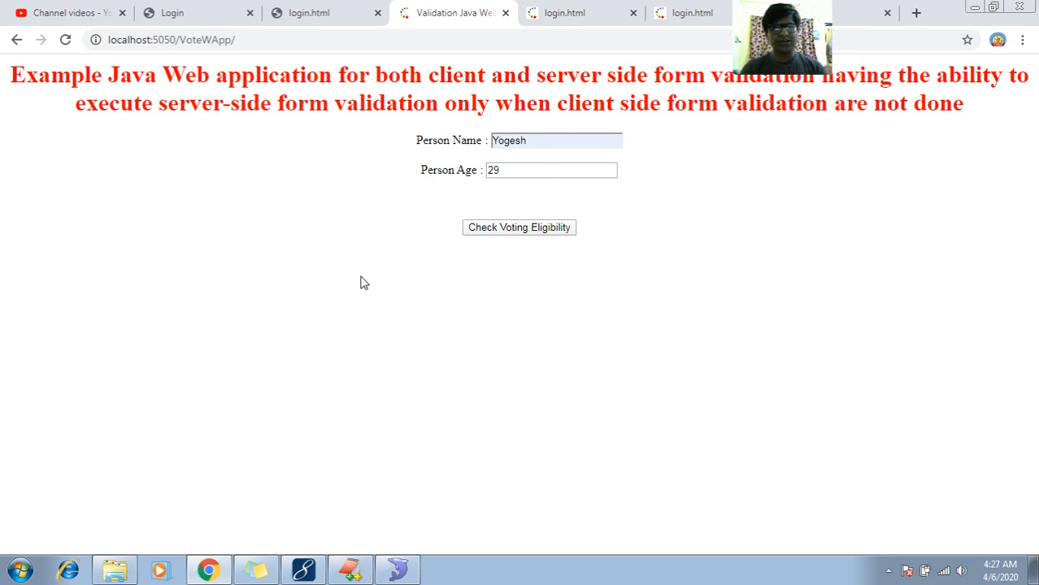
- Switch to the EditPlus notes and begin a new heading on line 494 with "Folders/location"
left_click(352, 569)
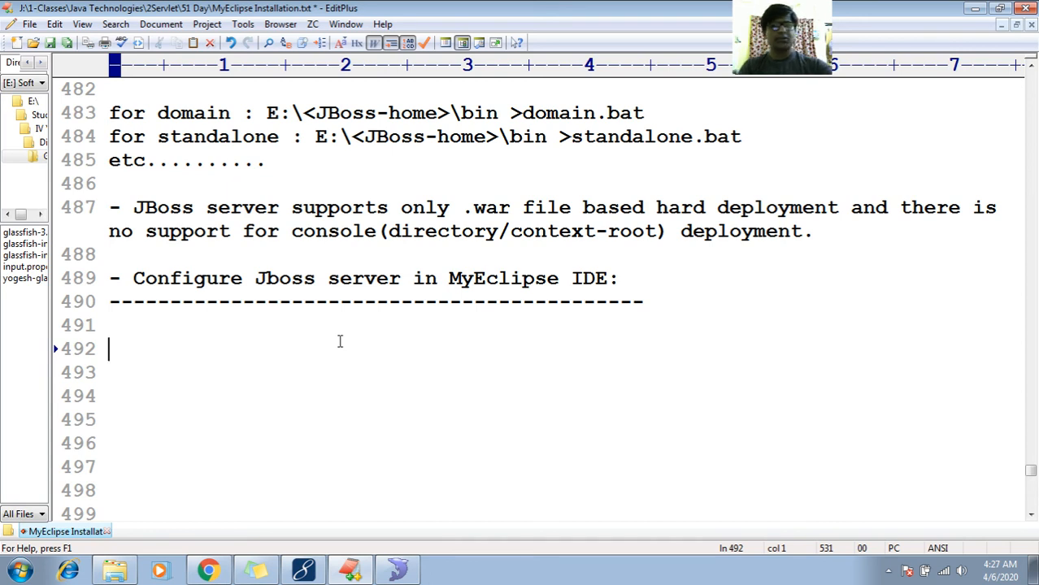
key("Return")
key("Return")
type("F")
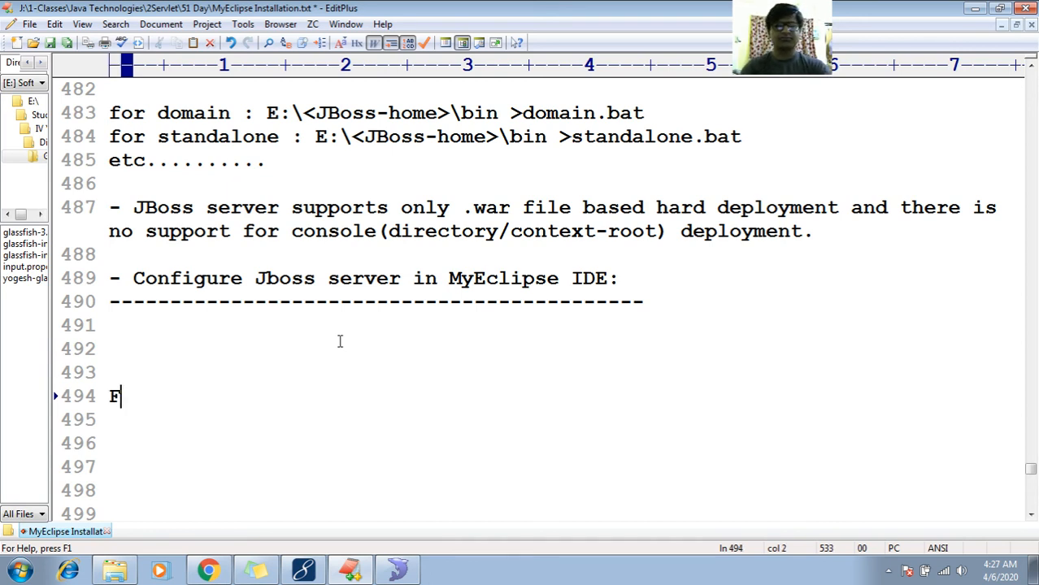
type("olderr")
key("BackSpace")
type("s")
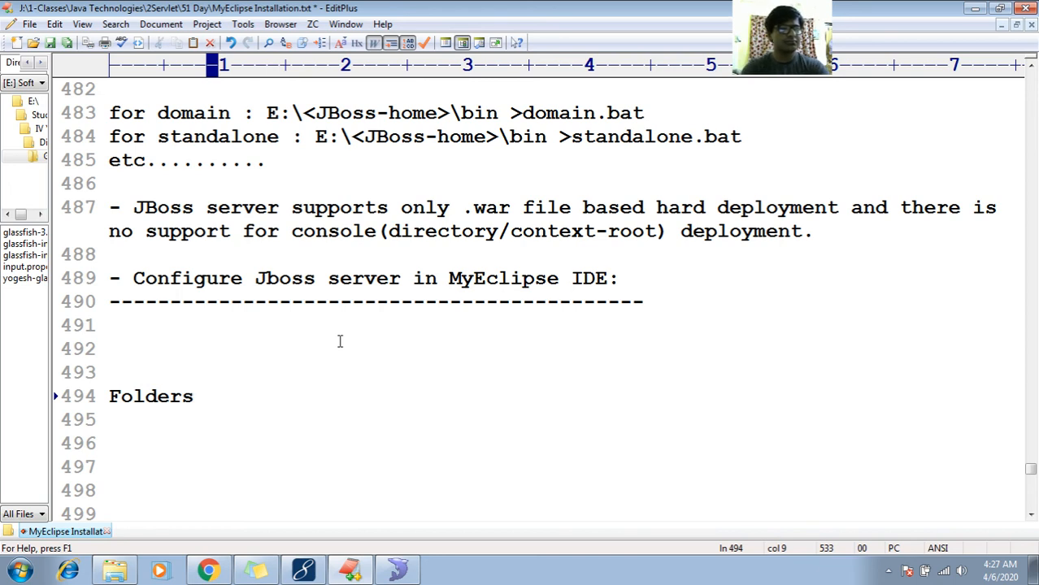
key("BackSpace")
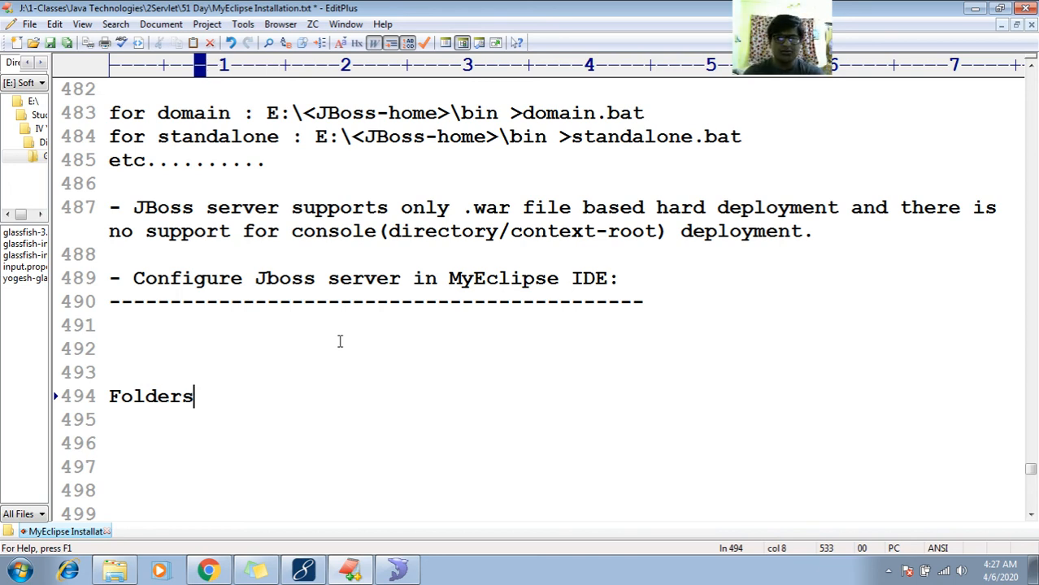
type("/lcaol")
key("BackSpace")
key("BackSpace")
key("BackSpace")
key("BackSpace")
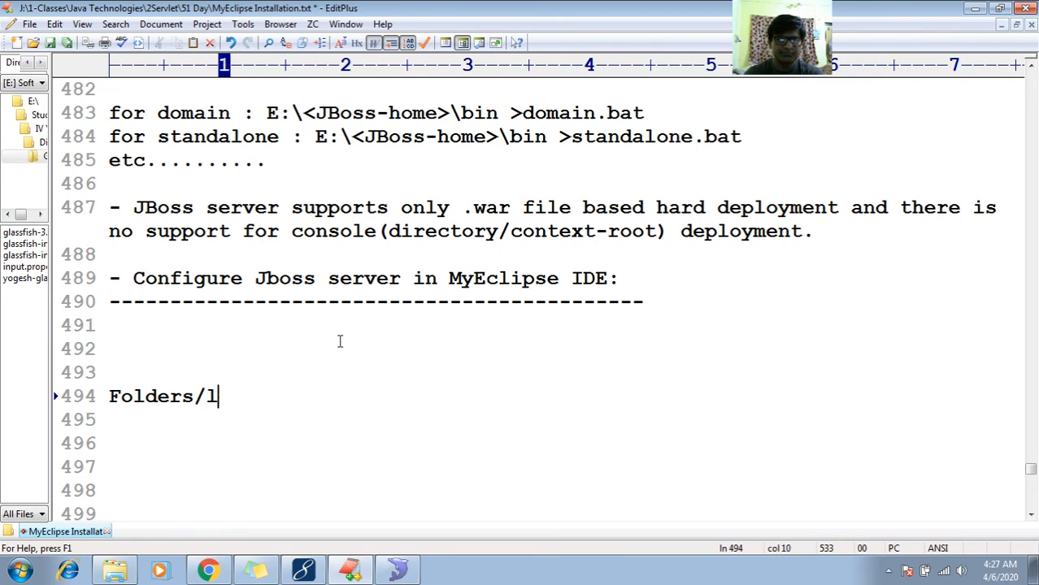
type("ocation ")
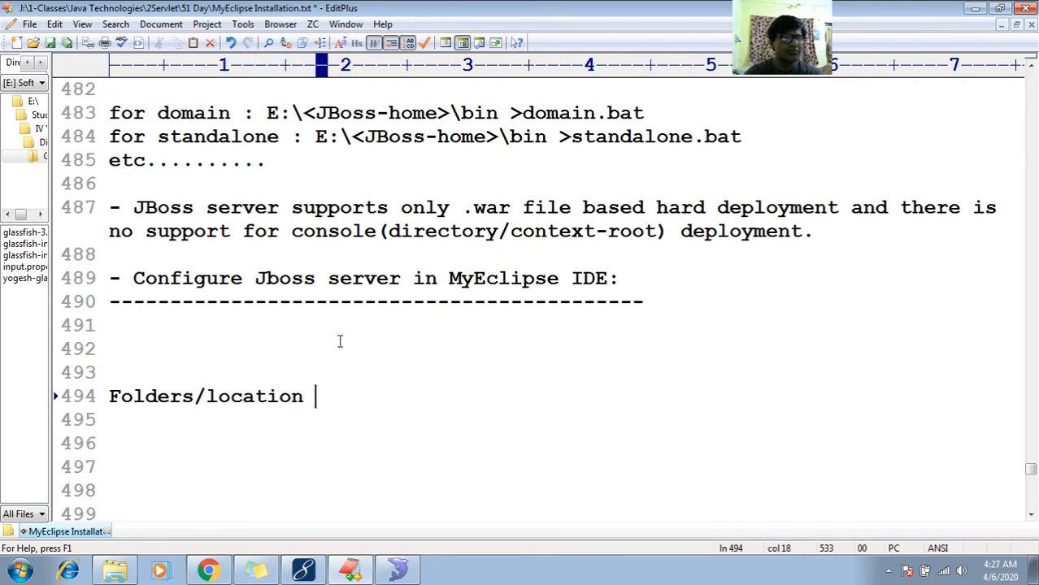
type("so")
- Complete the heading on line 494 with "supports deployment for various servers:"
key("BackSpace")
type("u")
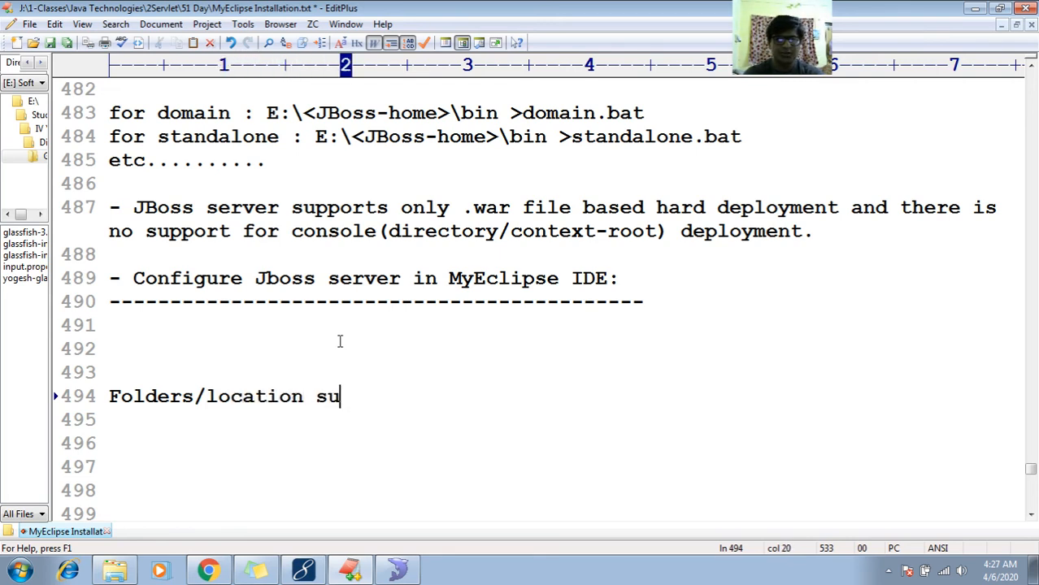
type("pports d")
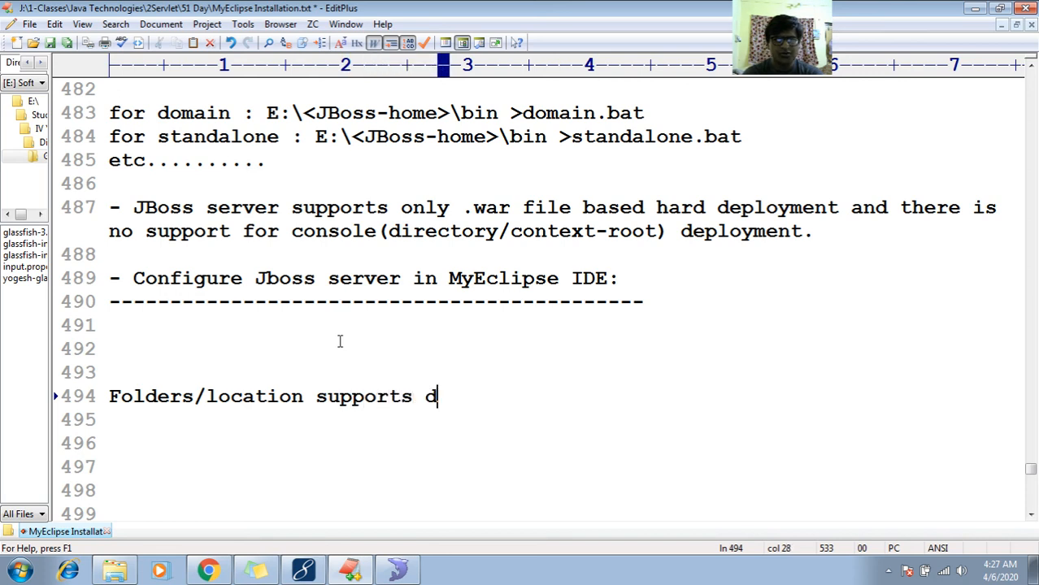
type("eopl")
key("BackSpace")
key("BackSpace")
key("BackSpace")
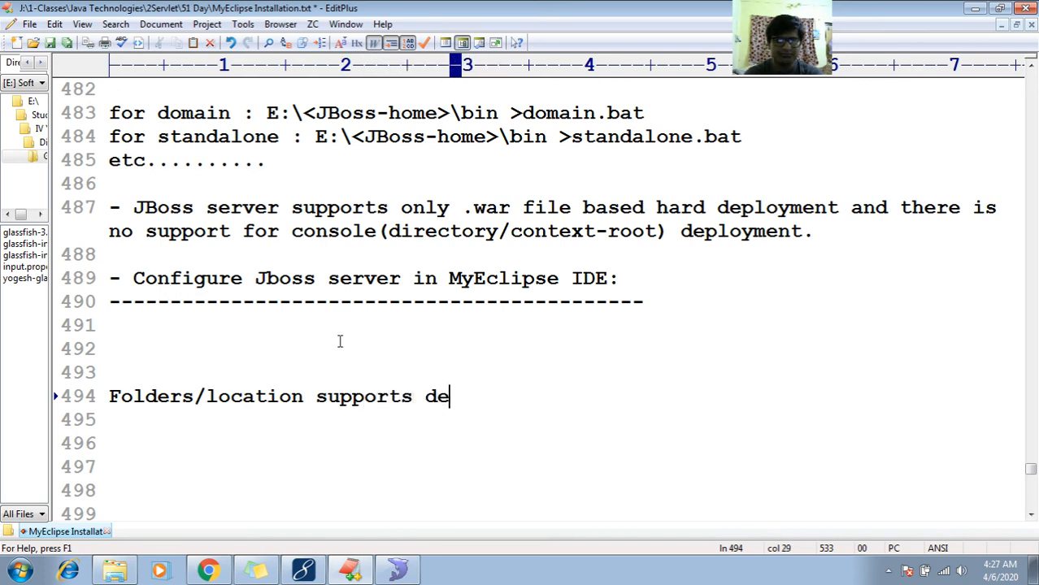
type("ploymen")
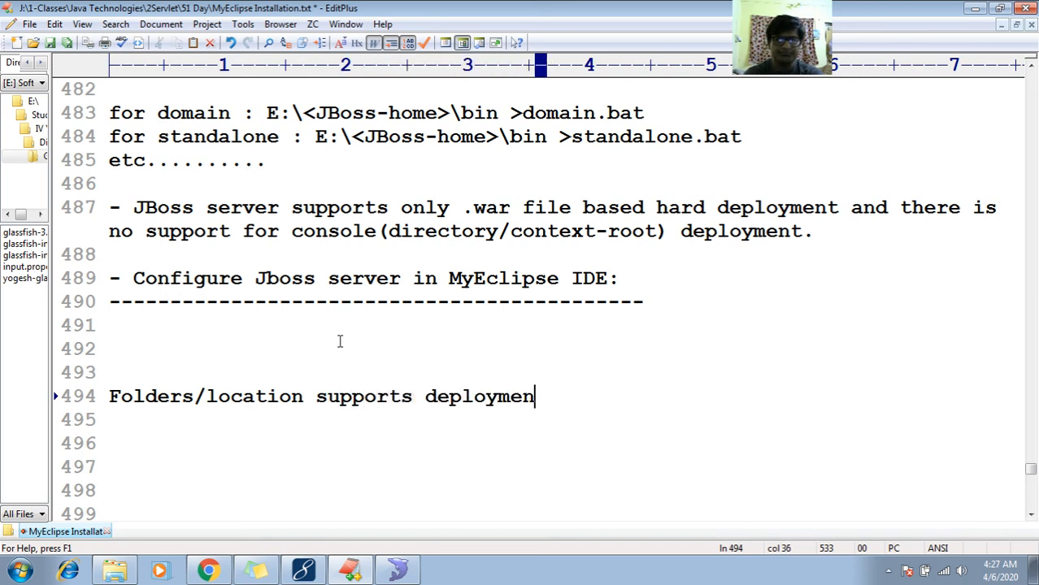
type("t for var")
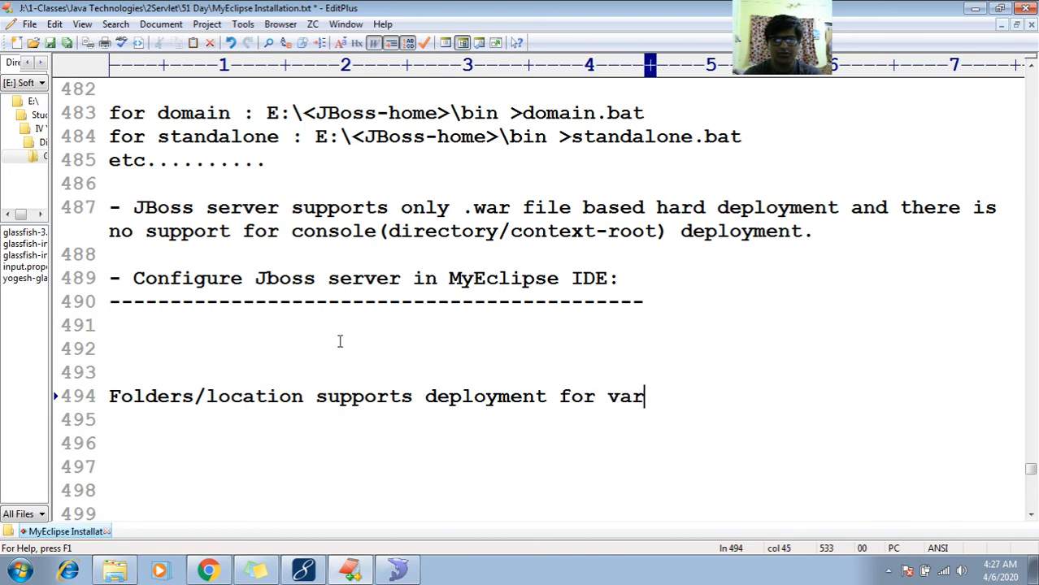
type("ious servers:")
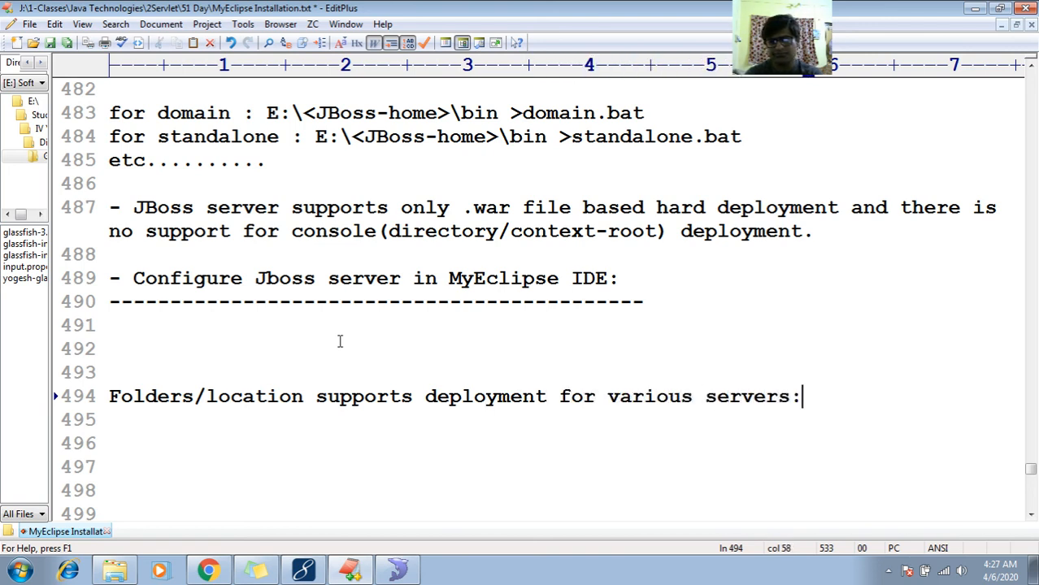
- Underline the "Folders/location" heading with a full-width row of dashes and add several blank lines below it
key("Return")
type("-")
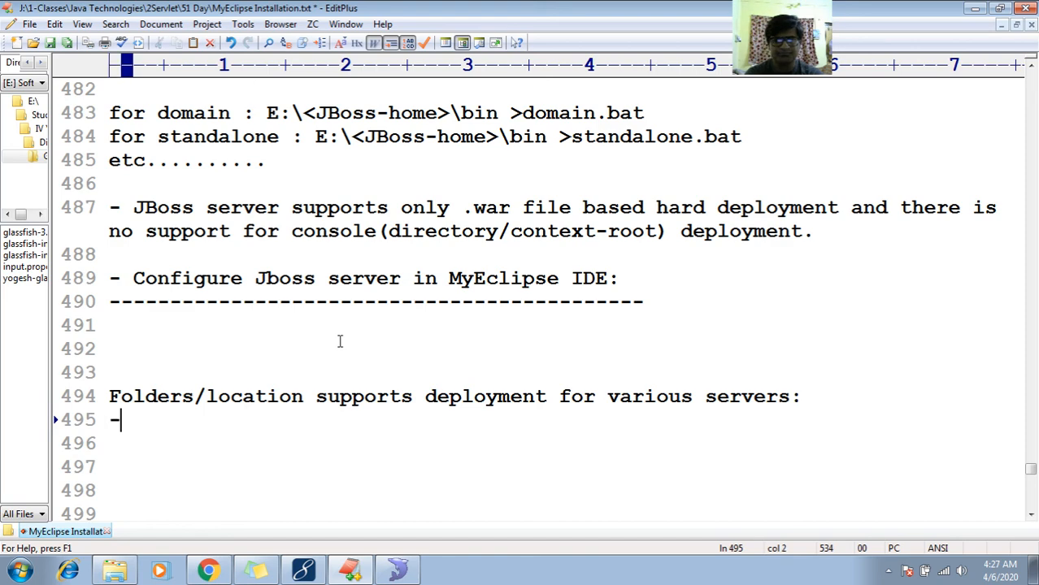
type("--------------------------------------------------------")
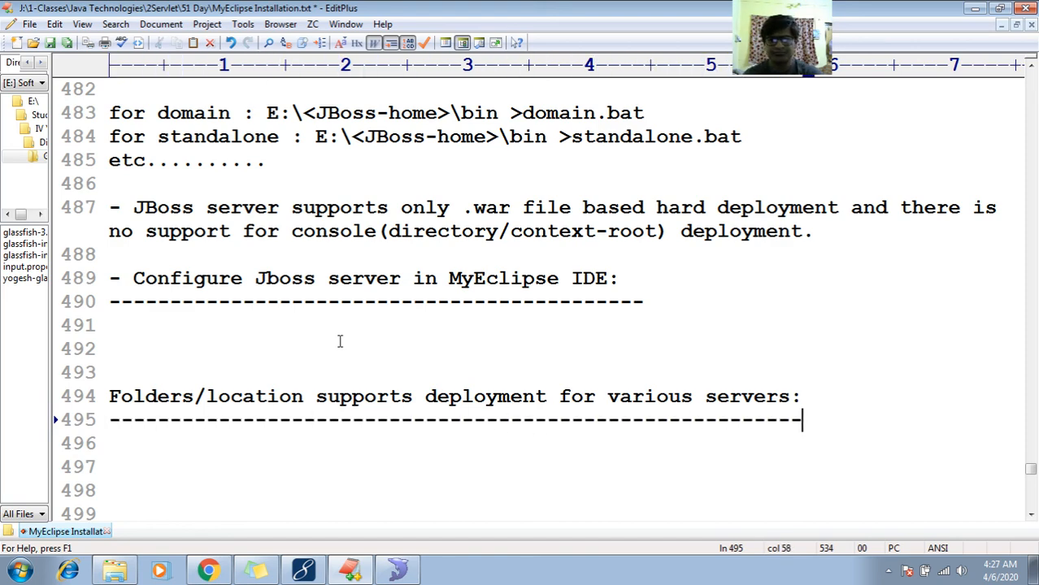
key("Return")
key("Return")
key("Return")
key("Return")
key("Return")
key("Return")
key("Return")
key("Return")
key("Return")
key("Return")
- Insert "#" at the start of the "Folders/location supports deployment for various servers:" heading on line 494
key("Up")
key("Up")
key("Up")
key("Up")
key("Up")
key("Up")
key("Up")
key("Up")
key("Up")
key("Up")
key("Up")
key("Up")
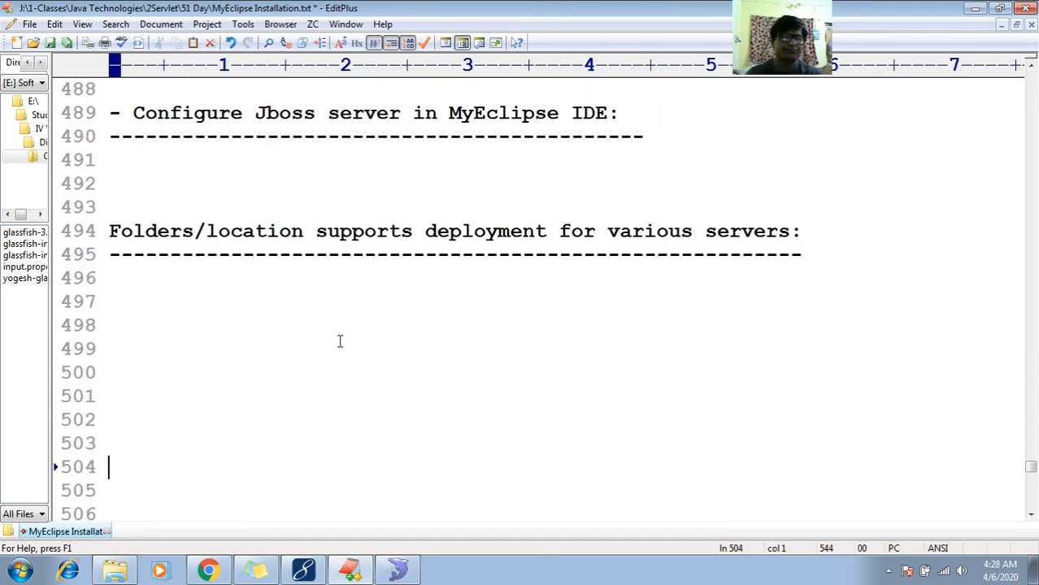
key("Down")
key("Down")
key("Down")
key("Up")
key("Up")
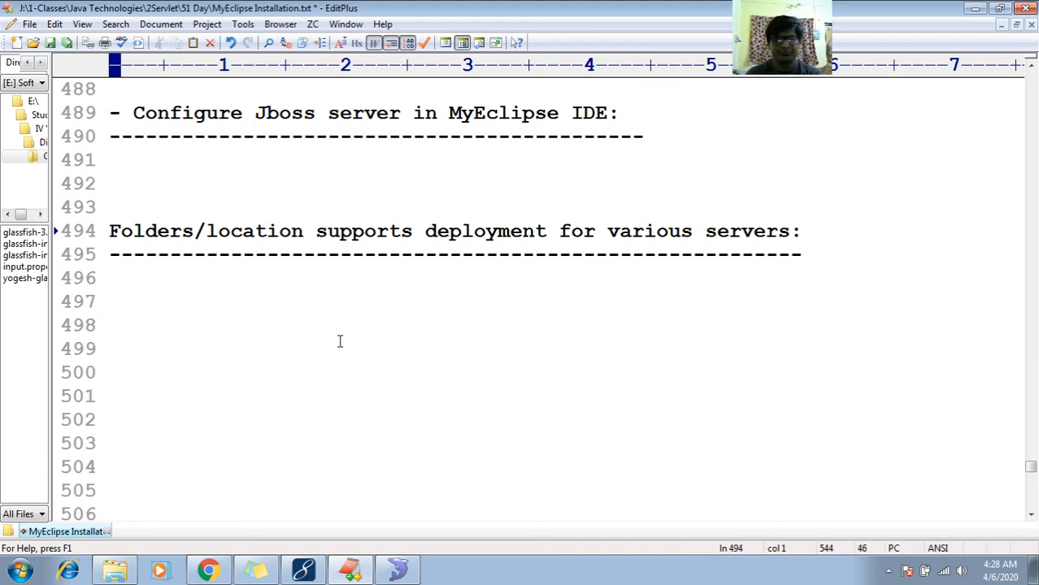
type("@")
key("BackSpace")
type("#")
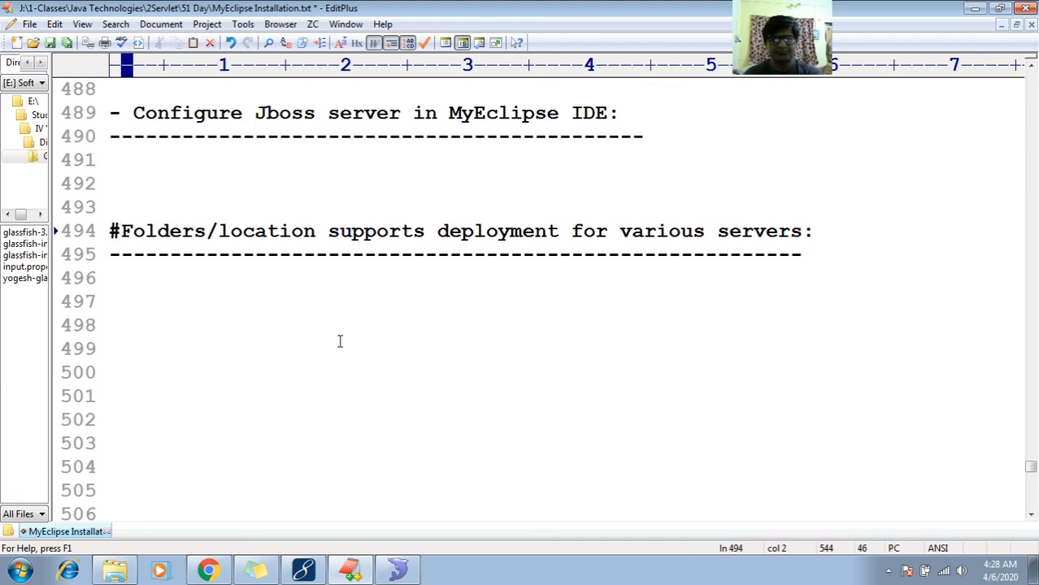